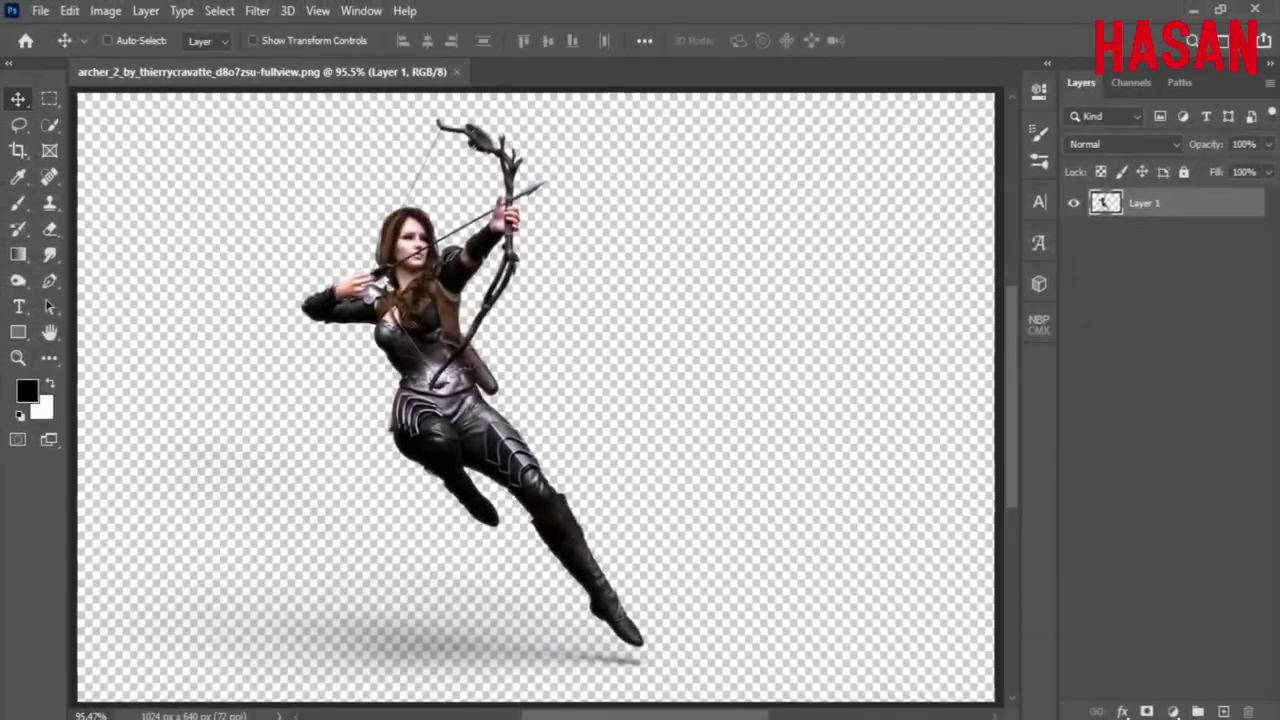
Step: Create a blank white 1920 × 1080 px document at 300 ppcm from the recent Custom preset
{"action": "key", "text": "ctrl+n"}
{"action": "left_click", "coordinate": [400, 245]}
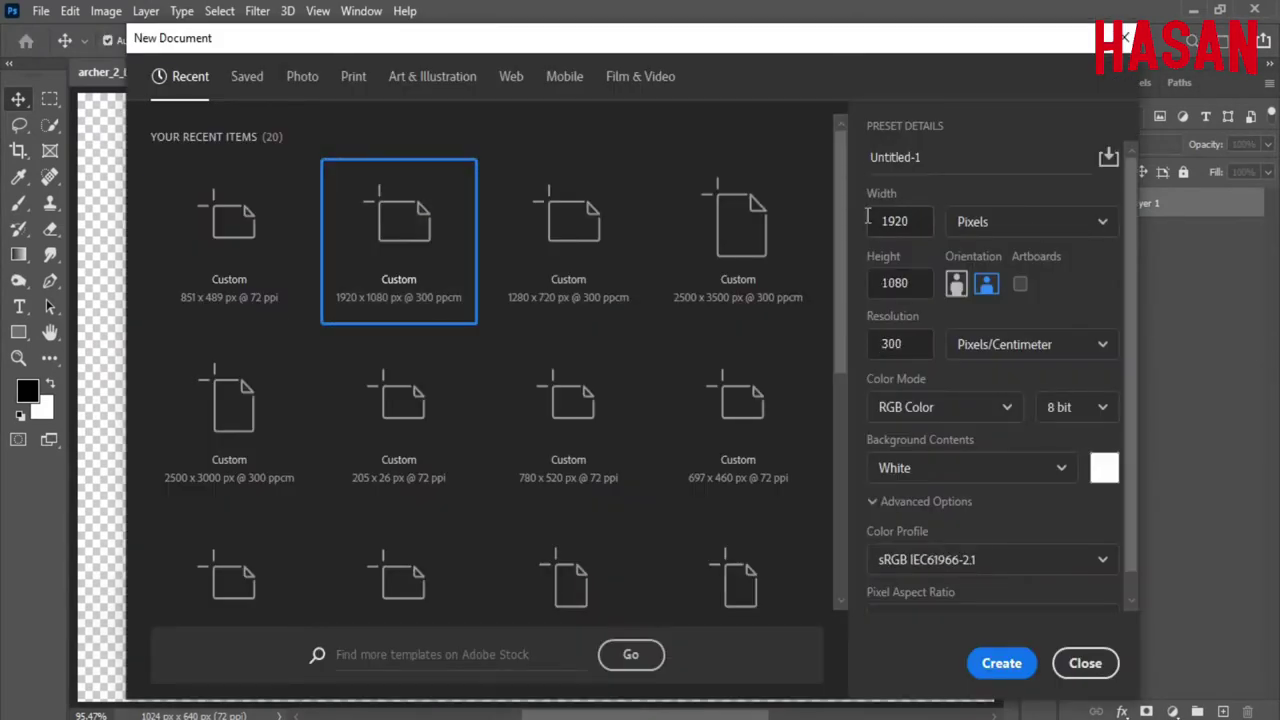
{"action": "left_click", "coordinate": [890, 283]}
{"action": "left_click", "coordinate": [880, 343]}
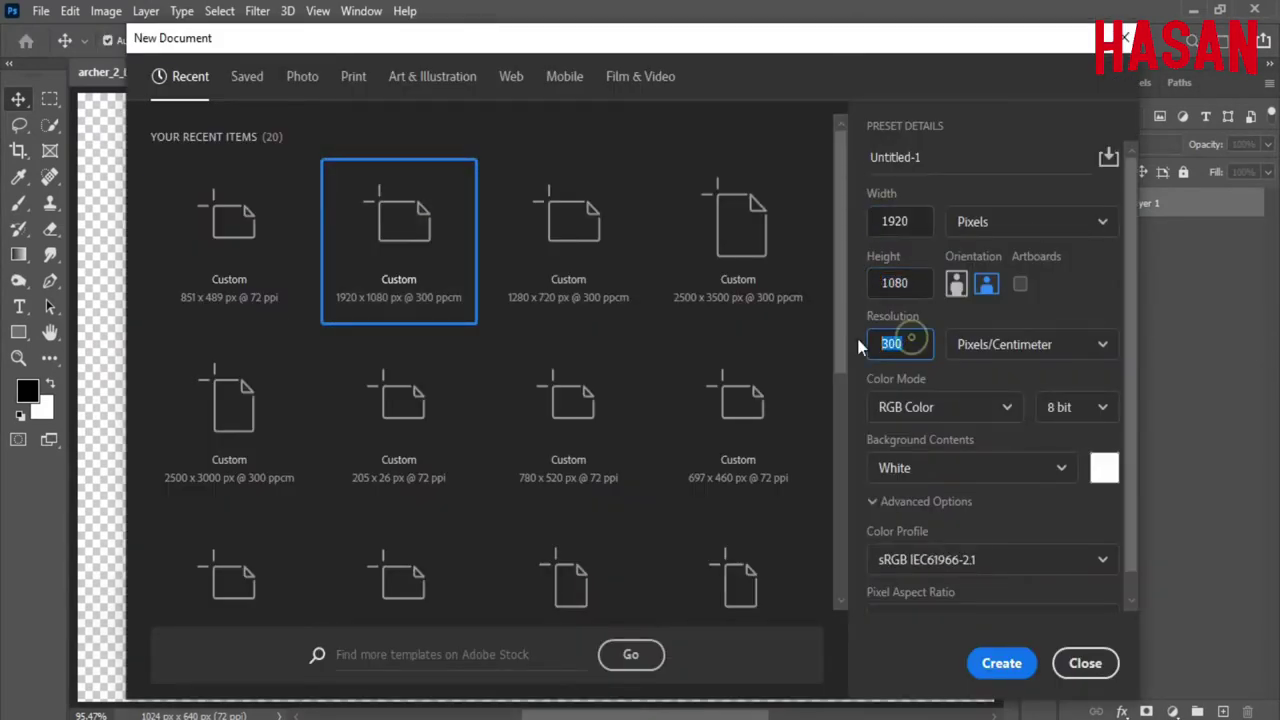
{"action": "left_click", "coordinate": [1001, 663]}
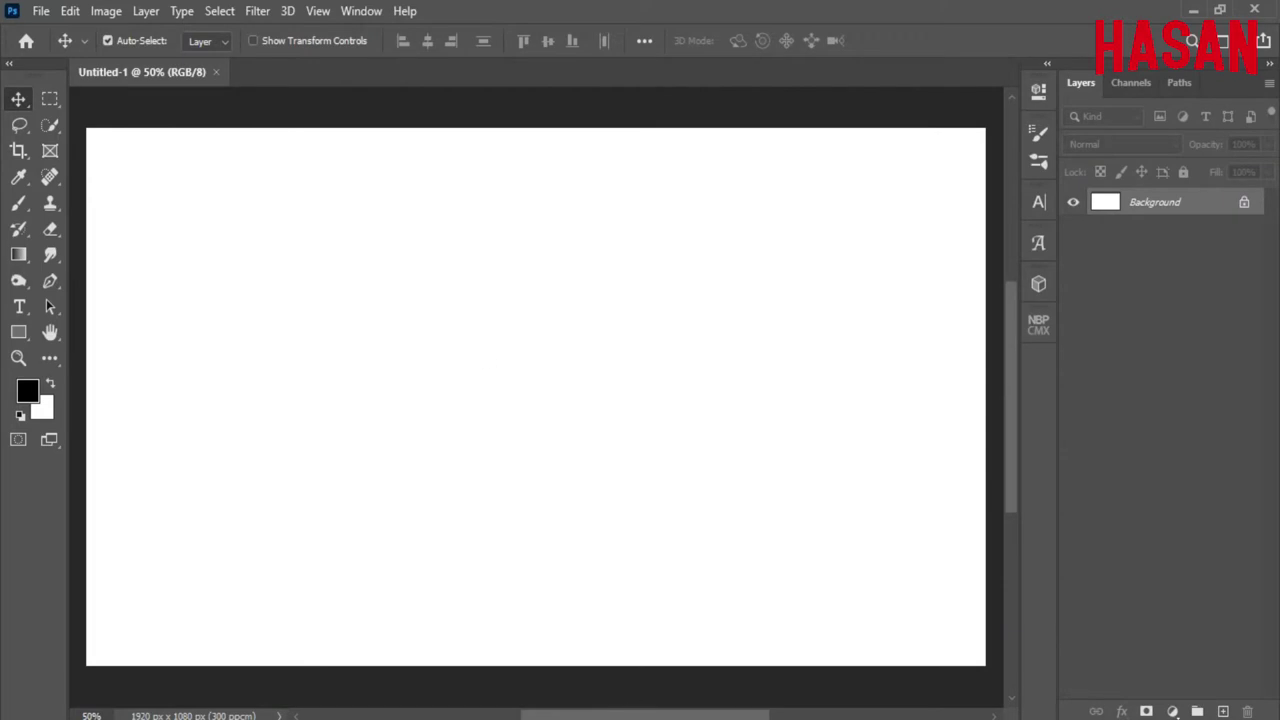
Step: Copy the grindelwald mountain photo onto Untitled-1 as Layer 1 and close its document
{"action": "left_click", "coordinate": [757, 655]}
{"action": "mouse_move", "coordinate": [743, 149]}
{"action": "left_mouse_down"}
{"action": "mouse_move", "coordinate": [1213, 85]}
{"action": "mouse_move", "coordinate": [712, 305]}
{"action": "left_mouse_up"}
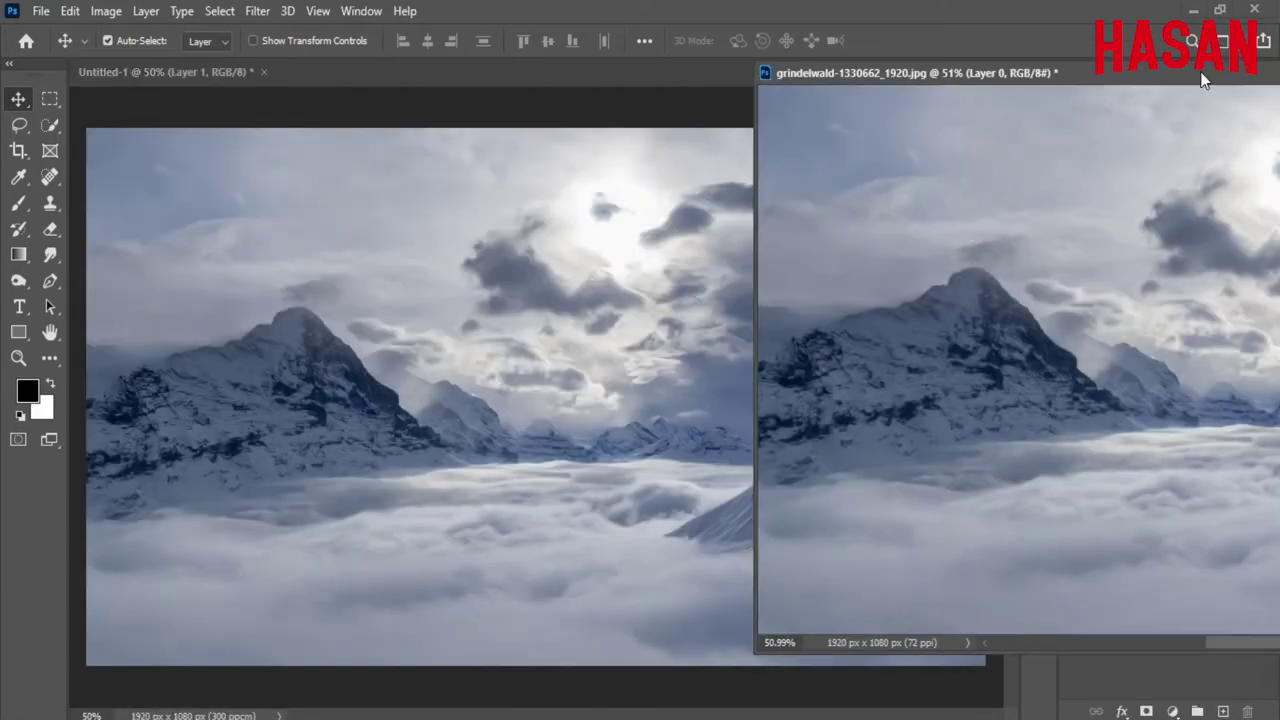
{"action": "left_click_drag", "start_coordinate": [1203, 80], "coordinate": [688, 104]}
{"action": "left_click", "coordinate": [1088, 108]}
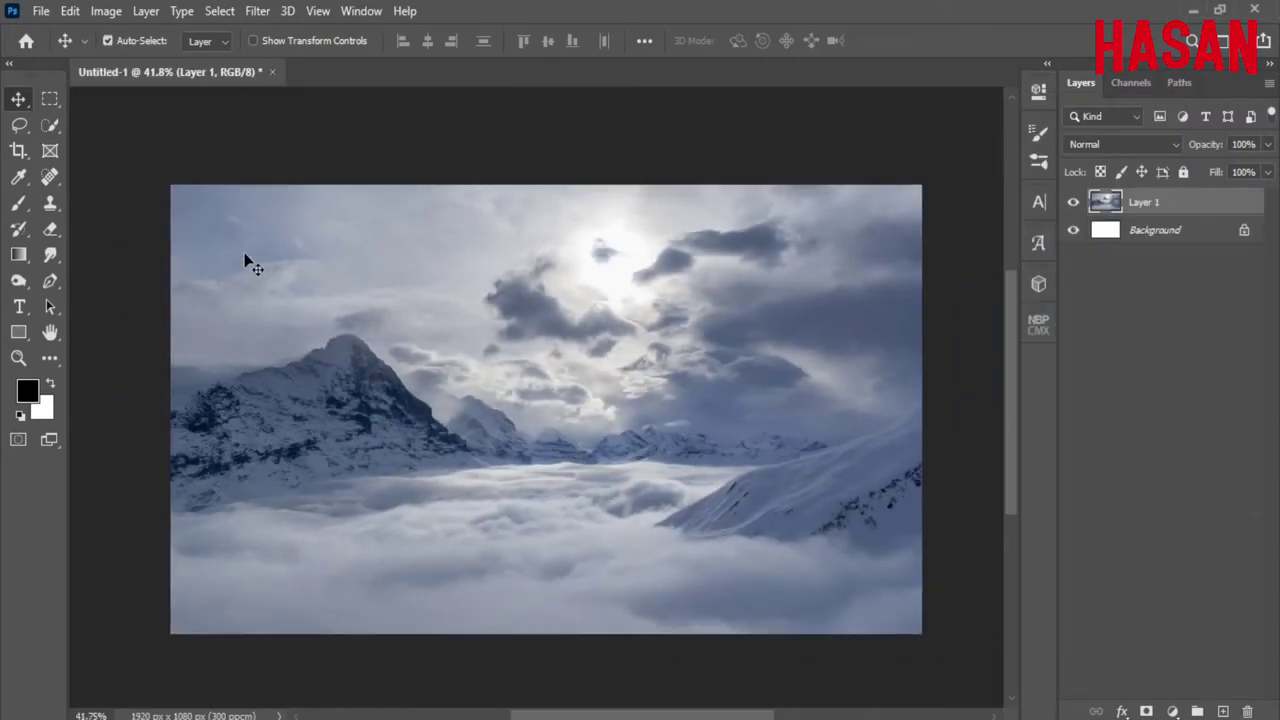
Step: Delete everything above the lower sea of clouds, leaving the cloud band selected
{"action": "key", "text": "m"}
{"action": "left_click_drag", "start_coordinate": [170, 468], "coordinate": [946, 690]}
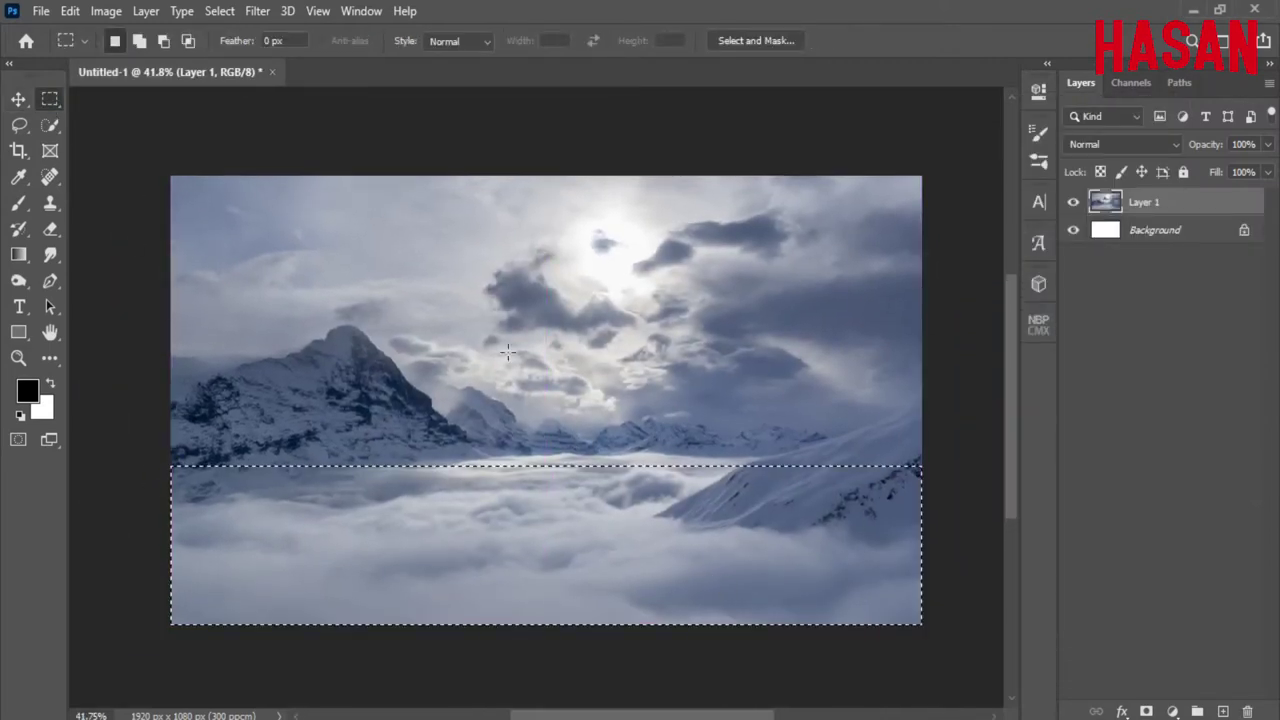
{"action": "left_click", "coordinate": [224, 17]}
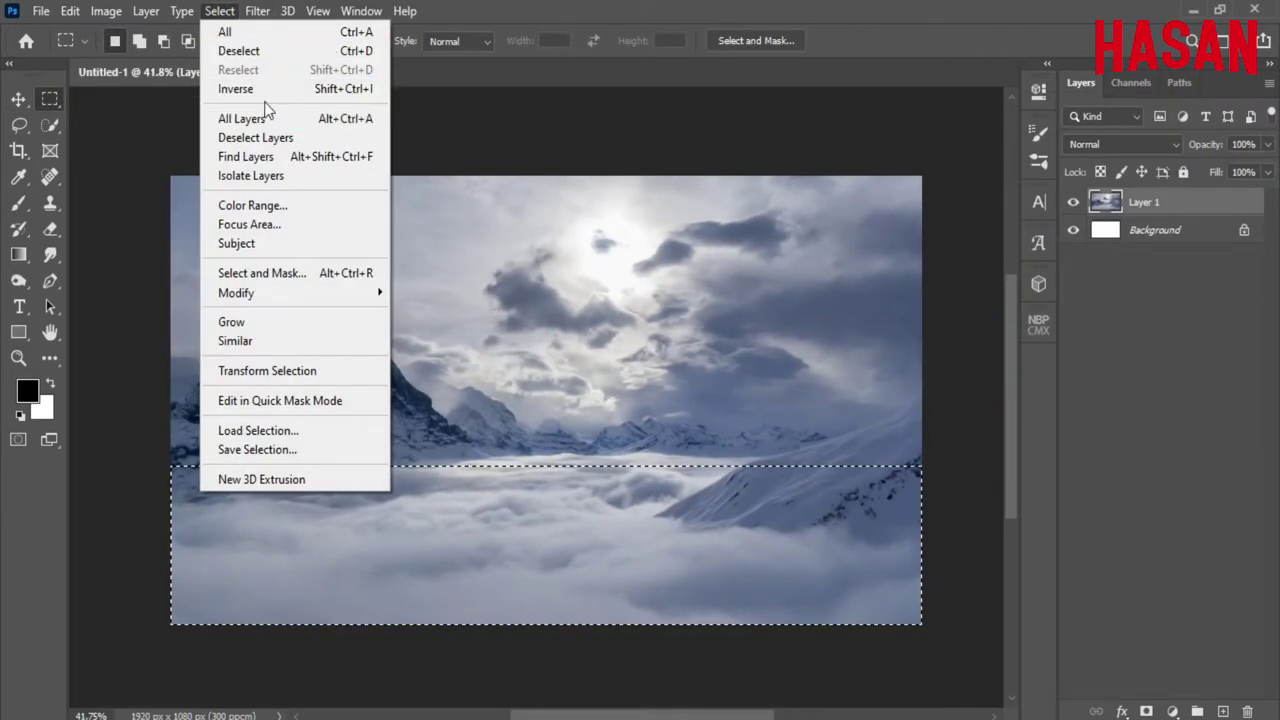
{"action": "left_click", "coordinate": [240, 89]}
{"action": "key", "text": "Delete"}
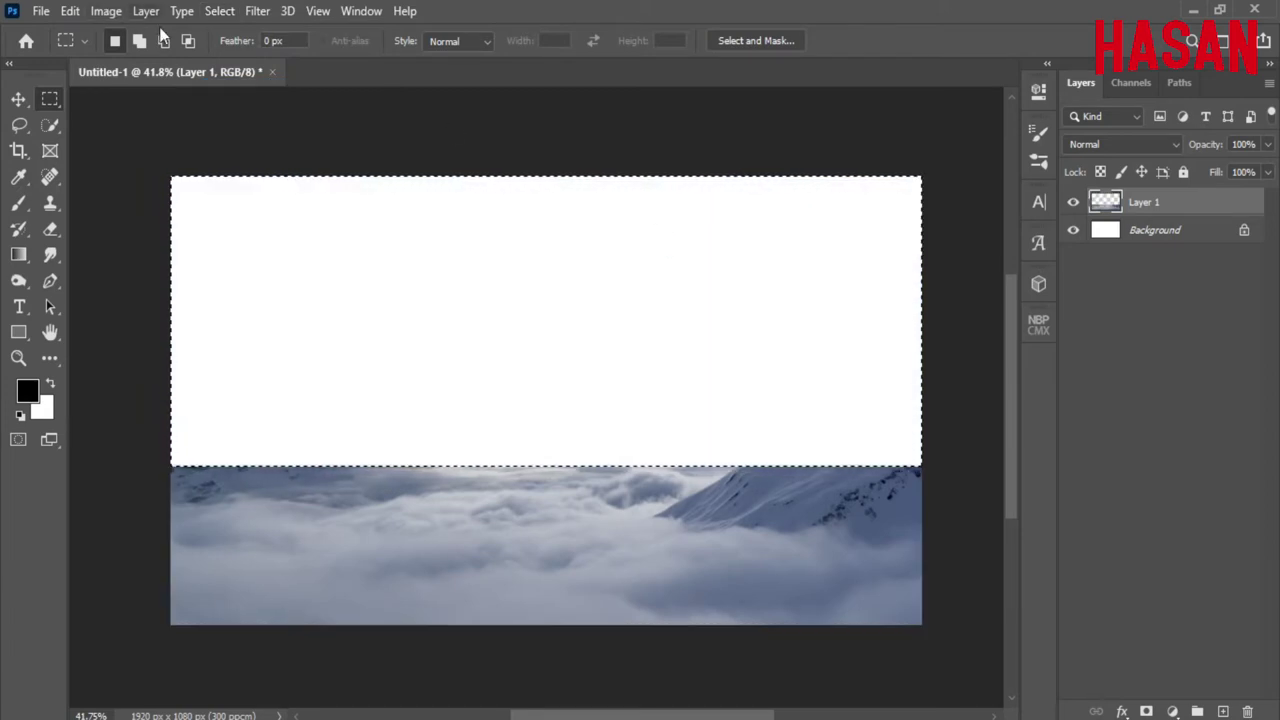
{"action": "left_click", "coordinate": [219, 11]}
{"action": "left_click", "coordinate": [237, 86]}
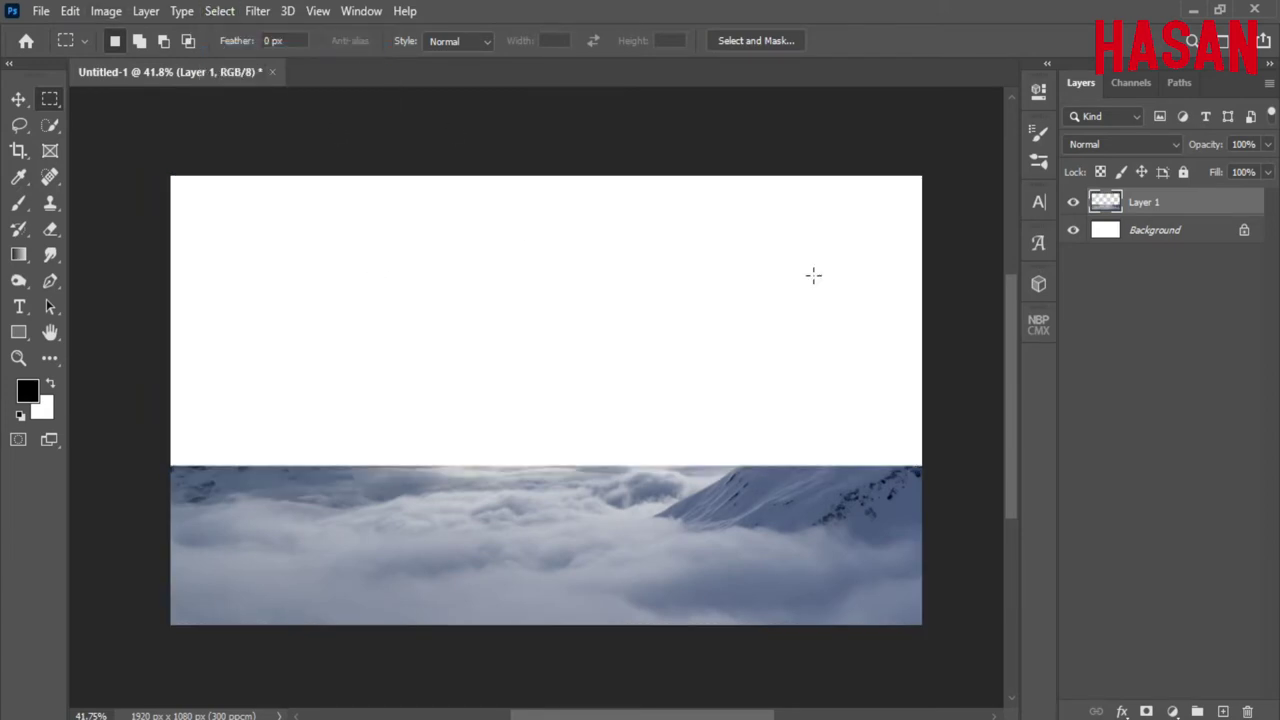
Step: Free-transform the cloud layer wider than the canvas and taller upward
{"action": "left_click", "coordinate": [50, 202]}
{"action": "mouse_move", "coordinate": [494, 518]}
{"action": "left_mouse_down"}
{"action": "mouse_move", "coordinate": [514, 523]}
{"action": "mouse_move", "coordinate": [505, 518]}
{"action": "left_mouse_up"}
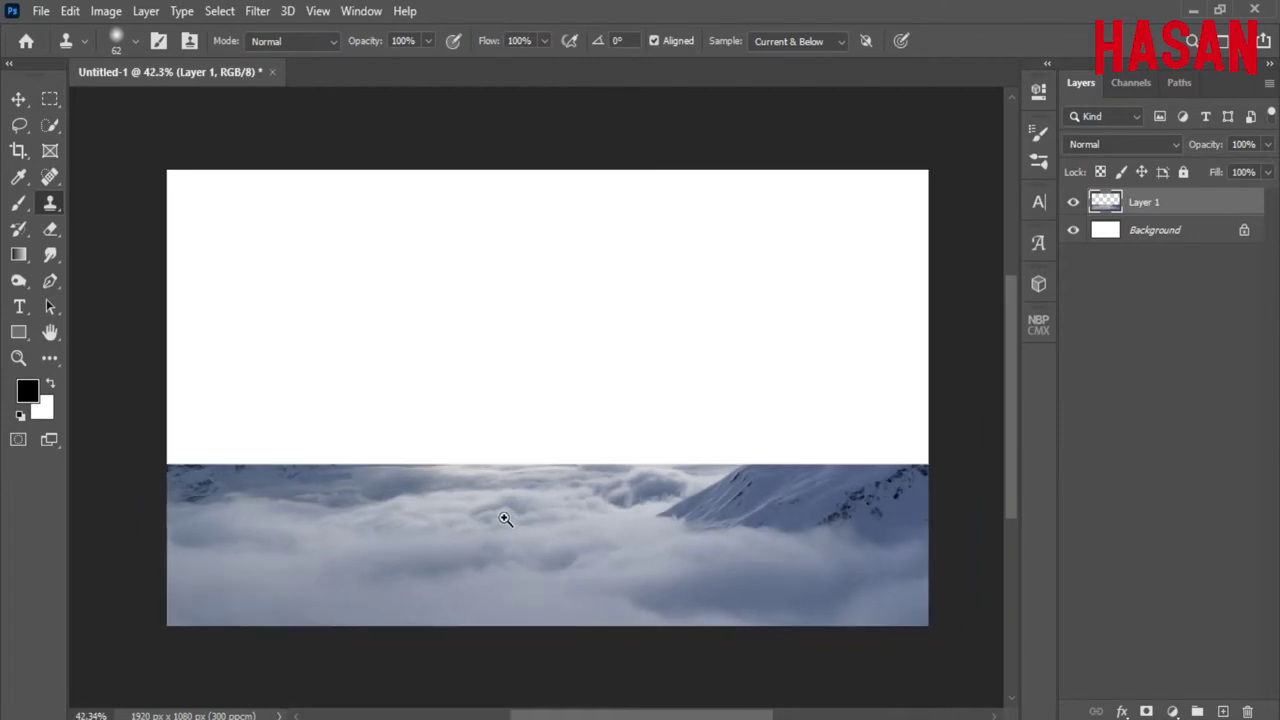
{"action": "left_click", "coordinate": [18, 99]}
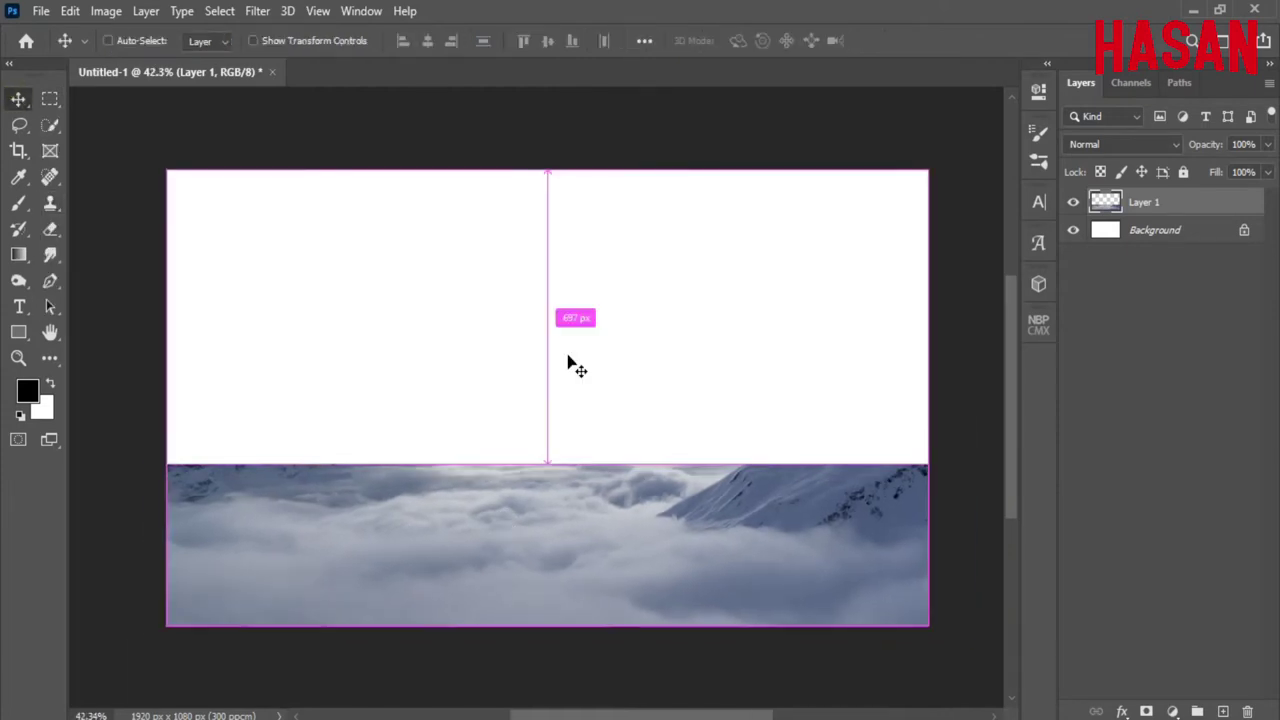
{"action": "key", "text": "ctrl+t"}
{"action": "left_click_drag", "start_coordinate": [928, 545], "coordinate": [946, 545]}
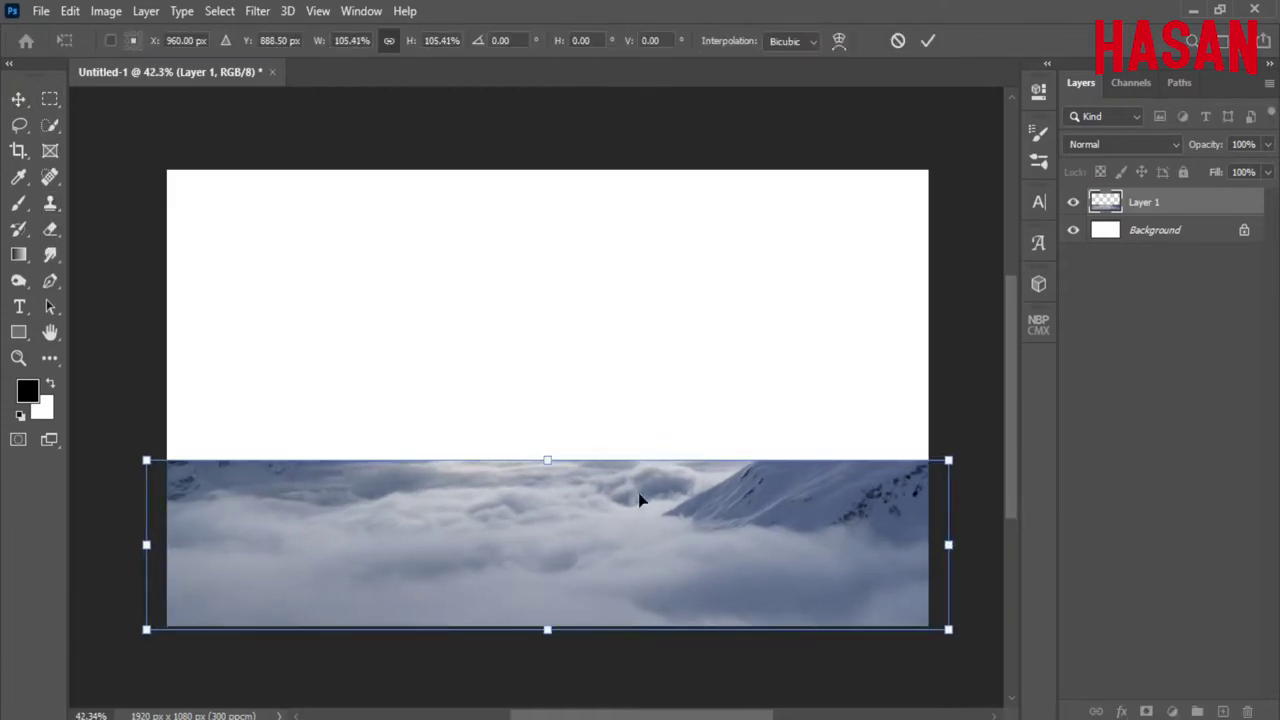
{"action": "left_click_drag", "start_coordinate": [547, 464], "coordinate": [555, 413]}
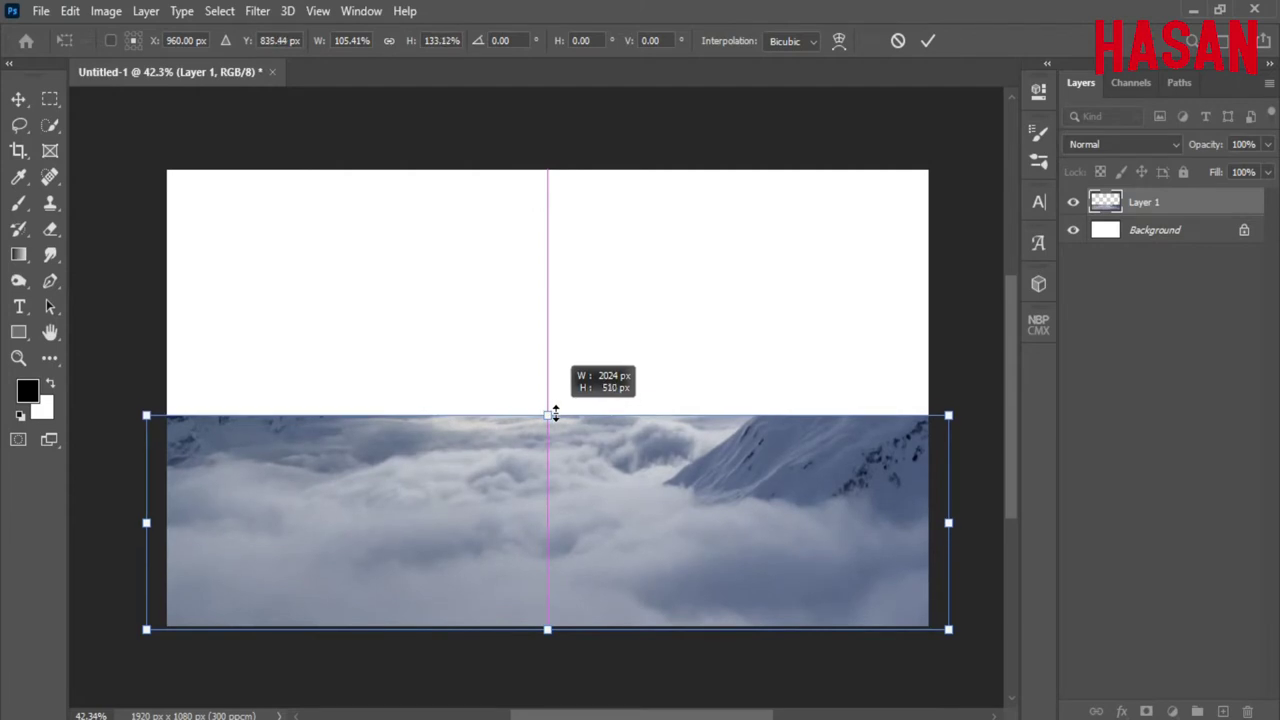
{"action": "left_click", "coordinate": [925, 42]}
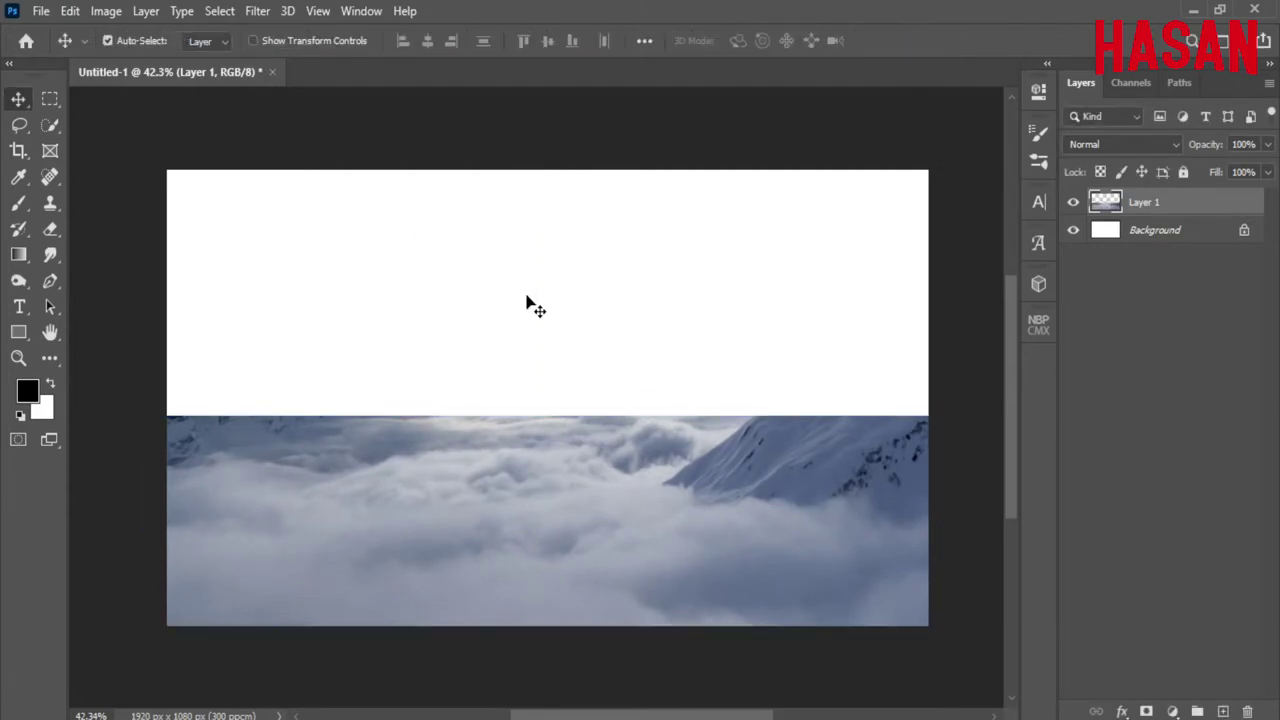
Step: Clone cloud over the snowy peaks and dark patches with a 142 px Clone Stamp
{"action": "left_click", "coordinate": [48, 206]}
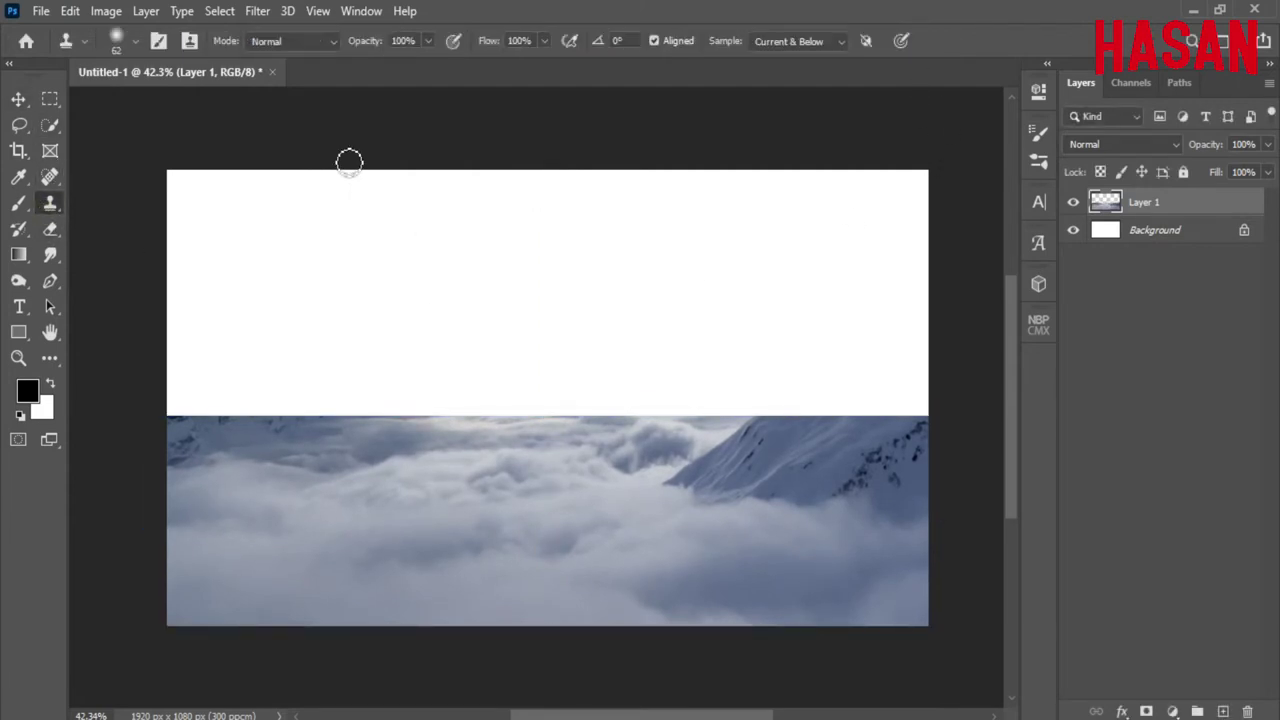
{"action": "left_click_drag", "start_coordinate": [477, 496], "coordinate": [493, 497]}
{"action": "left_click", "coordinate": [720, 518], "text": "alt"}
{"action": "left_click_drag", "start_coordinate": [816, 447], "coordinate": [900, 517]}
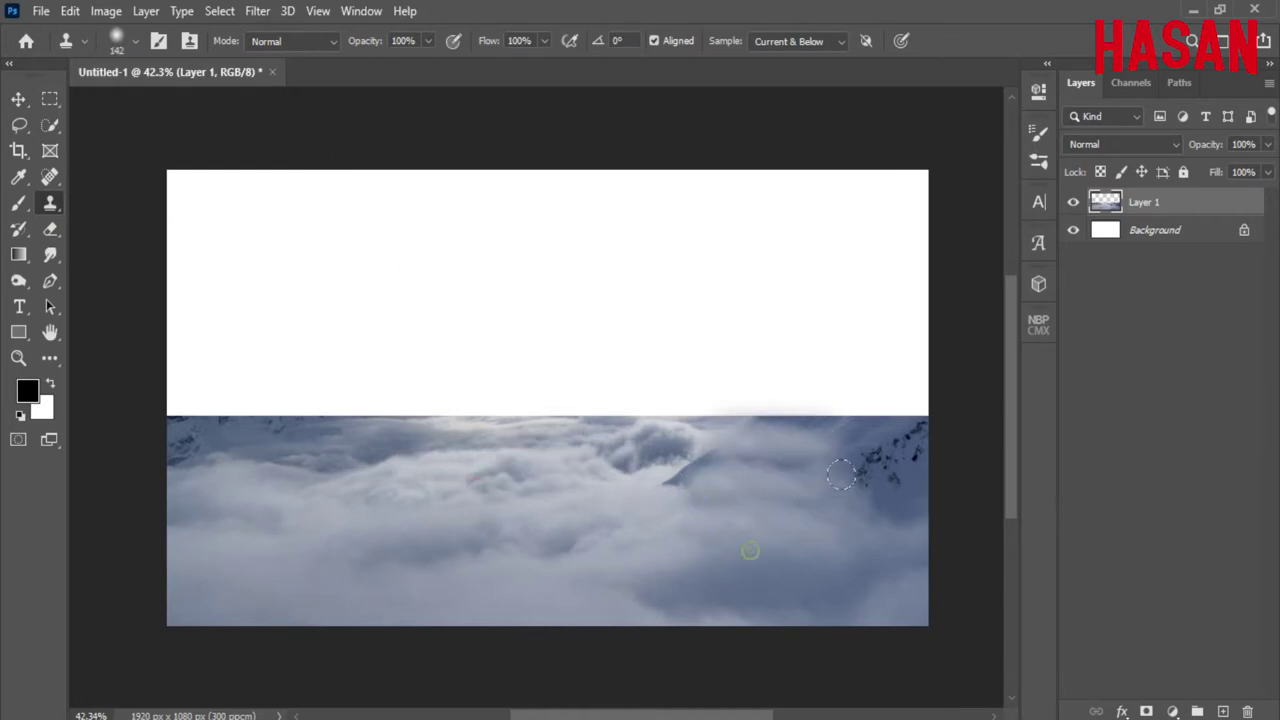
{"action": "left_click", "coordinate": [674, 463]}
{"action": "left_click_drag", "start_coordinate": [837, 460], "coordinate": [850, 410]}
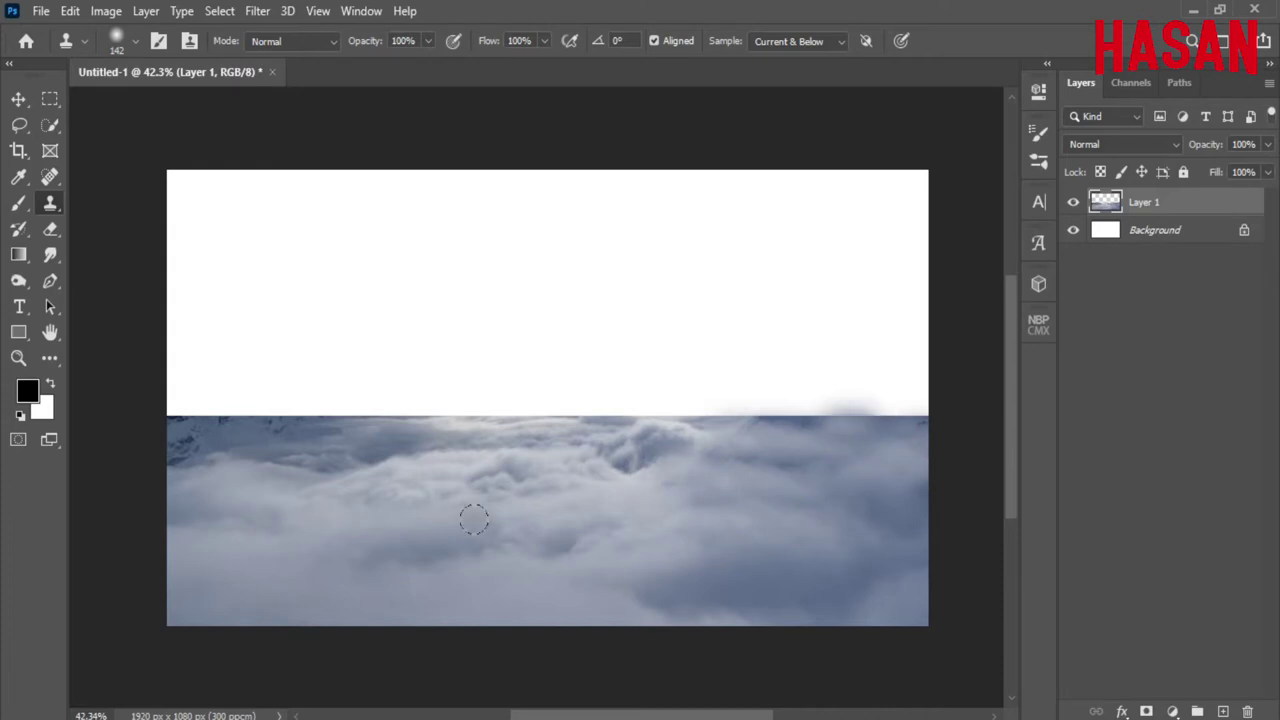
{"action": "left_click_drag", "start_coordinate": [412, 489], "coordinate": [180, 430]}
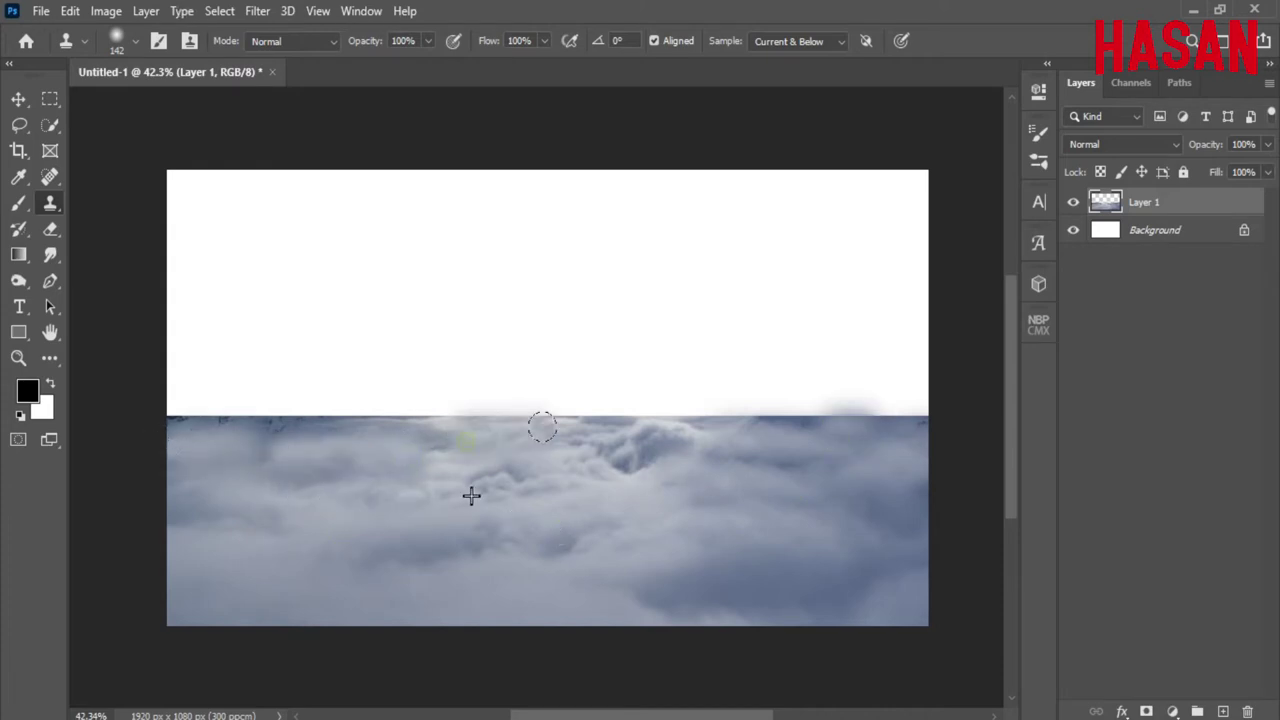
{"action": "left_click_drag", "start_coordinate": [471, 494], "coordinate": [563, 476]}
{"action": "scroll", "coordinate": [651, 503], "scroll_direction": "up", "scroll_amount": 2}
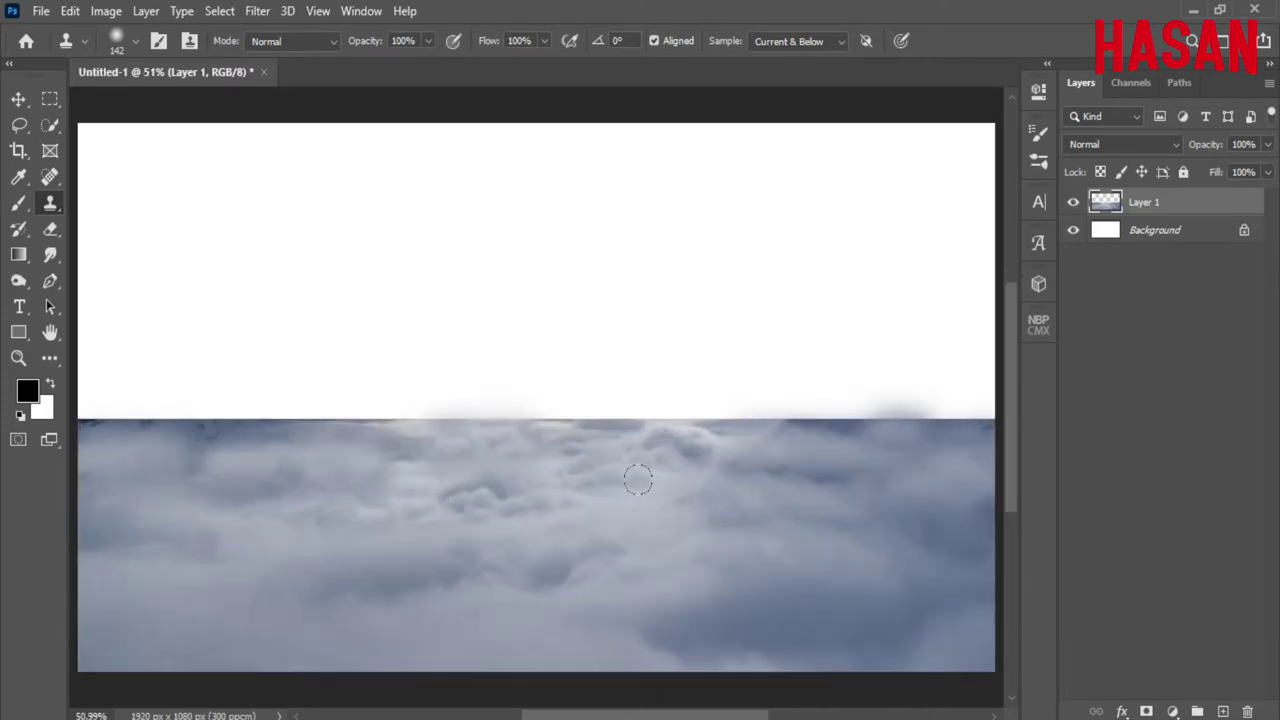
{"action": "left_click", "coordinate": [19, 100]}
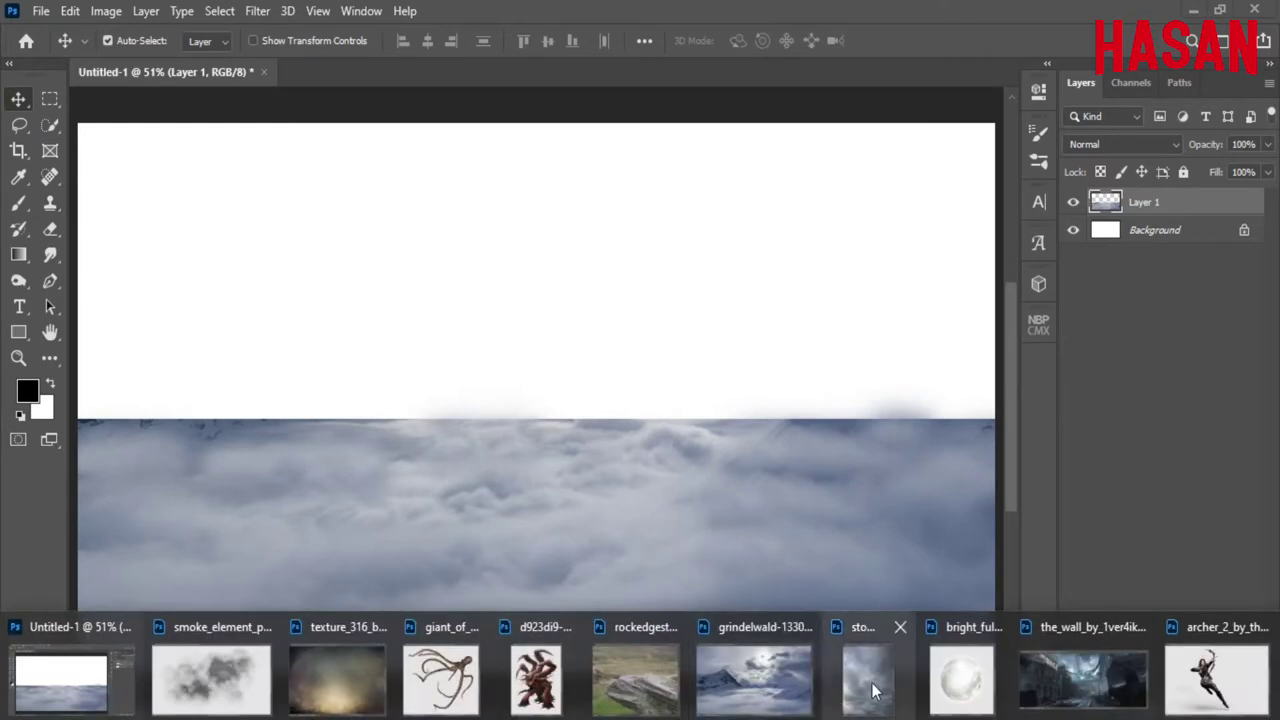
{"action": "left_click", "coordinate": [877, 690]}
Step: Bring the stormy sky in as Layer 2, enlarge it, and place it below the cloud layer
{"action": "left_click_drag", "start_coordinate": [530, 192], "coordinate": [957, 257]}
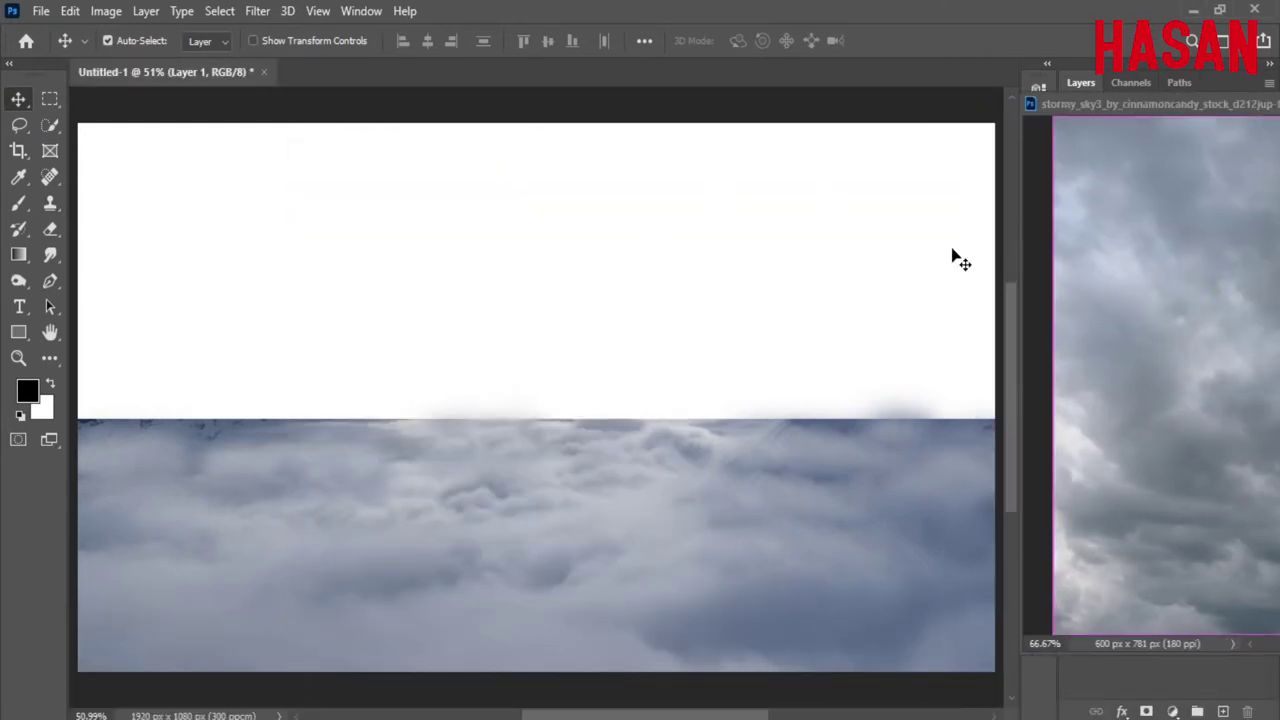
{"action": "left_click_drag", "start_coordinate": [1211, 104], "coordinate": [784, 135]}
{"action": "left_click", "coordinate": [548, 531]}
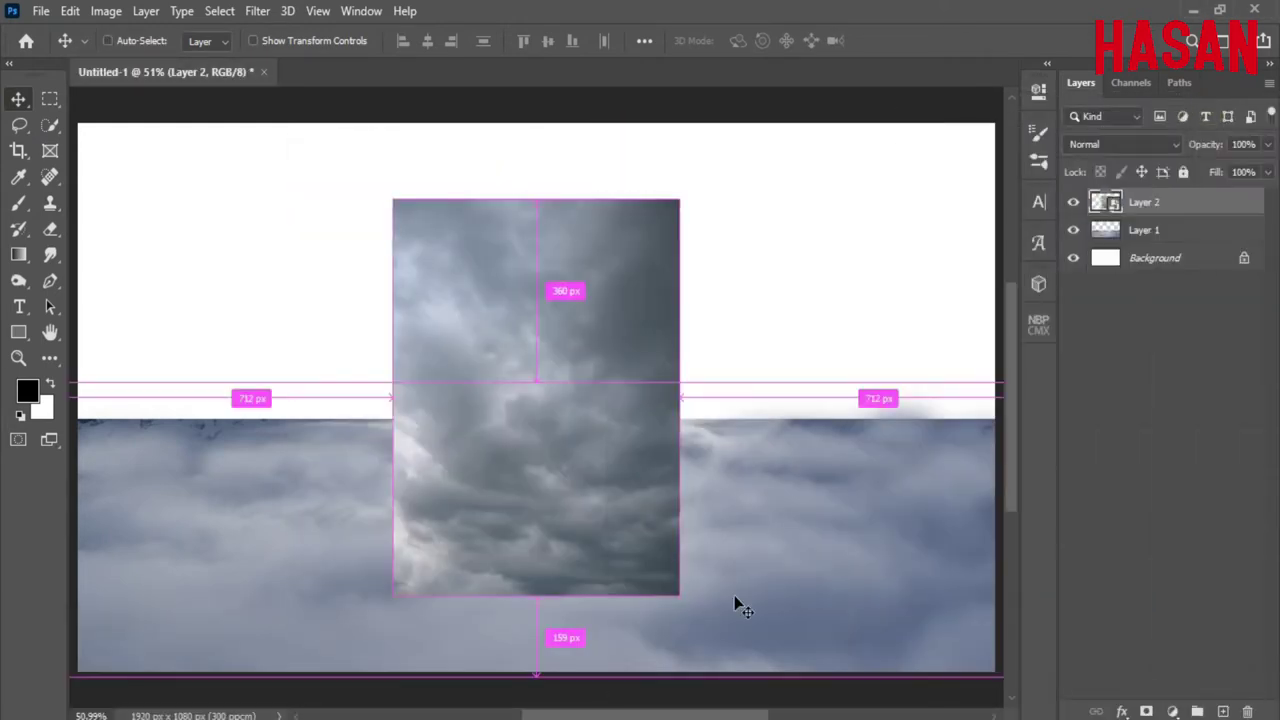
{"action": "key", "text": "ctrl+t"}
{"action": "left_click_drag", "start_coordinate": [733, 202], "coordinate": [349, 177]}
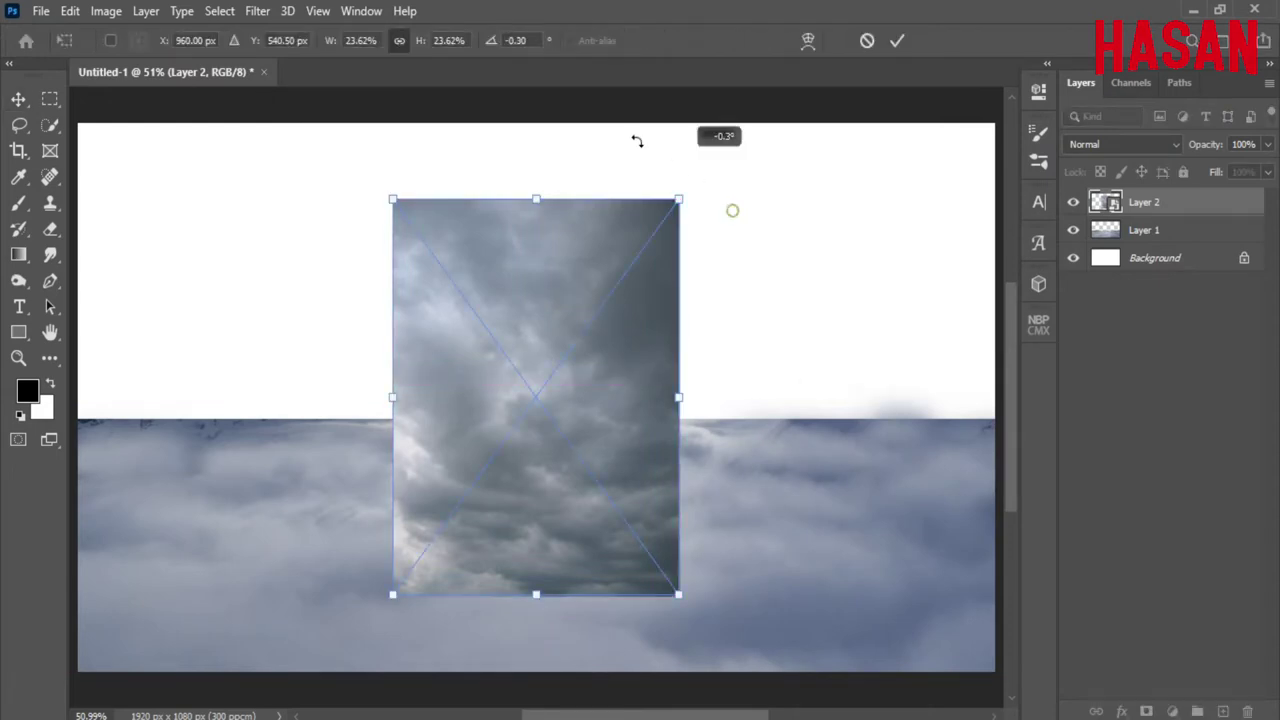
{"action": "left_click_drag", "start_coordinate": [718, 395], "coordinate": [942, 397]}
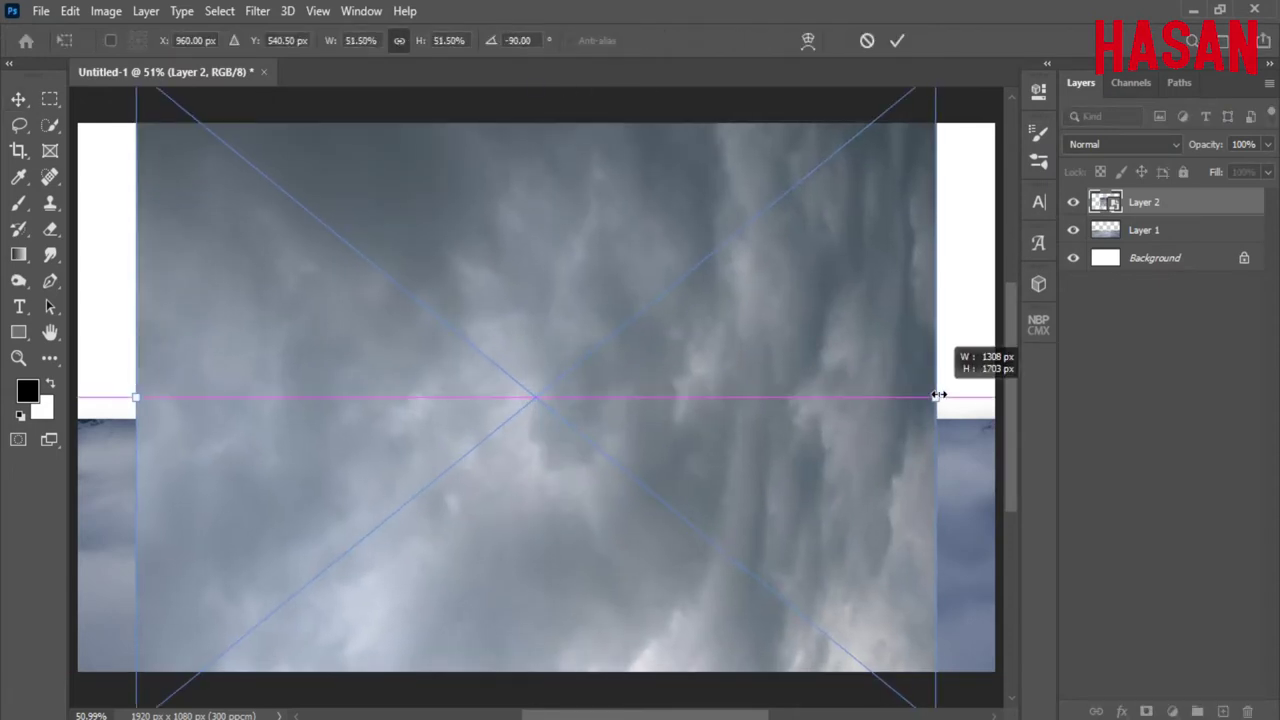
{"action": "key", "text": "ctrl+minus"}
{"action": "key", "text": "ctrl+minus"}
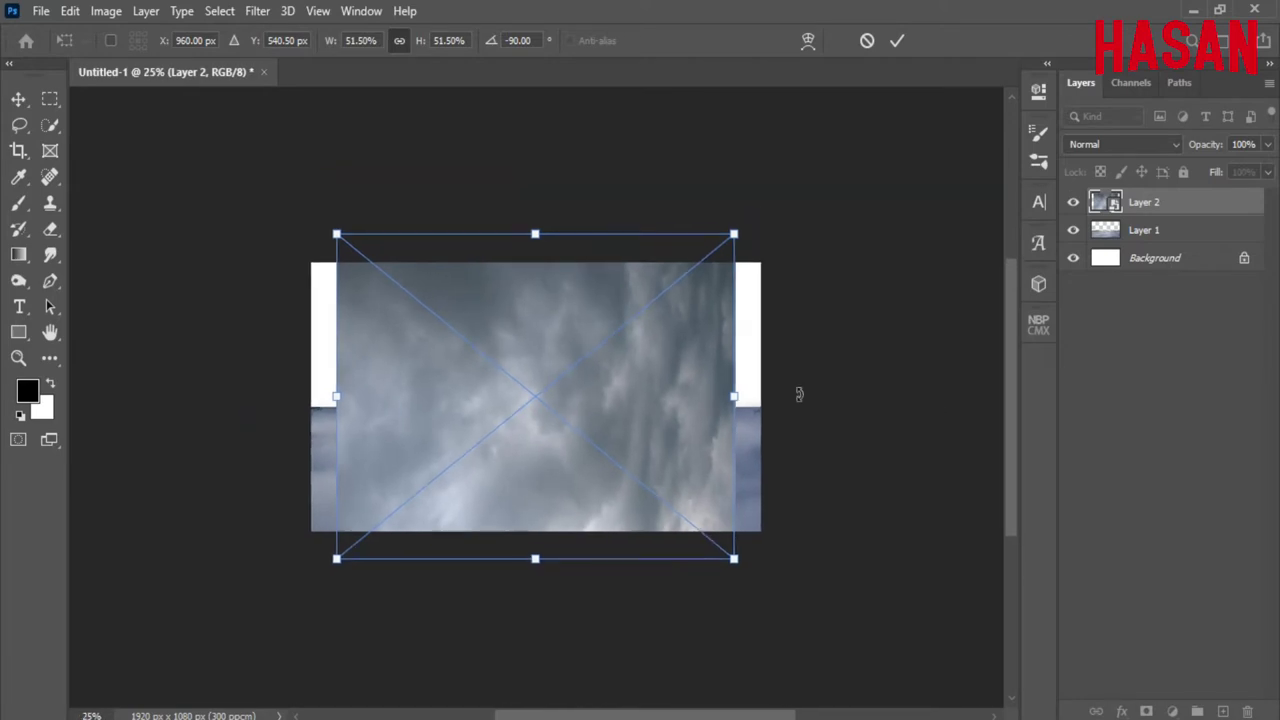
{"action": "left_click_drag", "start_coordinate": [761, 203], "coordinate": [645, 478]}
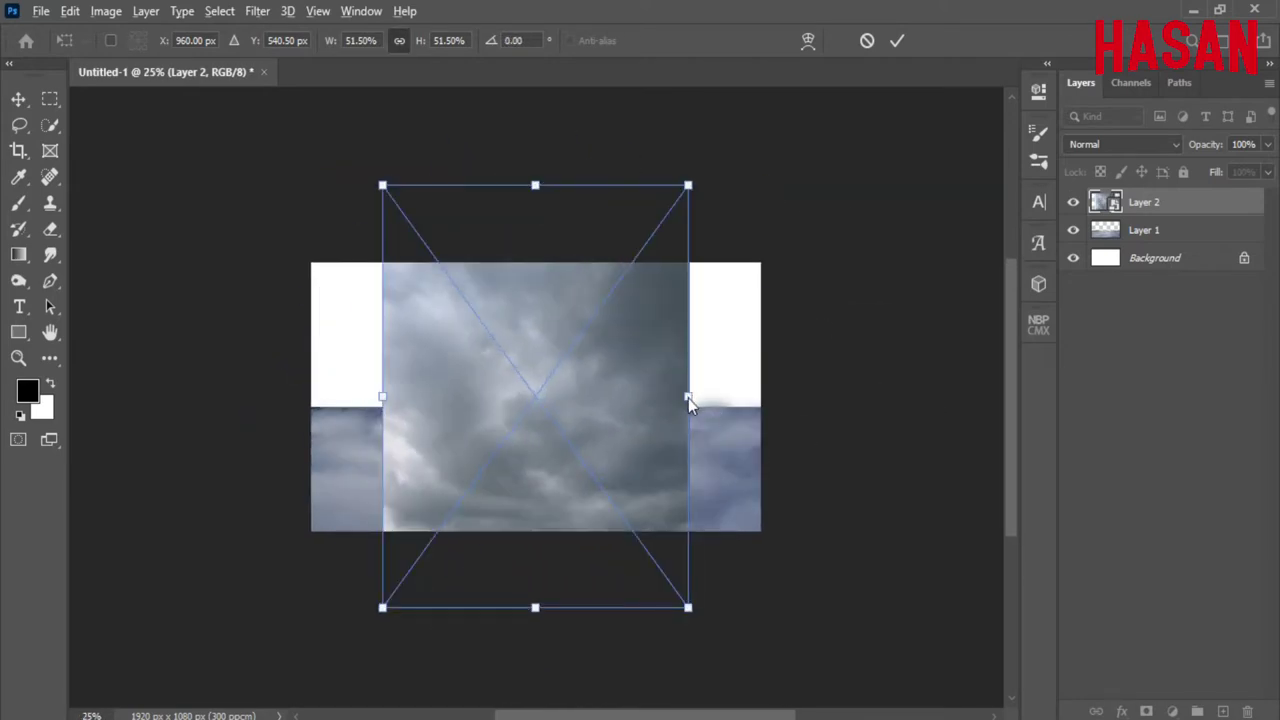
{"action": "left_click_drag", "start_coordinate": [688, 398], "coordinate": [783, 395]}
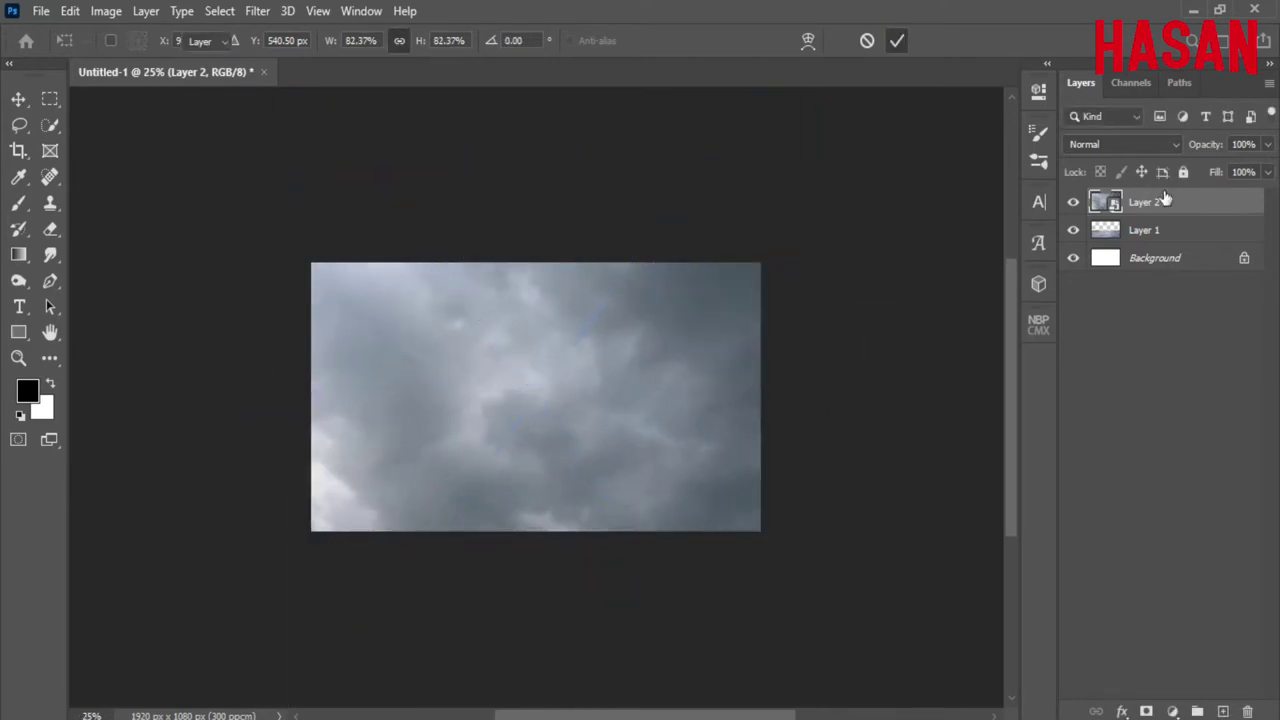
{"action": "key", "text": "Return"}
{"action": "left_click_drag", "start_coordinate": [1165, 200], "coordinate": [1190, 244]}
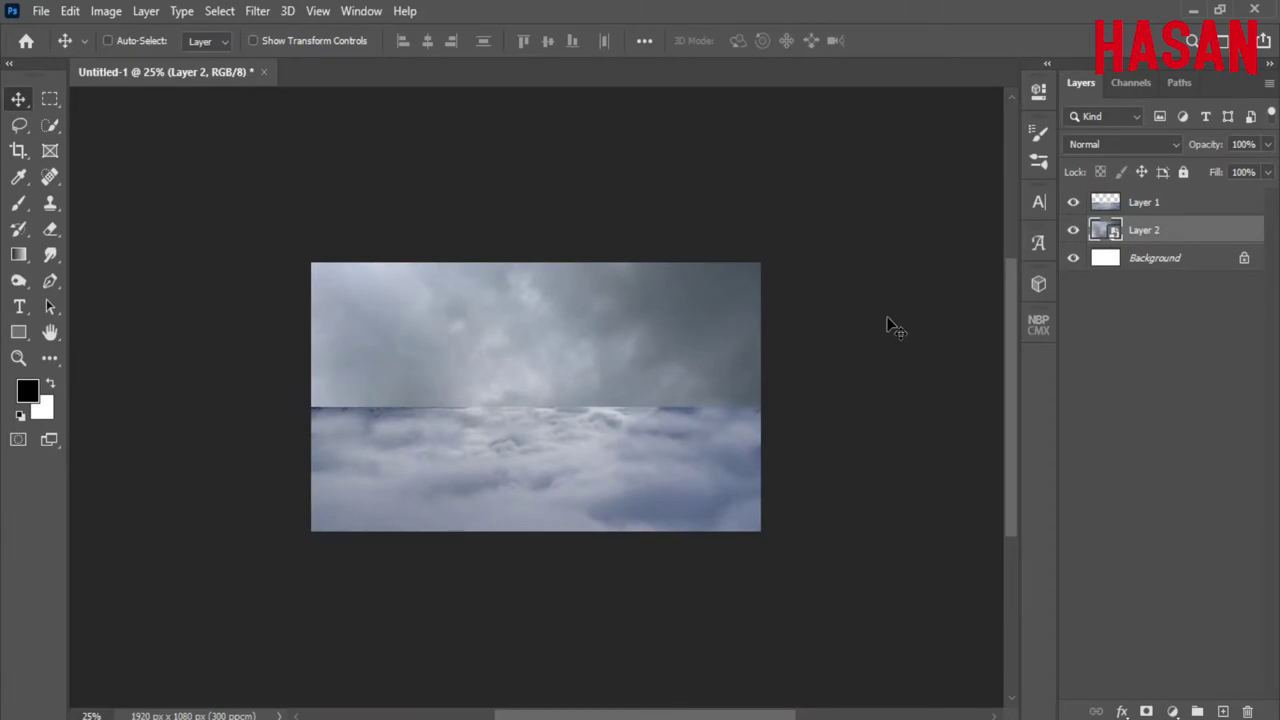
Step: Reposition and enlarge the sky so it fills the canvas, then fit the canvas on screen
{"action": "key", "text": "ctrl+t"}
{"action": "mouse_move", "coordinate": [671, 420]}
{"action": "left_mouse_down"}
{"action": "mouse_move", "coordinate": [640, 423]}
{"action": "mouse_move", "coordinate": [698, 356]}
{"action": "mouse_move", "coordinate": [696, 335]}
{"action": "mouse_move", "coordinate": [731, 449]}
{"action": "left_mouse_up"}
{"action": "scroll", "coordinate": [731, 449], "scroll_direction": "down", "scroll_amount": 2}
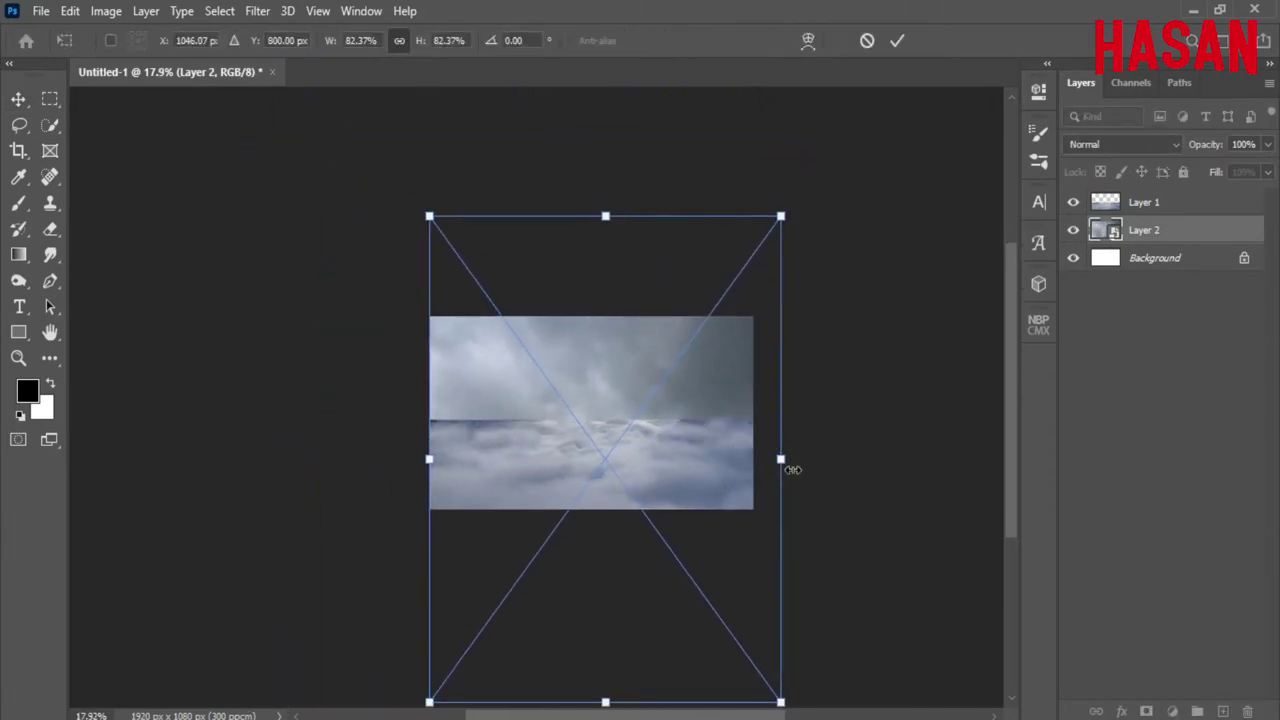
{"action": "left_click_drag", "start_coordinate": [694, 389], "coordinate": [657, 303]}
{"action": "left_click_drag", "start_coordinate": [740, 606], "coordinate": [830, 712]}
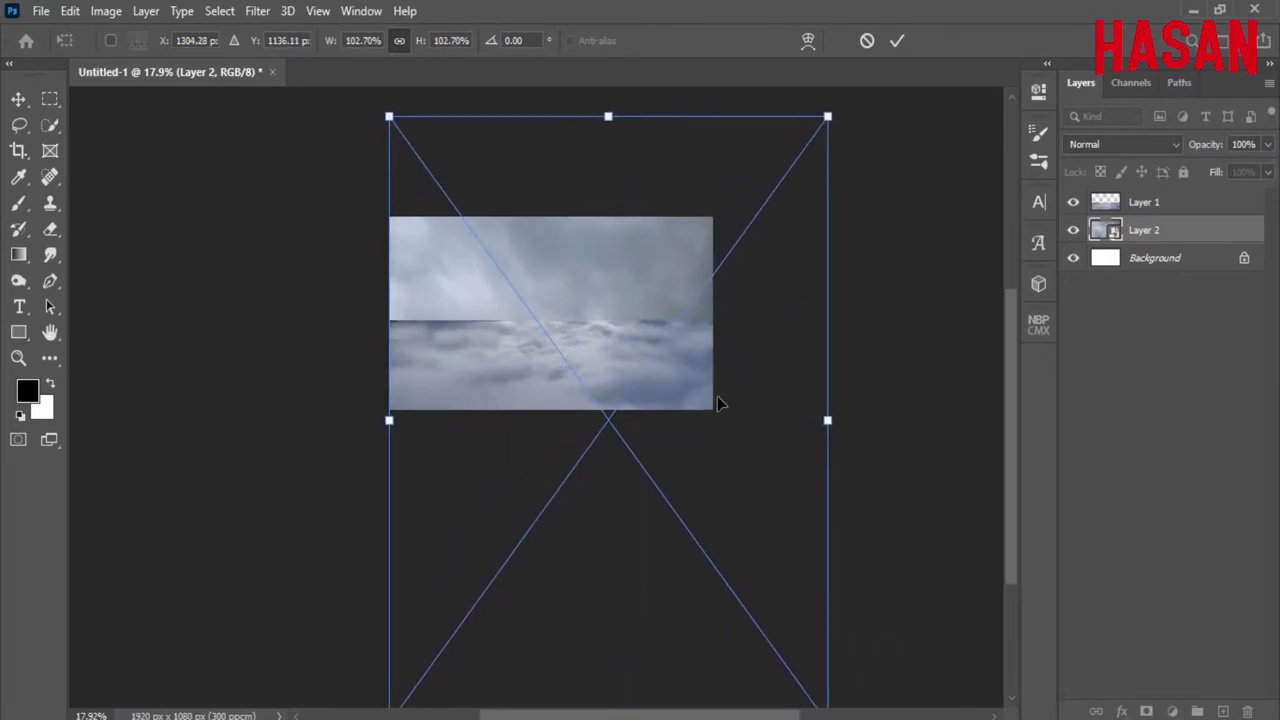
{"action": "left_click_drag", "start_coordinate": [717, 402], "coordinate": [699, 347]}
{"action": "key", "text": "Return"}
{"action": "key", "text": "ctrl+0"}
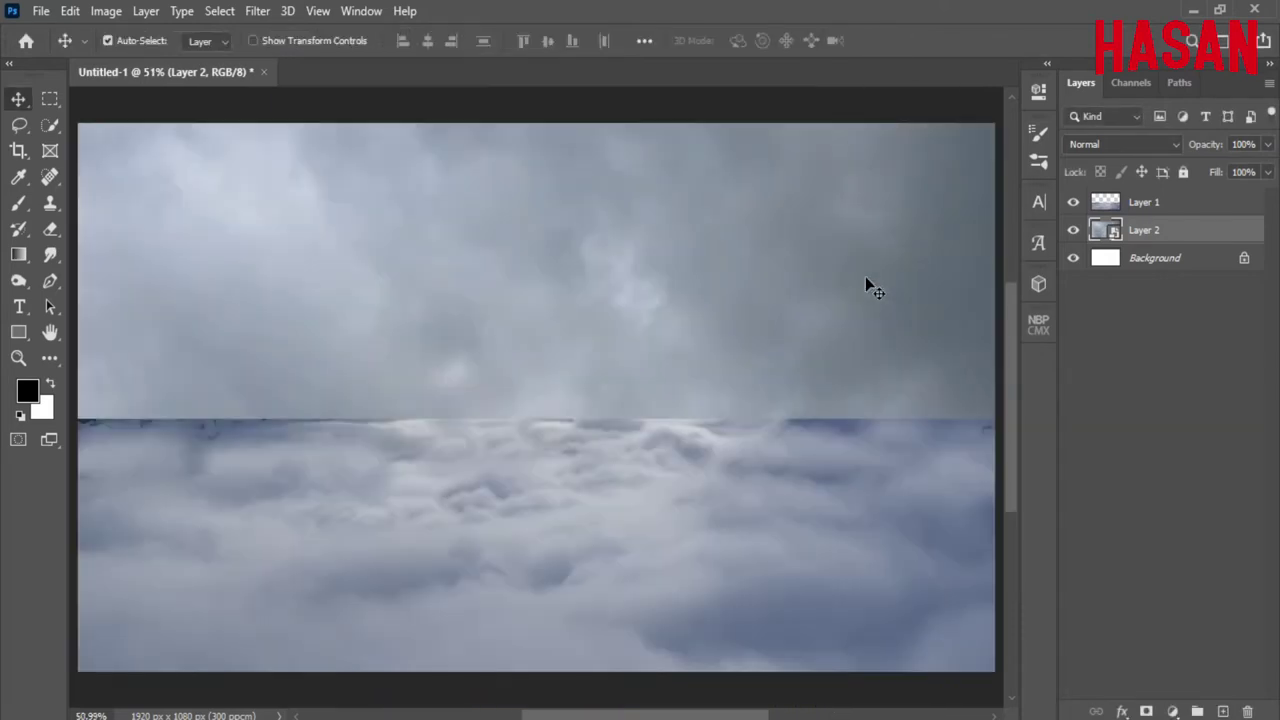
Step: Add a layer mask to the cloud layer and switch to the Gradient tool
{"action": "left_click", "coordinate": [1073, 230]}
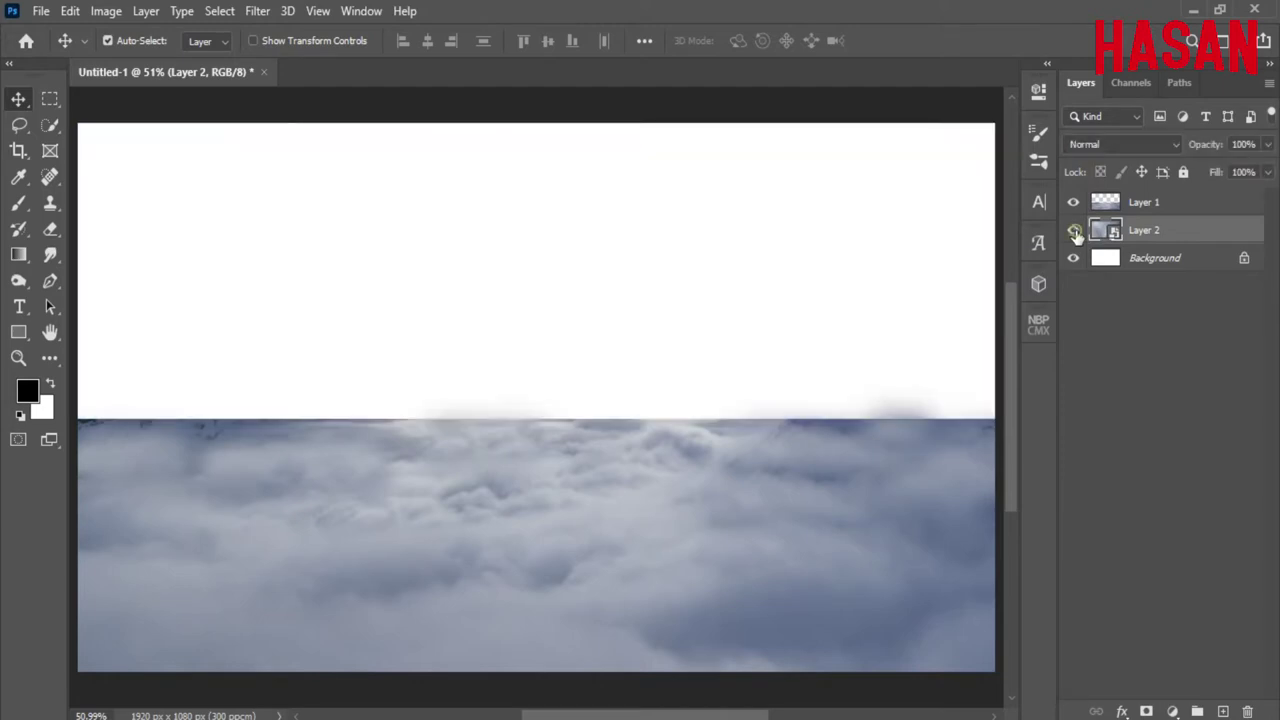
{"action": "left_click", "coordinate": [1150, 202]}
{"action": "left_click", "coordinate": [1147, 711]}
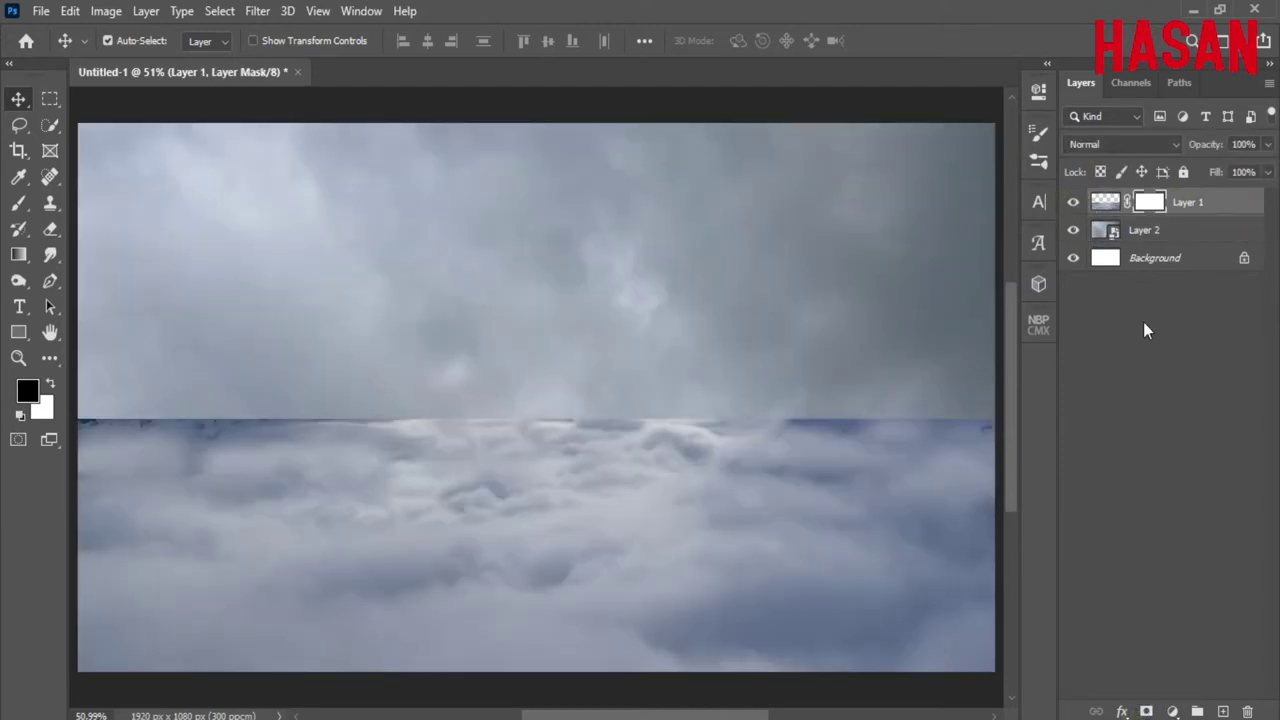
{"action": "left_click", "coordinate": [18, 202]}
{"action": "key", "text": "g"}
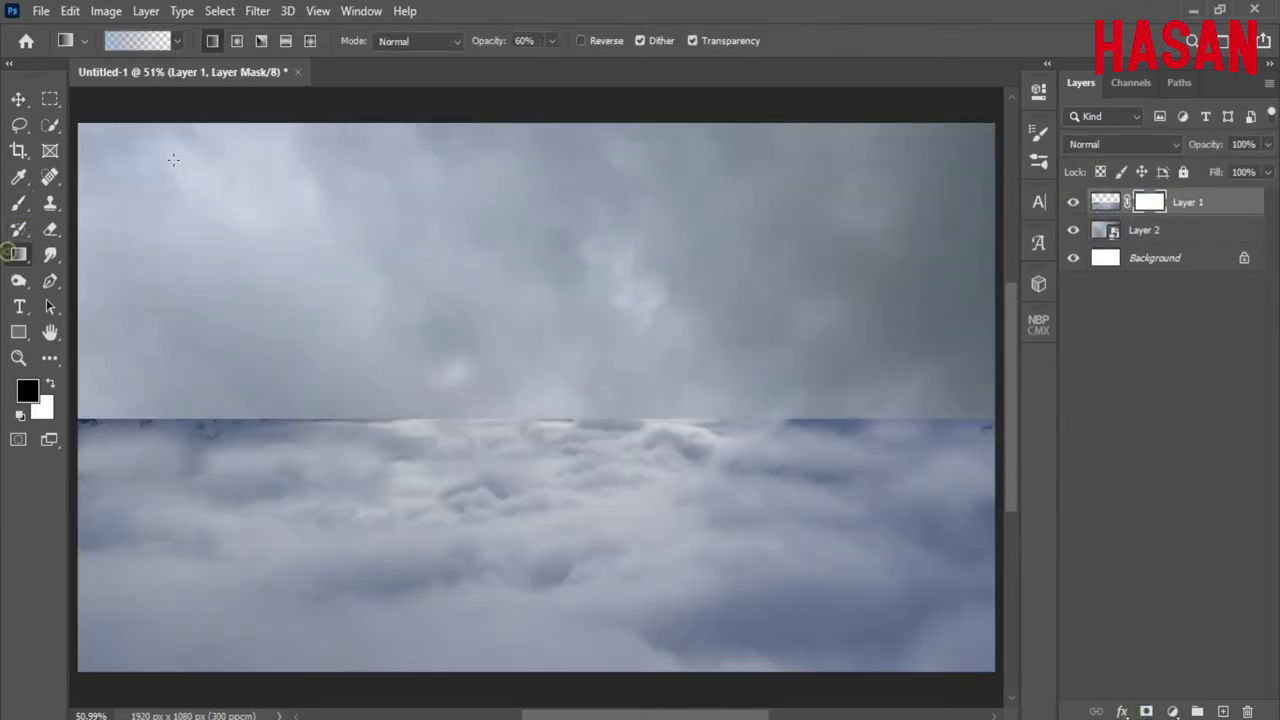
{"action": "key", "text": "x"}
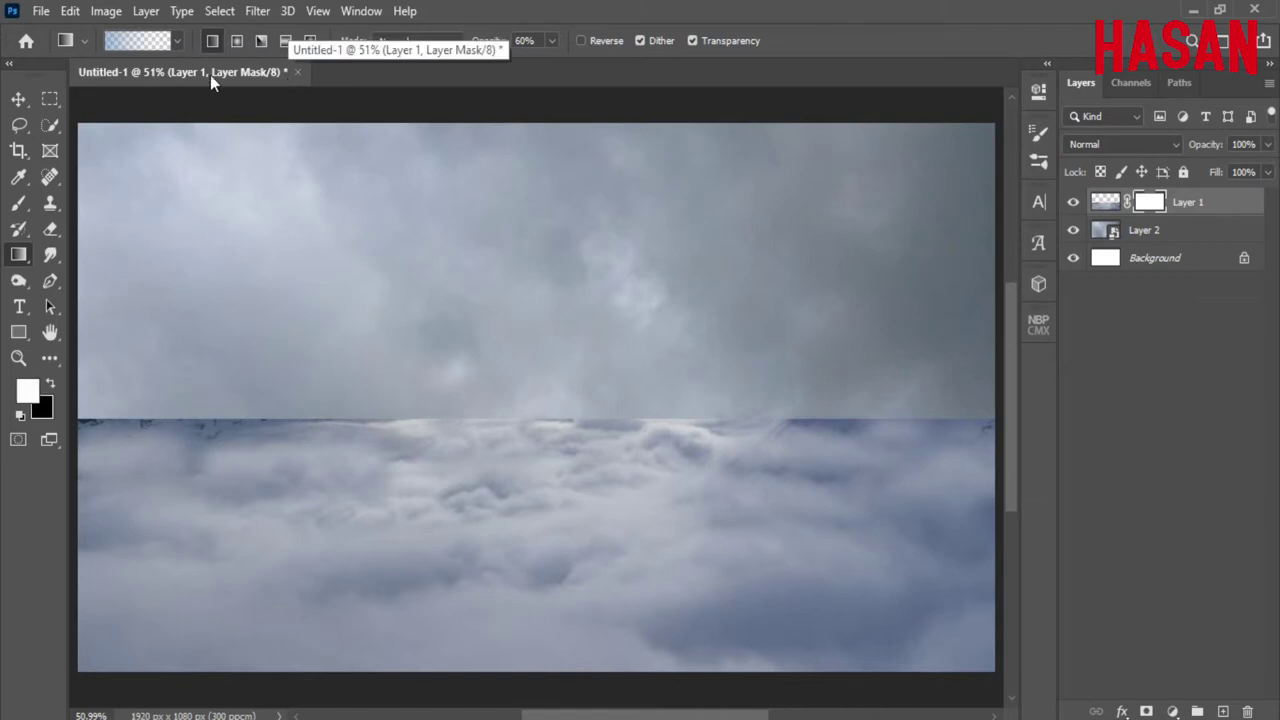
Step: Drag a black-to-transparent gradient at 100% opacity across the horizon on the mask
{"action": "left_click", "coordinate": [137, 40]}
{"action": "left_click", "coordinate": [809, 400]}
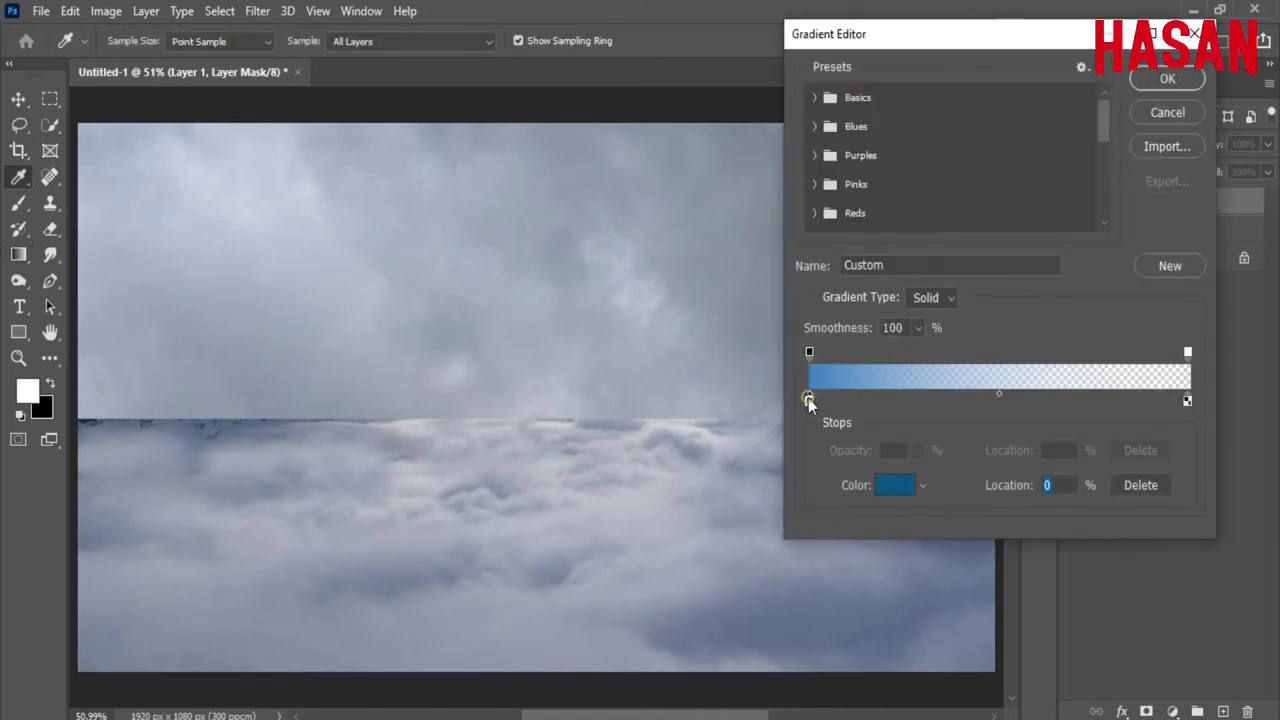
{"action": "left_click", "coordinate": [893, 485]}
{"action": "left_click_drag", "start_coordinate": [905, 250], "coordinate": [672, 386]}
{"action": "left_click", "coordinate": [1141, 95]}
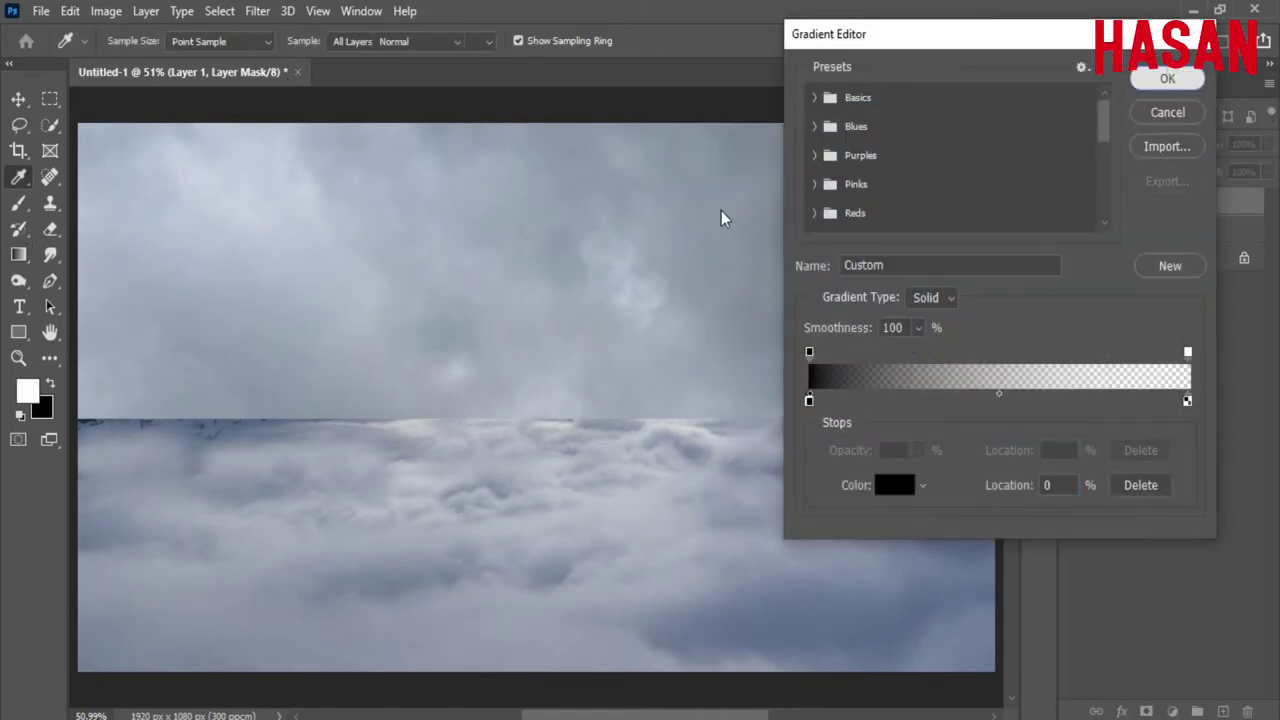
{"action": "key", "text": "Return"}
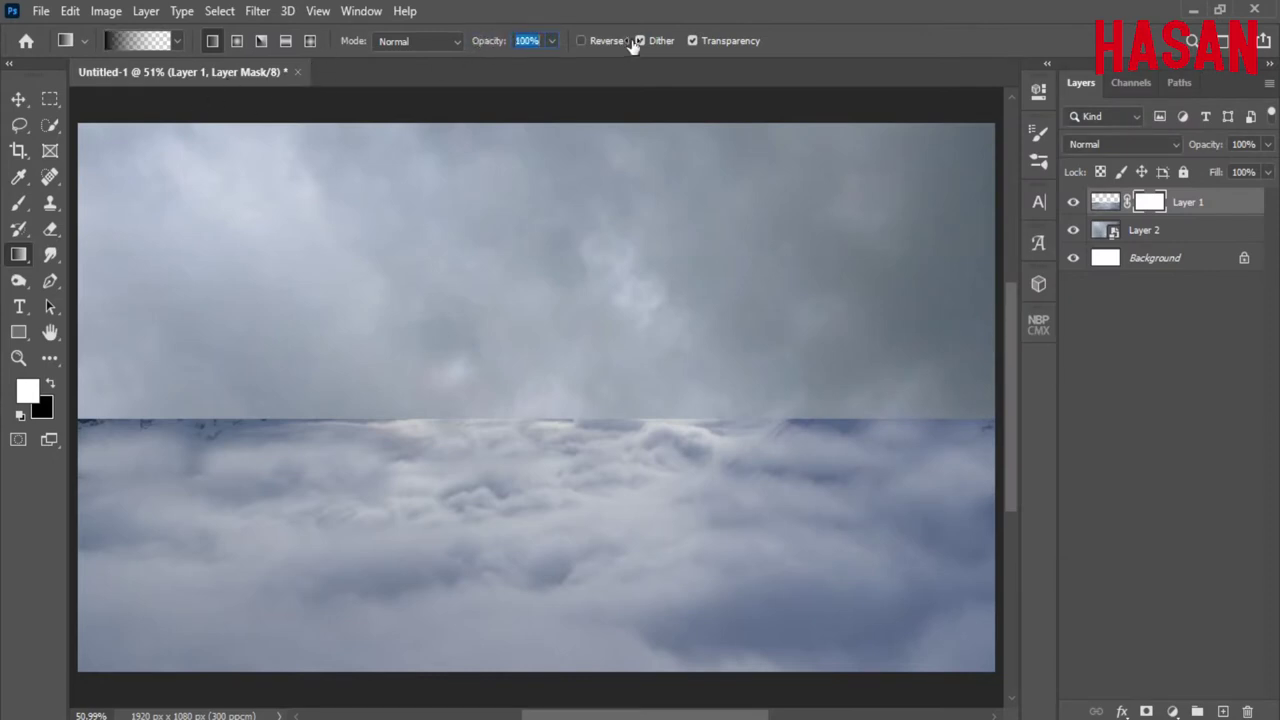
{"action": "left_click", "coordinate": [520, 42]}
{"action": "left_click_drag", "start_coordinate": [510, 50], "coordinate": [650, 88]}
{"action": "mouse_move", "coordinate": [578, 390]}
{"action": "left_mouse_down"}
{"action": "mouse_move", "coordinate": [617, 464]}
{"action": "mouse_move", "coordinate": [613, 398]}
{"action": "left_mouse_up"}
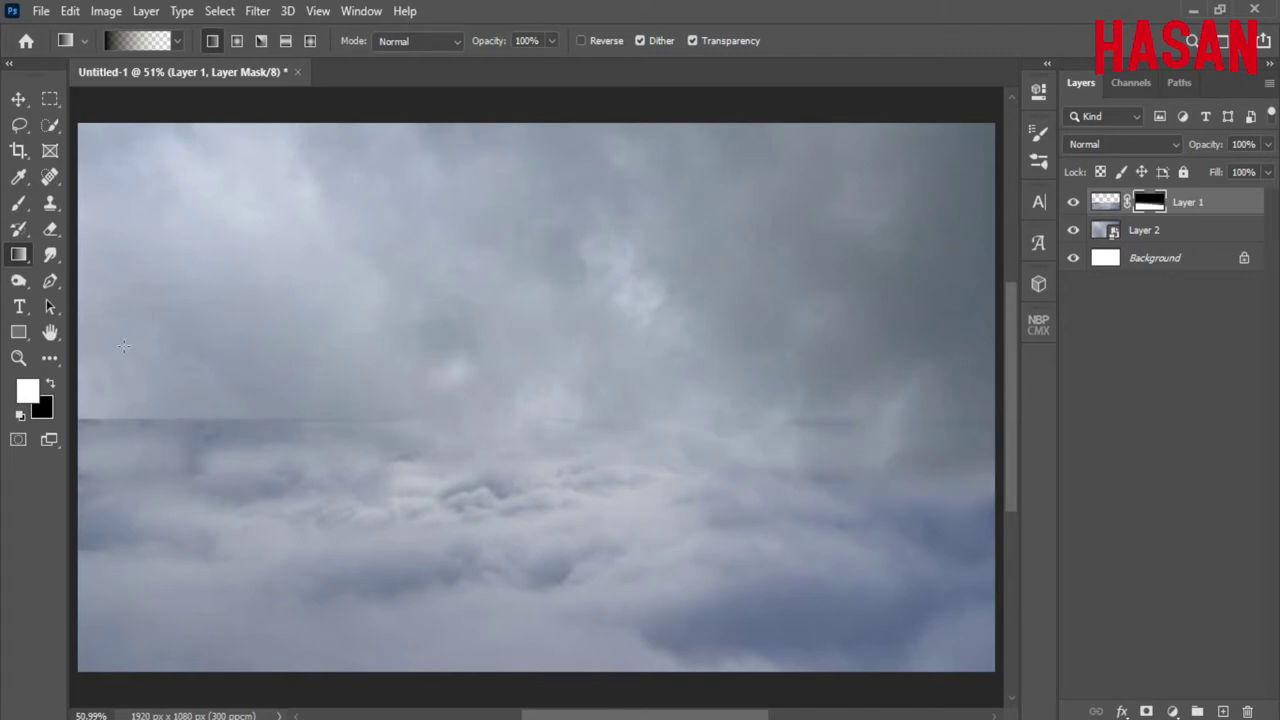
Step: Paint black and white on Layer 1's mask with a soft round brush to erase the horizon line
{"action": "key", "text": "b"}
{"action": "left_click", "coordinate": [51, 384]}
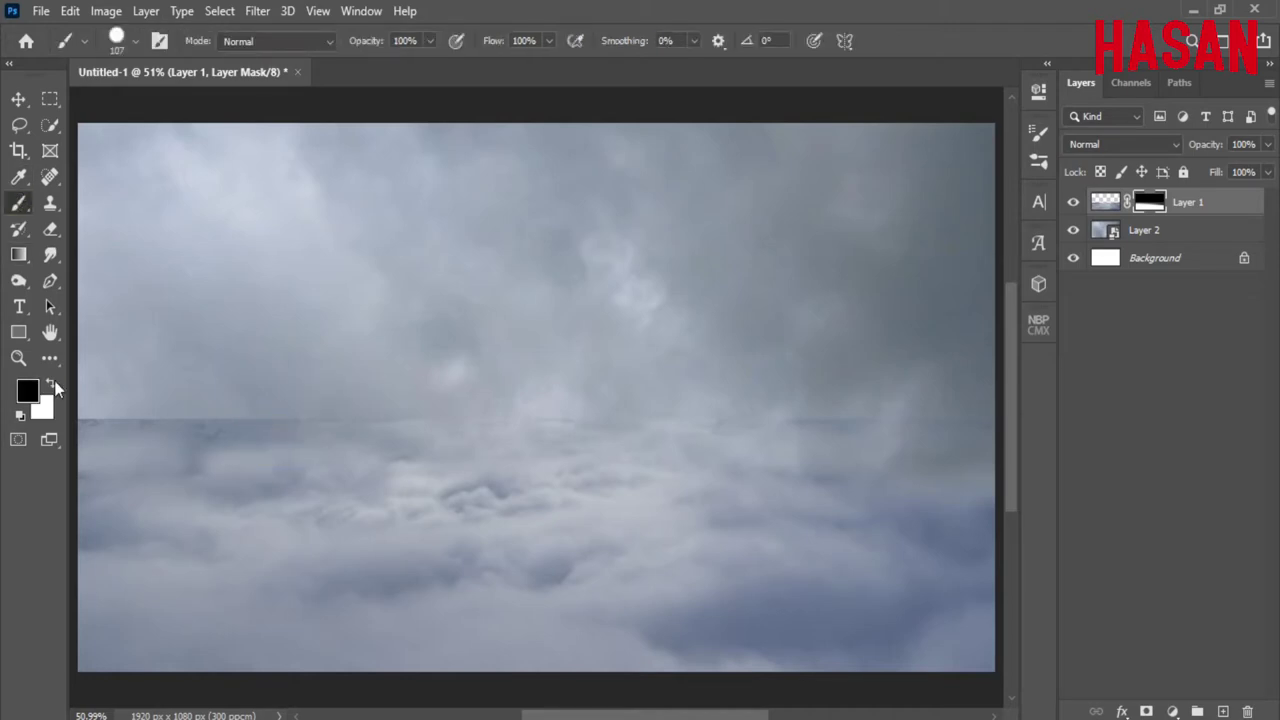
{"action": "left_click_drag", "start_coordinate": [407, 425], "coordinate": [113, 393]}
{"action": "right_click", "coordinate": [422, 378]}
{"action": "double_click", "coordinate": [423, 451]}
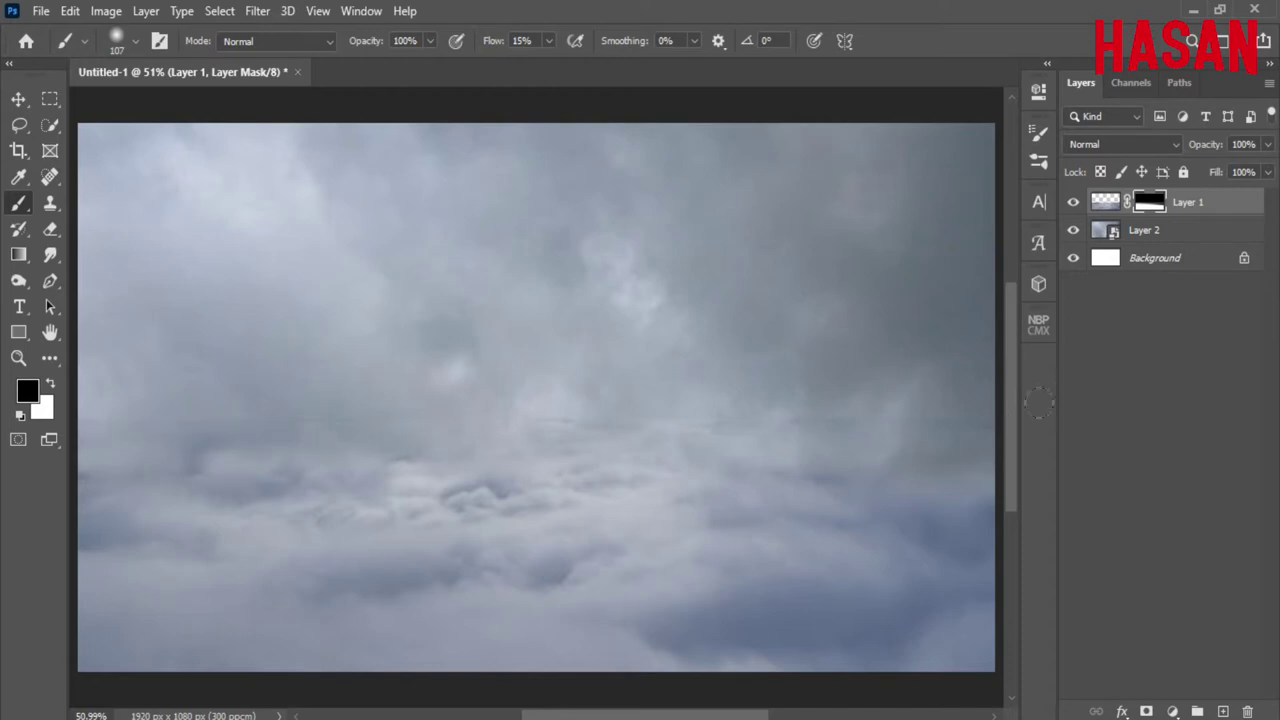
{"action": "left_click", "coordinate": [50, 383]}
{"action": "left_click_drag", "start_coordinate": [985, 464], "coordinate": [410, 475]}
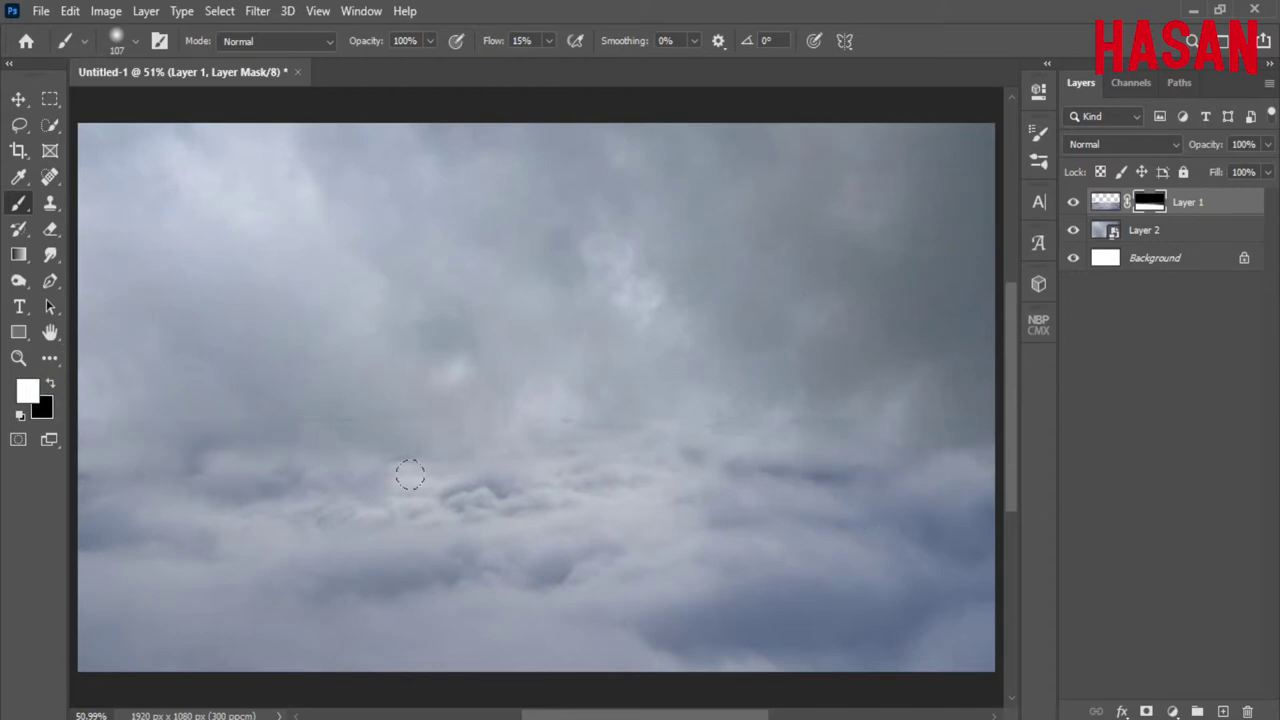
{"action": "left_click", "coordinate": [52, 383]}
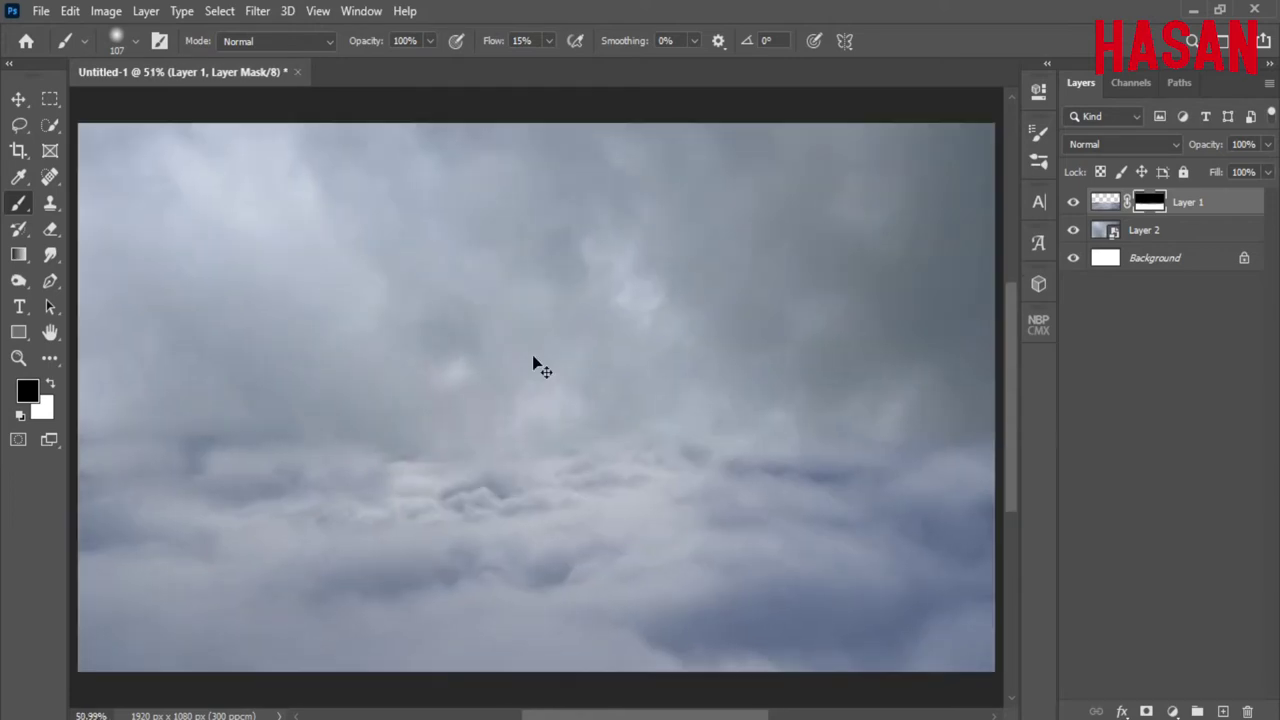
{"action": "left_click_drag", "start_coordinate": [537, 365], "coordinate": [706, 545]}
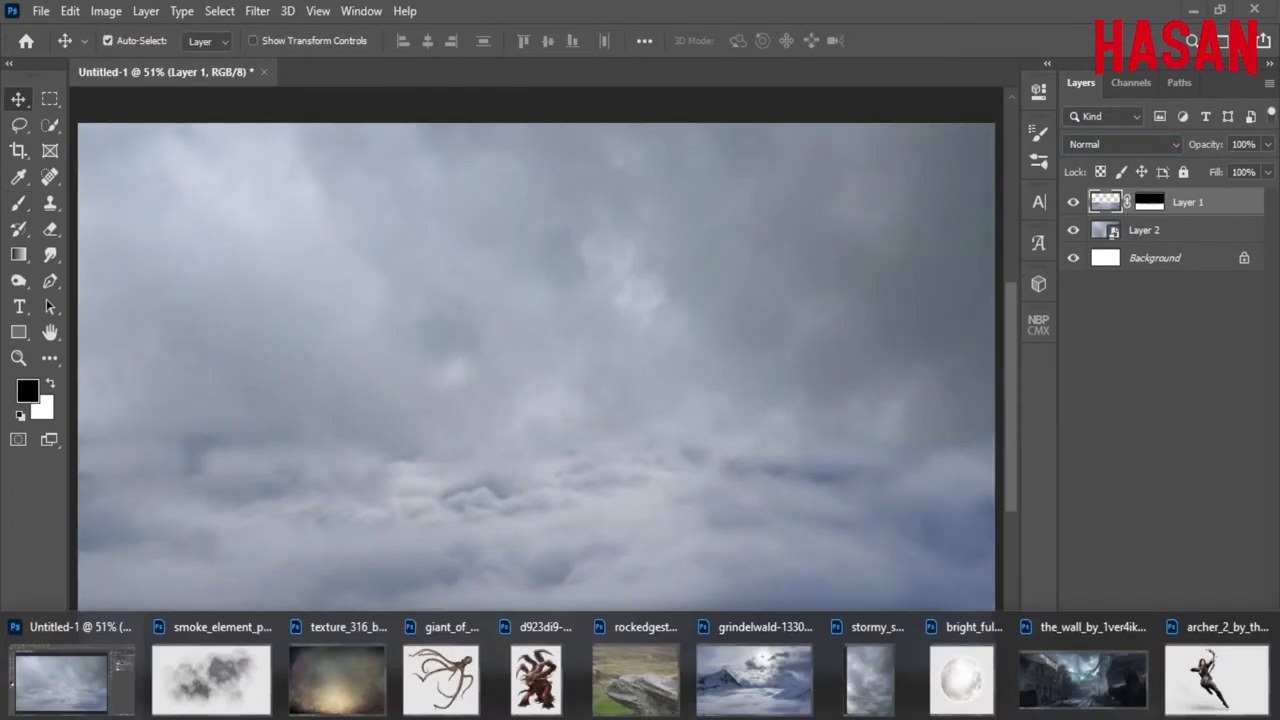
Step: Copy the full moon PNG in as Layer 3, scaled down and placed high in the sky
{"action": "left_click", "coordinate": [960, 665]}
{"action": "left_click_drag", "start_coordinate": [762, 122], "coordinate": [1247, 91]}
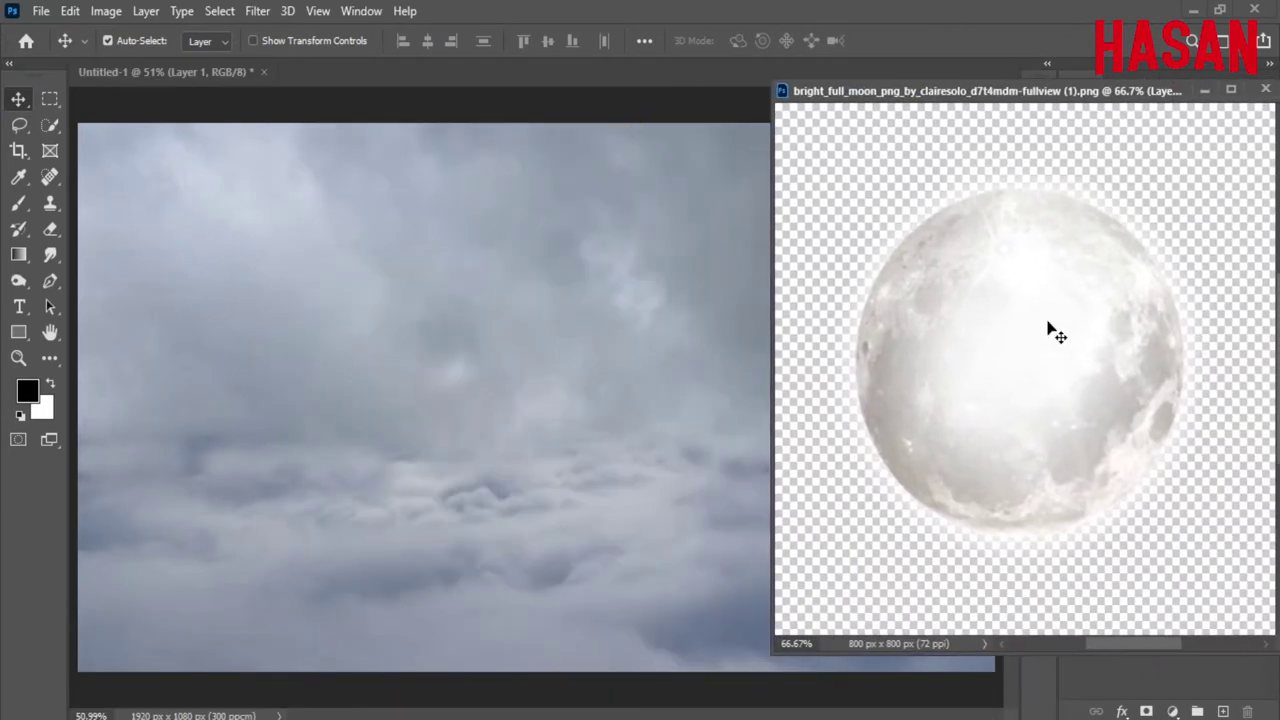
{"action": "left_click_drag", "start_coordinate": [1049, 331], "coordinate": [944, 300]}
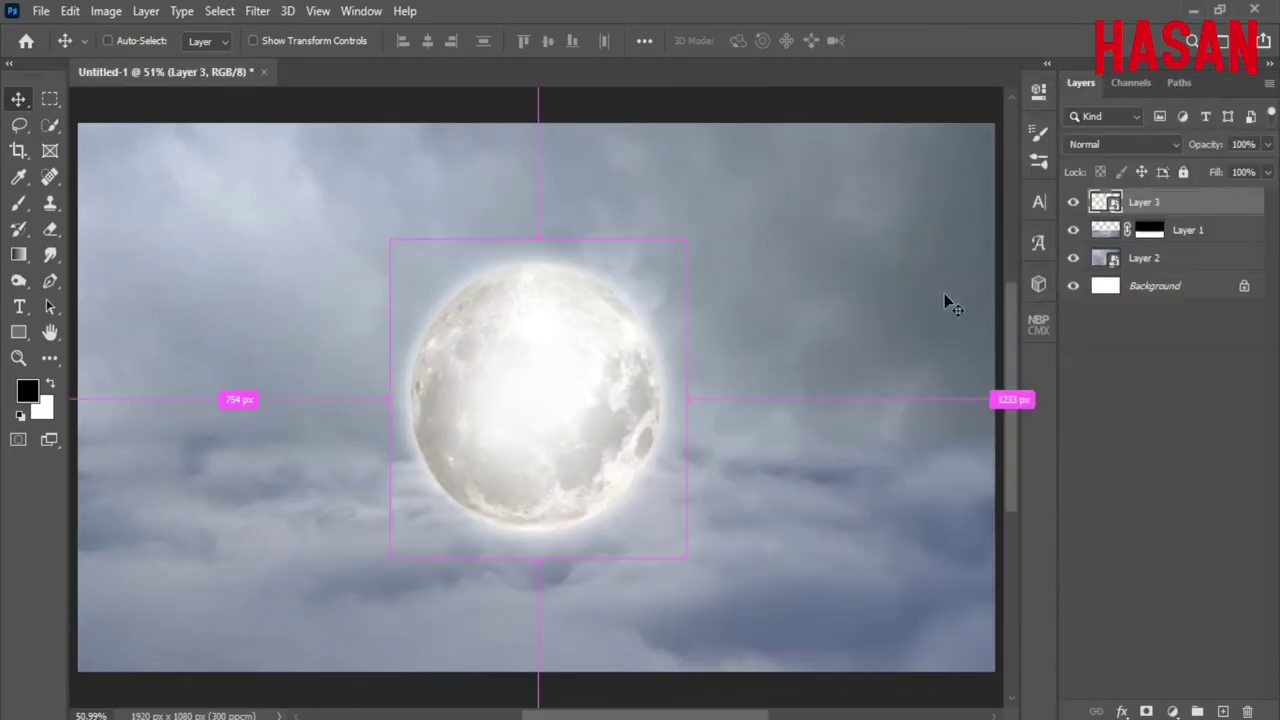
{"action": "key", "text": "ctrl+t"}
{"action": "mouse_move", "coordinate": [686, 397]}
{"action": "left_mouse_down"}
{"action": "mouse_move", "coordinate": [636, 370]}
{"action": "mouse_move", "coordinate": [691, 277]}
{"action": "left_mouse_up"}
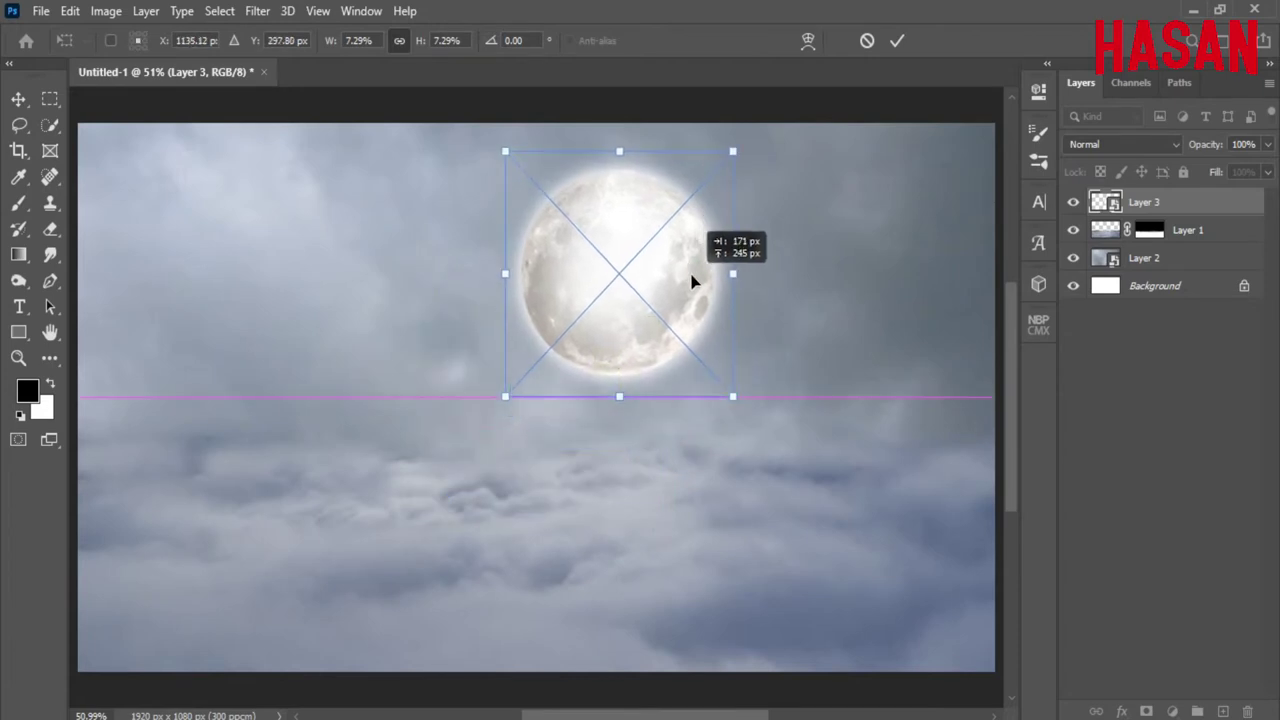
{"action": "left_click", "coordinate": [897, 41]}
Step: Copy the_wall ruined city street image into the composite as Layer 4
{"action": "left_click", "coordinate": [1083, 680]}
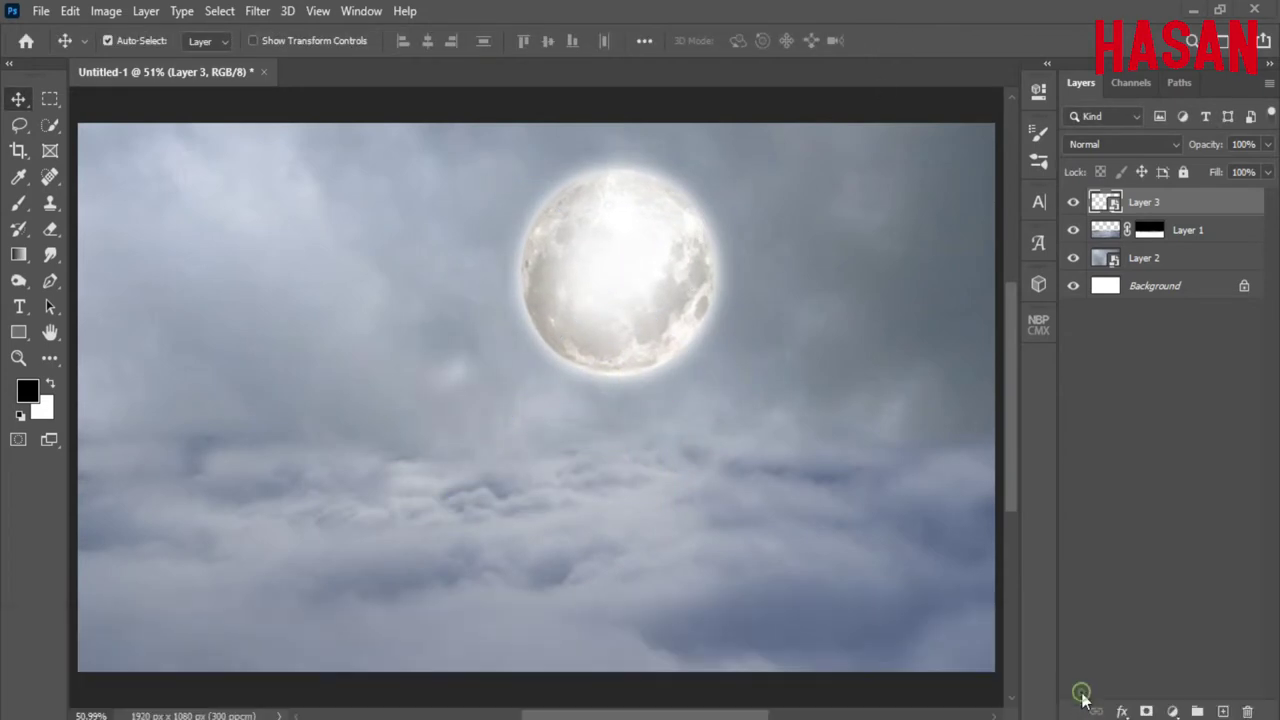
{"action": "left_click_drag", "start_coordinate": [808, 151], "coordinate": [1165, 123]}
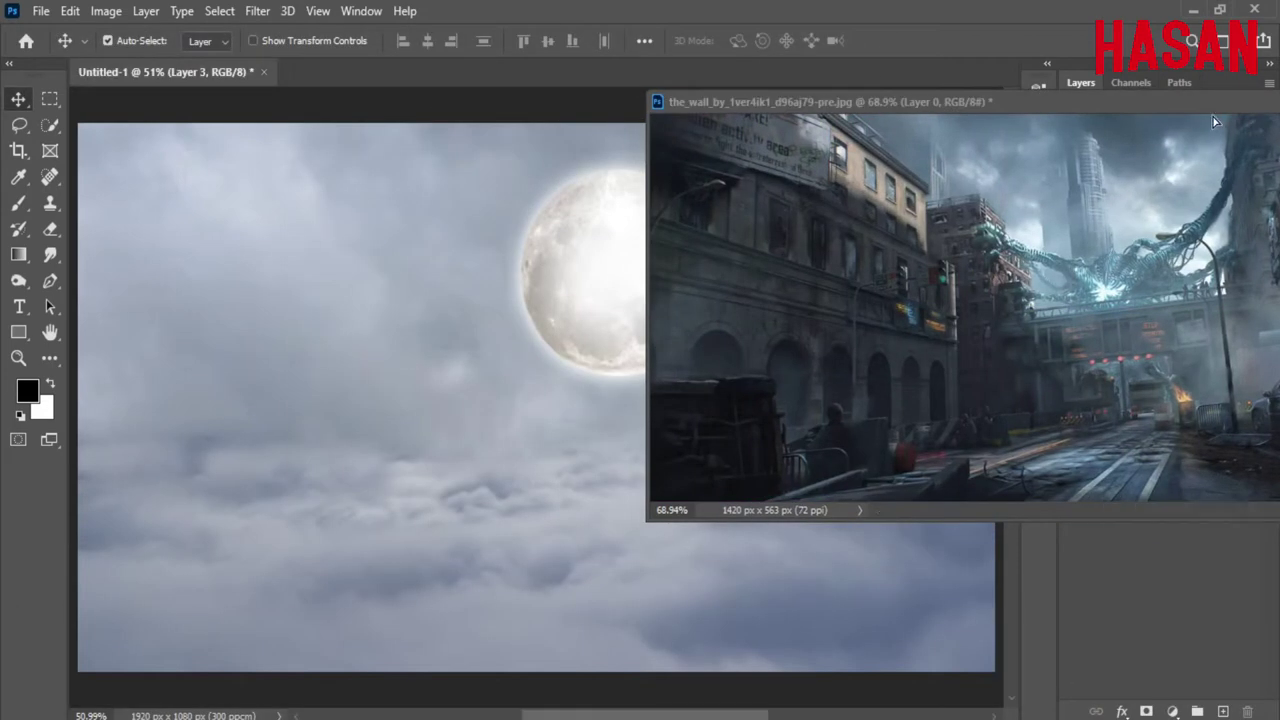
{"action": "left_click_drag", "start_coordinate": [800, 300], "coordinate": [536, 400]}
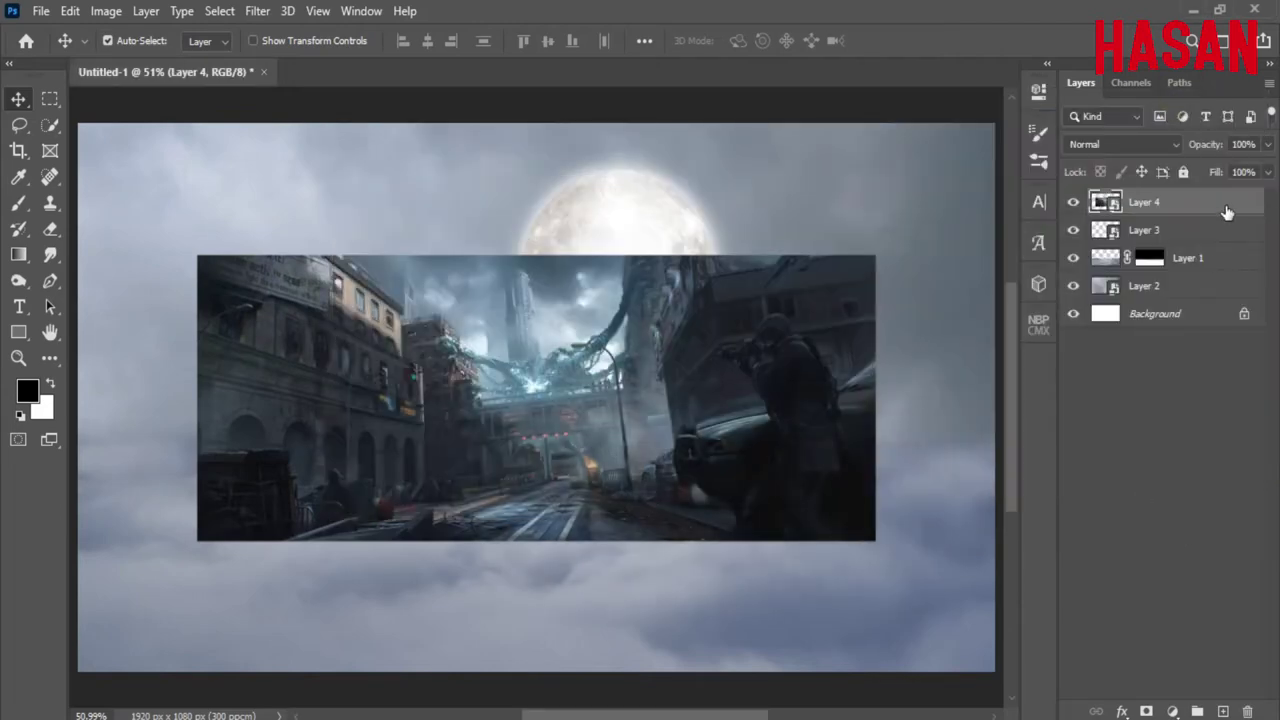
{"action": "left_click_drag", "start_coordinate": [1227, 211], "coordinate": [1223, 211]}
Step: Enlarge the city layer to cover the whole canvas and tilt it about 2.4°
{"action": "key", "text": "ctrl+t"}
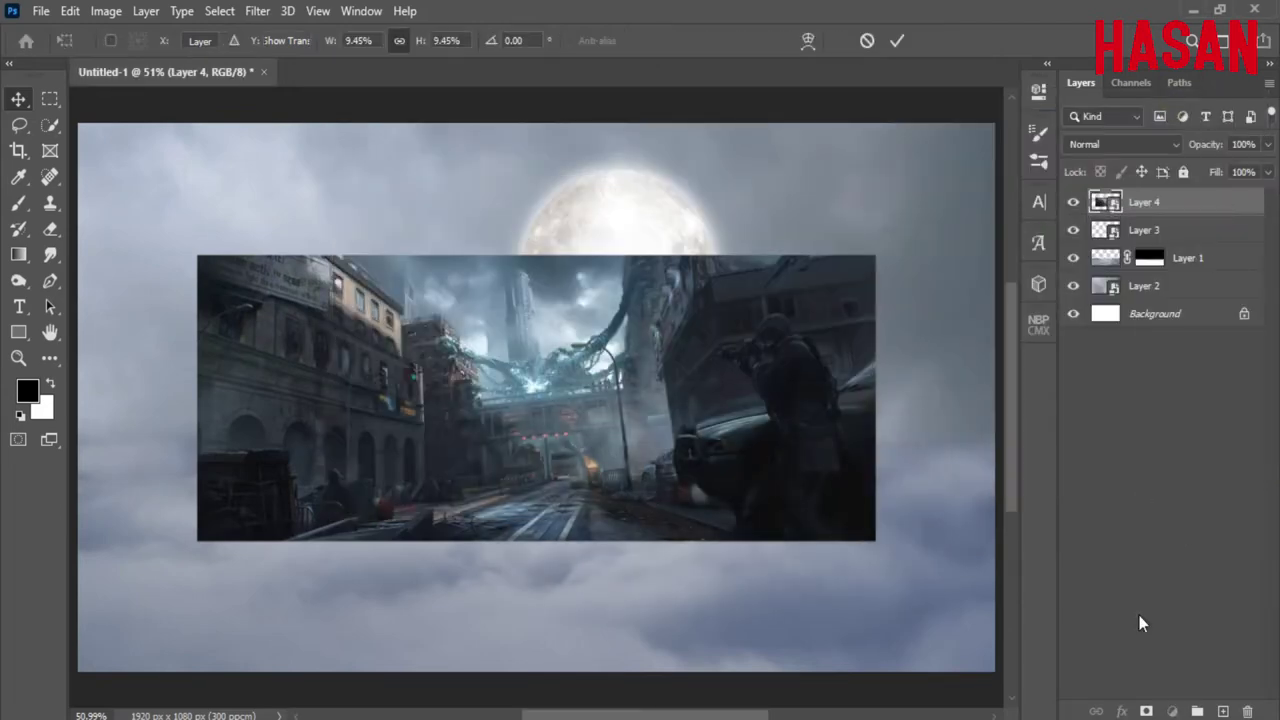
{"action": "key", "text": "ctrl+minus"}
{"action": "key", "text": "ctrl+minus"}
{"action": "left_click_drag", "start_coordinate": [757, 397], "coordinate": [1006, 357]}
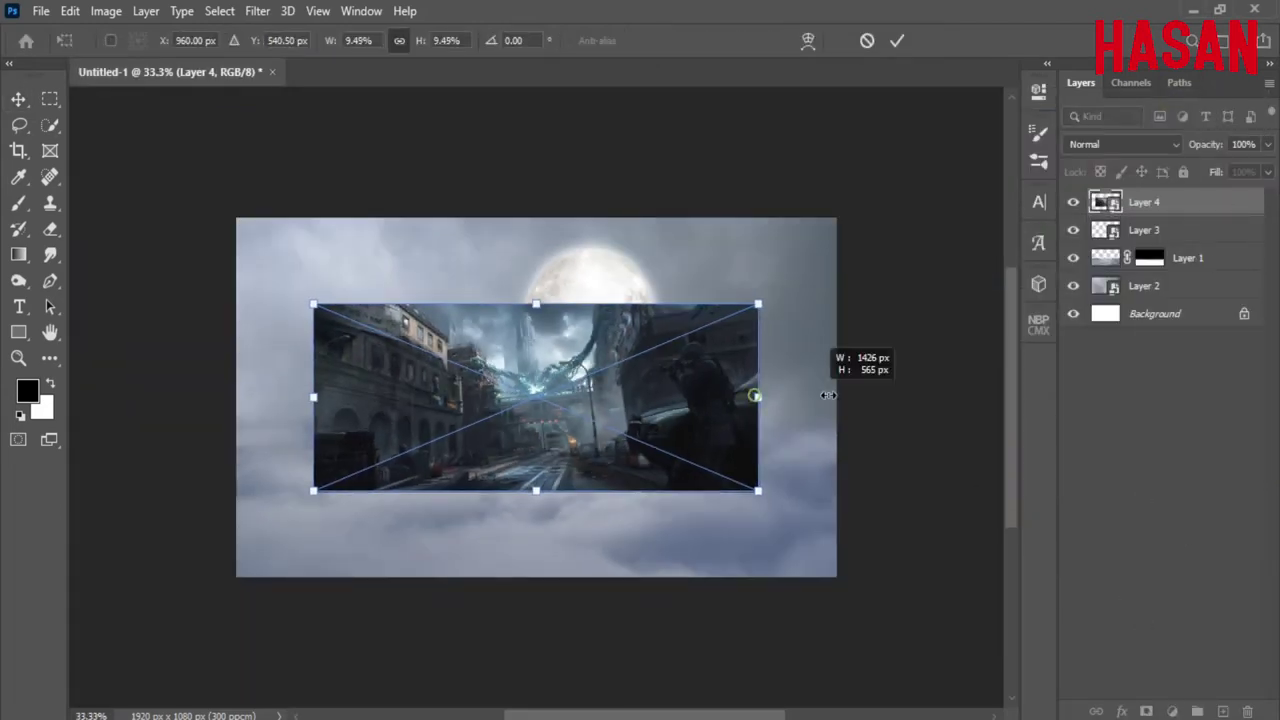
{"action": "left_click_drag", "start_coordinate": [737, 371], "coordinate": [748, 463]}
{"action": "scroll", "coordinate": [748, 463], "scroll_direction": "down", "scroll_amount": 2}
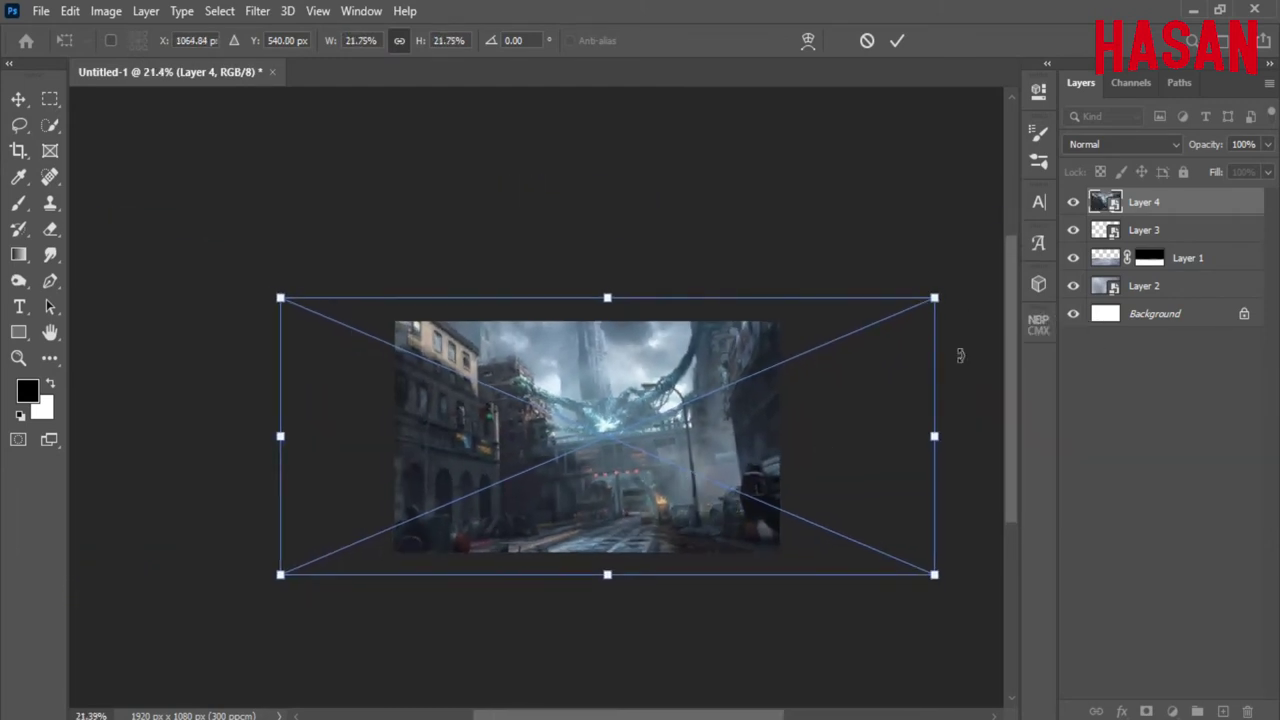
{"action": "left_click_drag", "start_coordinate": [962, 293], "coordinate": [975, 307]}
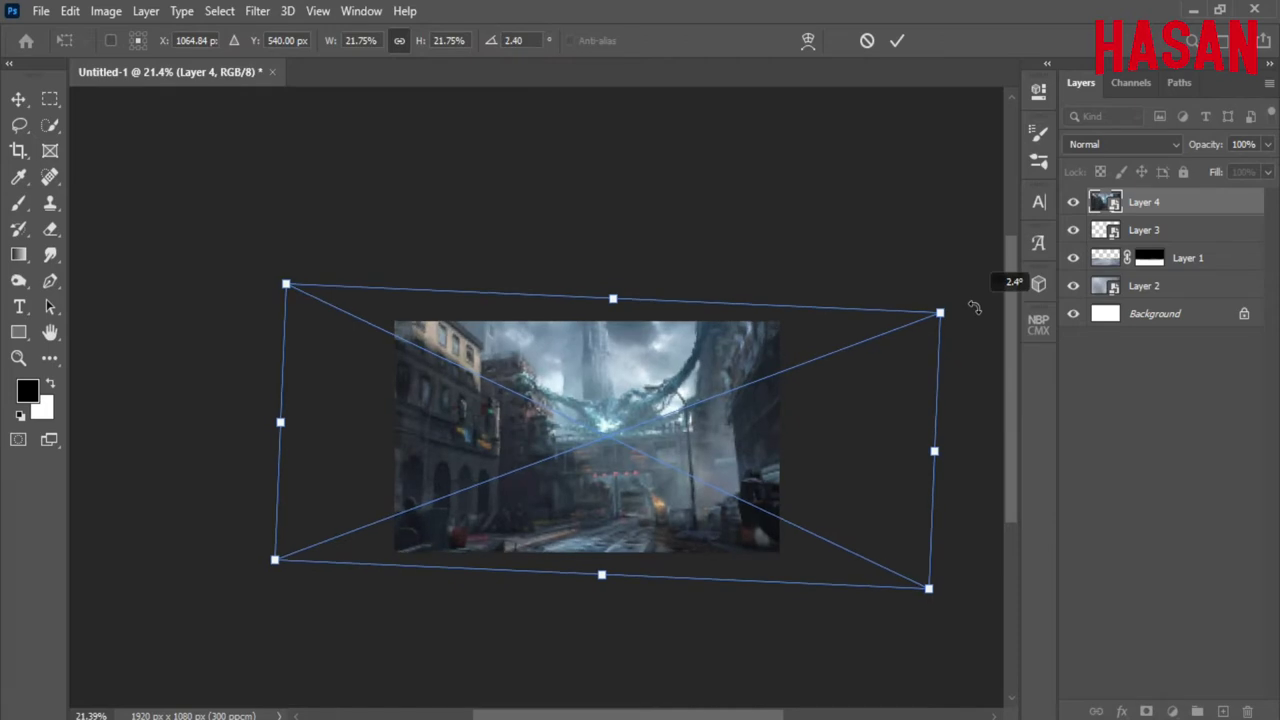
{"action": "scroll", "coordinate": [870, 466], "scroll_direction": "right", "scroll_amount": 3}
{"action": "left_click_drag", "start_coordinate": [797, 428], "coordinate": [857, 426]}
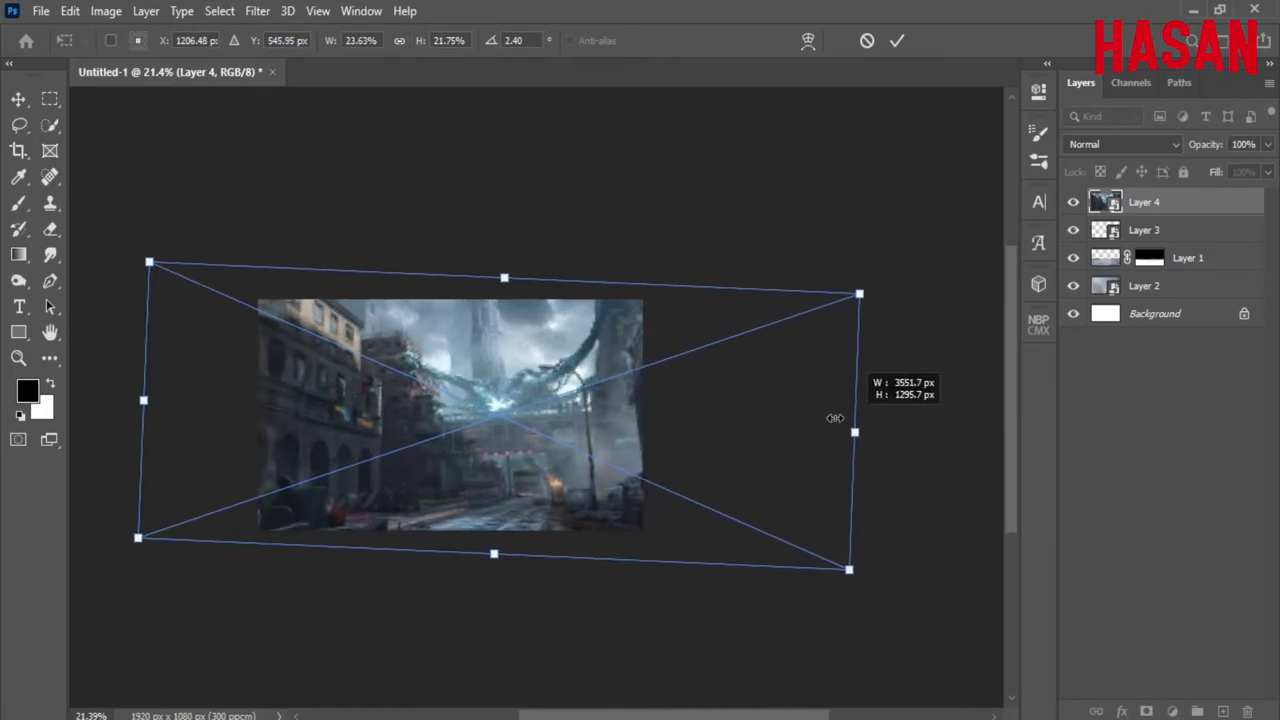
{"action": "mouse_move", "coordinate": [654, 420]}
{"action": "left_mouse_down"}
{"action": "mouse_move", "coordinate": [601, 426]}
{"action": "mouse_move", "coordinate": [617, 434]}
{"action": "left_mouse_up"}
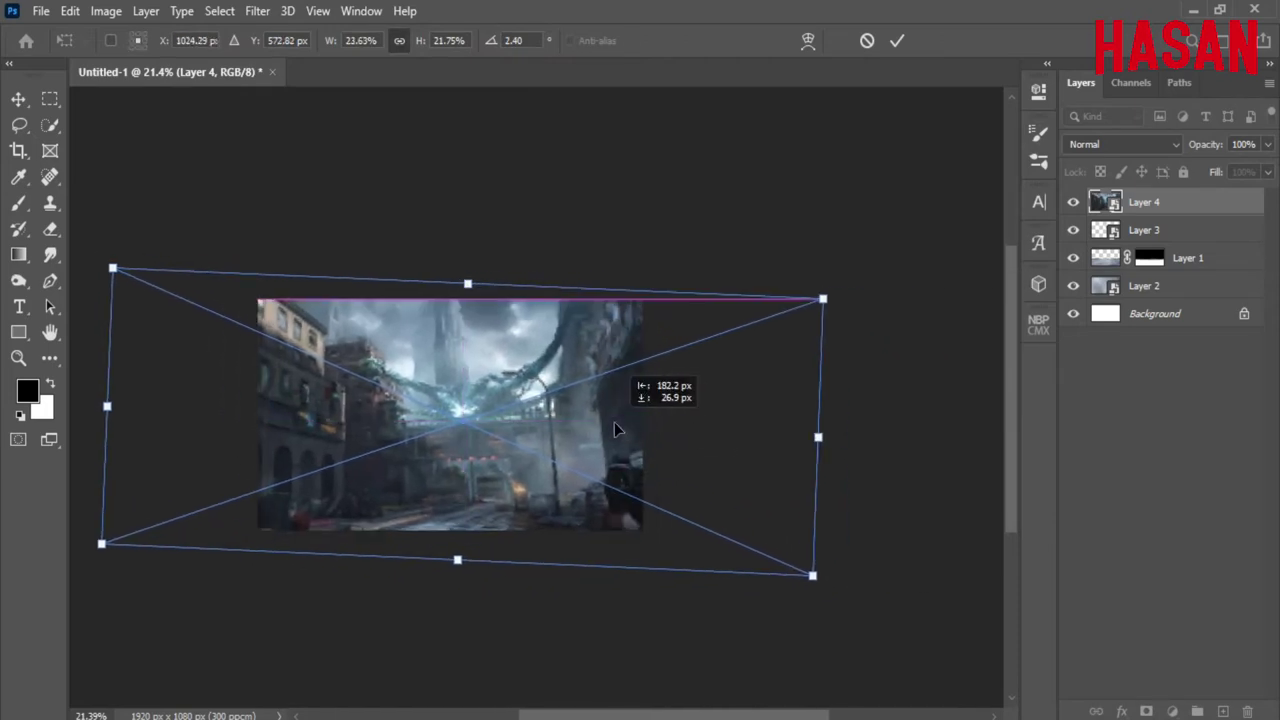
{"action": "left_click", "coordinate": [897, 40]}
Step: Move the city layer below the sky layer and set the sky layer to Screen blending
{"action": "key", "text": "ctrl+0"}
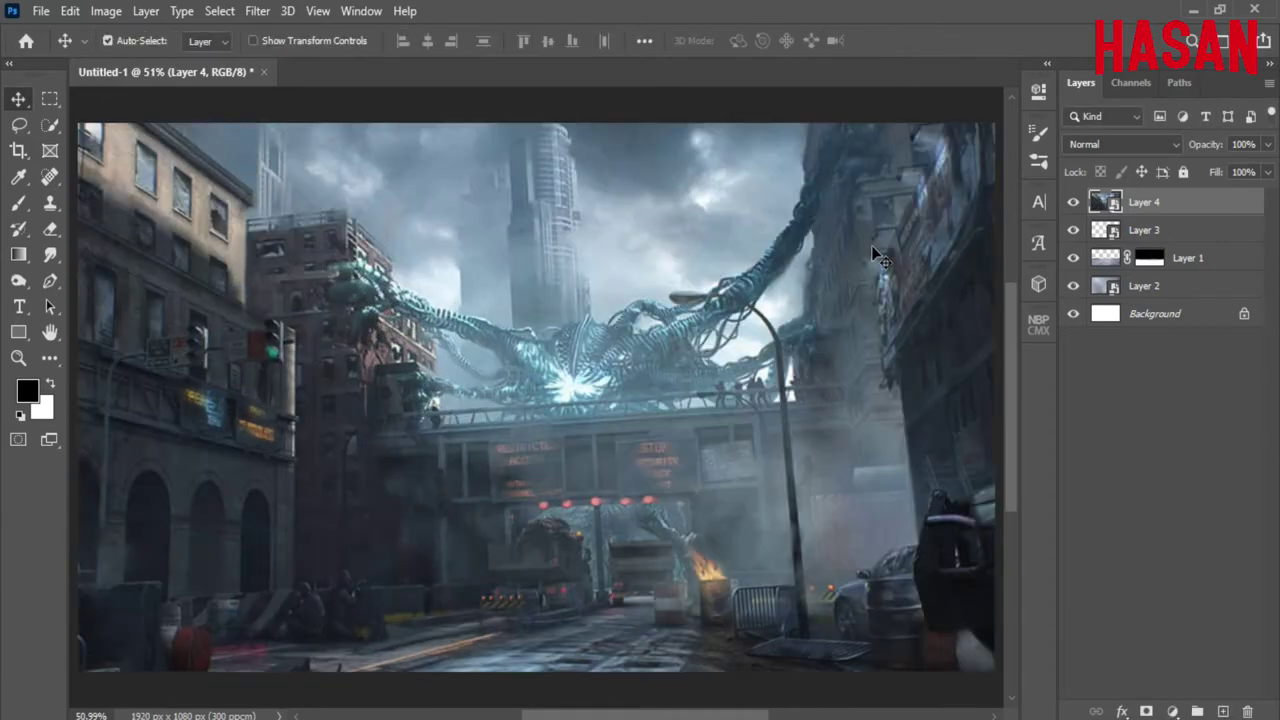
{"action": "left_click_drag", "start_coordinate": [1221, 205], "coordinate": [1190, 299]}
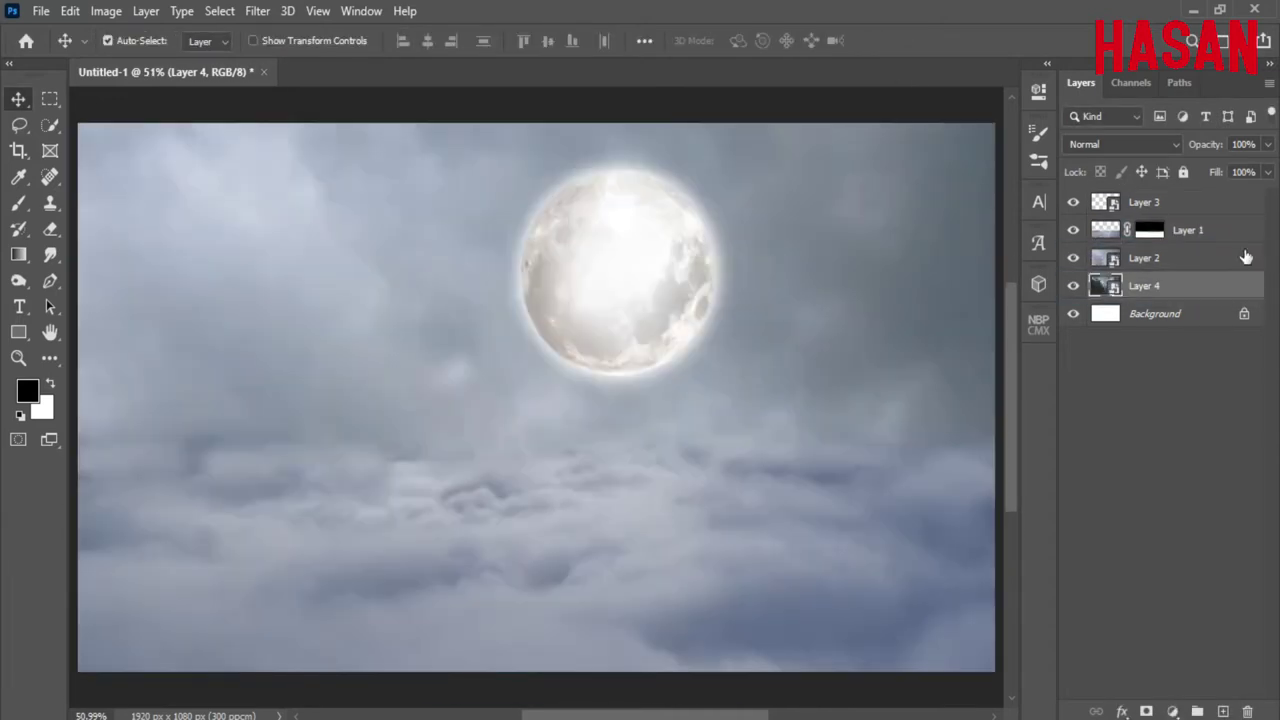
{"action": "left_click", "coordinate": [1160, 258]}
{"action": "left_click", "coordinate": [1180, 146]}
{"action": "left_click", "coordinate": [1128, 312]}
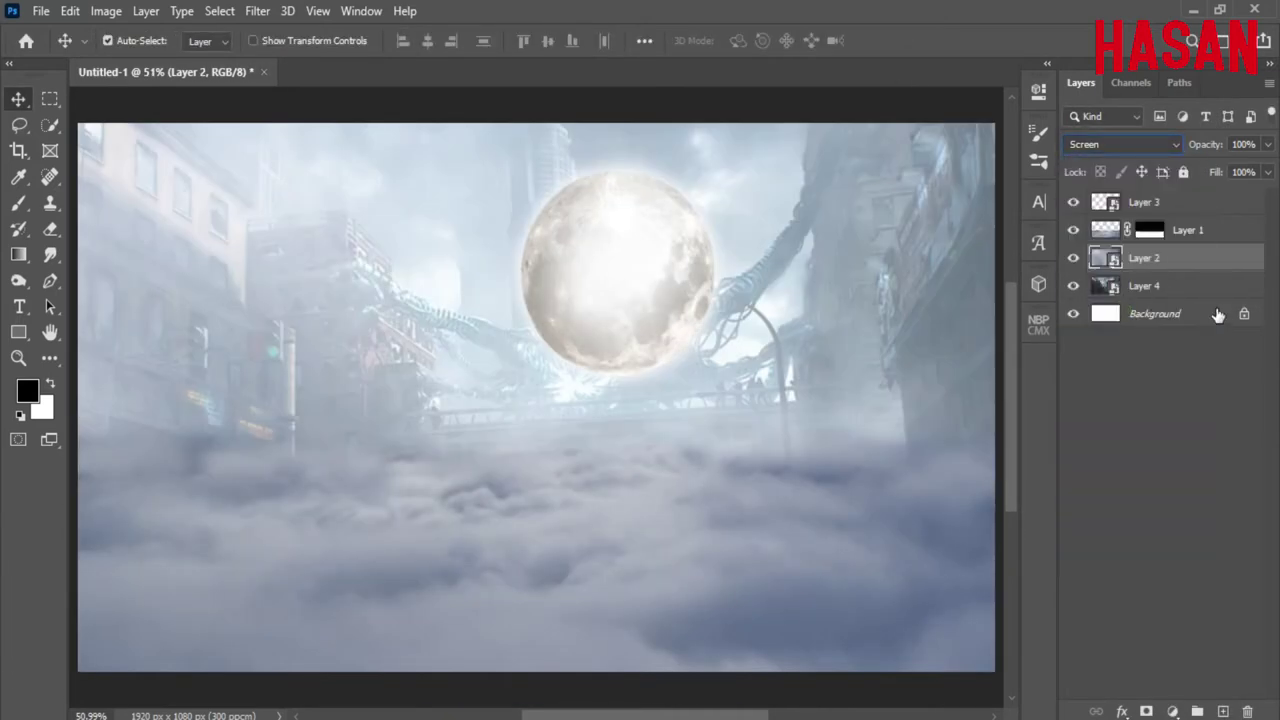
Step: Shrink the moon, move it into the upper sky, and set its blend mode to Overlay
{"action": "left_click", "coordinate": [1153, 213]}
{"action": "mouse_move", "coordinate": [614, 263]}
{"action": "left_mouse_down"}
{"action": "mouse_move", "coordinate": [694, 214]}
{"action": "mouse_move", "coordinate": [673, 212]}
{"action": "left_mouse_up"}
{"action": "key", "text": "ctrl+t"}
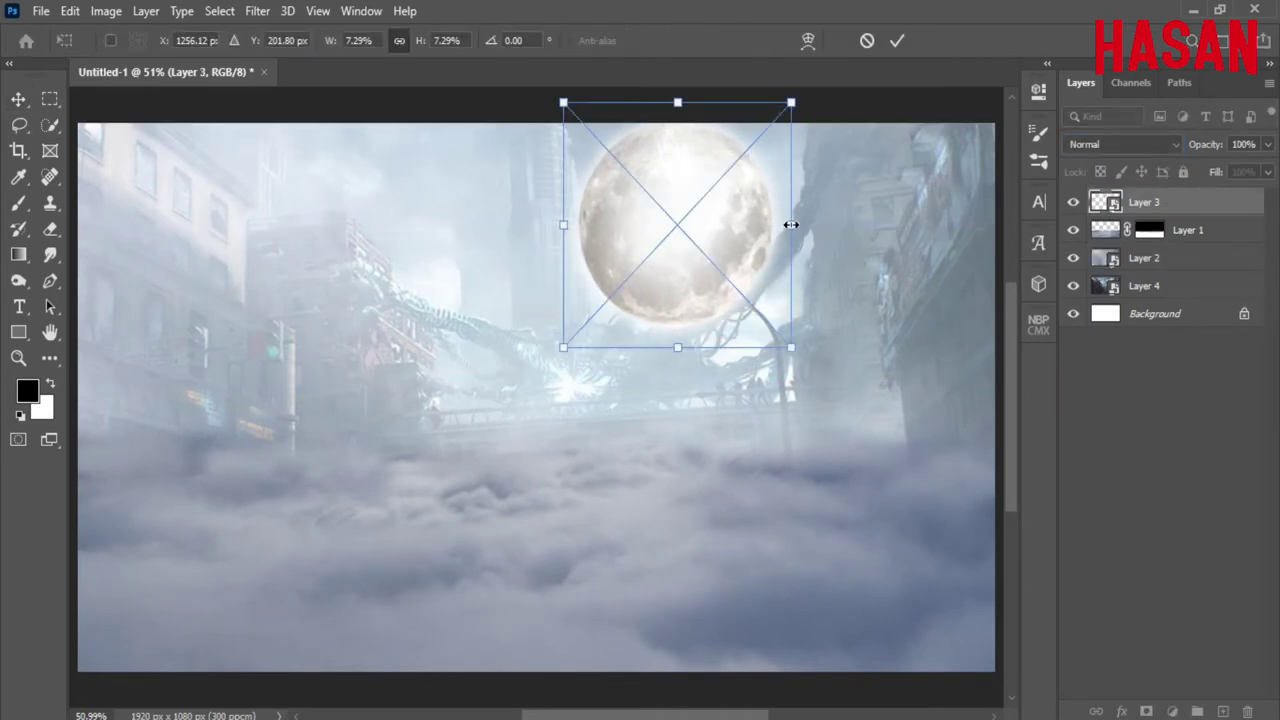
{"action": "left_click_drag", "start_coordinate": [789, 226], "coordinate": [675, 215]}
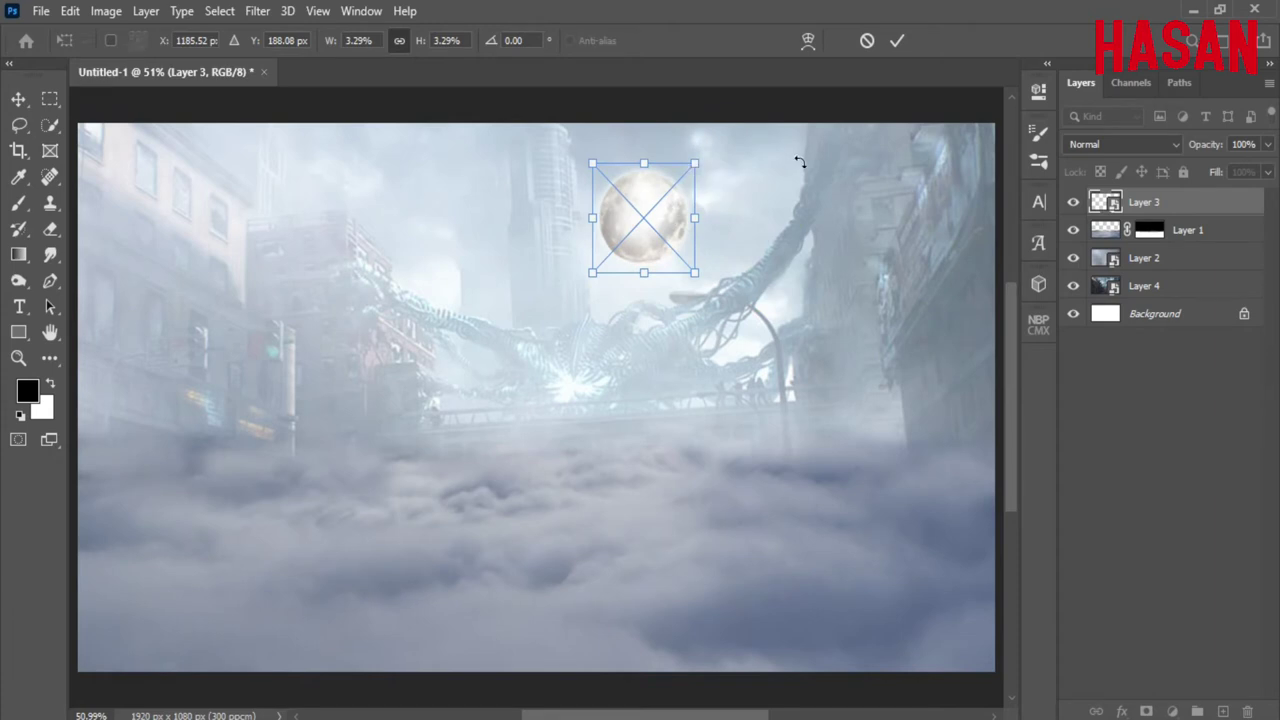
{"action": "left_click", "coordinate": [897, 41]}
{"action": "left_click", "coordinate": [1118, 144]}
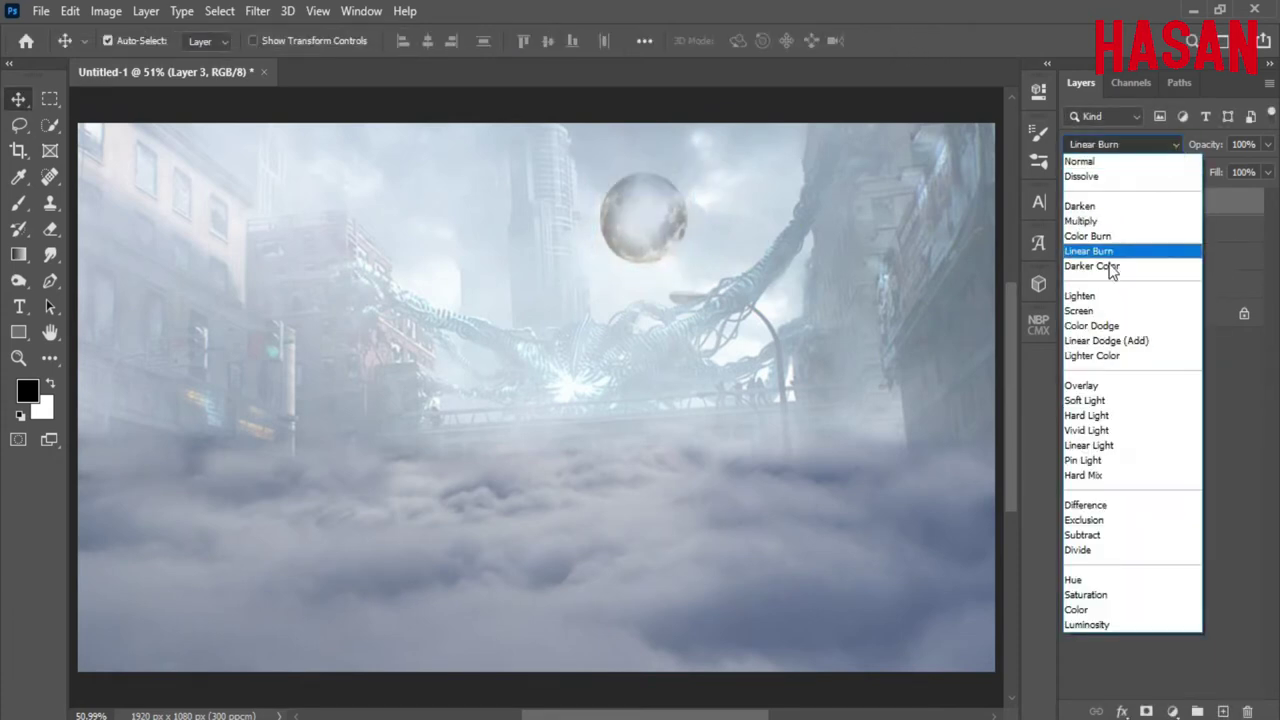
{"action": "left_click", "coordinate": [1113, 385]}
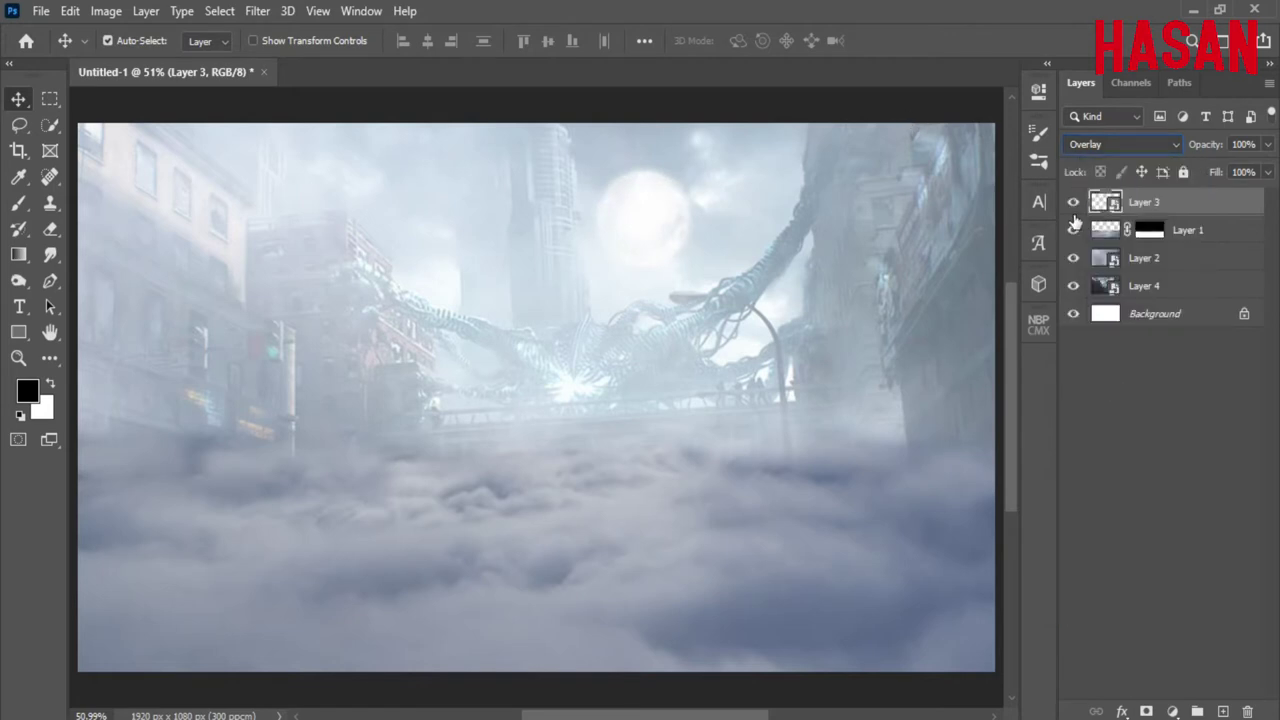
{"action": "left_click", "coordinate": [1181, 285]}
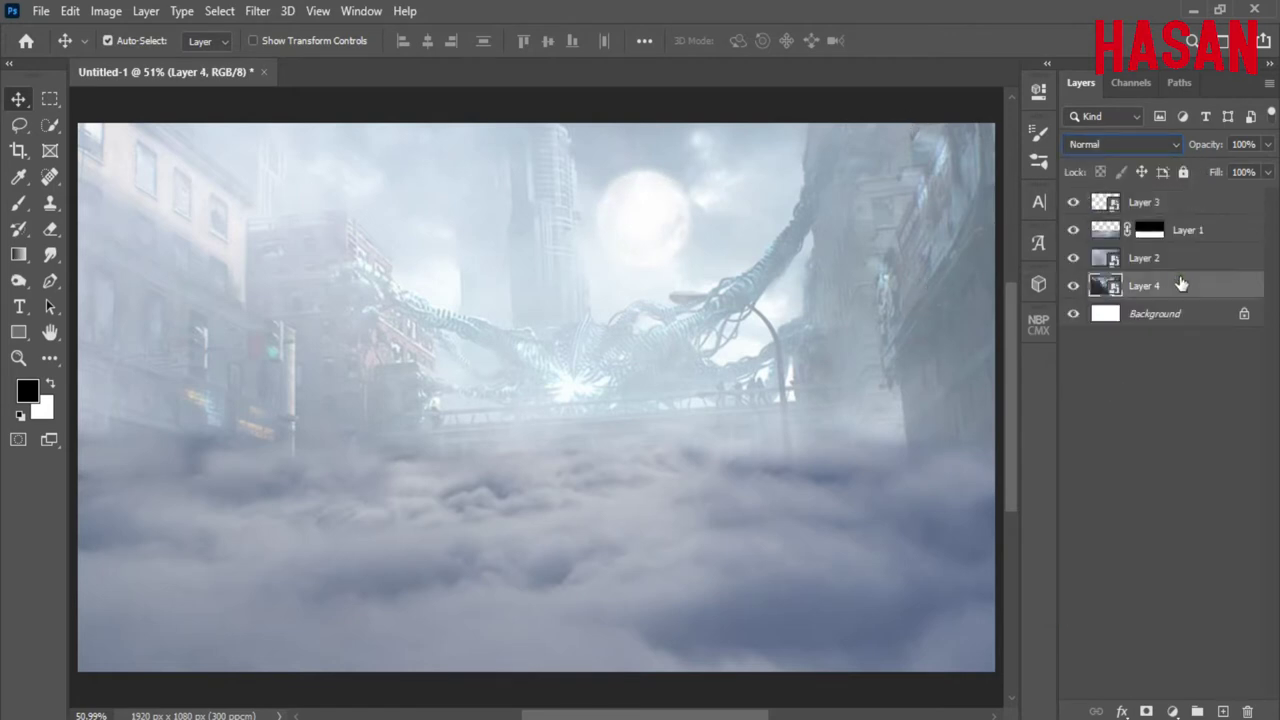
{"action": "left_click", "coordinate": [257, 11]}
Step: Apply Camera Raw to Layer 4: exposure -0.30, contrast -19, whites -17, blacks -13, saturation -34
{"action": "left_click", "coordinate": [340, 129]}
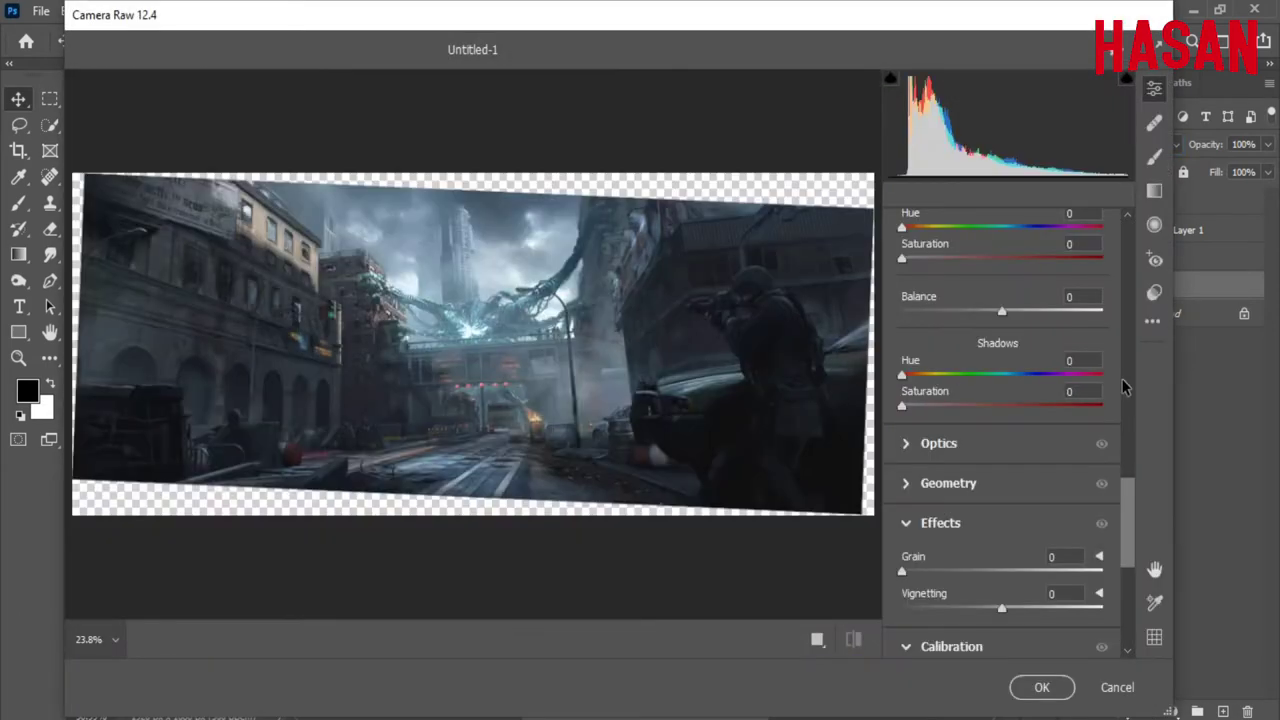
{"action": "left_click_drag", "start_coordinate": [1128, 514], "coordinate": [1079, 292]}
{"action": "left_click_drag", "start_coordinate": [1001, 360], "coordinate": [984, 390]}
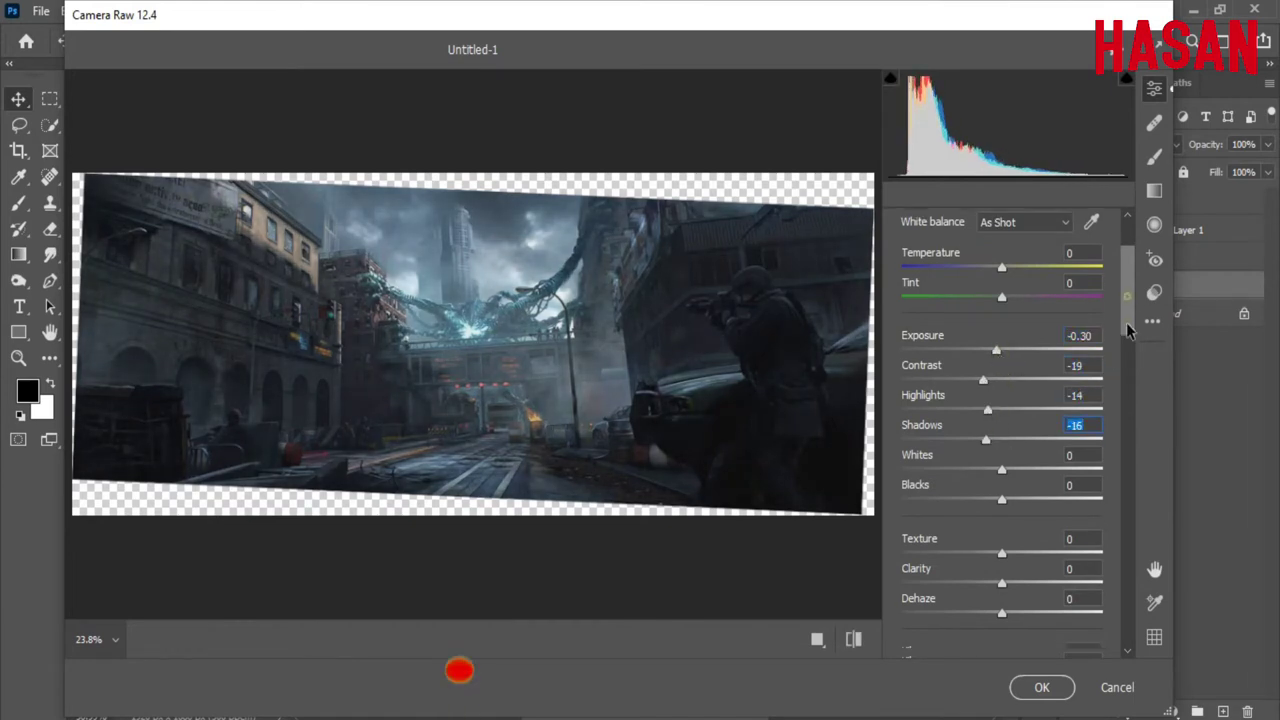
{"action": "scroll", "coordinate": [1126, 322], "scroll_direction": "down", "scroll_amount": 5}
{"action": "scroll", "coordinate": [1075, 335], "scroll_direction": "up", "scroll_amount": 1}
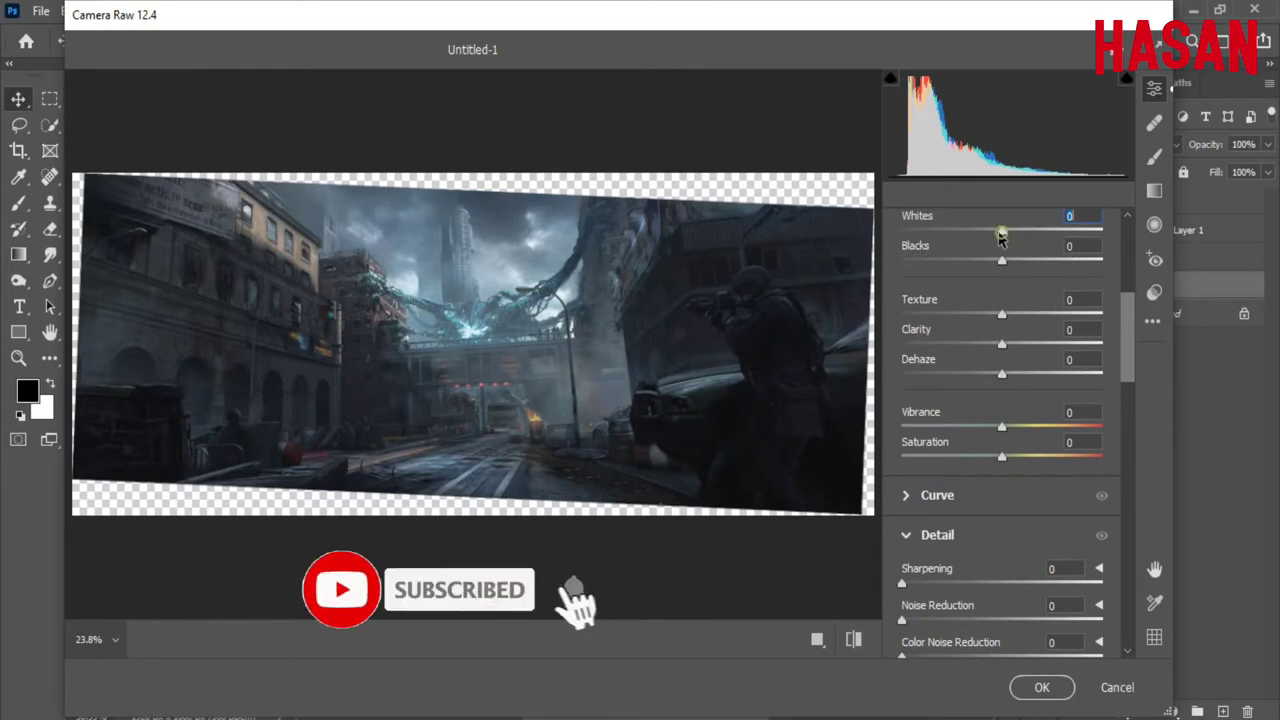
{"action": "mouse_move", "coordinate": [1001, 230]}
{"action": "left_mouse_down"}
{"action": "mouse_move", "coordinate": [985, 230]}
{"action": "mouse_move", "coordinate": [988, 262]}
{"action": "left_mouse_up"}
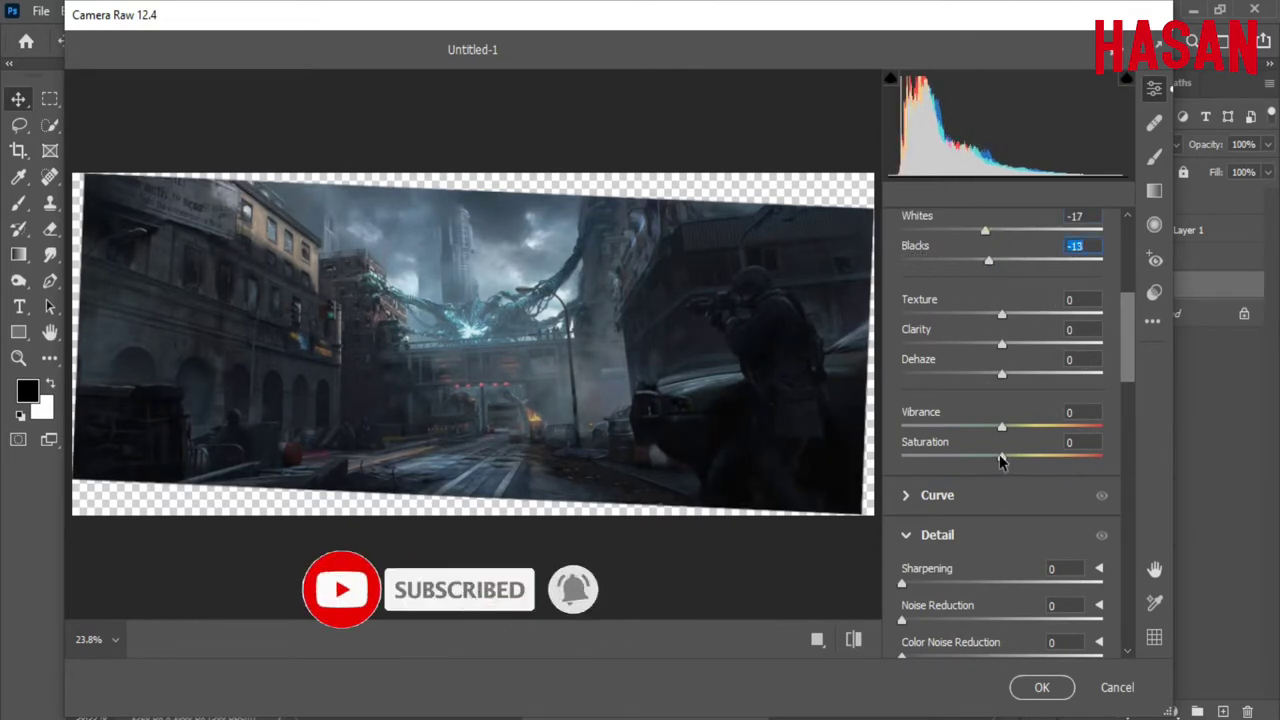
{"action": "left_click_drag", "start_coordinate": [1000, 456], "coordinate": [967, 456]}
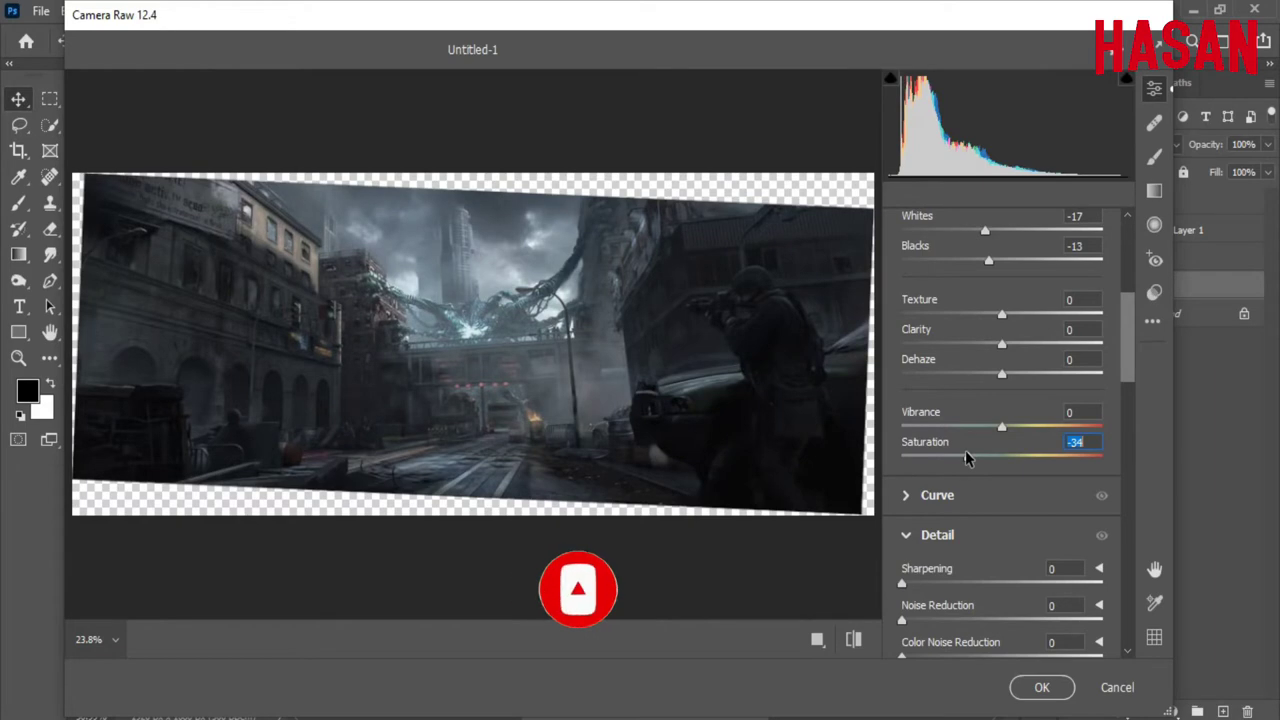
{"action": "left_click", "coordinate": [1052, 692]}
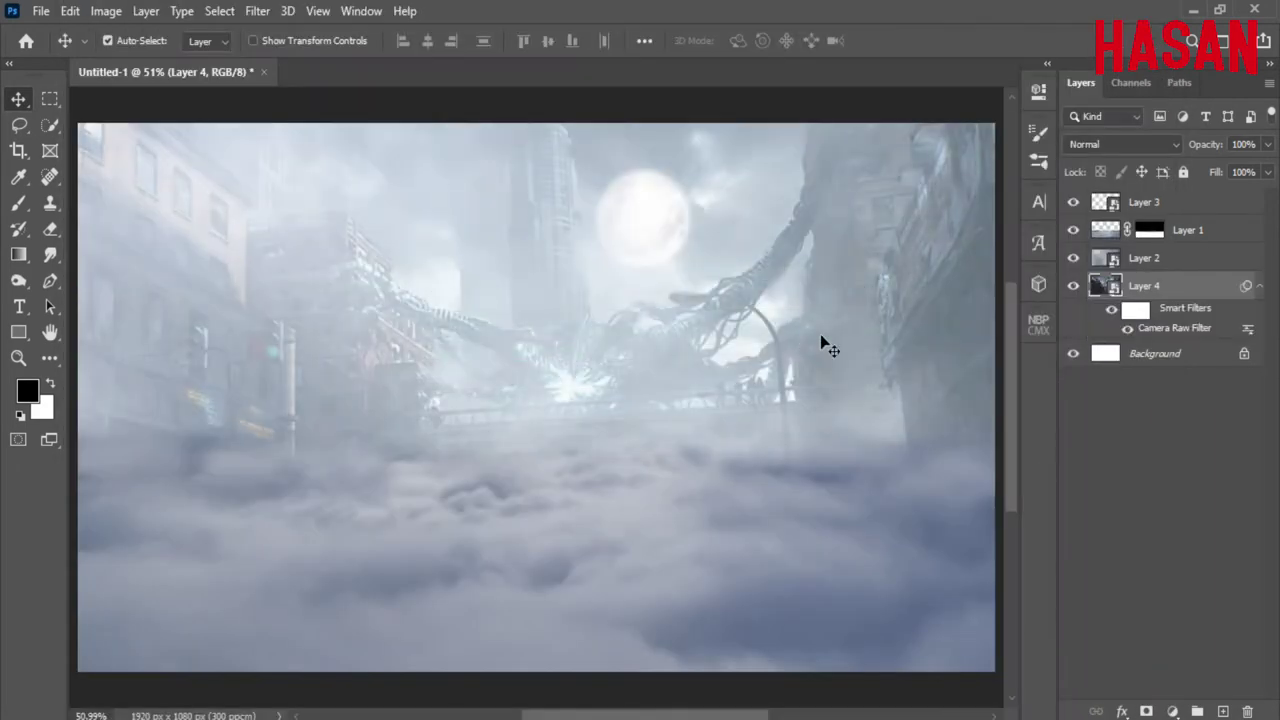
Step: Add a clipped Brightness/Contrast adjustment above Layer 4, lowering brightness to darken the street
{"action": "left_click", "coordinate": [1259, 286]}
{"action": "left_click", "coordinate": [1172, 711]}
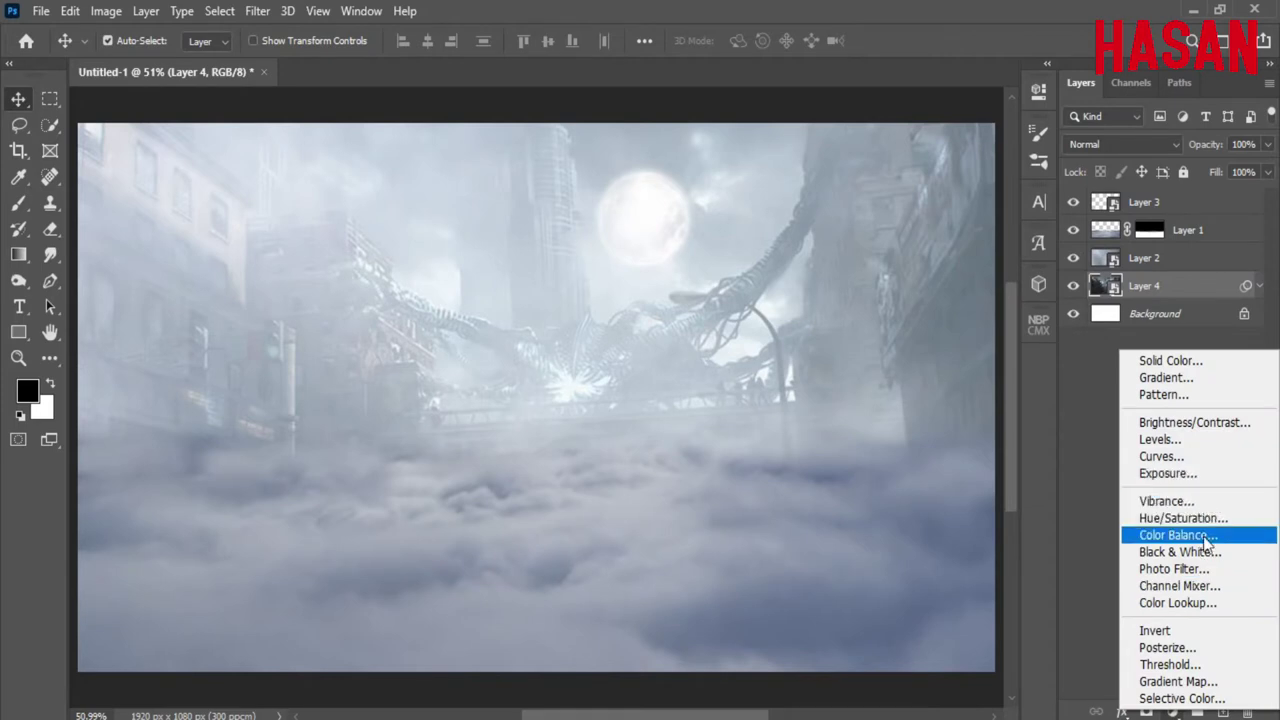
{"action": "left_click", "coordinate": [1195, 422]}
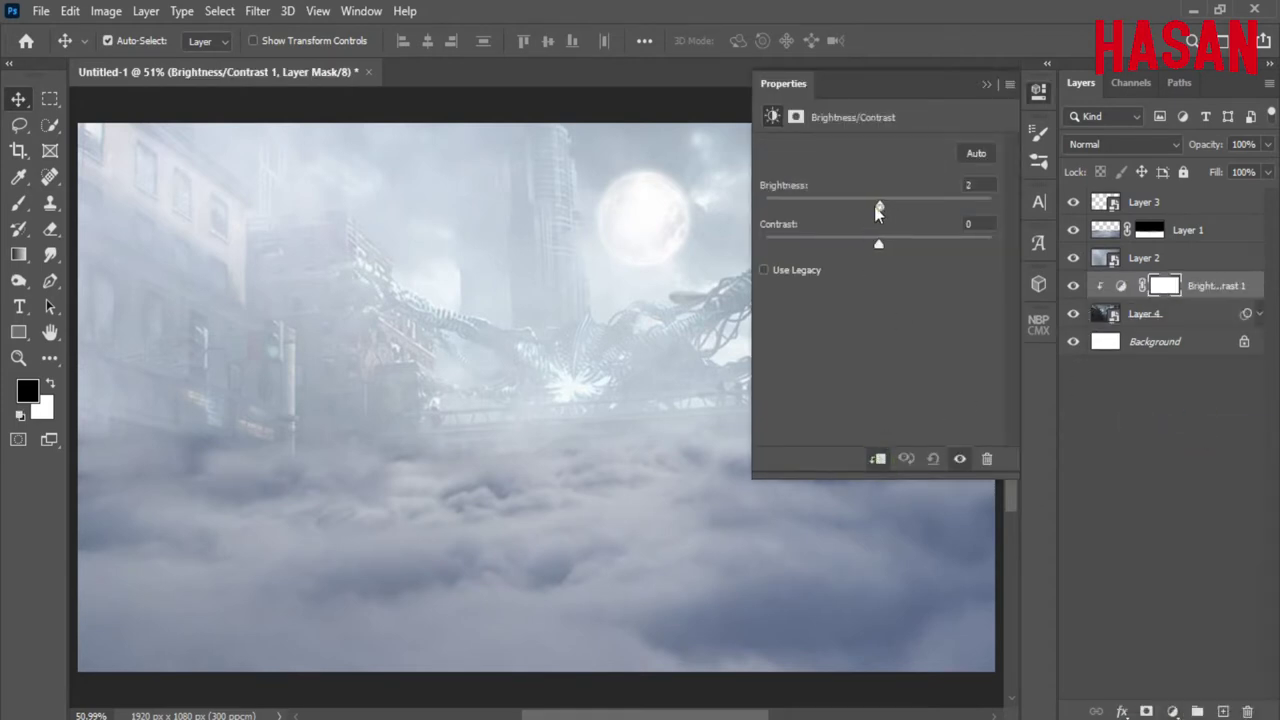
{"action": "left_click_drag", "start_coordinate": [878, 210], "coordinate": [829, 208]}
{"action": "left_click", "coordinate": [987, 84]}
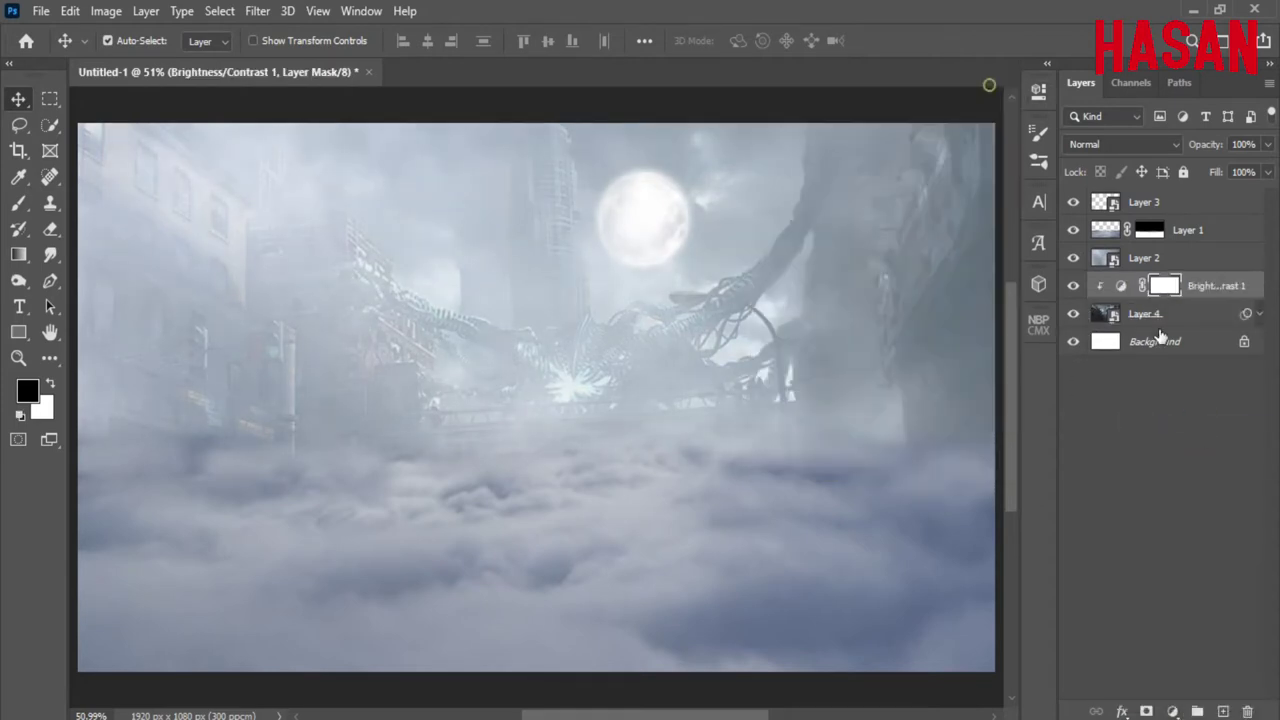
Step: Compare layer visibility, lower Layer 2's opacity to 90% and fine-tune Layer 4's opacity
{"action": "left_click", "coordinate": [1105, 232]}
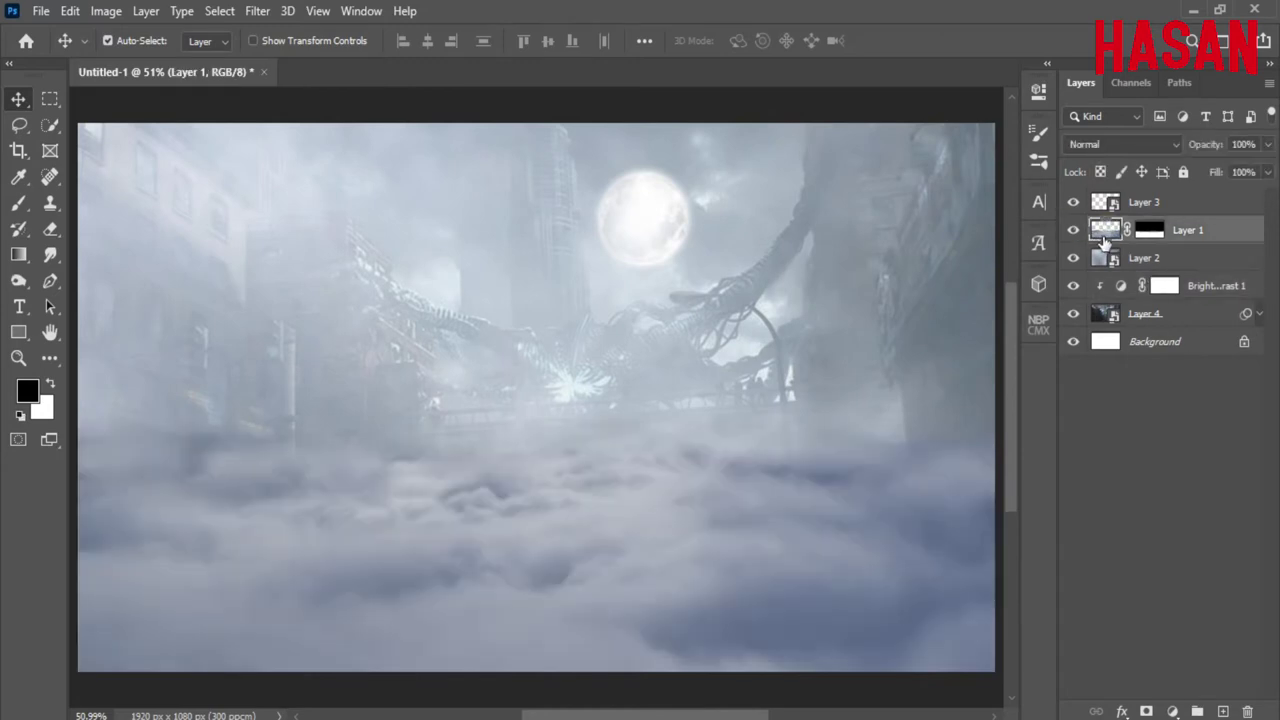
{"action": "left_click", "coordinate": [1174, 204]}
{"action": "left_click", "coordinate": [1074, 203]}
{"action": "left_click", "coordinate": [1072, 259]}
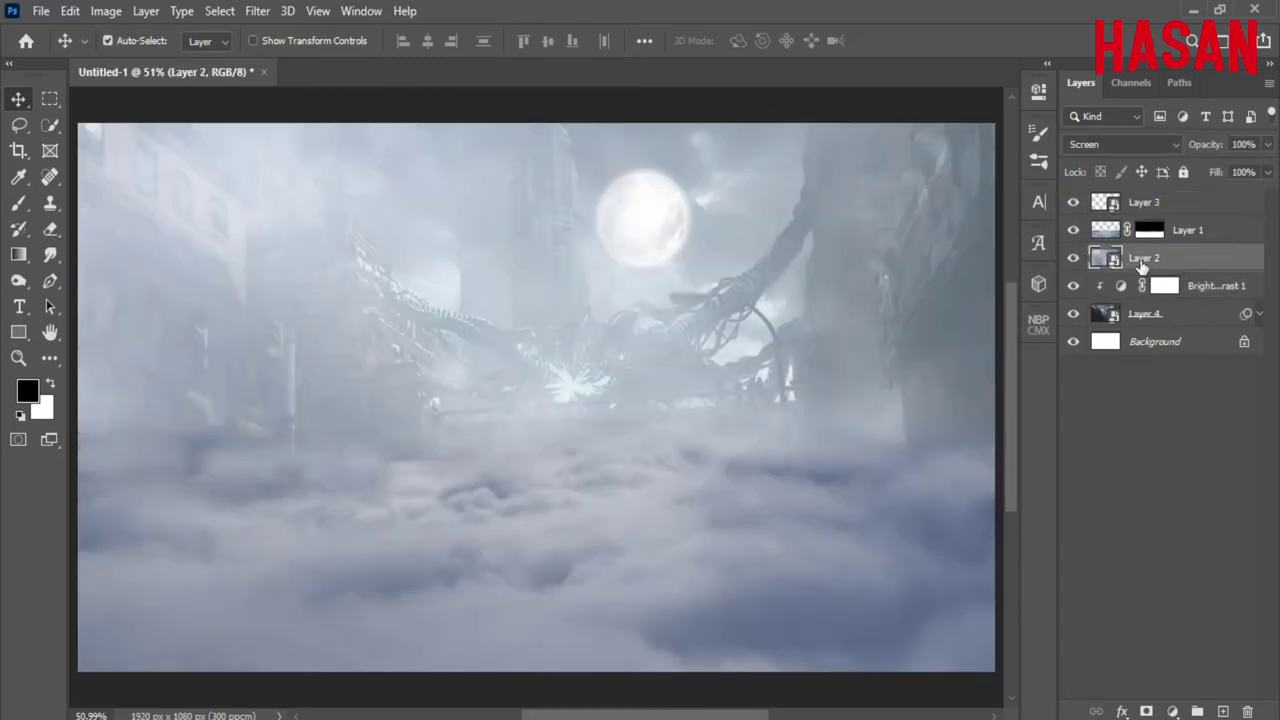
{"action": "left_click_drag", "start_coordinate": [1207, 146], "coordinate": [1199, 148]}
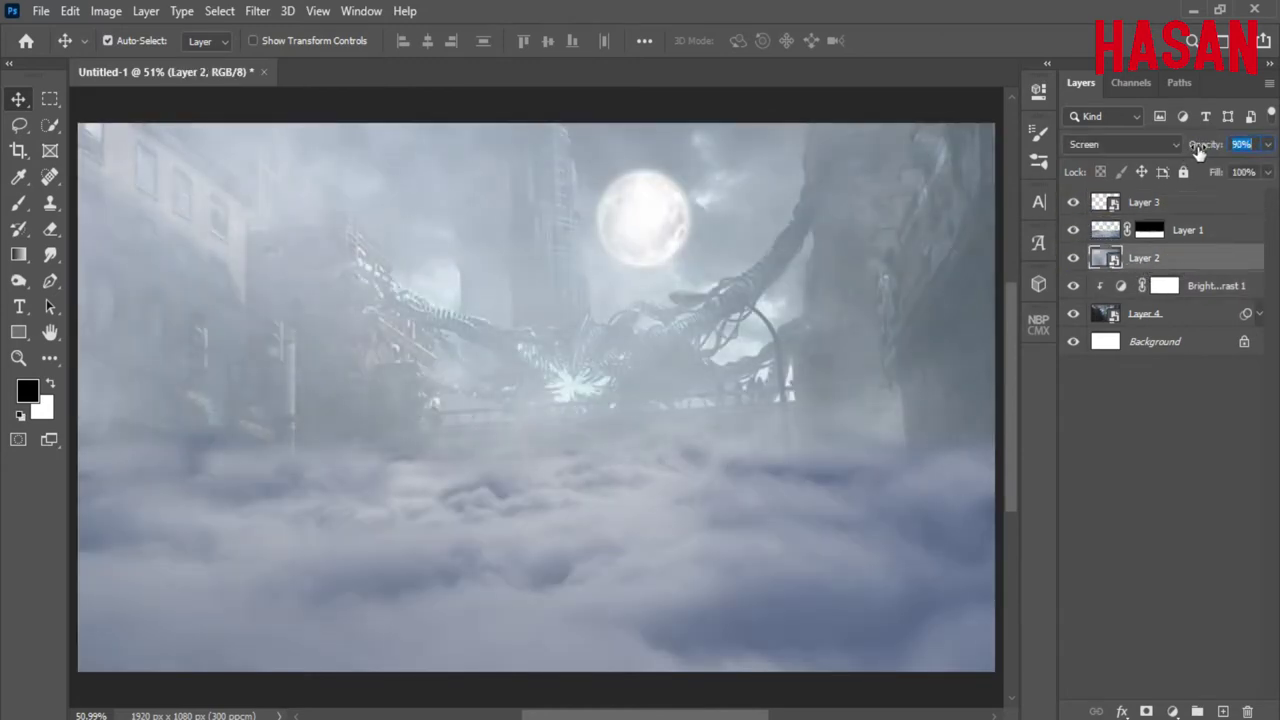
{"action": "left_click", "coordinate": [1190, 315]}
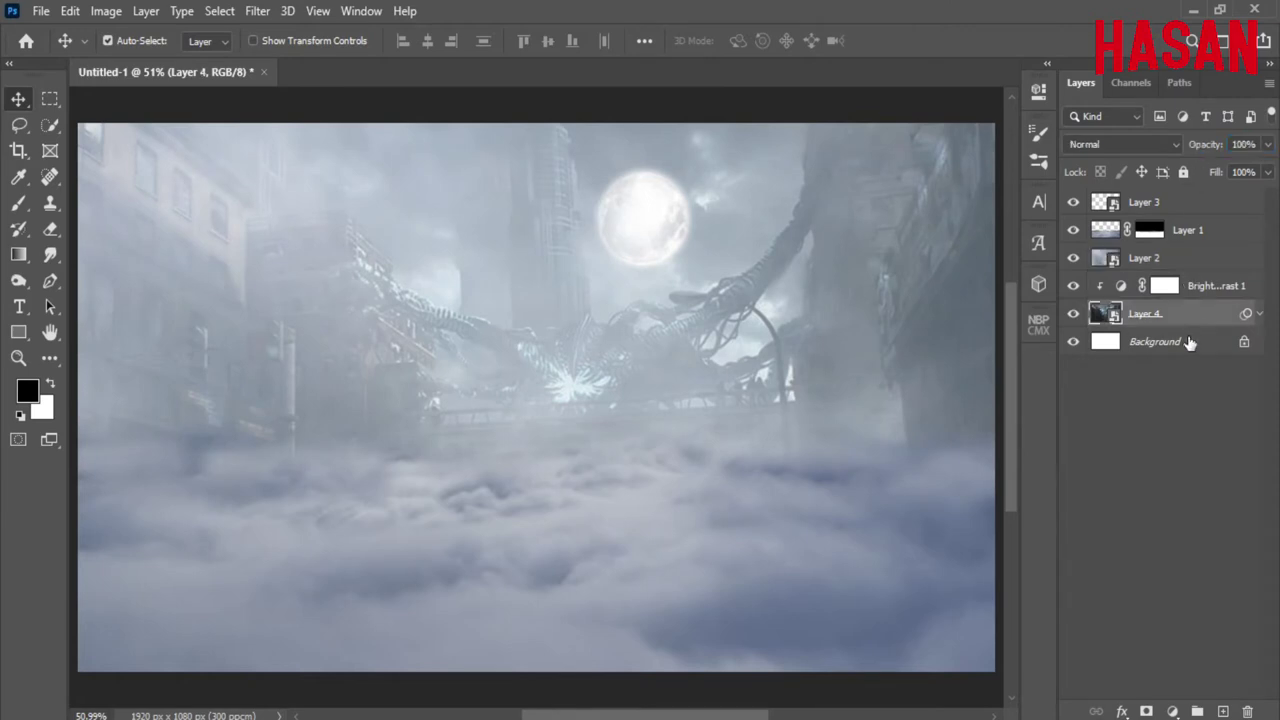
{"action": "left_click", "coordinate": [1073, 314]}
{"action": "left_click_drag", "start_coordinate": [1201, 147], "coordinate": [1211, 147]}
{"action": "left_click", "coordinate": [1203, 288]}
{"action": "left_click", "coordinate": [1160, 258]}
{"action": "left_click", "coordinate": [1073, 258]}
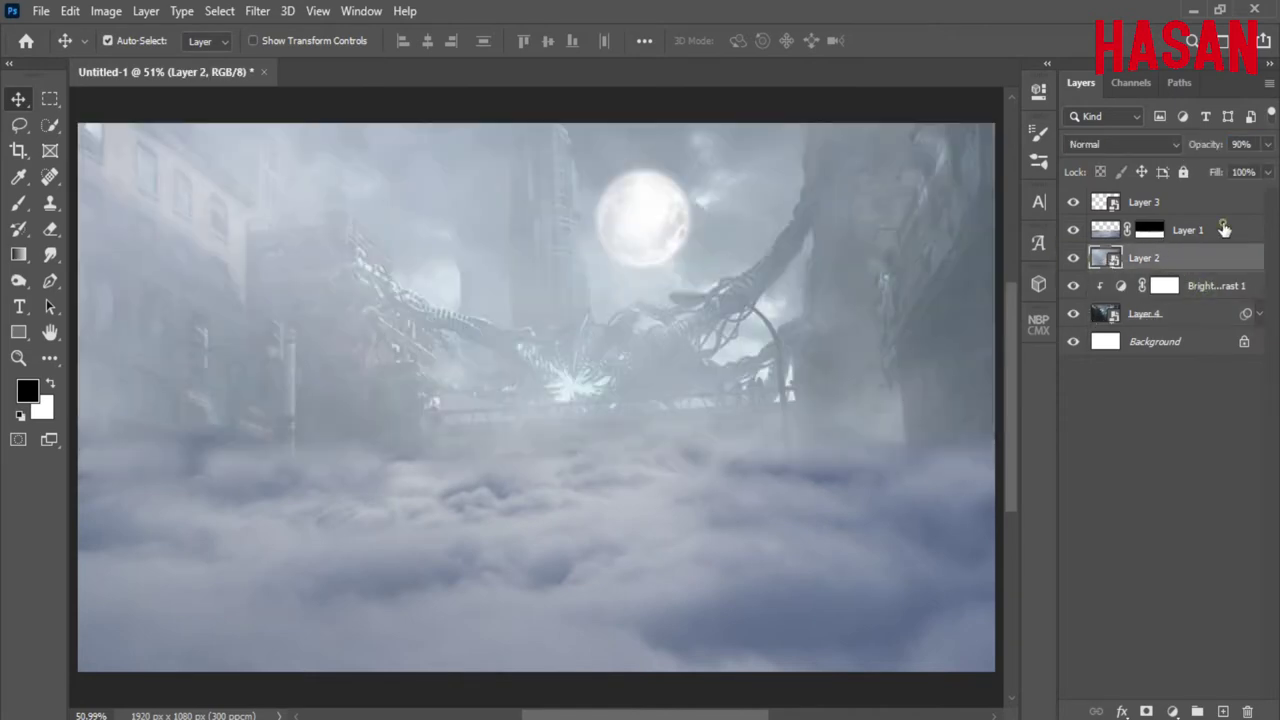
{"action": "left_click", "coordinate": [1224, 229]}
Step: Add a Brightness/Contrast adjustment clipped to Layer 1 at brightness -11, contrast -4
{"action": "left_click", "coordinate": [1174, 710]}
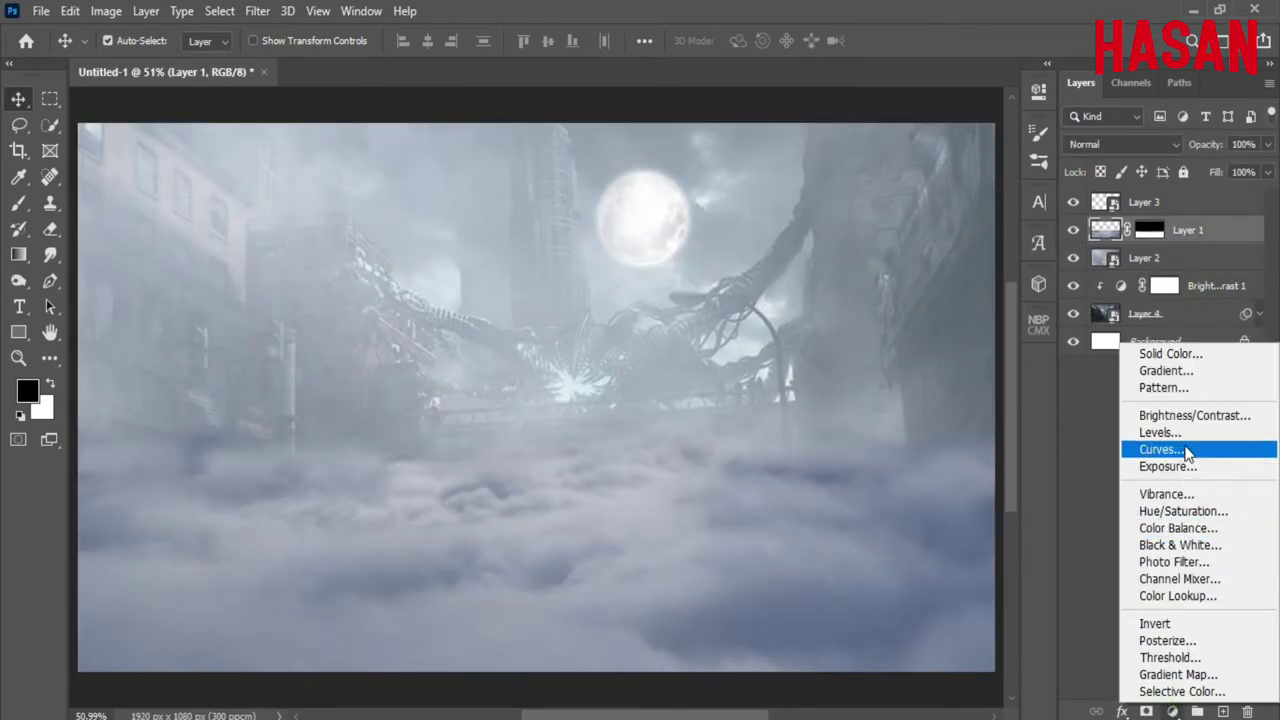
{"action": "left_click", "coordinate": [1186, 418]}
{"action": "mouse_move", "coordinate": [855, 210]}
{"action": "left_mouse_down"}
{"action": "mouse_move", "coordinate": [869, 209]}
{"action": "mouse_move", "coordinate": [861, 244]}
{"action": "left_mouse_up"}
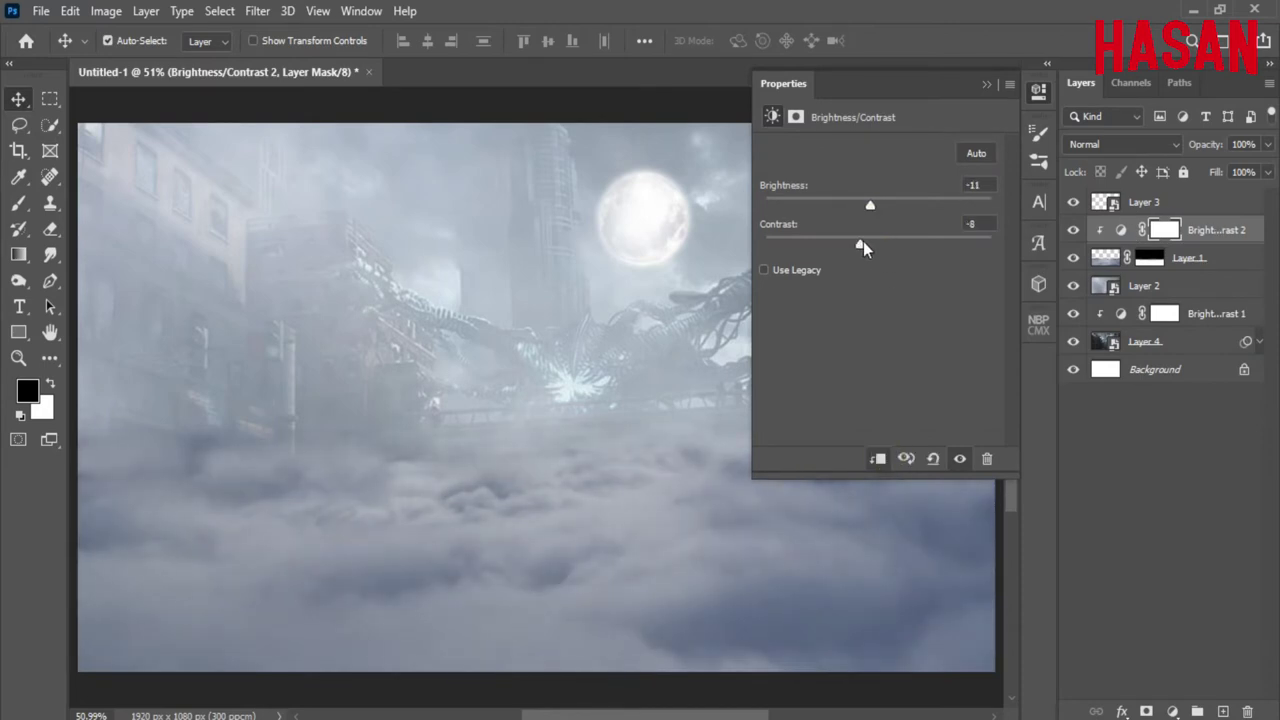
{"action": "left_click", "coordinate": [1140, 200]}
Step: Add a Color Balance adjustment shifting midtones toward blue and shadows toward blue and cyan
{"action": "left_click", "coordinate": [1172, 711]}
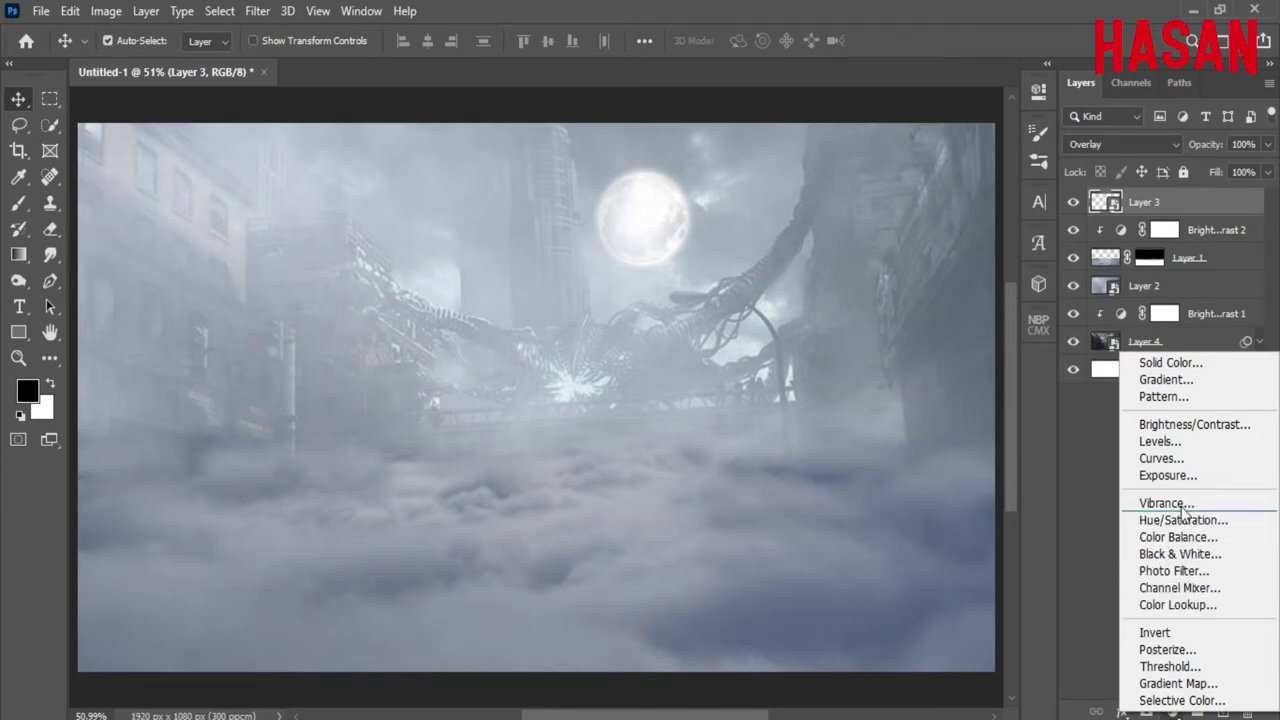
{"action": "left_click", "coordinate": [1180, 537]}
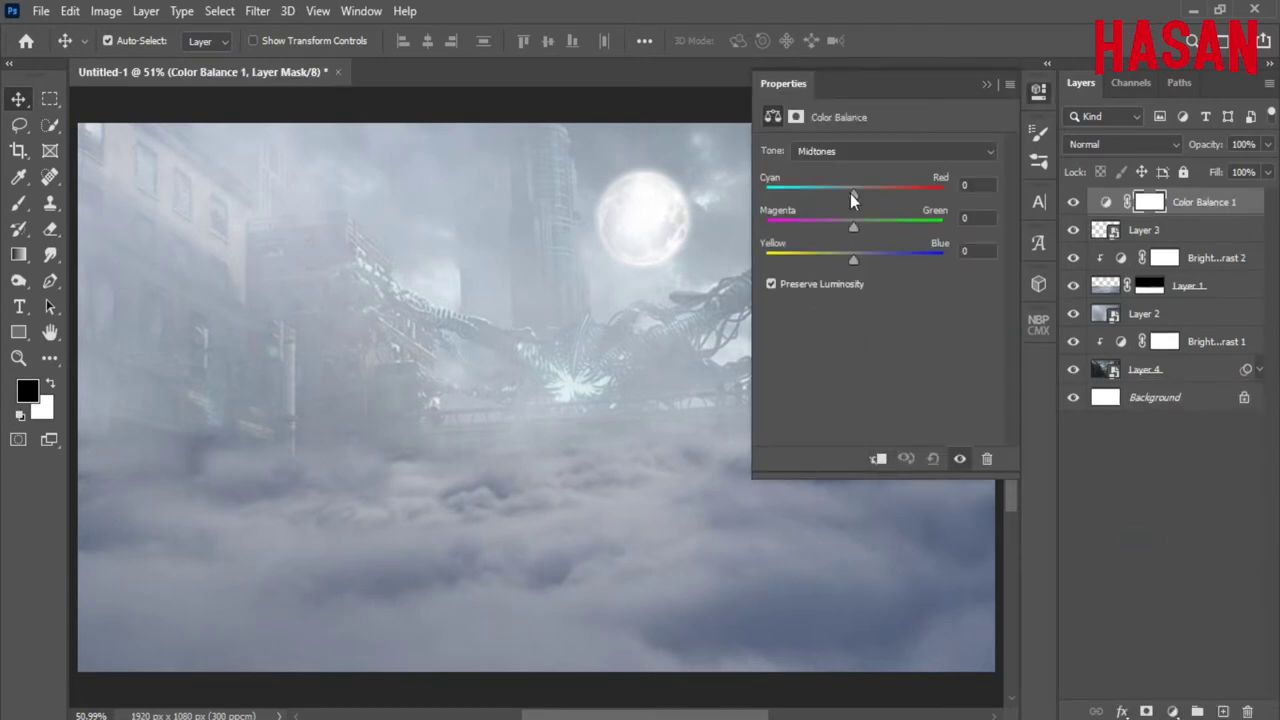
{"action": "left_click_drag", "start_coordinate": [855, 258], "coordinate": [864, 257]}
{"action": "left_click", "coordinate": [924, 152]}
{"action": "left_click", "coordinate": [930, 168]}
{"action": "left_click_drag", "start_coordinate": [838, 261], "coordinate": [849, 259]}
{"action": "left_click_drag", "start_coordinate": [853, 192], "coordinate": [860, 223]}
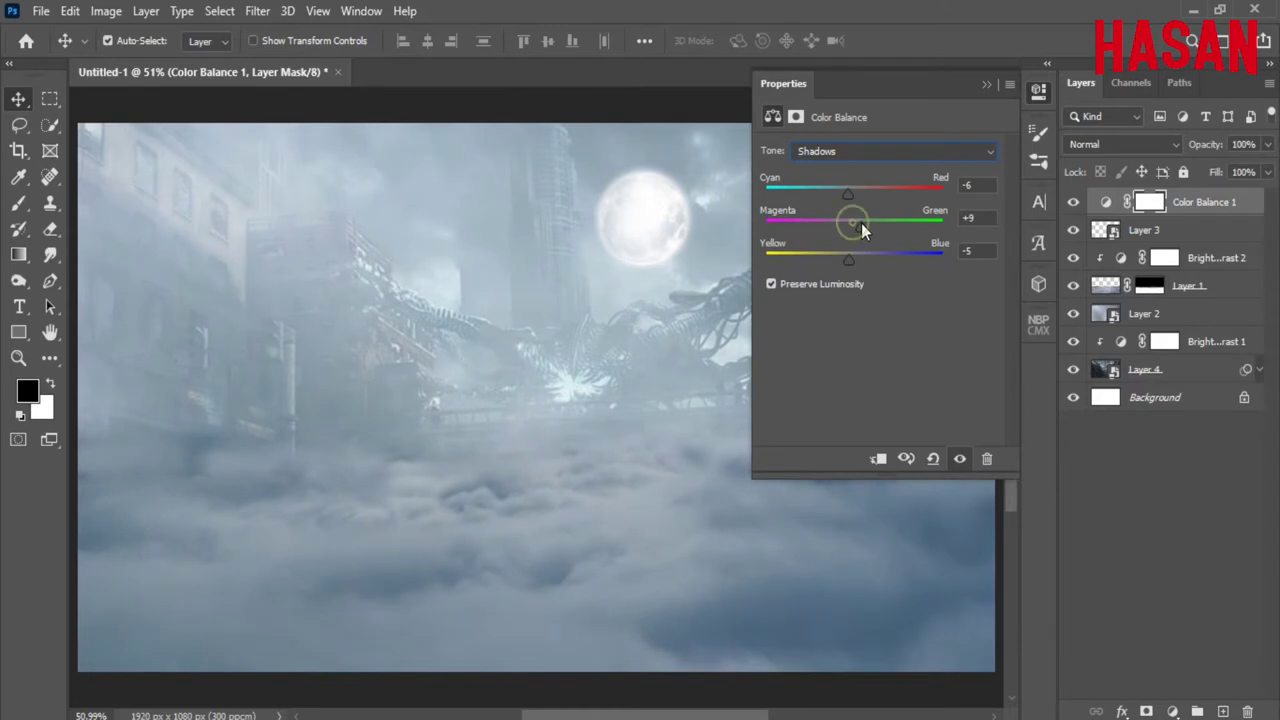
{"action": "left_click", "coordinate": [987, 83]}
{"action": "left_click", "coordinate": [1073, 203]}
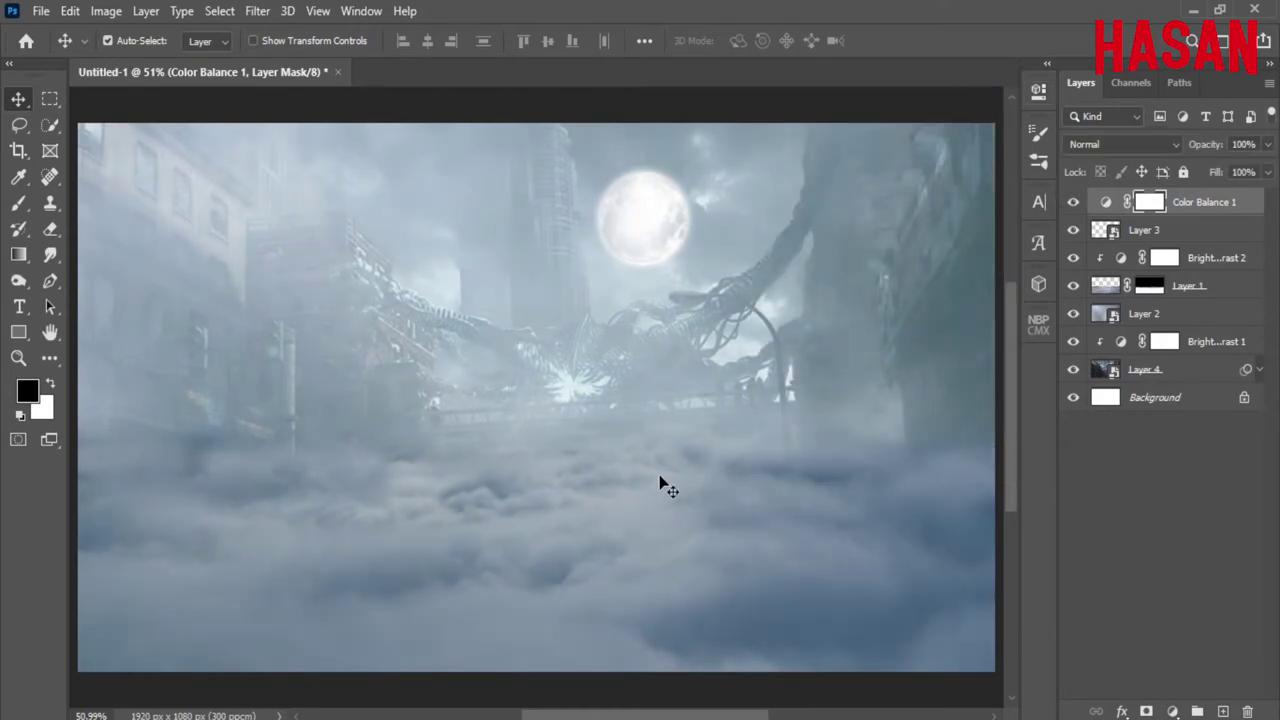
Step: Add a Levels adjustment on top with black point 13 and midtone 0.76
{"action": "left_click", "coordinate": [1172, 711]}
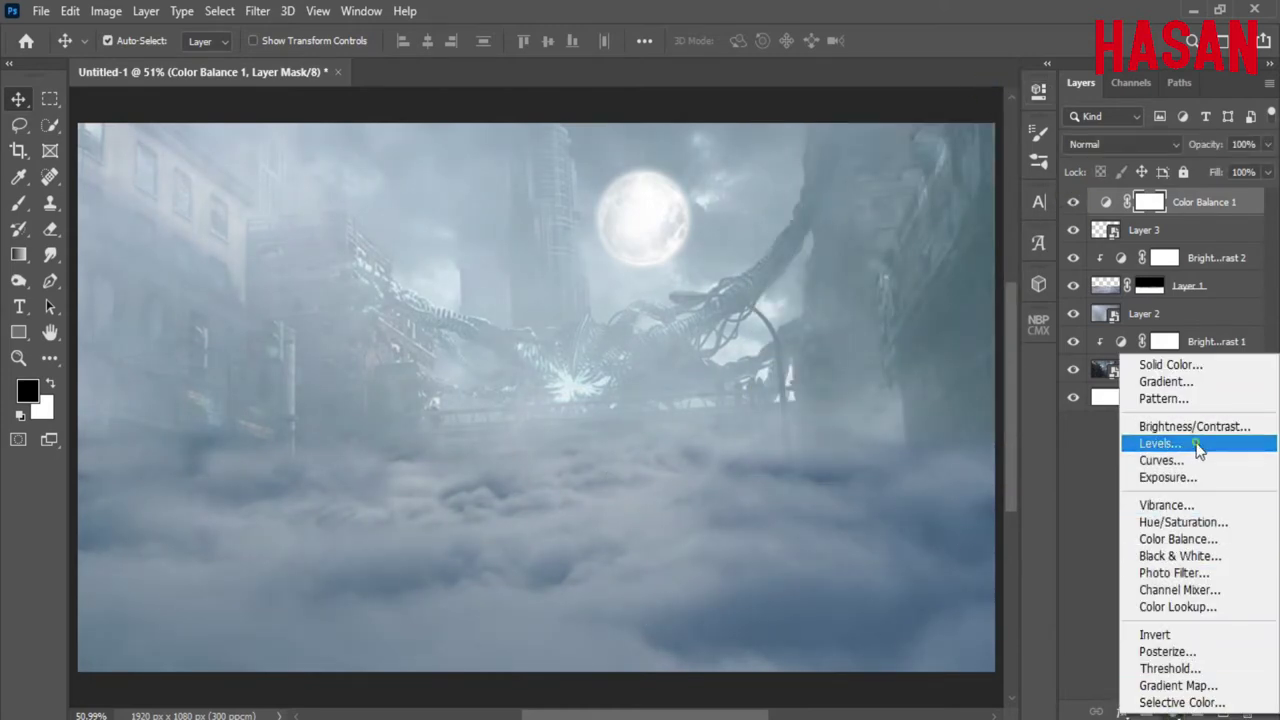
{"action": "left_click", "coordinate": [1160, 443]}
{"action": "left_click_drag", "start_coordinate": [893, 297], "coordinate": [912, 296]}
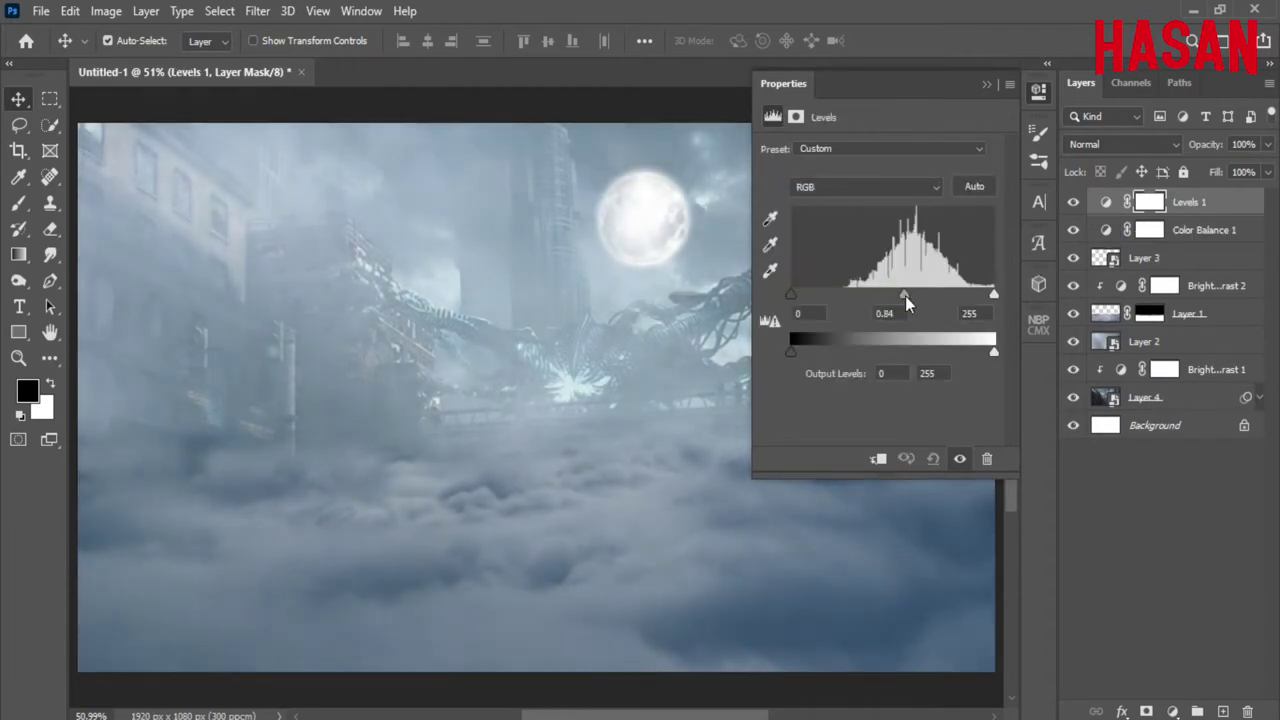
{"action": "left_click_drag", "start_coordinate": [791, 295], "coordinate": [807, 303]}
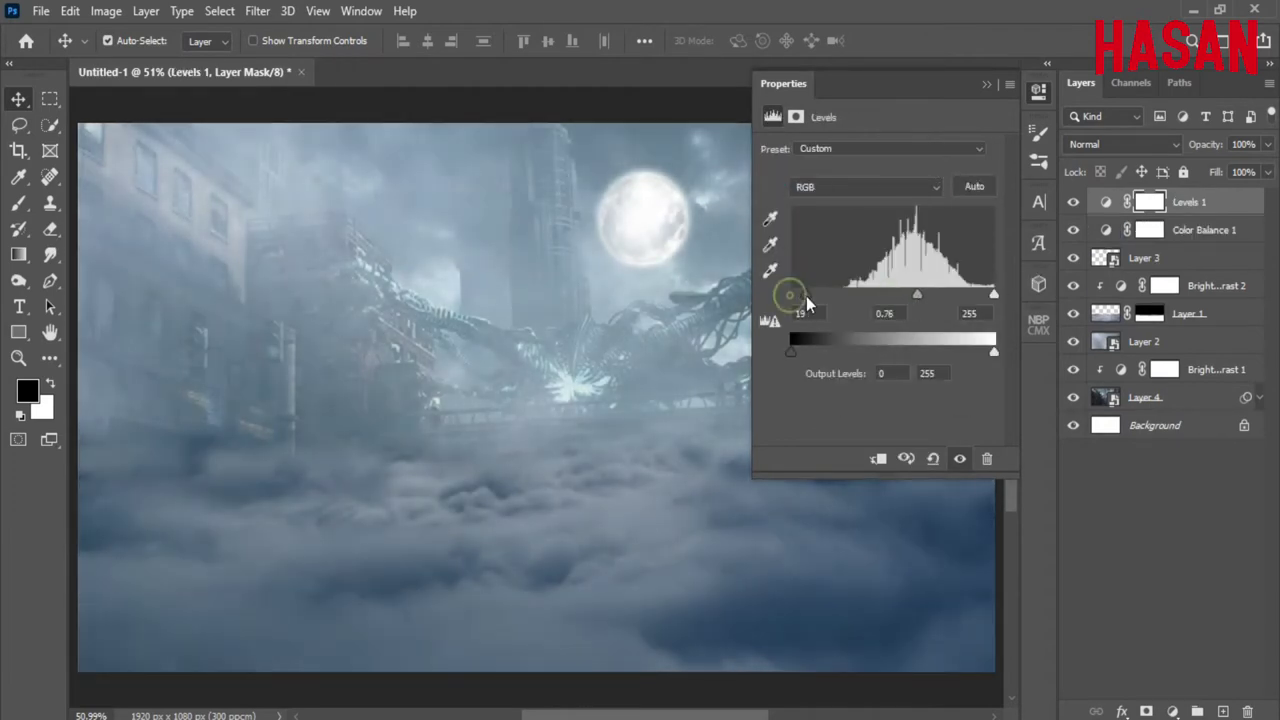
{"action": "left_click", "coordinate": [987, 83]}
{"action": "left_click", "coordinate": [1073, 203]}
{"action": "left_click", "coordinate": [1073, 203]}
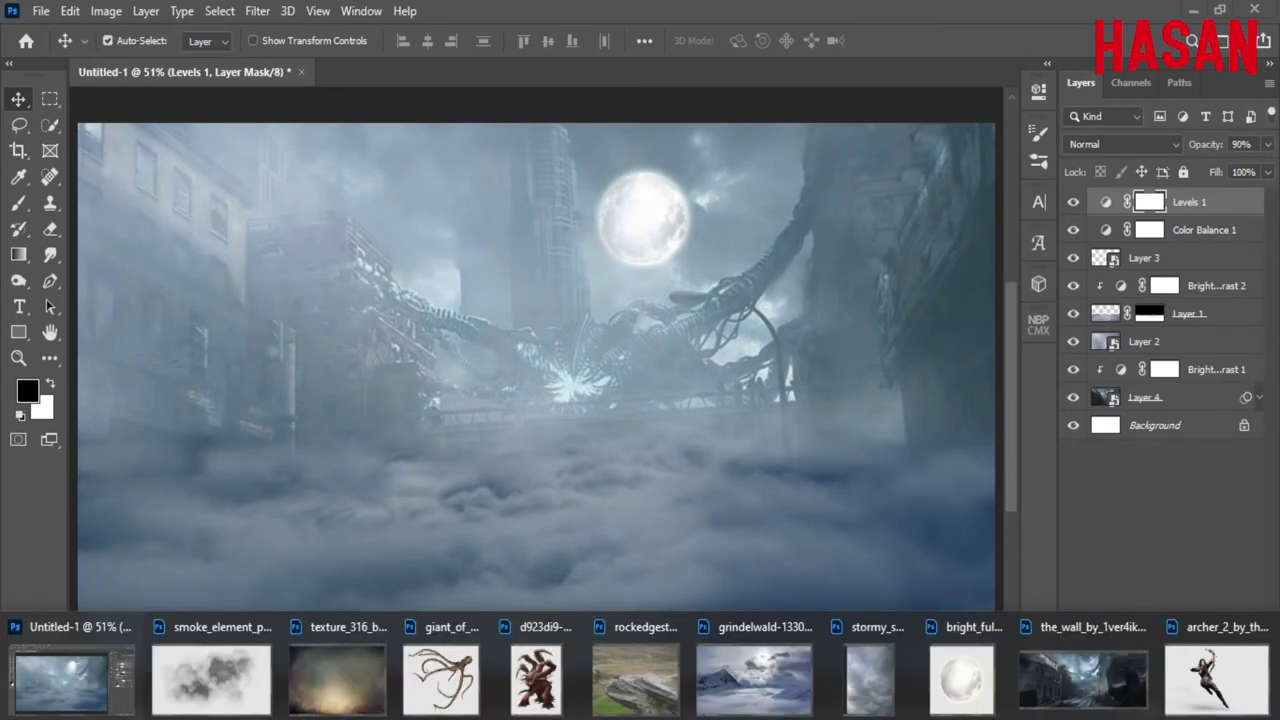
{"action": "left_click", "coordinate": [635, 680]}
Step: Quick-select the rock's upper face, checking its ragged edges and adding the grassy right top
{"action": "mouse_move", "coordinate": [737, 129]}
{"action": "left_mouse_down"}
{"action": "mouse_move", "coordinate": [878, 98]}
{"action": "mouse_move", "coordinate": [660, 72]}
{"action": "left_mouse_up"}
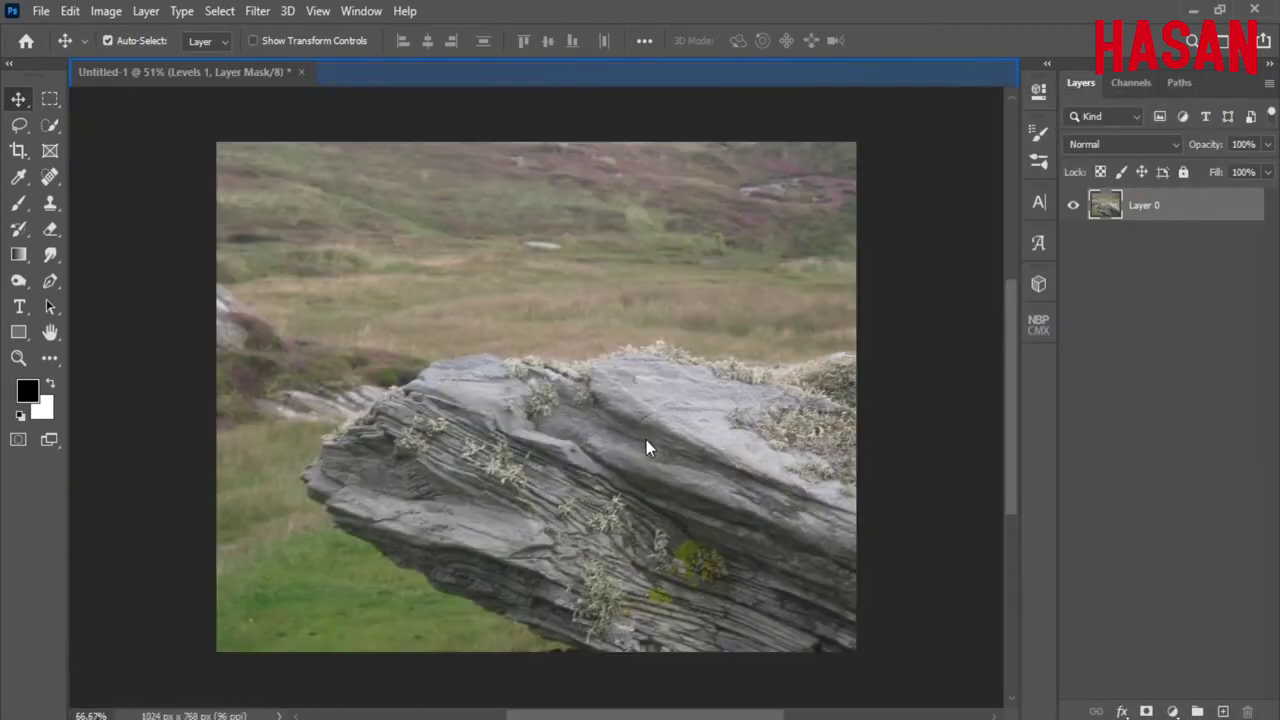
{"action": "key", "text": "w"}
{"action": "mouse_move", "coordinate": [600, 463]}
{"action": "left_mouse_down"}
{"action": "mouse_move", "coordinate": [462, 502]}
{"action": "mouse_move", "coordinate": [657, 623]}
{"action": "mouse_move", "coordinate": [586, 600]}
{"action": "mouse_move", "coordinate": [391, 494]}
{"action": "mouse_move", "coordinate": [491, 371]}
{"action": "mouse_move", "coordinate": [571, 380]}
{"action": "mouse_move", "coordinate": [535, 374]}
{"action": "left_mouse_up"}
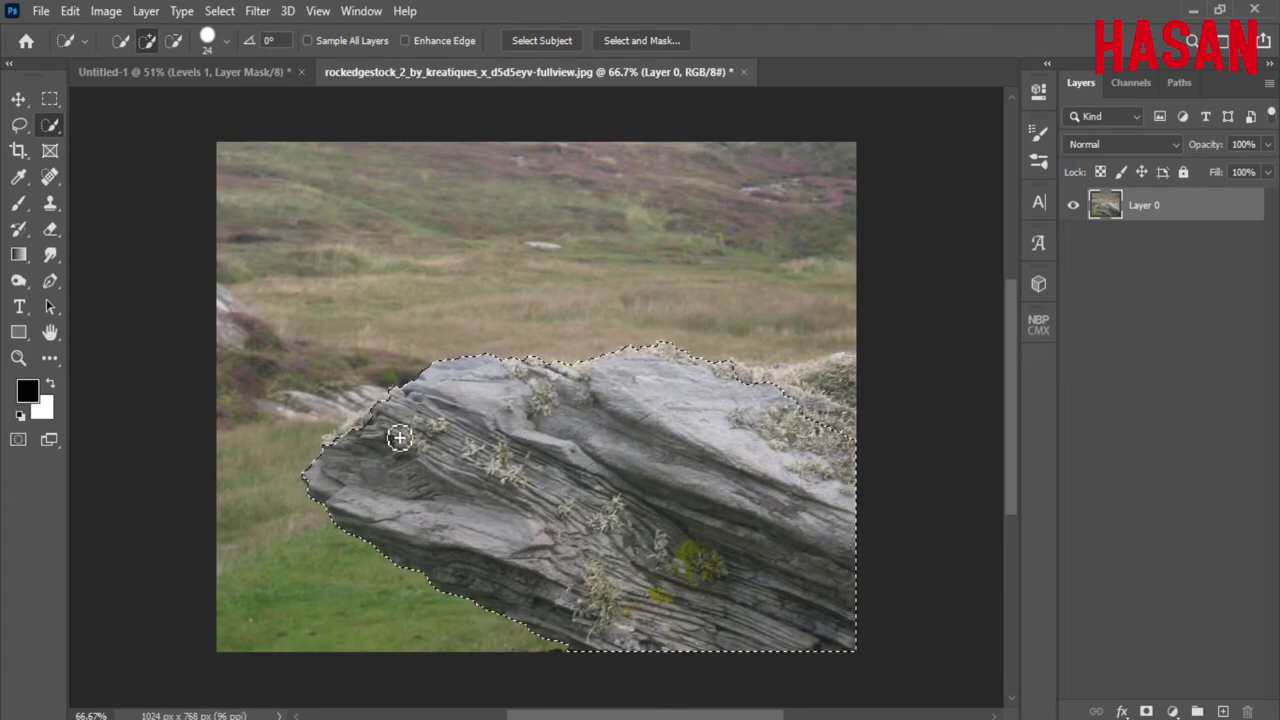
{"action": "left_click_drag", "start_coordinate": [365, 380], "coordinate": [432, 449]}
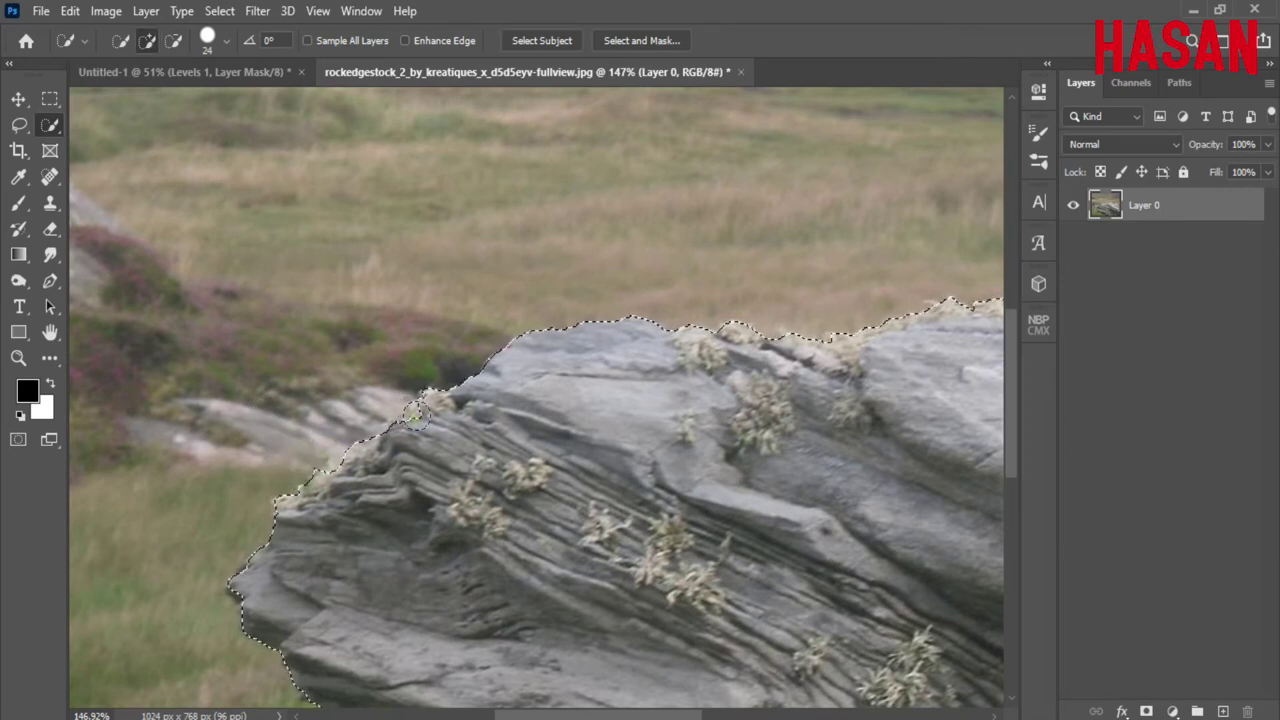
{"action": "mouse_move", "coordinate": [355, 443]}
{"action": "left_mouse_down"}
{"action": "mouse_move", "coordinate": [431, 487]}
{"action": "mouse_move", "coordinate": [420, 485]}
{"action": "left_mouse_up"}
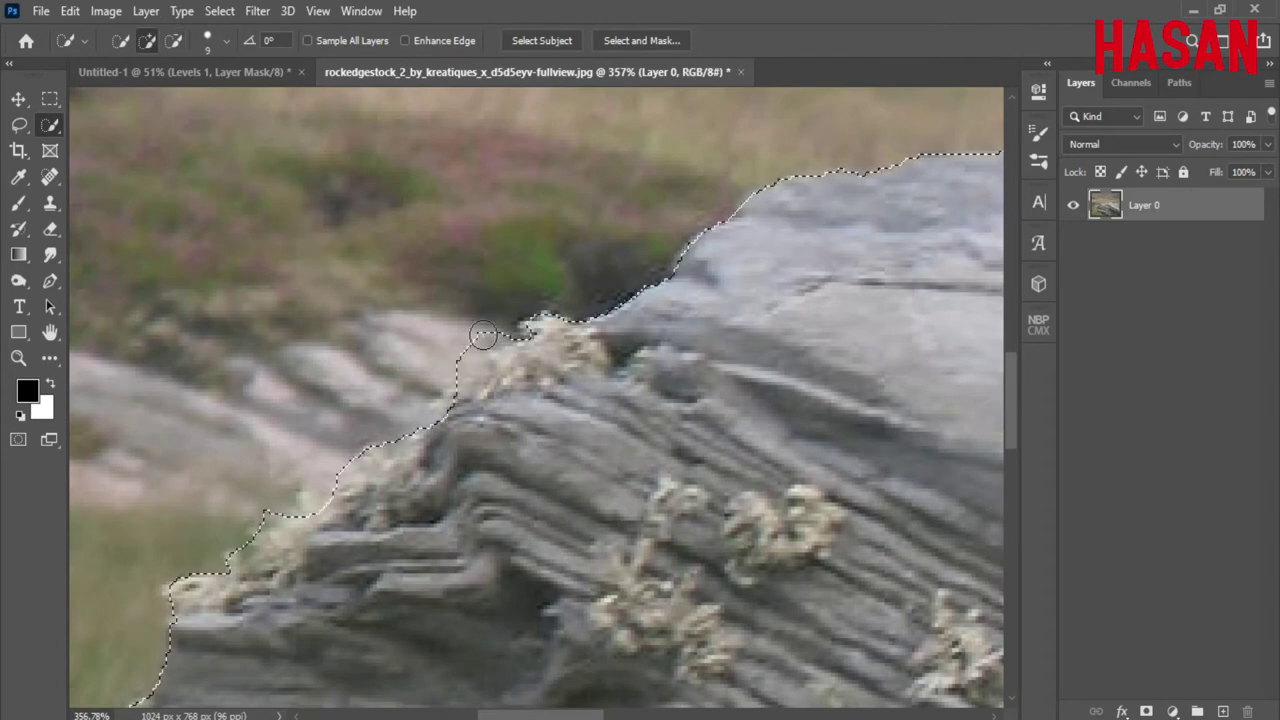
{"action": "mouse_move", "coordinate": [652, 410]}
{"action": "left_mouse_down"}
{"action": "mouse_move", "coordinate": [577, 374]}
{"action": "mouse_move", "coordinate": [640, 400]}
{"action": "left_mouse_up"}
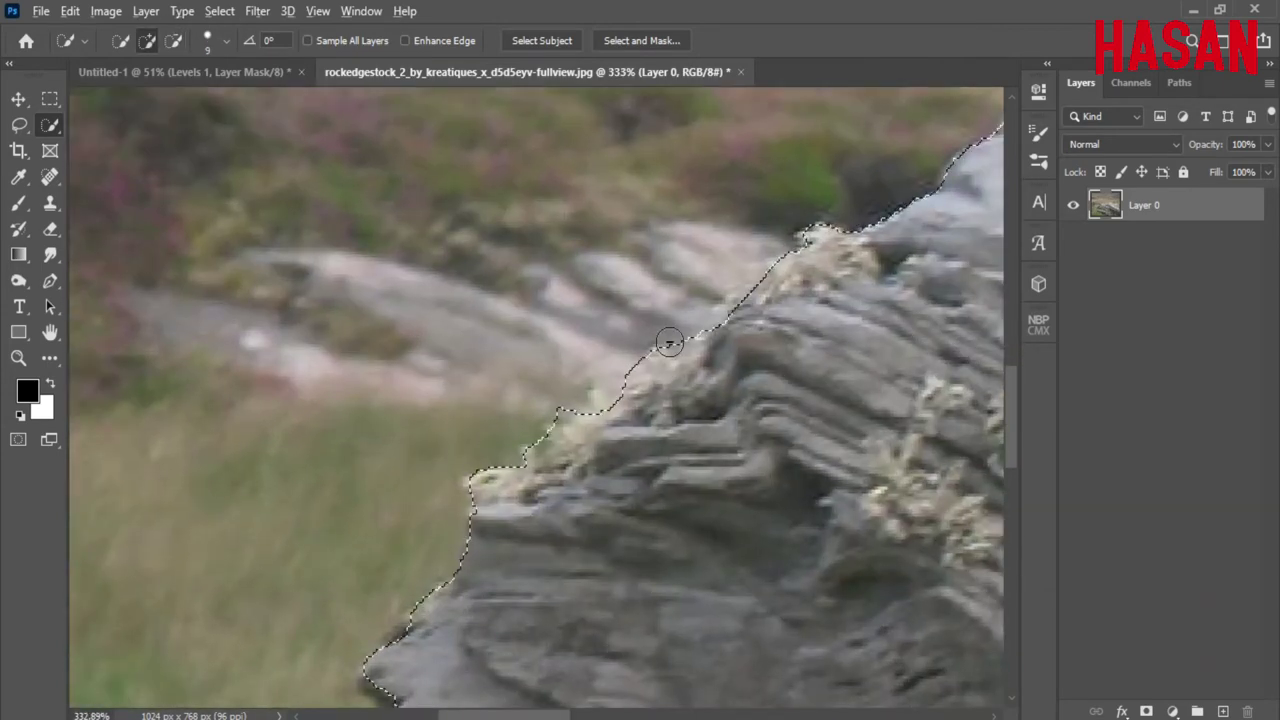
{"action": "left_click_drag", "start_coordinate": [530, 417], "coordinate": [476, 384]}
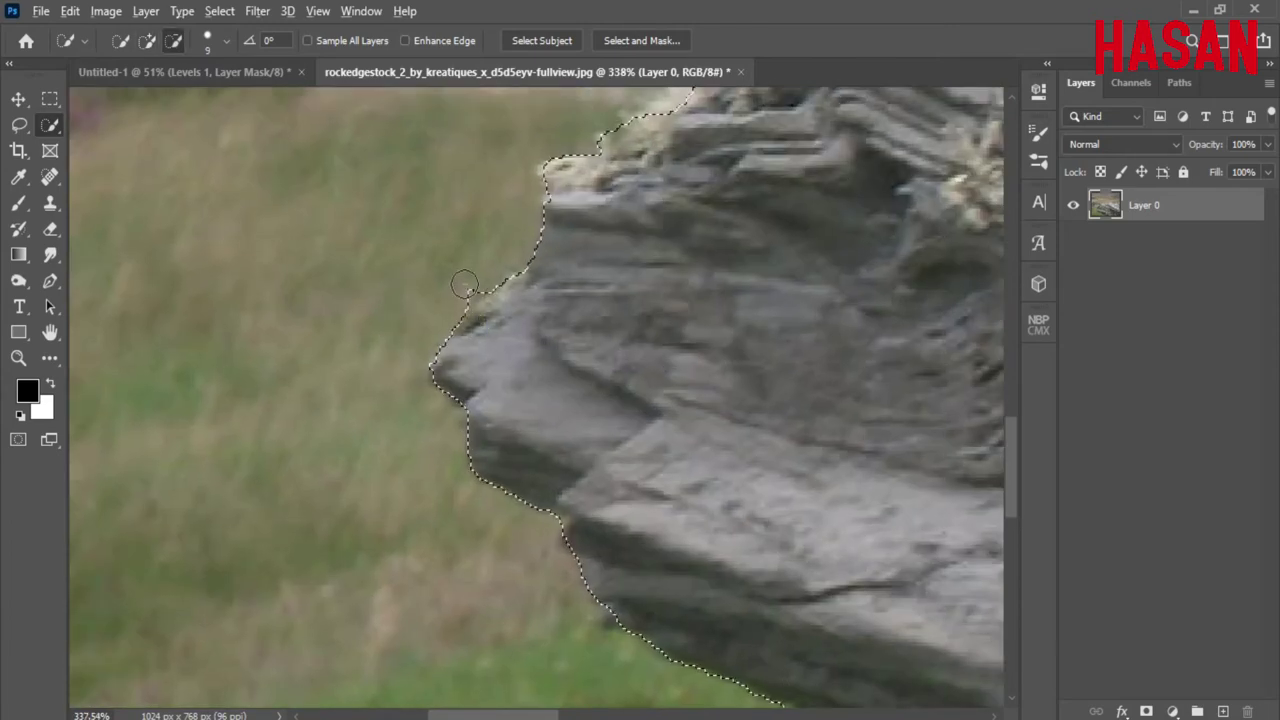
{"action": "scroll", "coordinate": [706, 394], "scroll_direction": "down", "scroll_amount": 3}
{"action": "scroll", "coordinate": [706, 394], "scroll_direction": "down", "scroll_amount": 5}
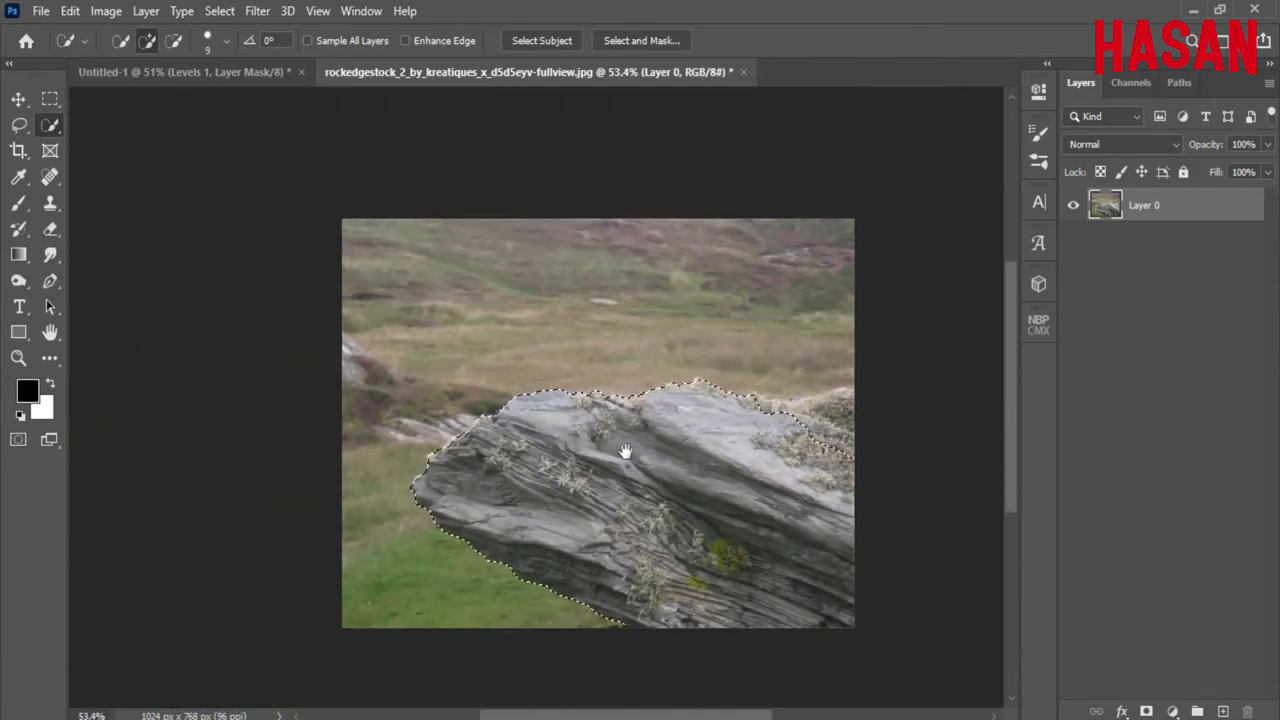
{"action": "scroll", "coordinate": [623, 449], "scroll_direction": "up", "scroll_amount": 4}
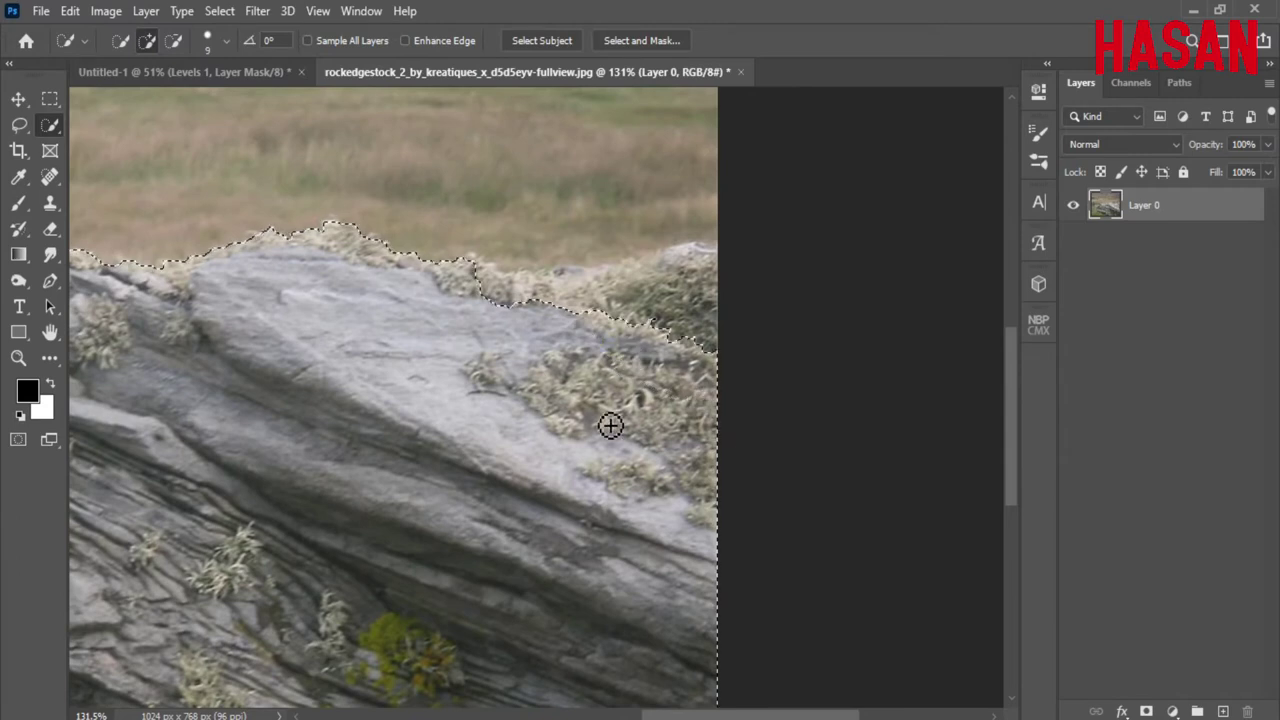
{"action": "left_click_drag", "start_coordinate": [608, 423], "coordinate": [603, 400]}
Step: Drag the selected rock into the Untitled-1 composition
{"action": "key", "text": "q"}
{"action": "key", "text": "q"}
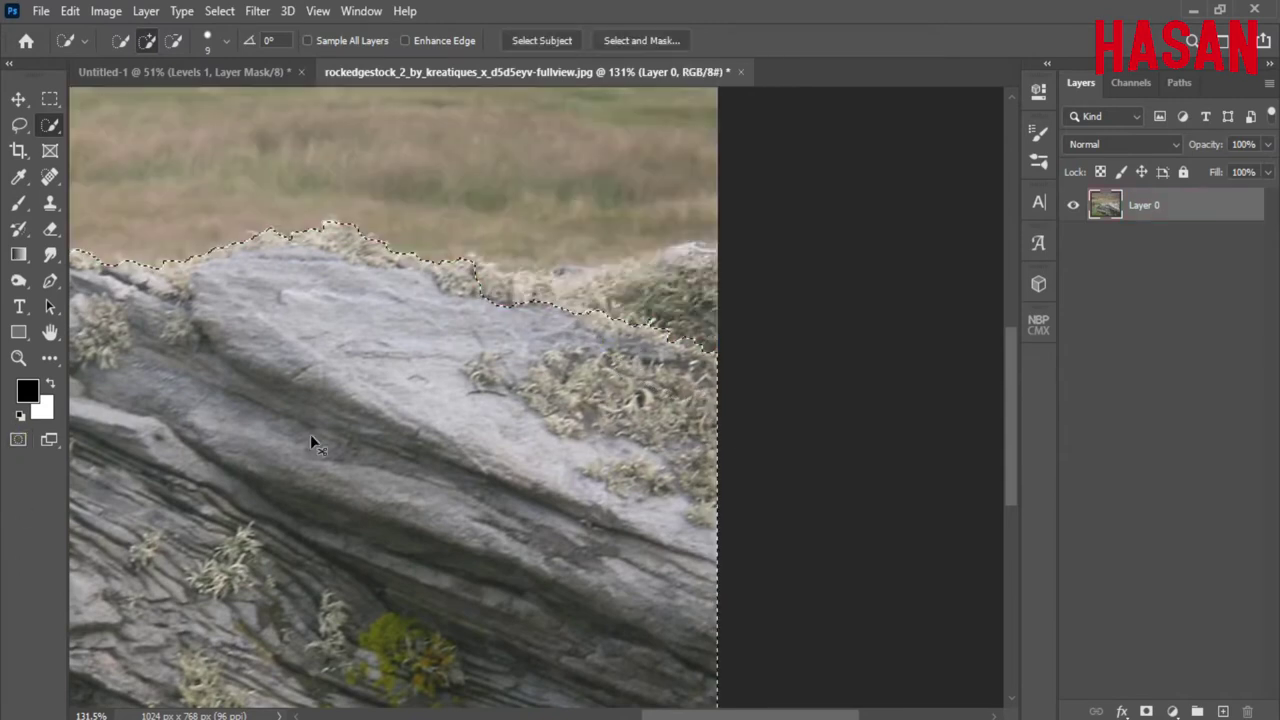
{"action": "scroll", "coordinate": [310, 434], "scroll_direction": "down", "scroll_amount": 2}
{"action": "key", "text": "v"}
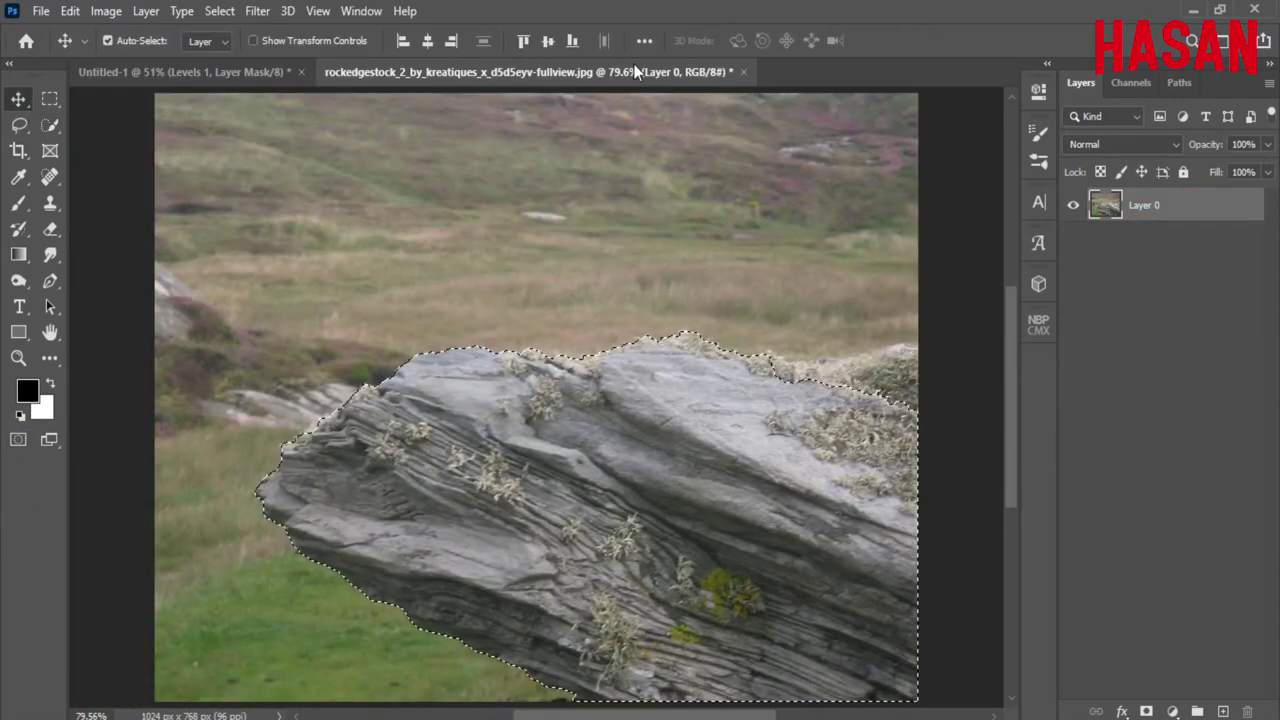
{"action": "left_click_drag", "start_coordinate": [530, 72], "coordinate": [830, 100]}
{"action": "left_click_drag", "start_coordinate": [1047, 487], "coordinate": [544, 400]}
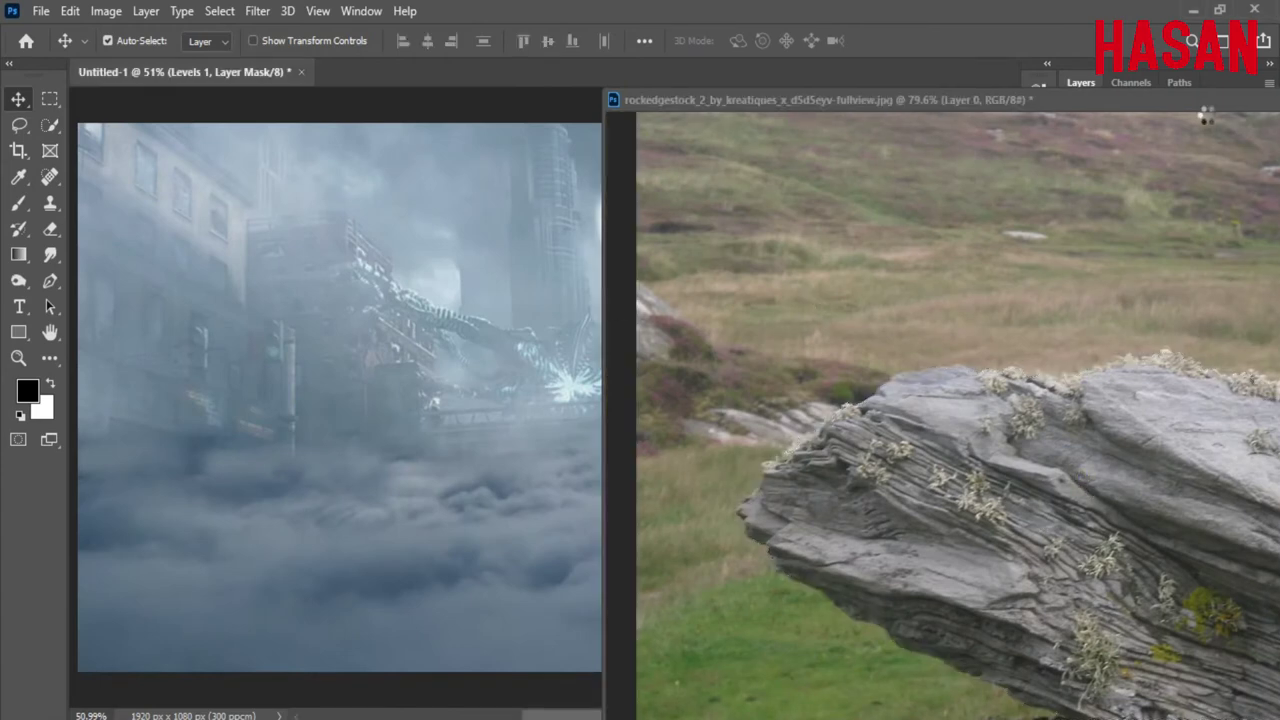
{"action": "left_click_drag", "start_coordinate": [1213, 102], "coordinate": [1126, 96]}
{"action": "left_click", "coordinate": [1128, 95]}
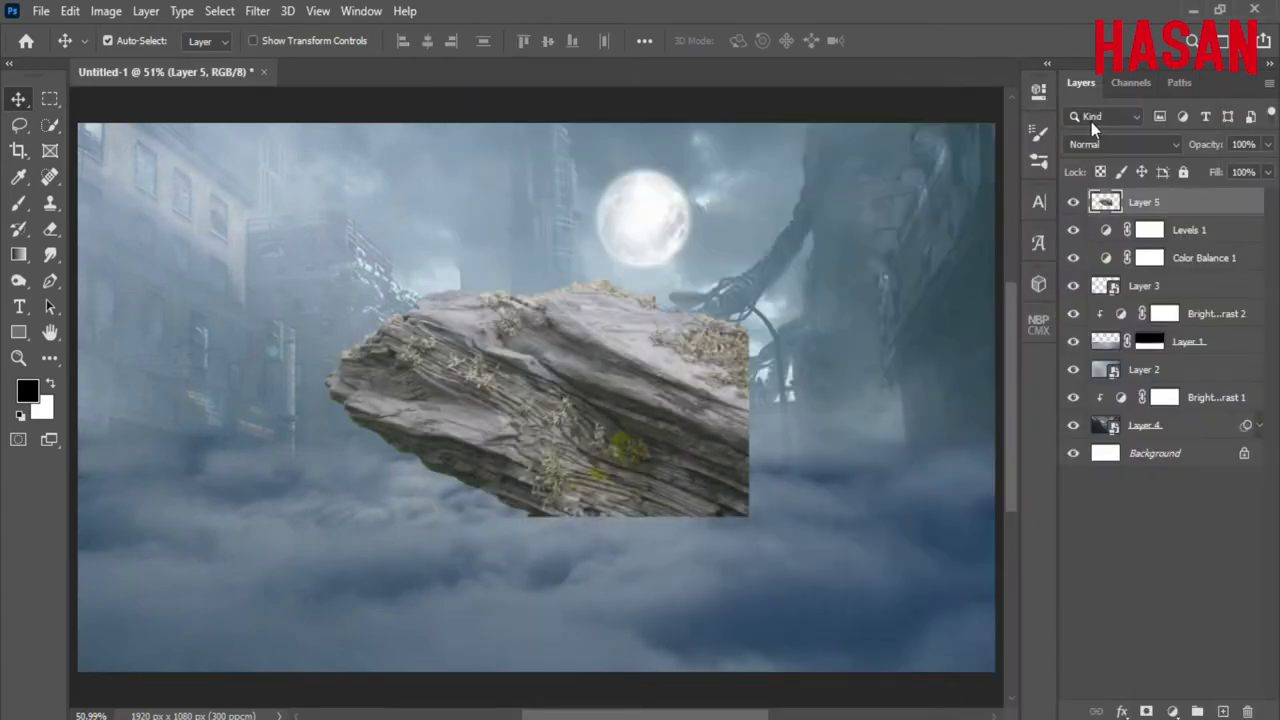
Step: Place the rock as a smart object below Levels/Color Balance, at lower right, widened and rotated 2.5°
{"action": "left_click_drag", "start_coordinate": [1216, 222], "coordinate": [1222, 268]}
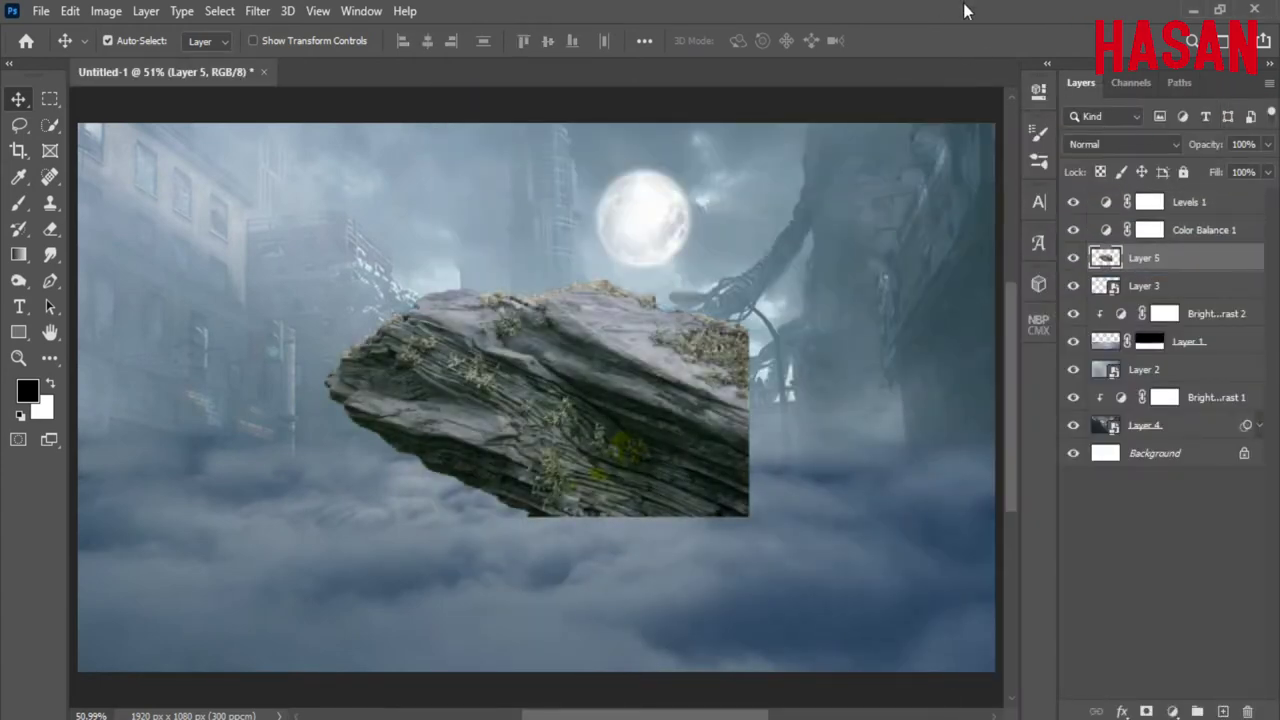
{"action": "right_click", "coordinate": [1191, 257]}
{"action": "left_click", "coordinate": [1071, 270]}
{"action": "key", "text": "ctrl+t"}
{"action": "mouse_move", "coordinate": [709, 516]}
{"action": "left_mouse_down"}
{"action": "mouse_move", "coordinate": [760, 603]}
{"action": "mouse_move", "coordinate": [855, 625]}
{"action": "mouse_move", "coordinate": [837, 598]}
{"action": "left_mouse_up"}
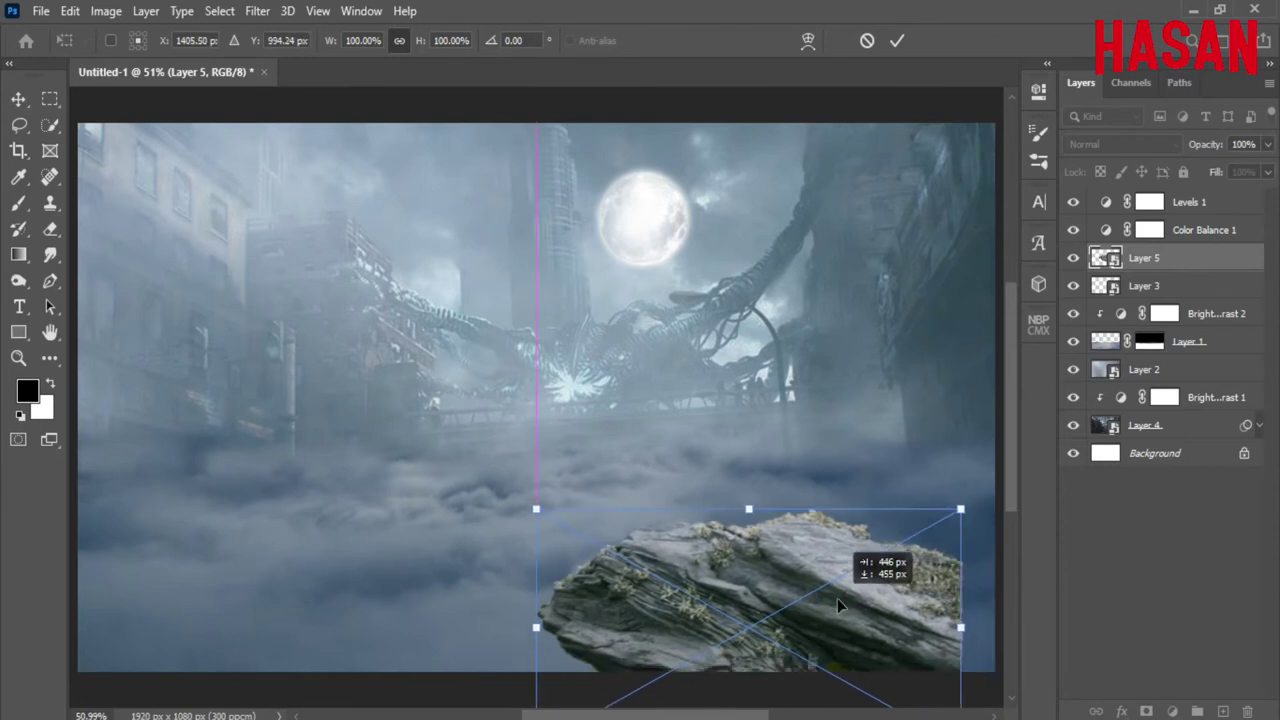
{"action": "left_click_drag", "start_coordinate": [962, 627], "coordinate": [929, 626]}
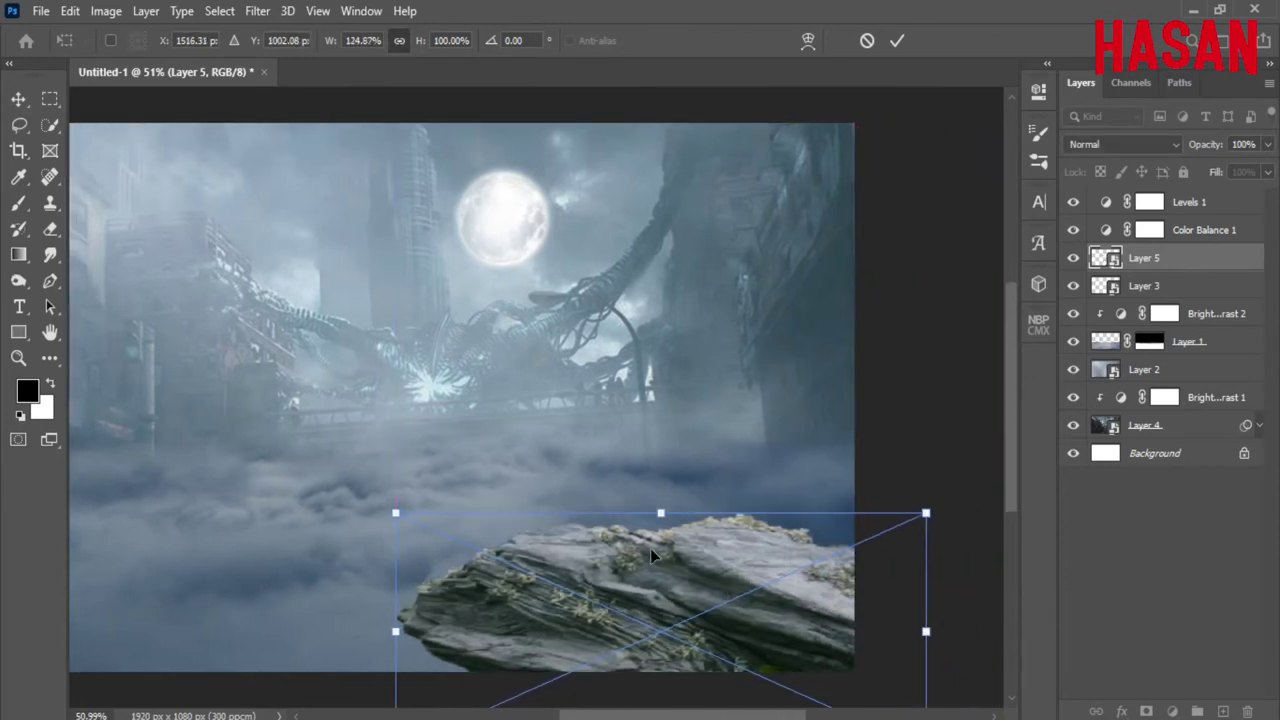
{"action": "scroll", "coordinate": [650, 548], "scroll_direction": "down", "scroll_amount": 1}
{"action": "left_click", "coordinate": [897, 40]}
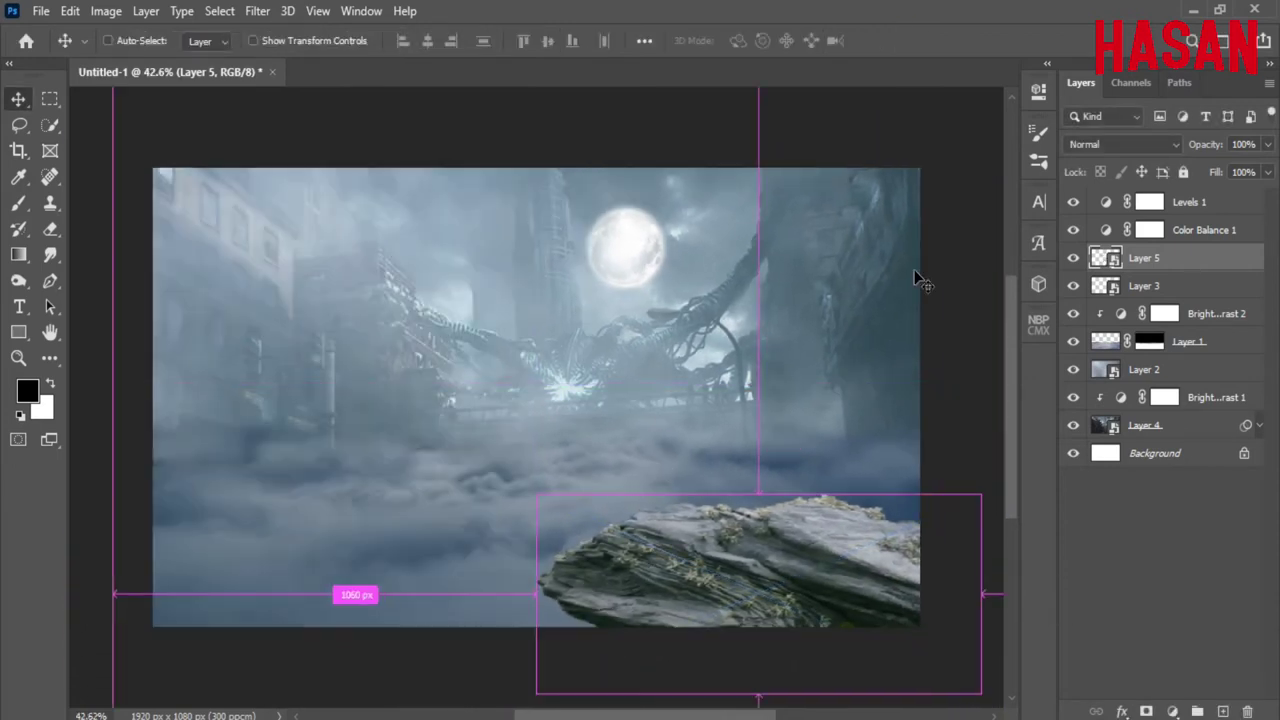
{"action": "key", "text": "ctrl+t"}
{"action": "key", "text": "ctrl+minus"}
{"action": "left_click_drag", "start_coordinate": [919, 457], "coordinate": [922, 467]}
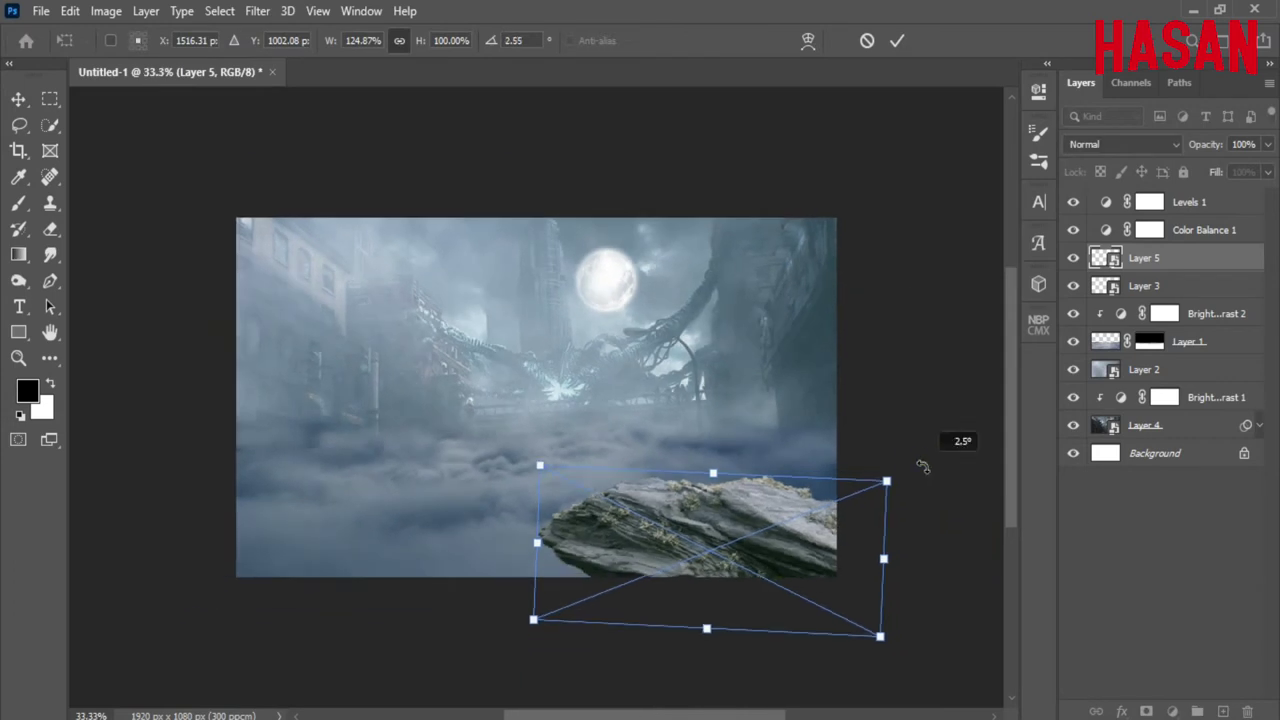
{"action": "key", "text": "Return"}
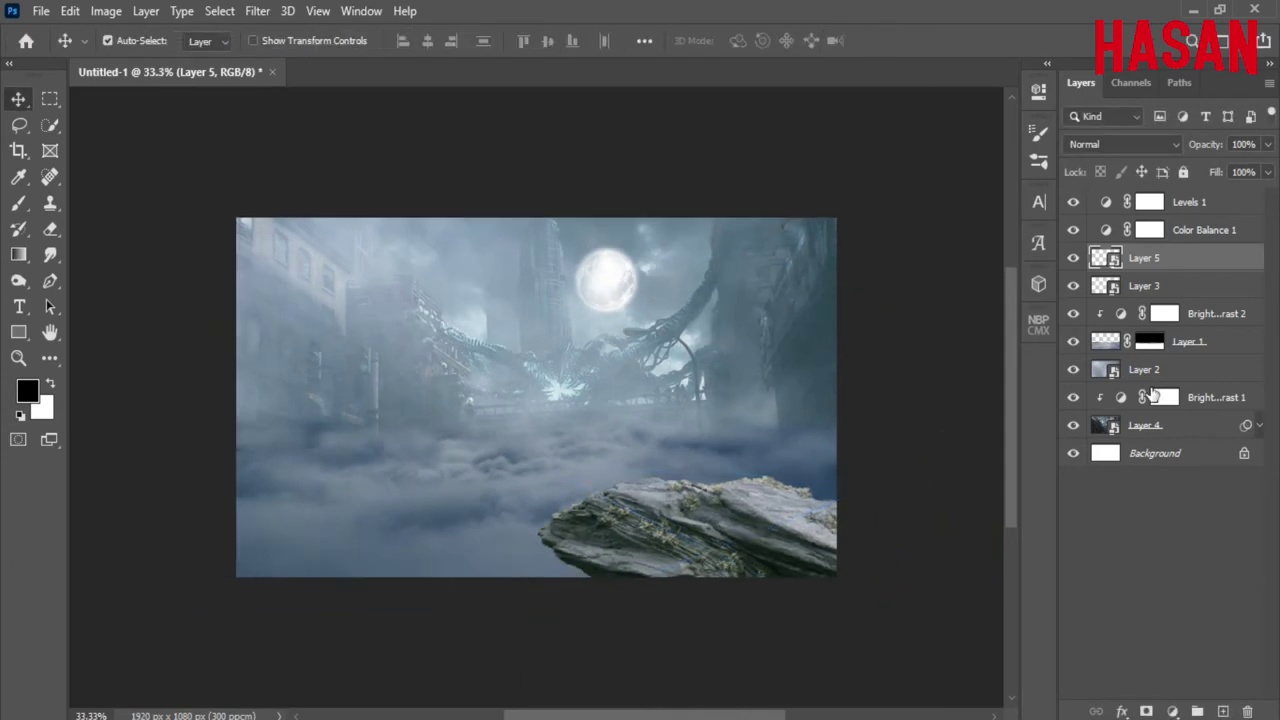
Step: Darken the rock with a clipped Exposure adjustment at -0.97
{"action": "left_click", "coordinate": [1172, 711]}
{"action": "left_click", "coordinate": [1200, 554]}
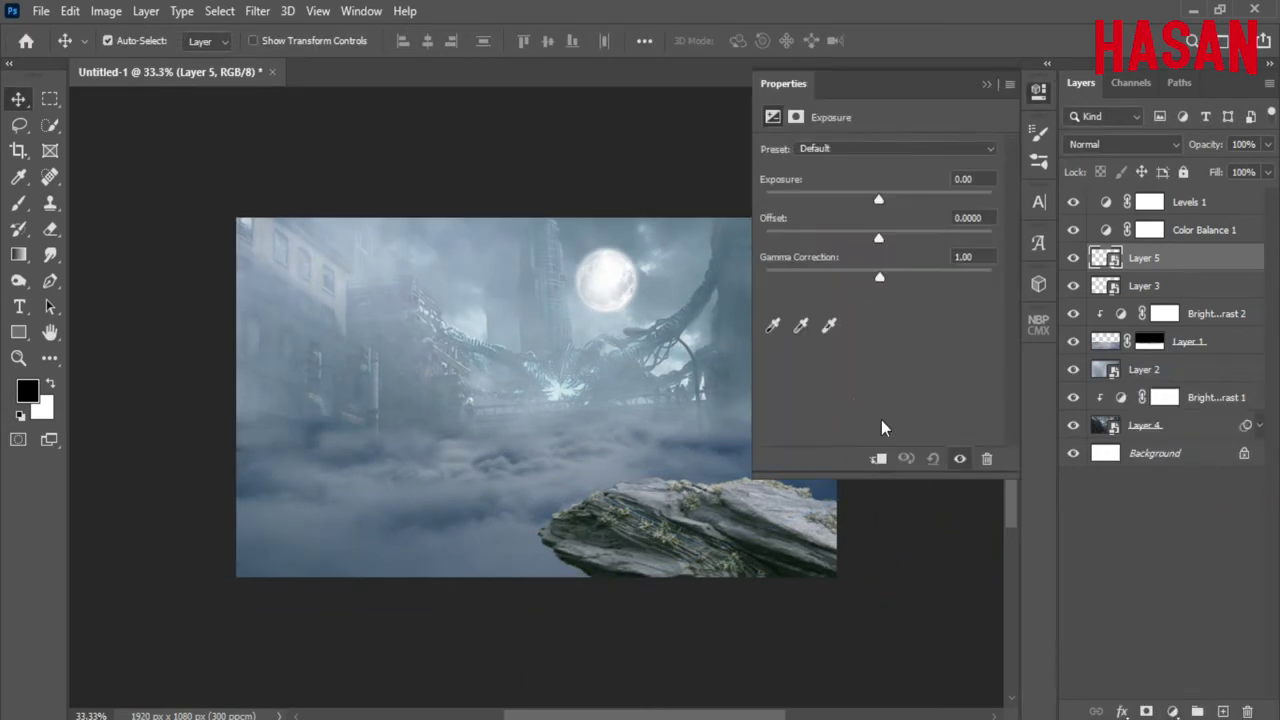
{"action": "left_click", "coordinate": [878, 458]}
{"action": "mouse_move", "coordinate": [878, 199]}
{"action": "left_mouse_down"}
{"action": "mouse_move", "coordinate": [896, 205]}
{"action": "mouse_move", "coordinate": [862, 210]}
{"action": "left_mouse_up"}
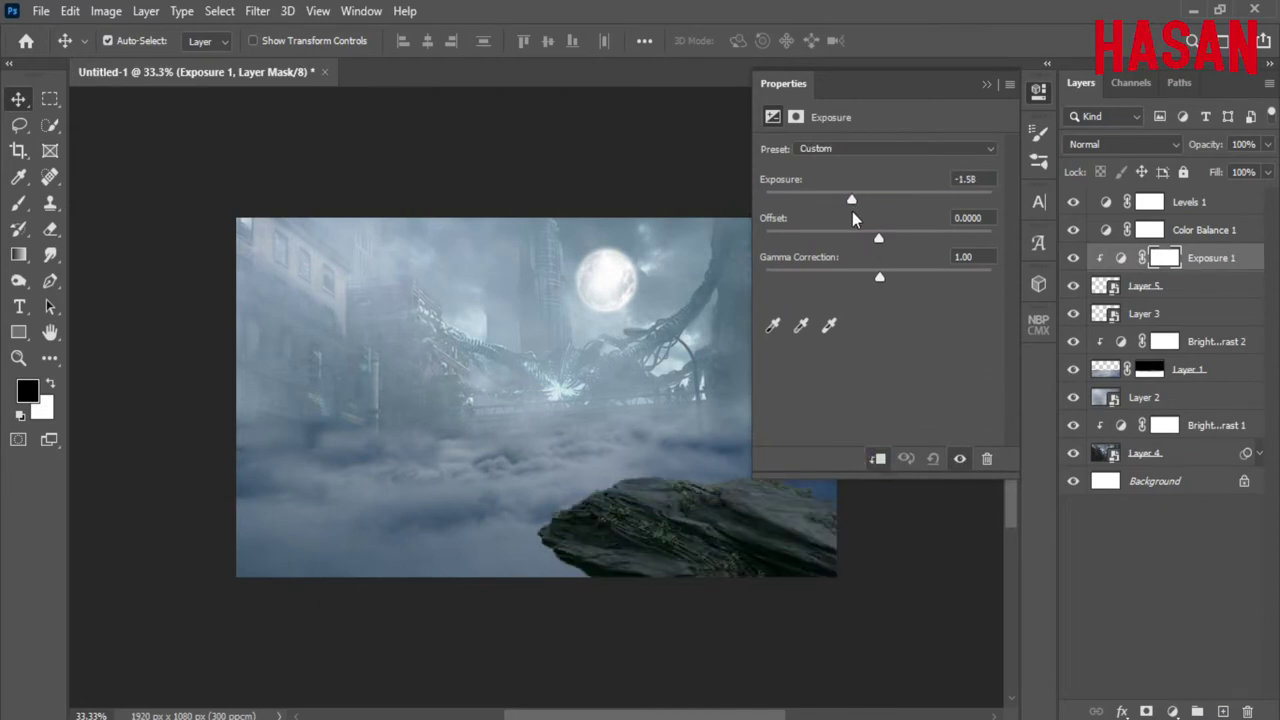
{"action": "left_click", "coordinate": [986, 84]}
{"action": "key", "text": "ctrl+0"}
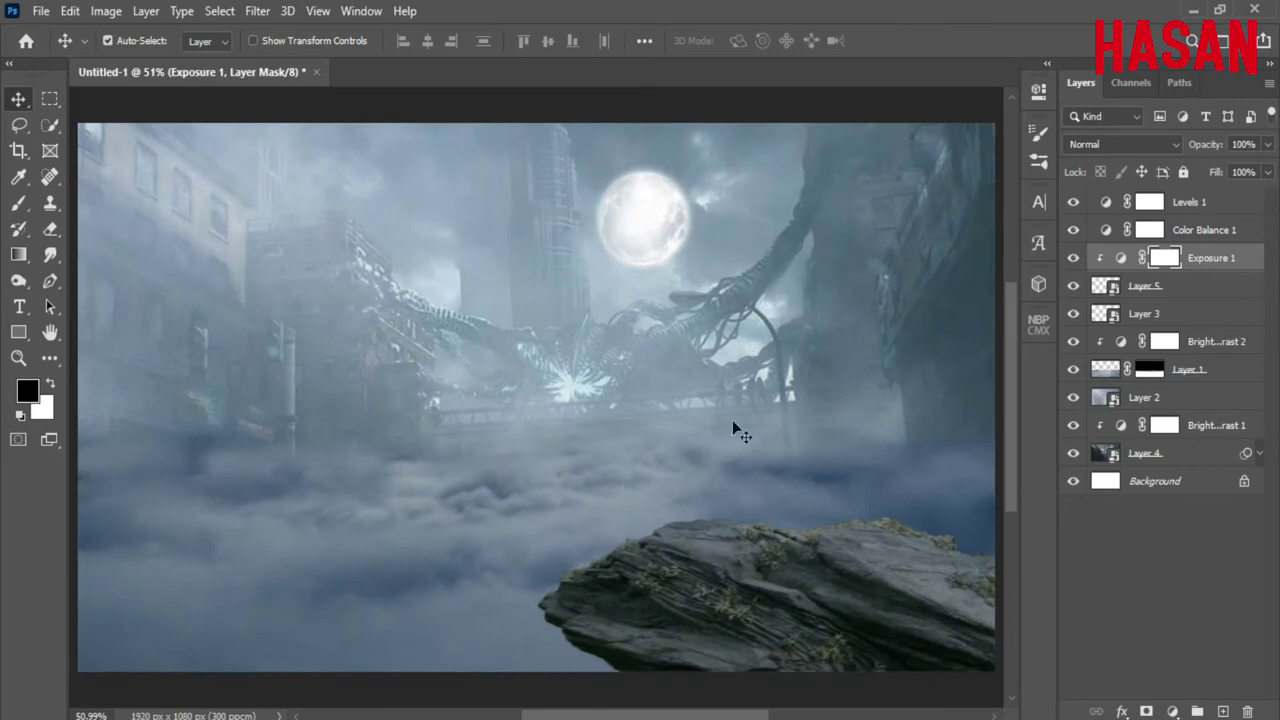
Step: Drop the archer image into the Untitled-1 composition and close its document
{"action": "left_click", "coordinate": [1105, 668]}
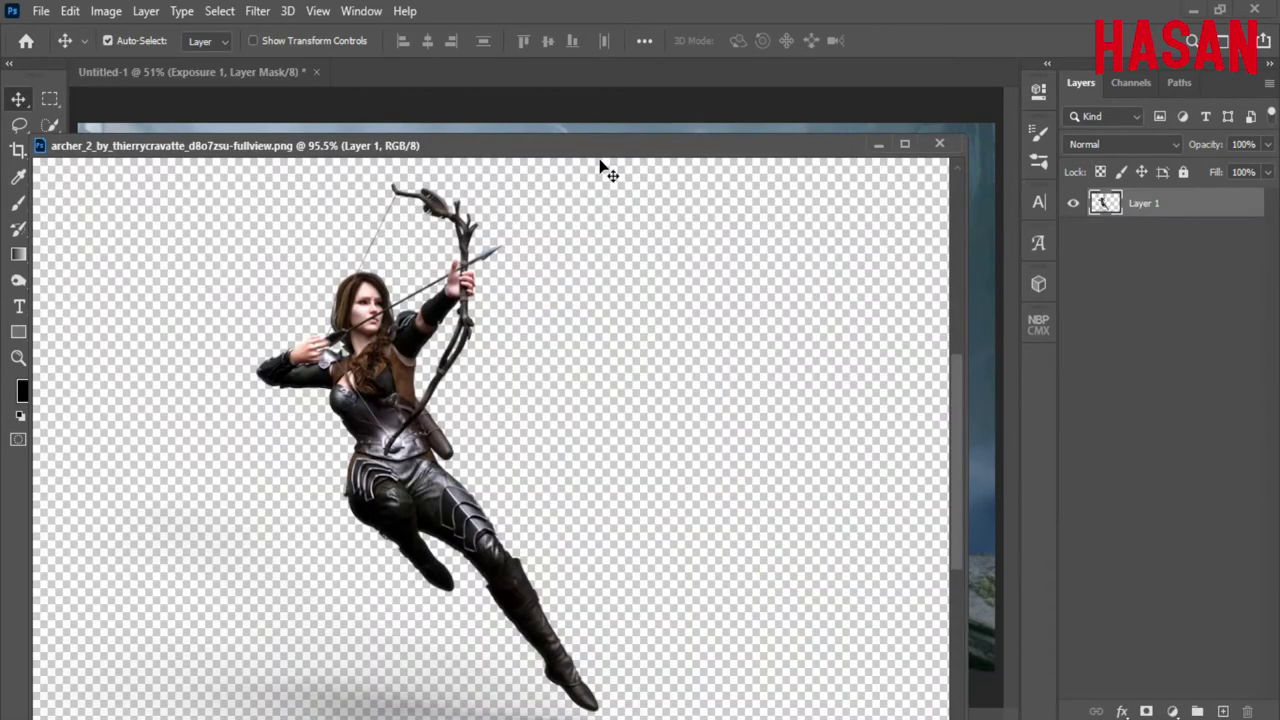
{"action": "key", "text": "ctrl+Tab"}
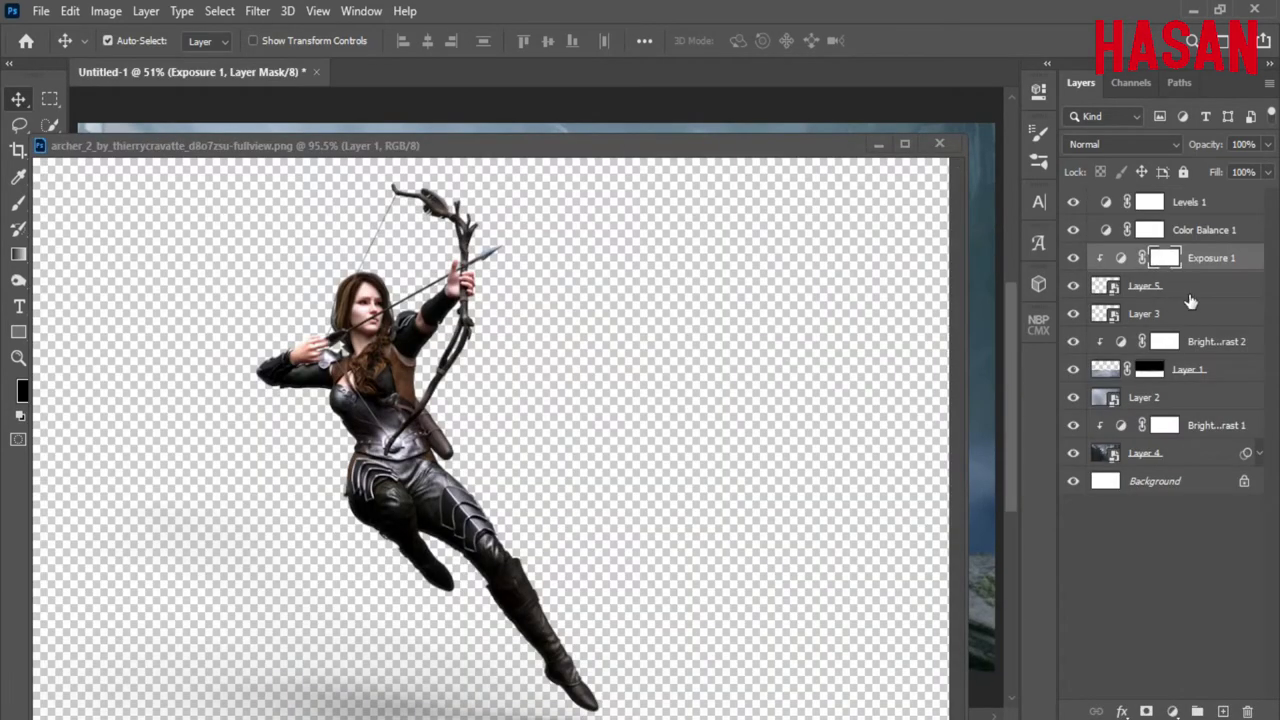
{"action": "left_click_drag", "start_coordinate": [436, 145], "coordinate": [1135, 93]}
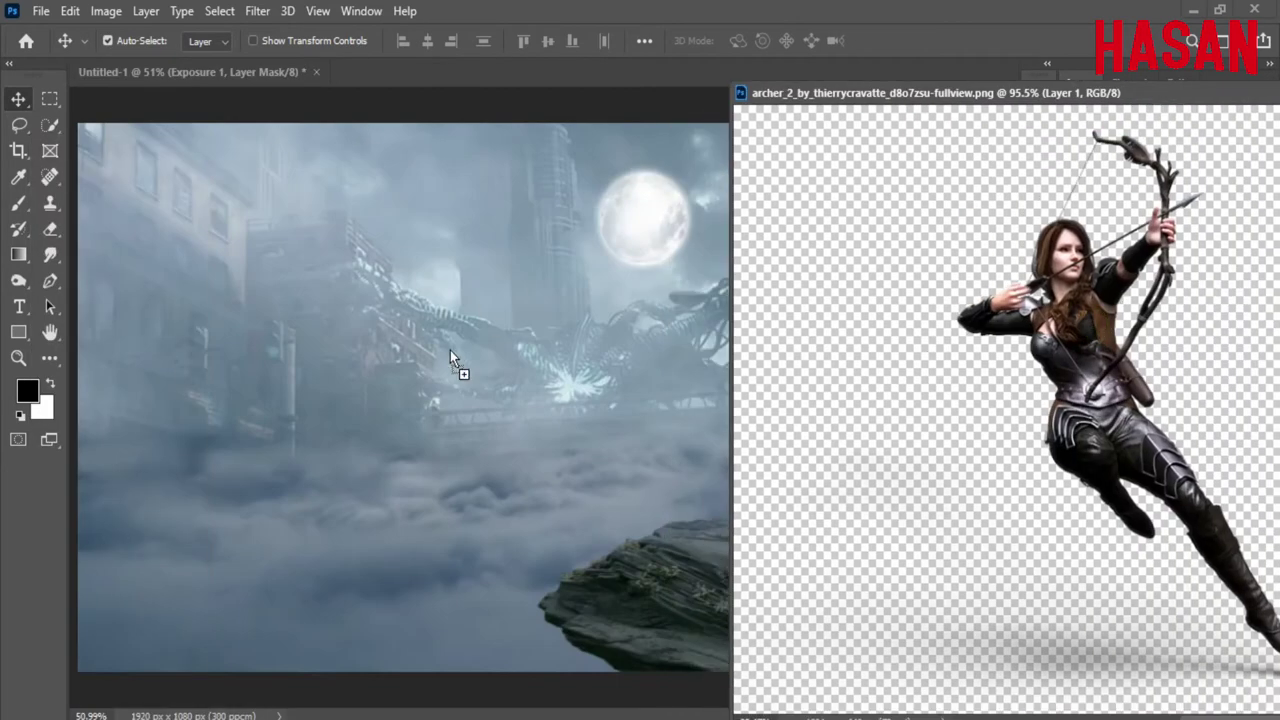
{"action": "left_click_drag", "start_coordinate": [450, 360], "coordinate": [455, 365]}
{"action": "key", "text": "ctrl+w"}
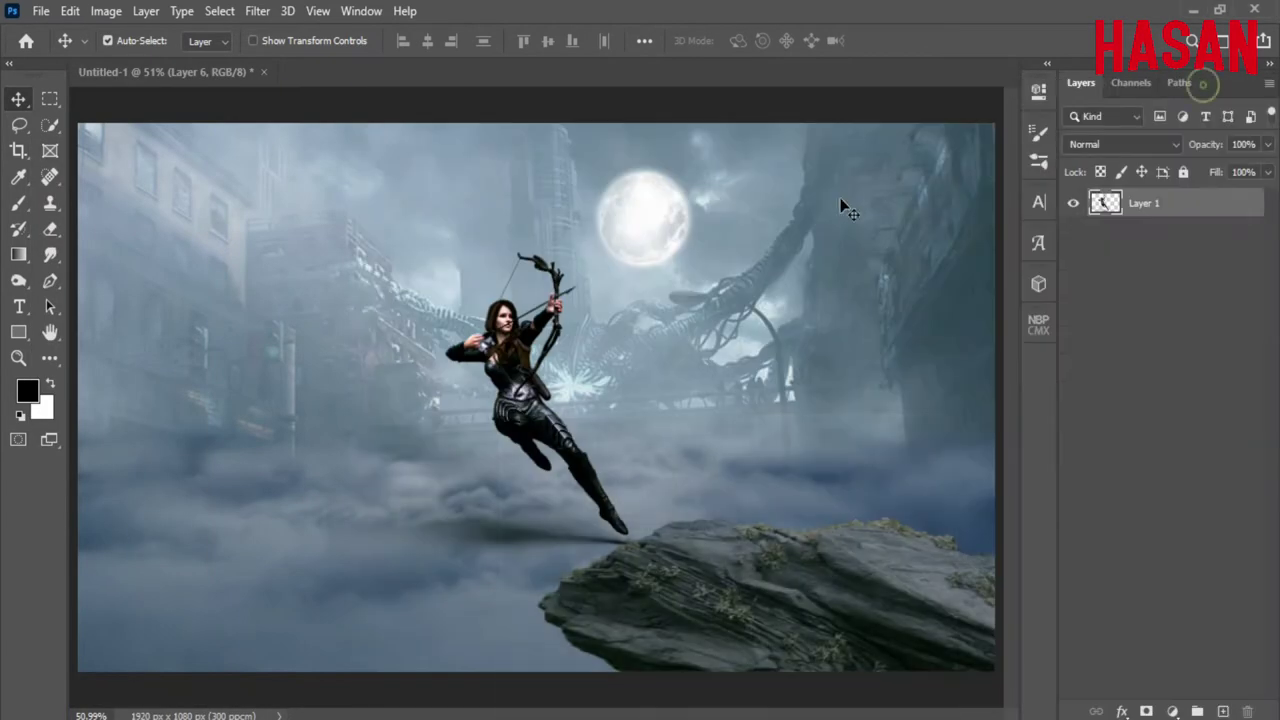
Step: Flip the archer horizontally, move her onto the rock ledge and rotate her about 12°
{"action": "key", "text": "ctrl+t"}
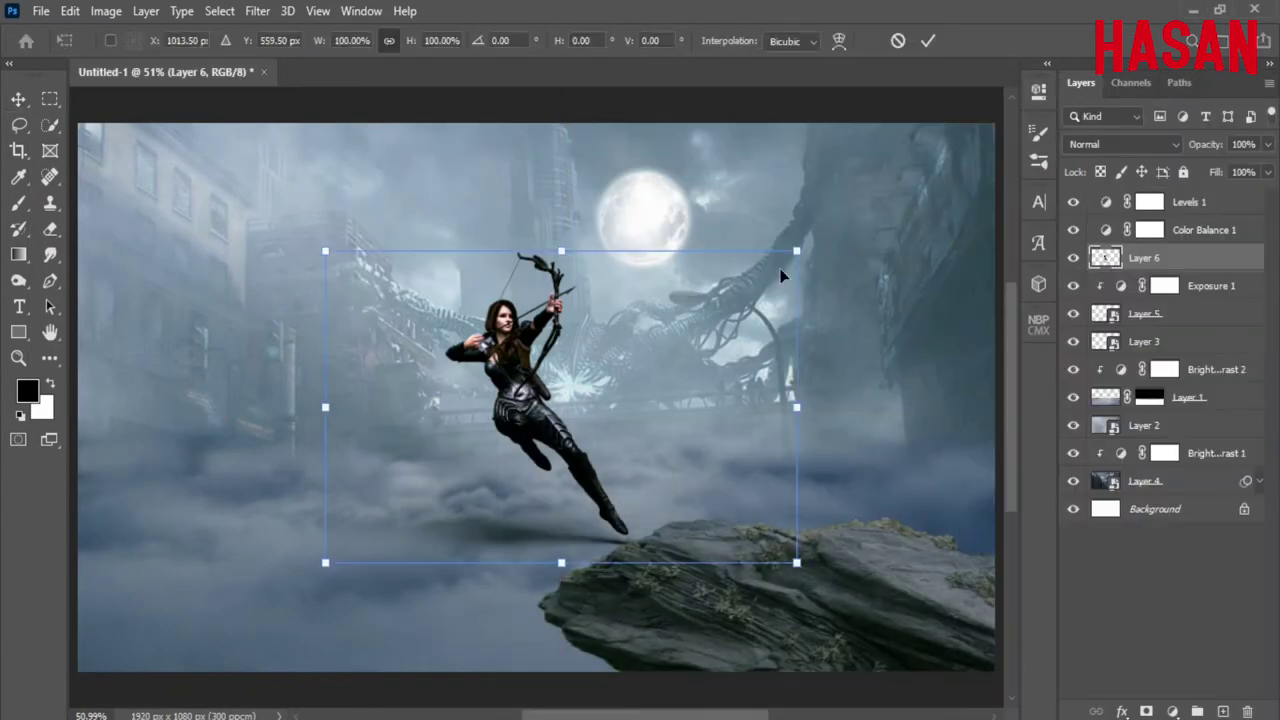
{"action": "right_click", "coordinate": [780, 271]}
{"action": "left_click", "coordinate": [606, 404]}
{"action": "left_click_drag", "start_coordinate": [653, 376], "coordinate": [825, 398]}
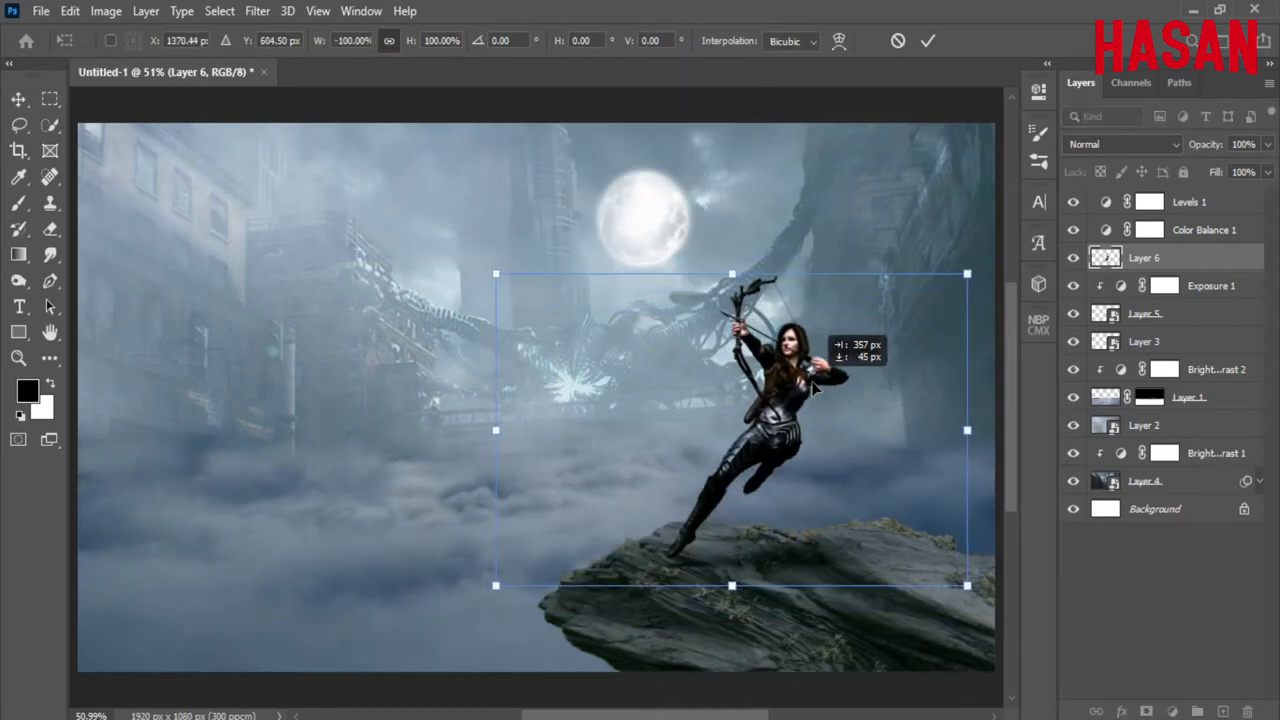
{"action": "left_click_drag", "start_coordinate": [985, 262], "coordinate": [942, 211]}
{"action": "left_click_drag", "start_coordinate": [744, 460], "coordinate": [748, 449]}
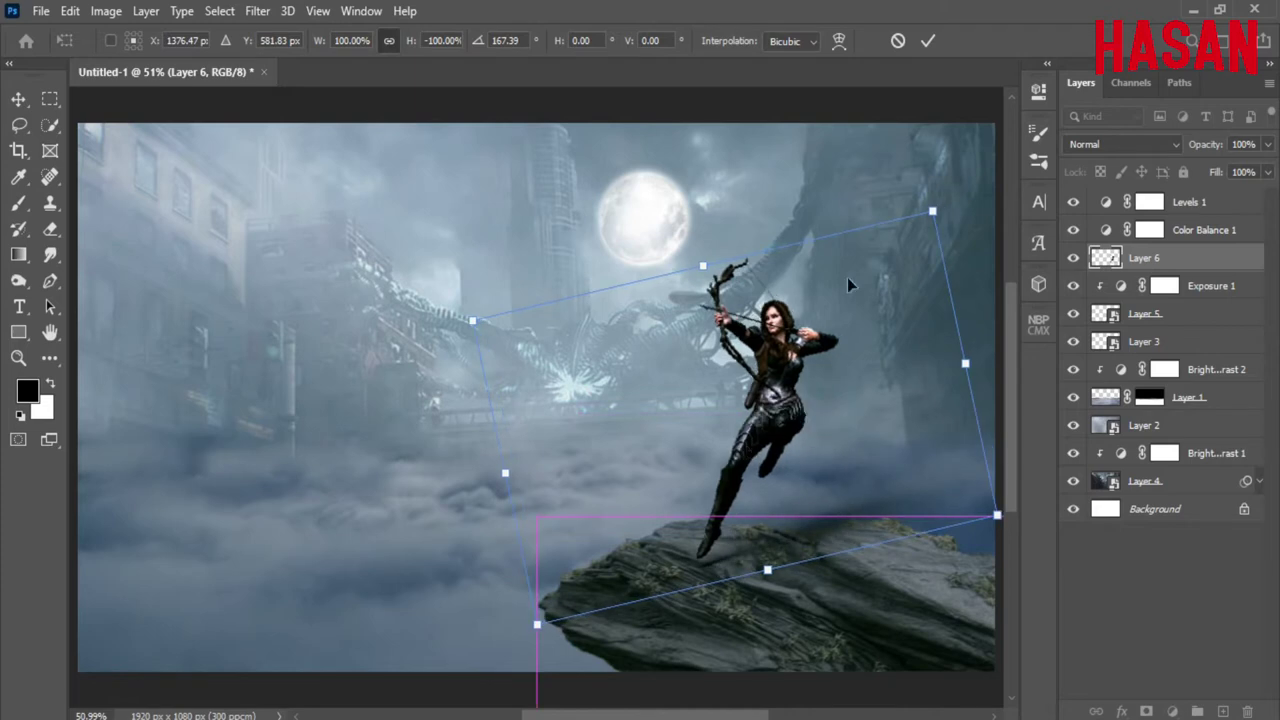
{"action": "left_click", "coordinate": [928, 41]}
{"action": "scroll", "coordinate": [757, 514], "scroll_direction": "up", "scroll_amount": 2}
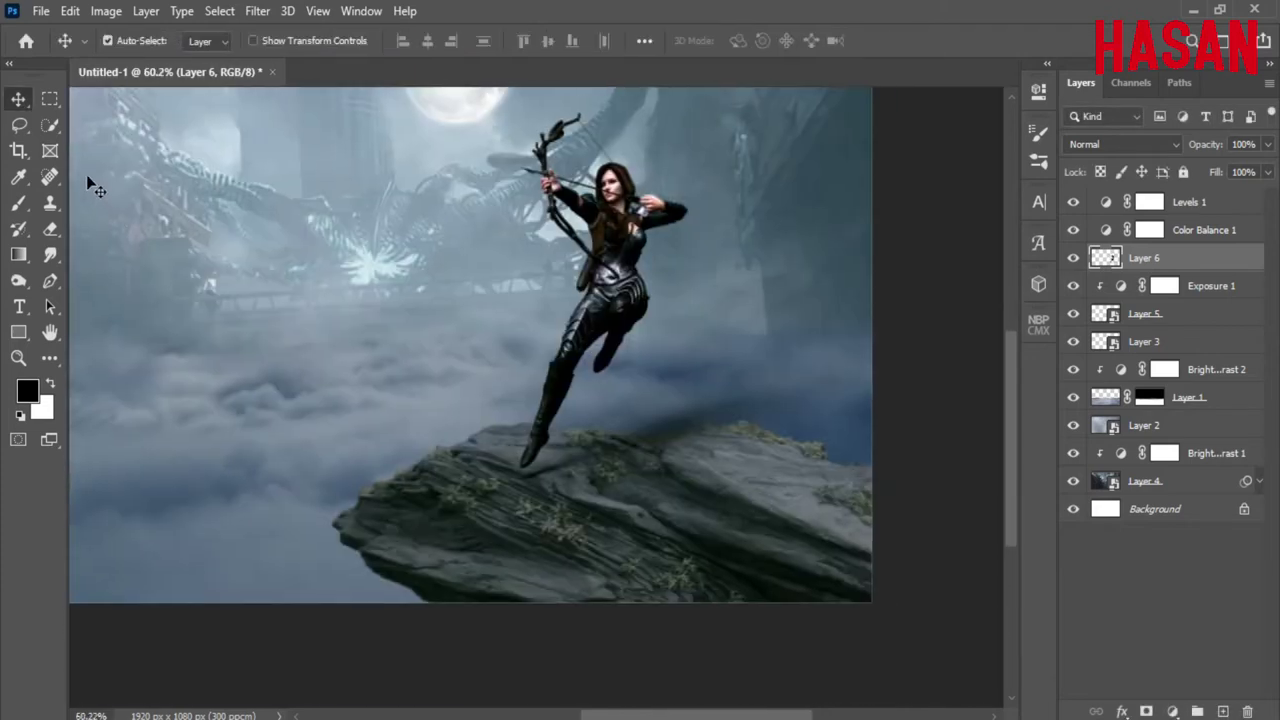
Step: Load the archer's outline as a selection, invert it, then deselect
{"action": "left_click", "coordinate": [18, 124]}
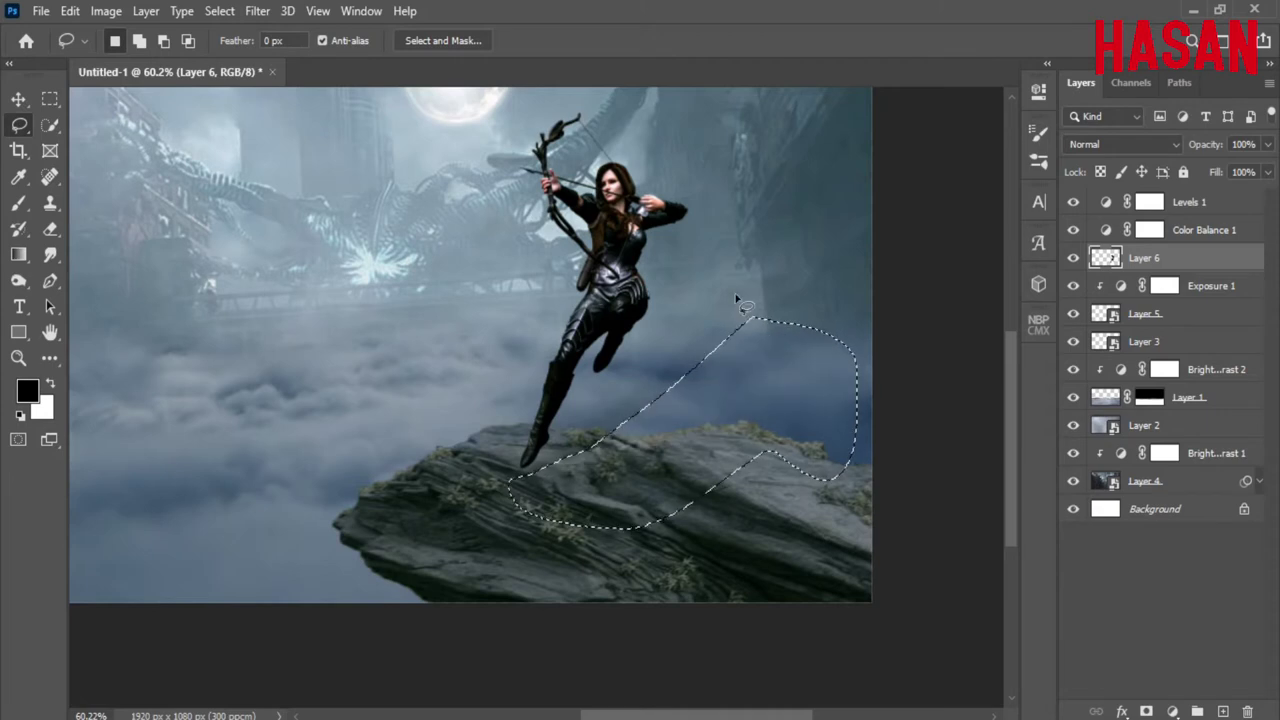
{"action": "left_click", "coordinate": [219, 11]}
{"action": "left_click", "coordinate": [243, 48]}
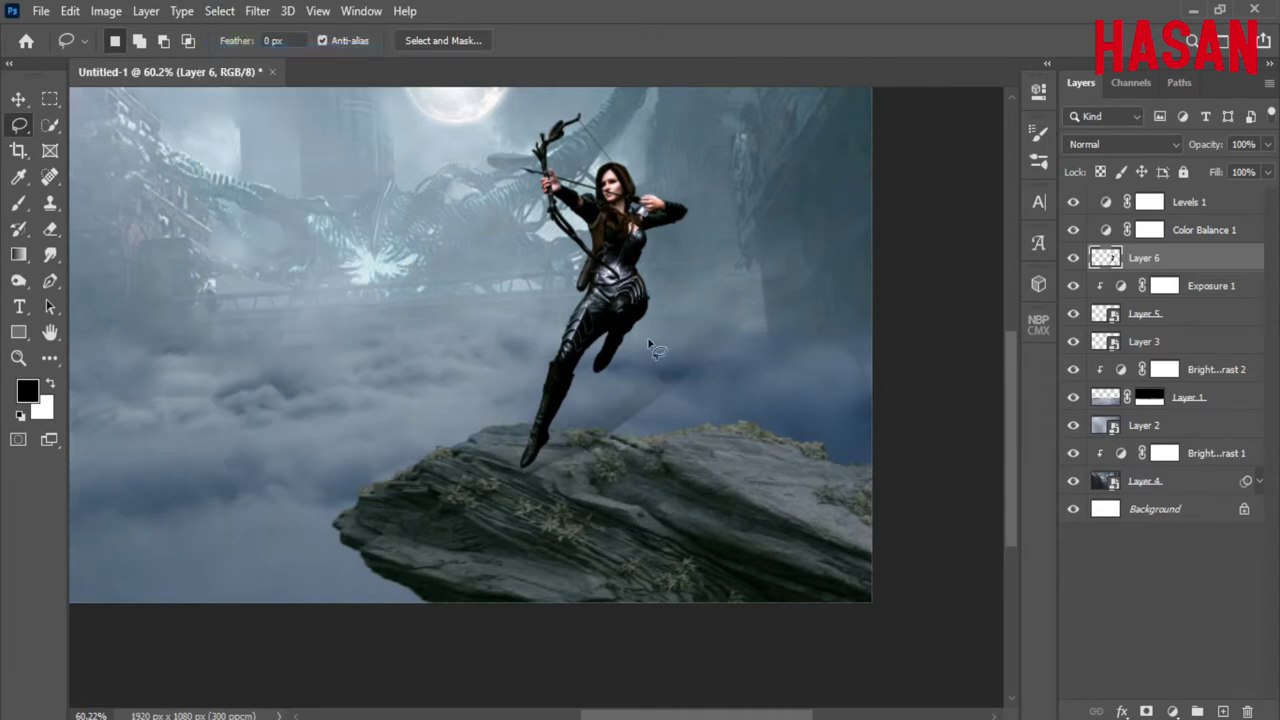
{"action": "left_click", "coordinate": [1110, 258], "text": "ctrl"}
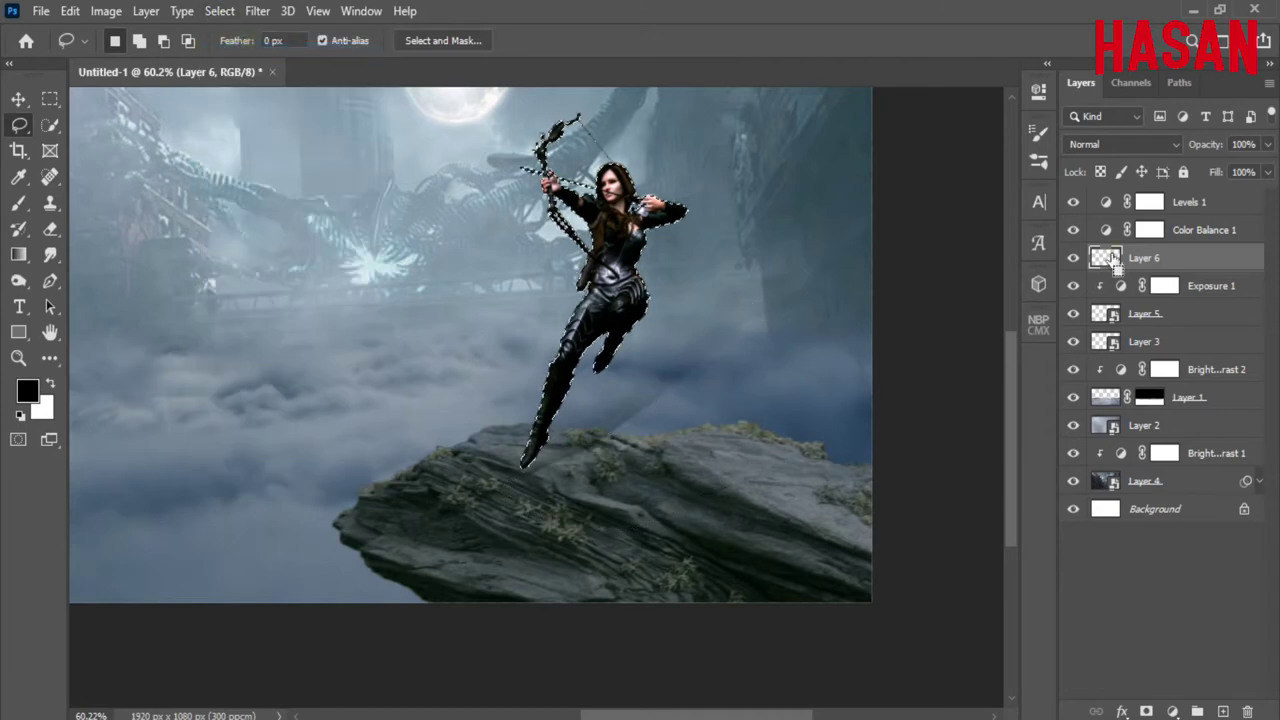
{"action": "left_click", "coordinate": [219, 11]}
{"action": "left_click", "coordinate": [257, 92]}
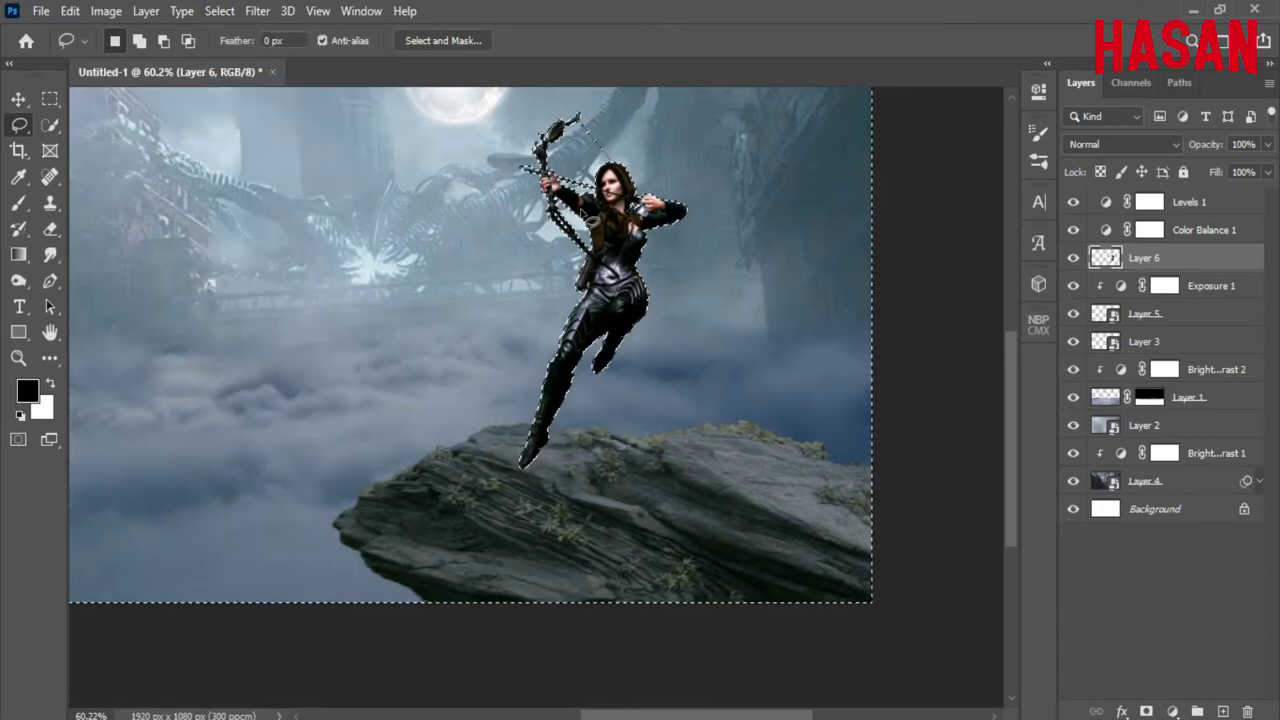
{"action": "left_click", "coordinate": [219, 11]}
{"action": "left_click", "coordinate": [240, 52]}
{"action": "key", "text": "ctrl+0"}
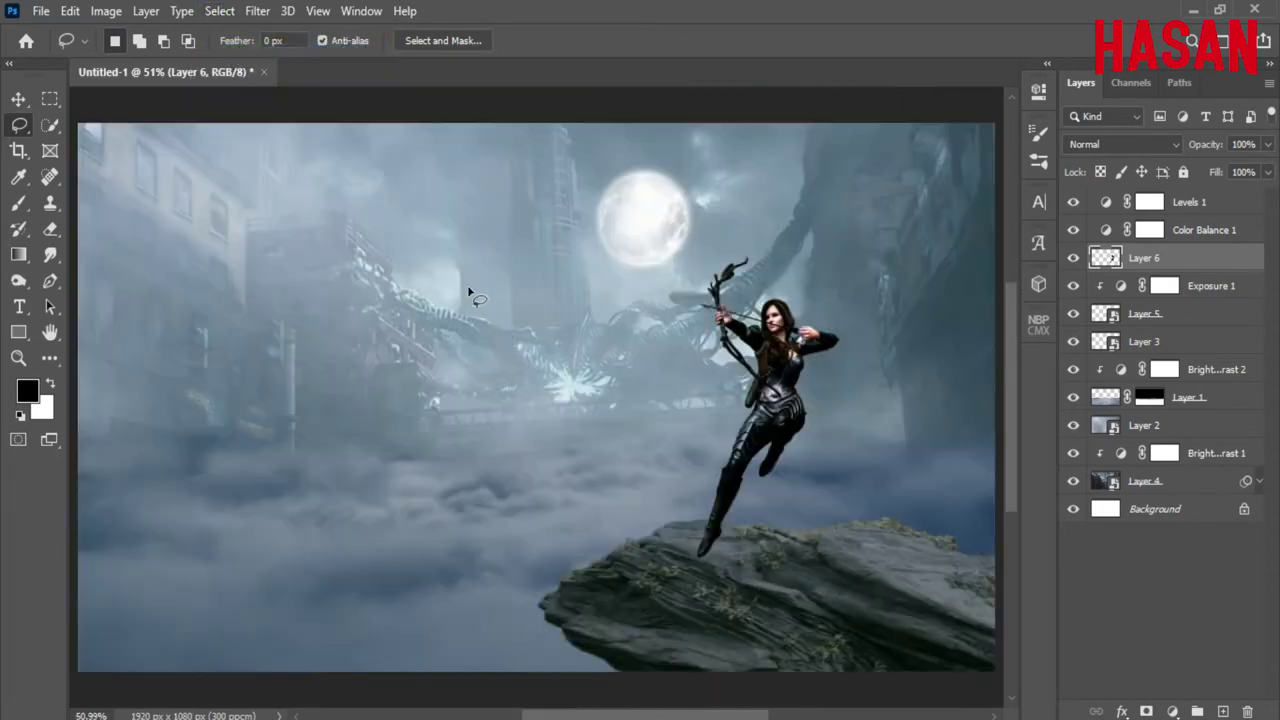
Step: Convert the archer layer to a smart object and tilt her about 17° forward, shifted up-left
{"action": "right_click", "coordinate": [1174, 260]}
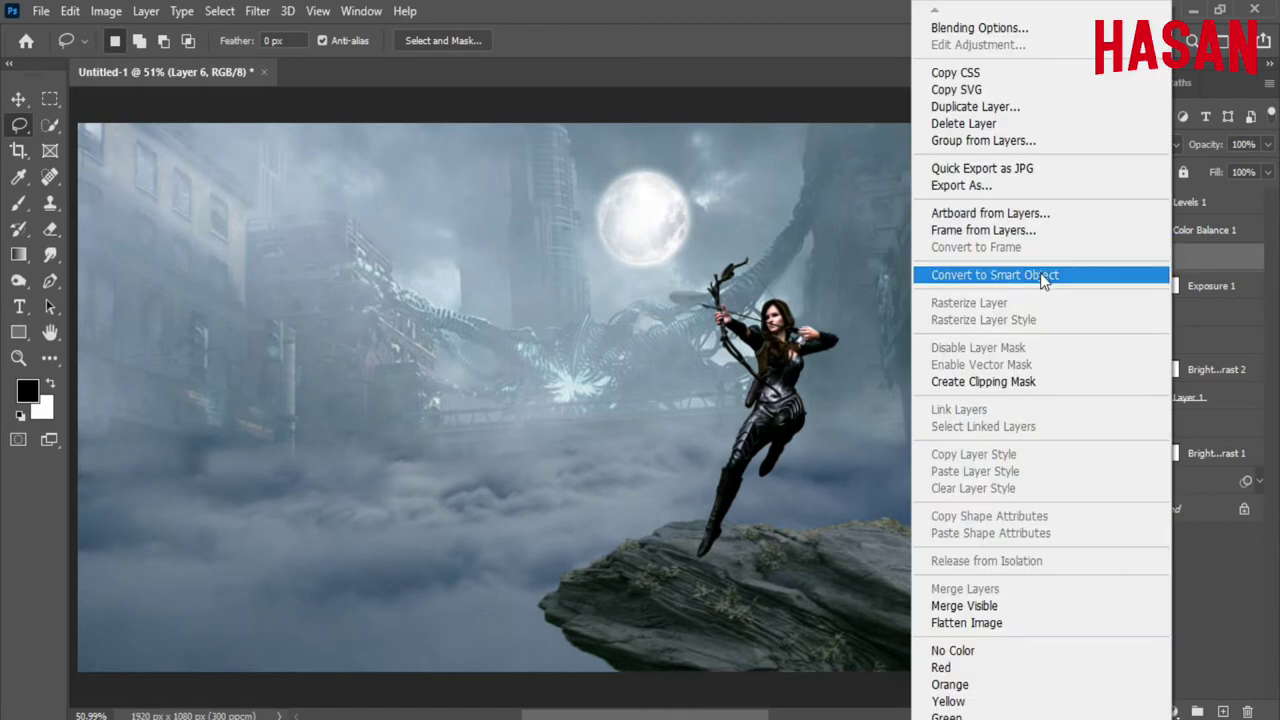
{"action": "left_click", "coordinate": [1000, 274]}
{"action": "key", "text": "ctrl+t"}
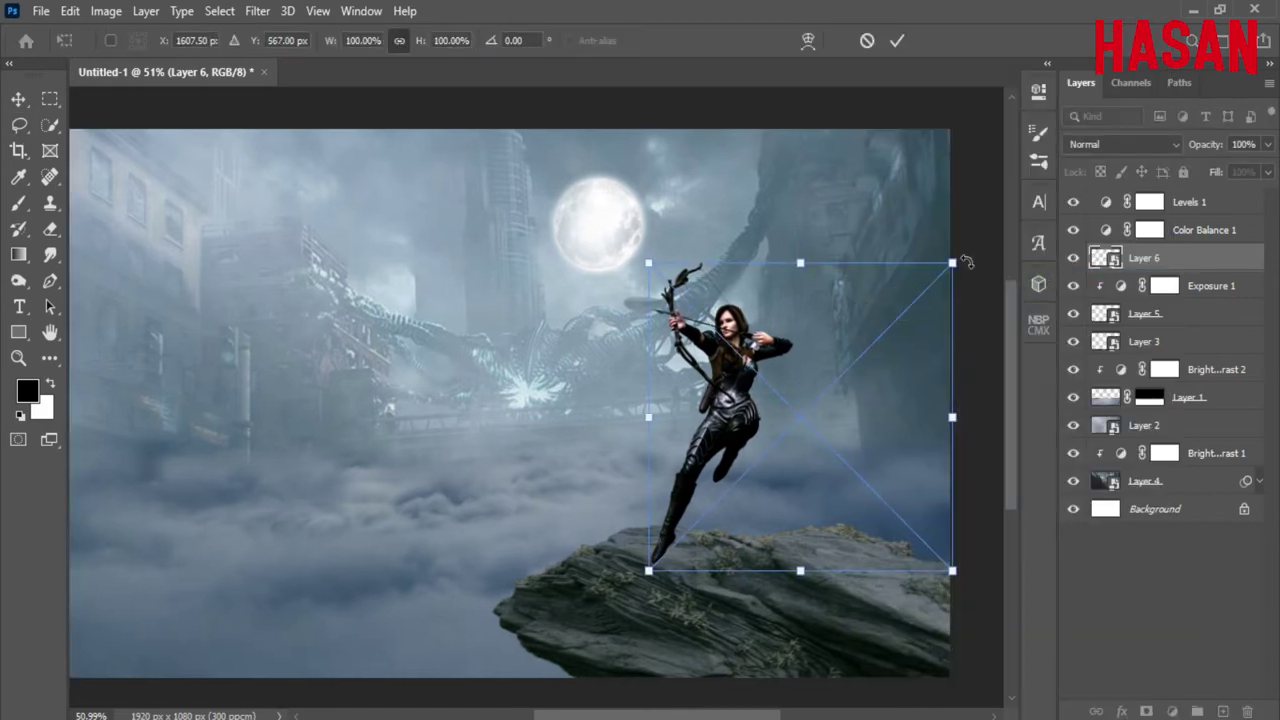
{"action": "left_click_drag", "start_coordinate": [966, 263], "coordinate": [988, 205]}
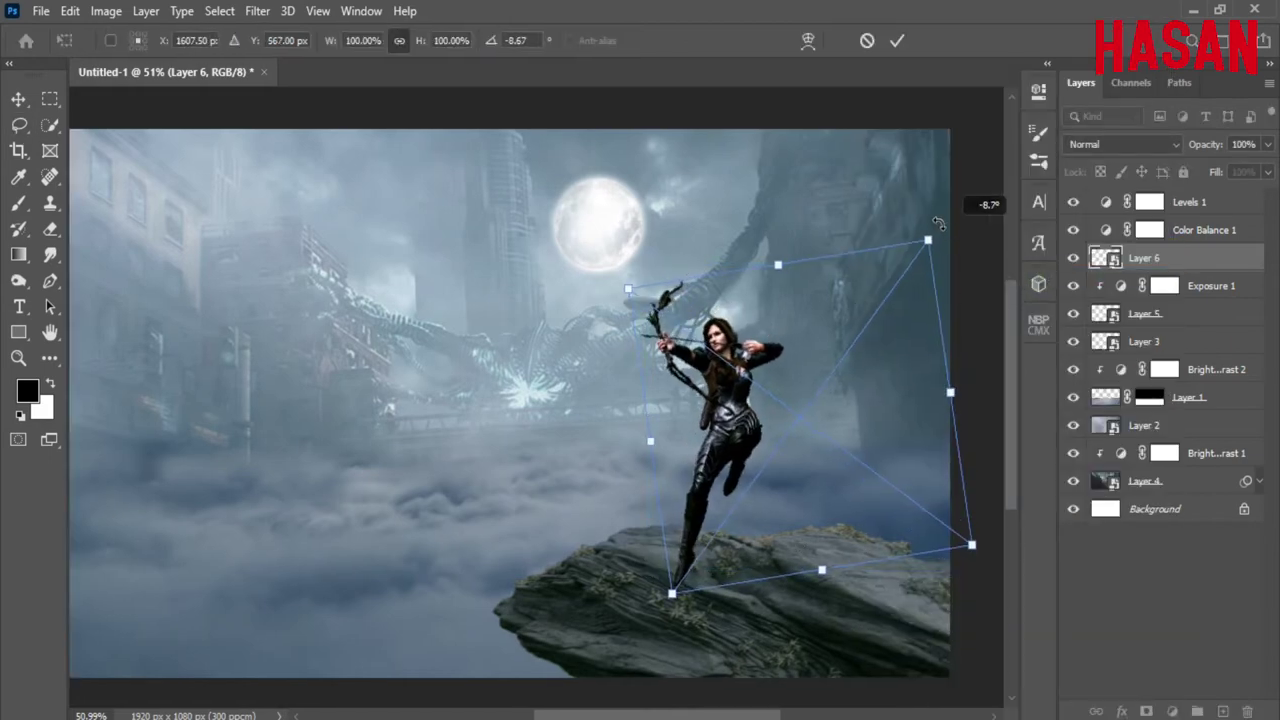
{"action": "left_click_drag", "start_coordinate": [754, 438], "coordinate": [746, 401]}
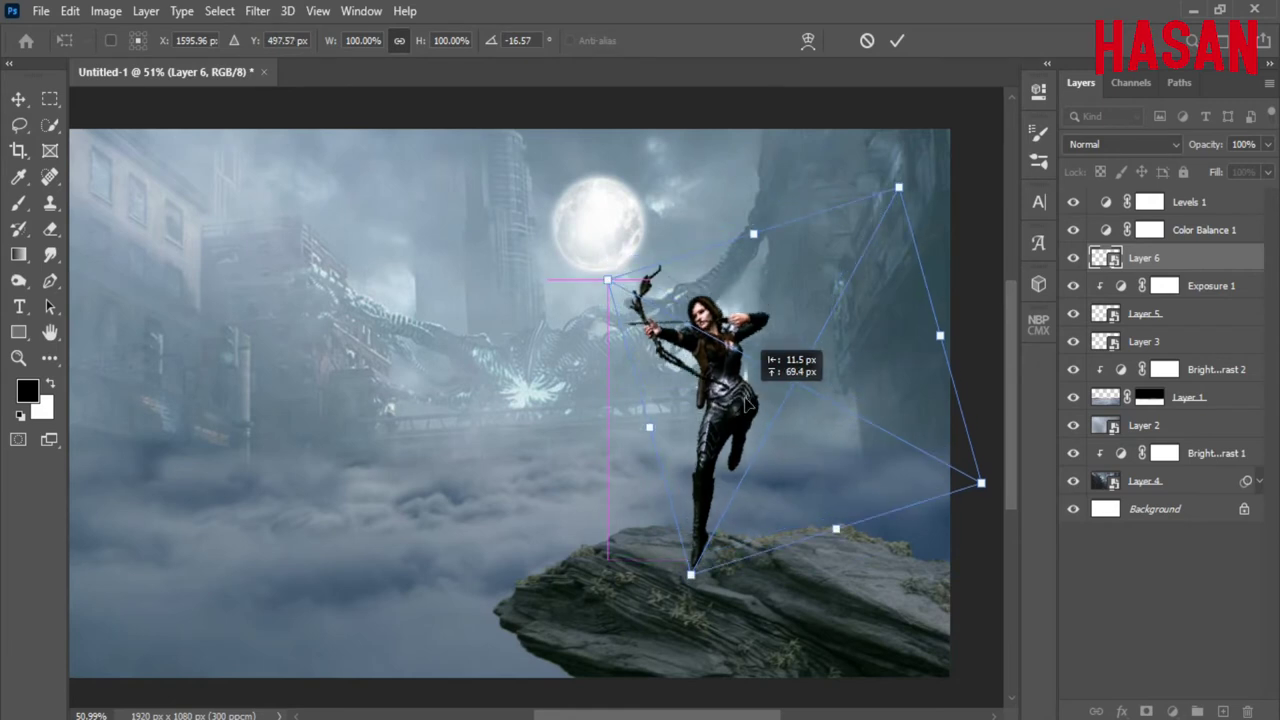
{"action": "key", "text": "Return"}
{"action": "key", "text": "l"}
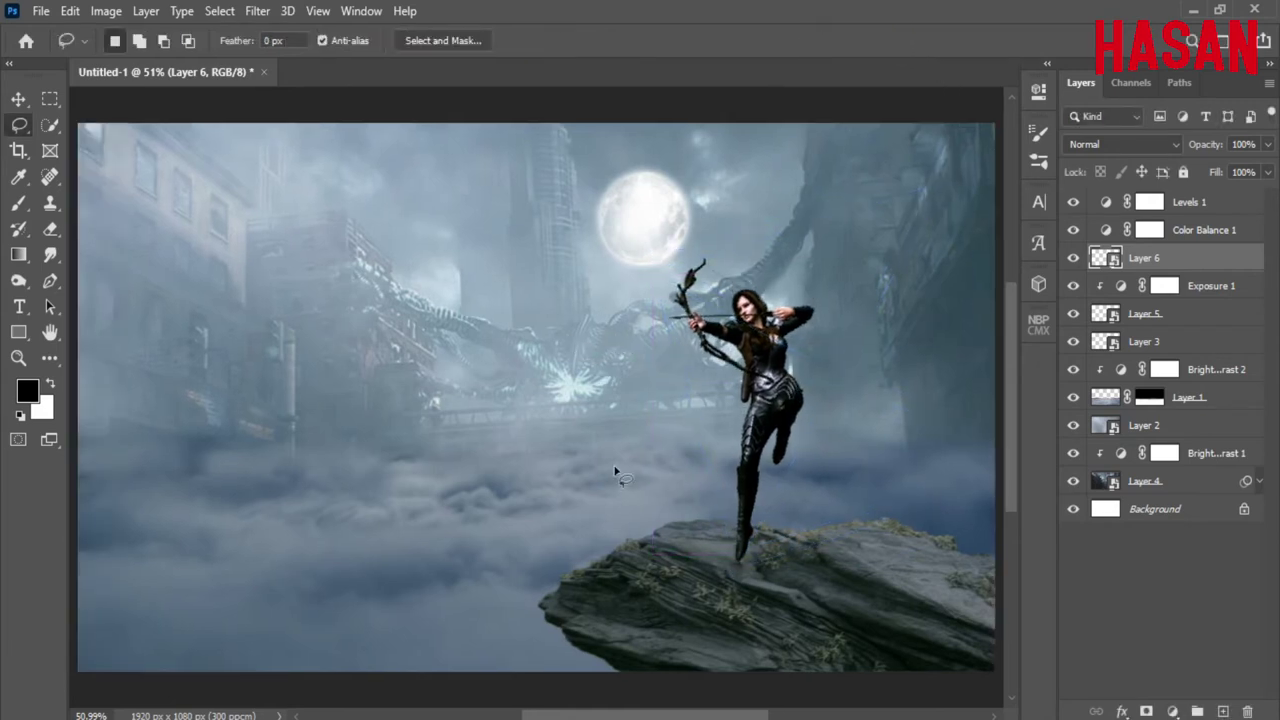
{"action": "left_click", "coordinate": [17, 100]}
{"action": "mouse_move", "coordinate": [15, 627]}
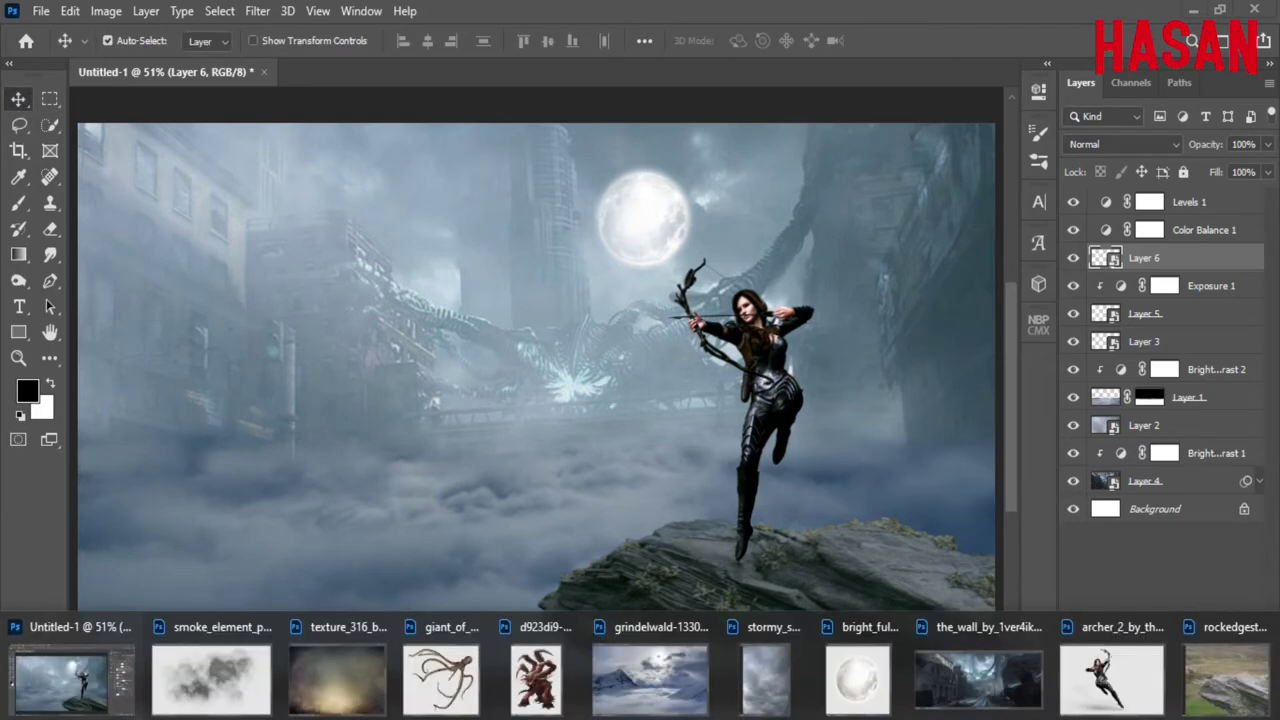
Step: Drag the tentacled monster image into the composite as Layer 0 copy
{"action": "left_click", "coordinate": [537, 680]}
{"action": "left_click_drag", "start_coordinate": [1188, 110], "coordinate": [1073, 107]}
{"action": "left_click_drag", "start_coordinate": [955, 420], "coordinate": [515, 405]}
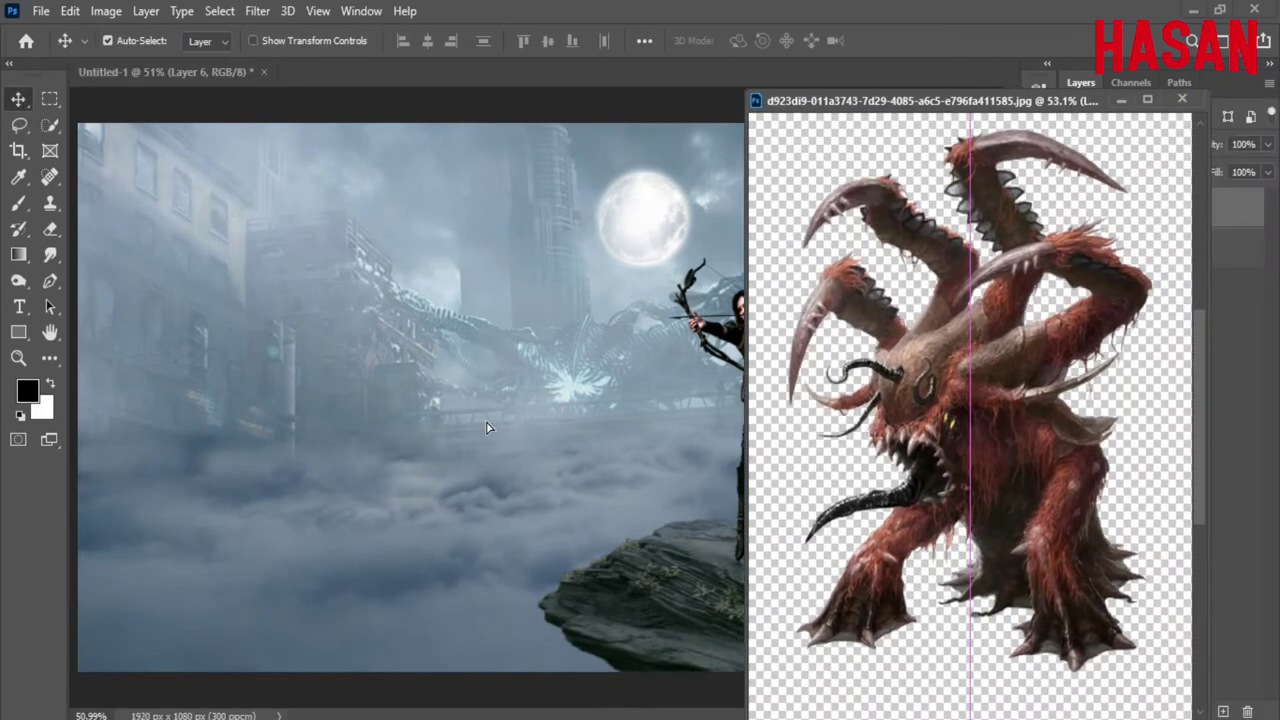
{"action": "left_click", "coordinate": [1121, 100]}
Step: Flip the monster horizontally to face the archer, then rotate, enlarge and place it on the left
{"action": "key", "text": "ctrl+t"}
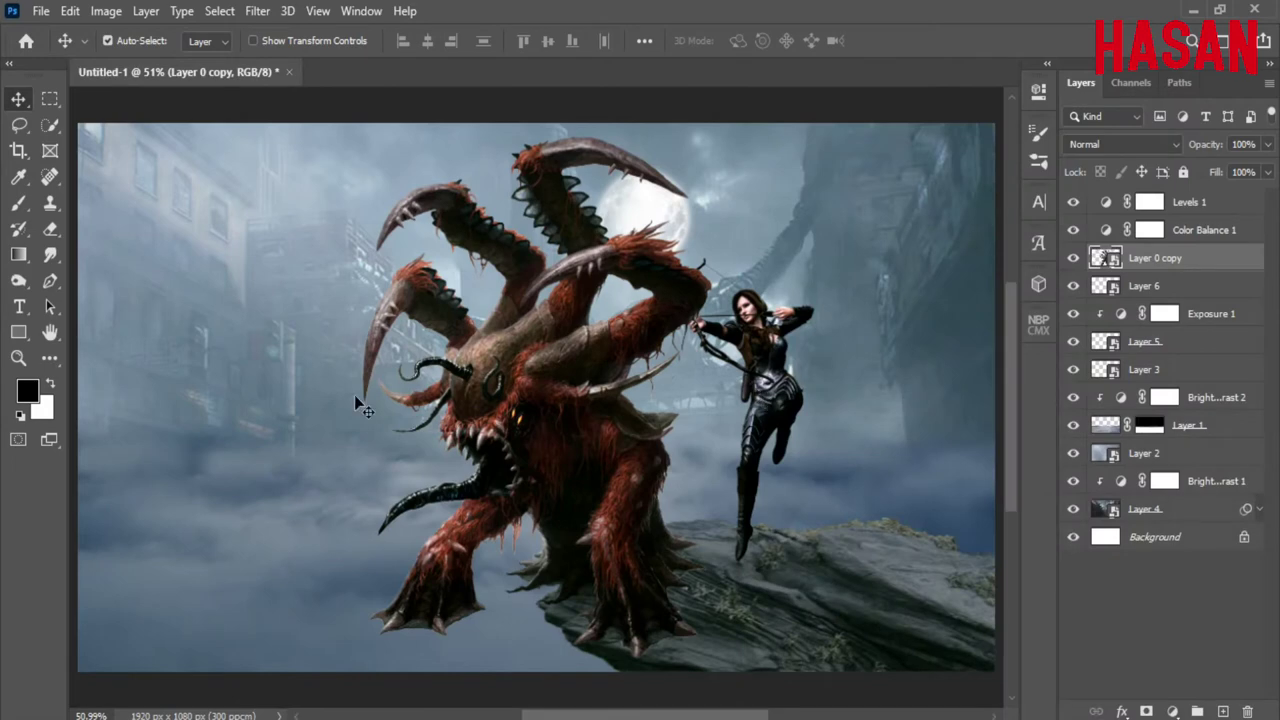
{"action": "right_click", "coordinate": [519, 397]}
{"action": "left_click", "coordinate": [640, 357]}
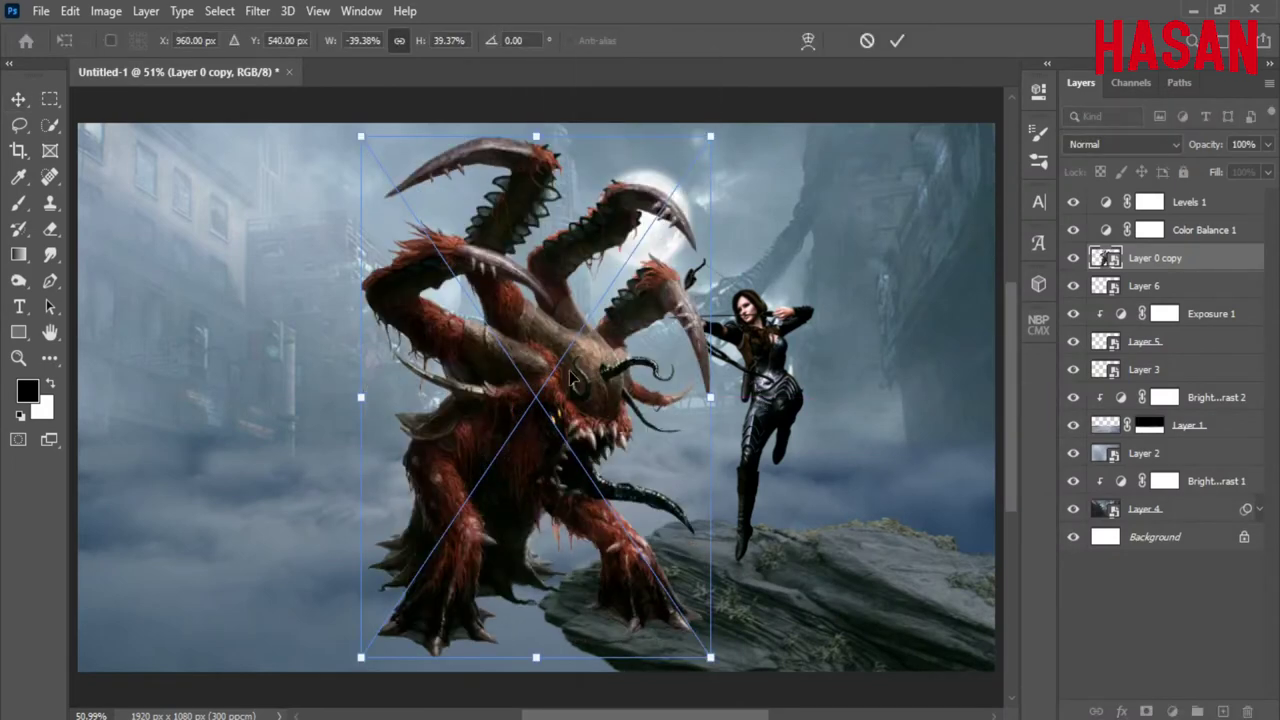
{"action": "mouse_move", "coordinate": [569, 370]}
{"action": "left_mouse_down"}
{"action": "mouse_move", "coordinate": [300, 390]}
{"action": "mouse_move", "coordinate": [297, 410]}
{"action": "left_mouse_up"}
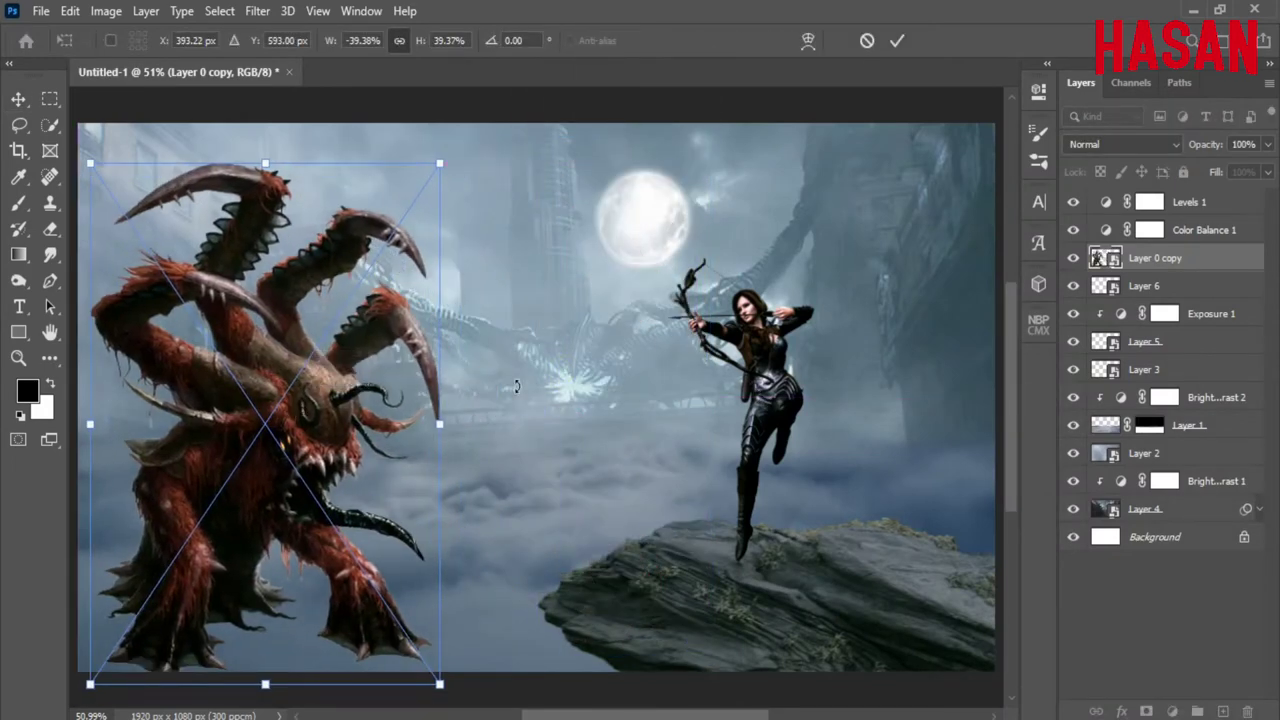
{"action": "left_click_drag", "start_coordinate": [517, 386], "coordinate": [480, 205]}
{"action": "mouse_move", "coordinate": [318, 387]}
{"action": "left_mouse_down"}
{"action": "mouse_move", "coordinate": [253, 425]}
{"action": "mouse_move", "coordinate": [308, 400]}
{"action": "left_mouse_up"}
{"action": "left_click_drag", "start_coordinate": [480, 293], "coordinate": [460, 268]}
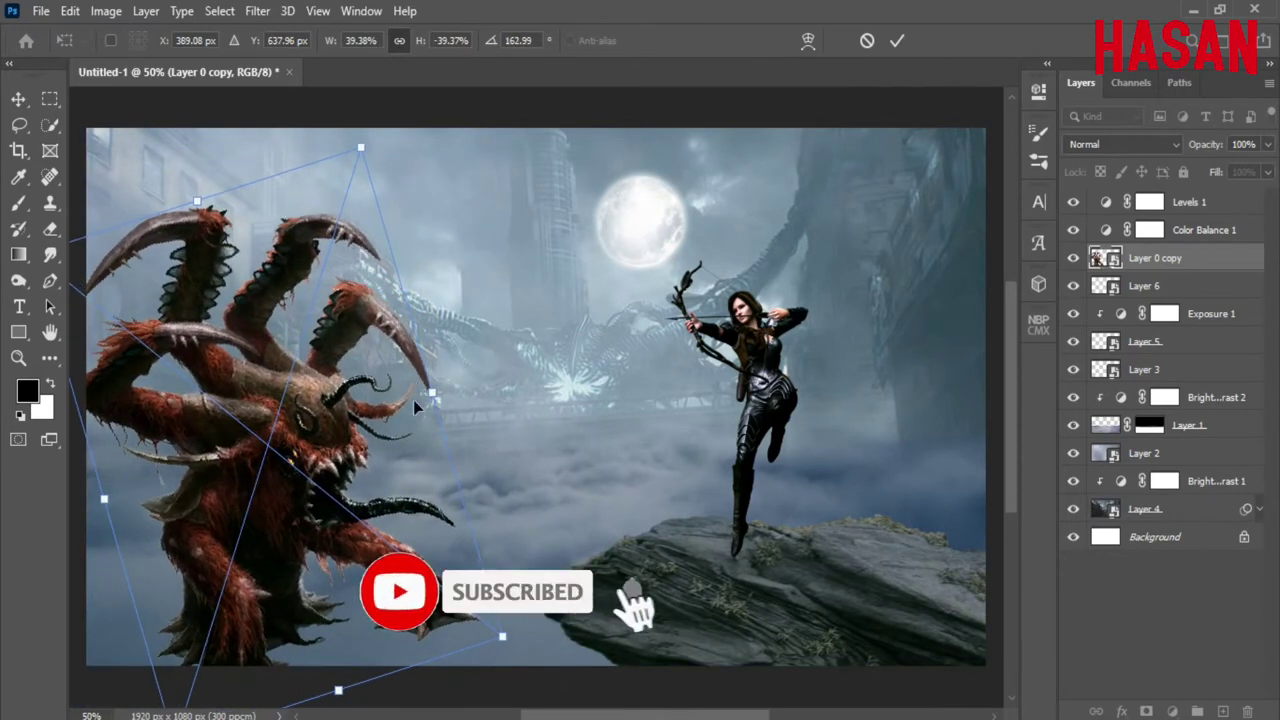
{"action": "left_click_drag", "start_coordinate": [445, 383], "coordinate": [458, 367]}
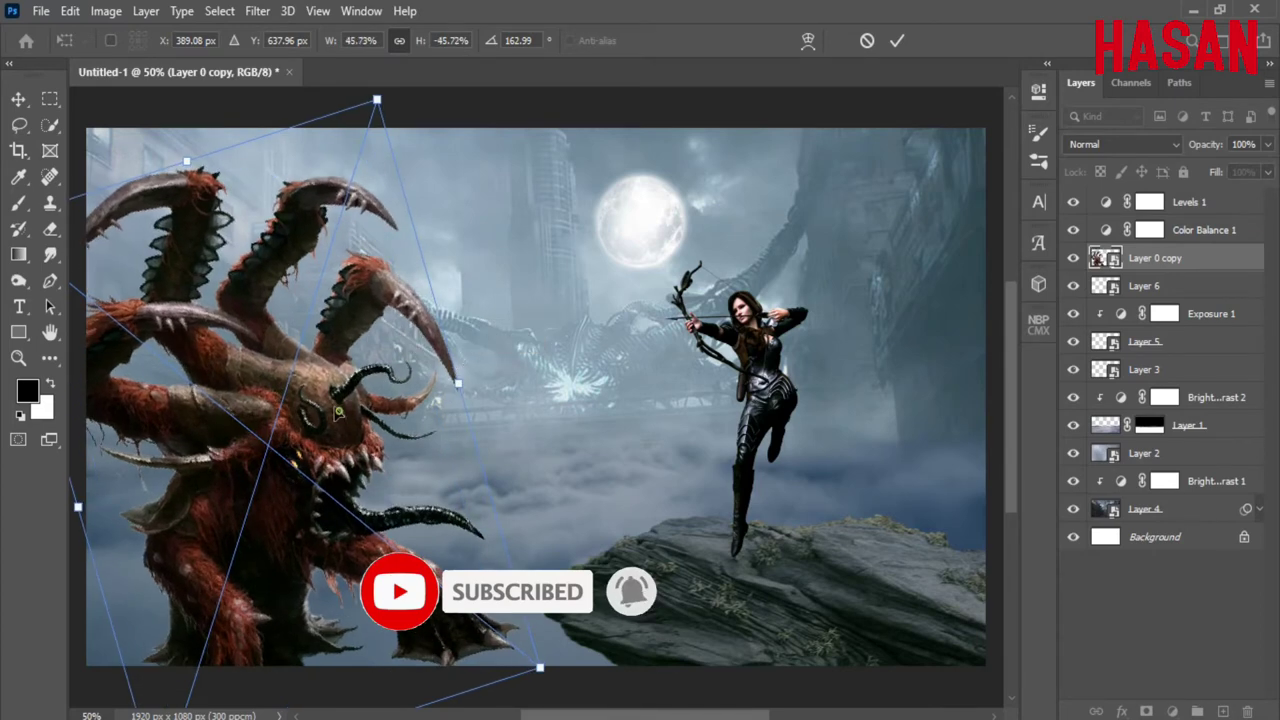
{"action": "left_click_drag", "start_coordinate": [339, 411], "coordinate": [330, 401]}
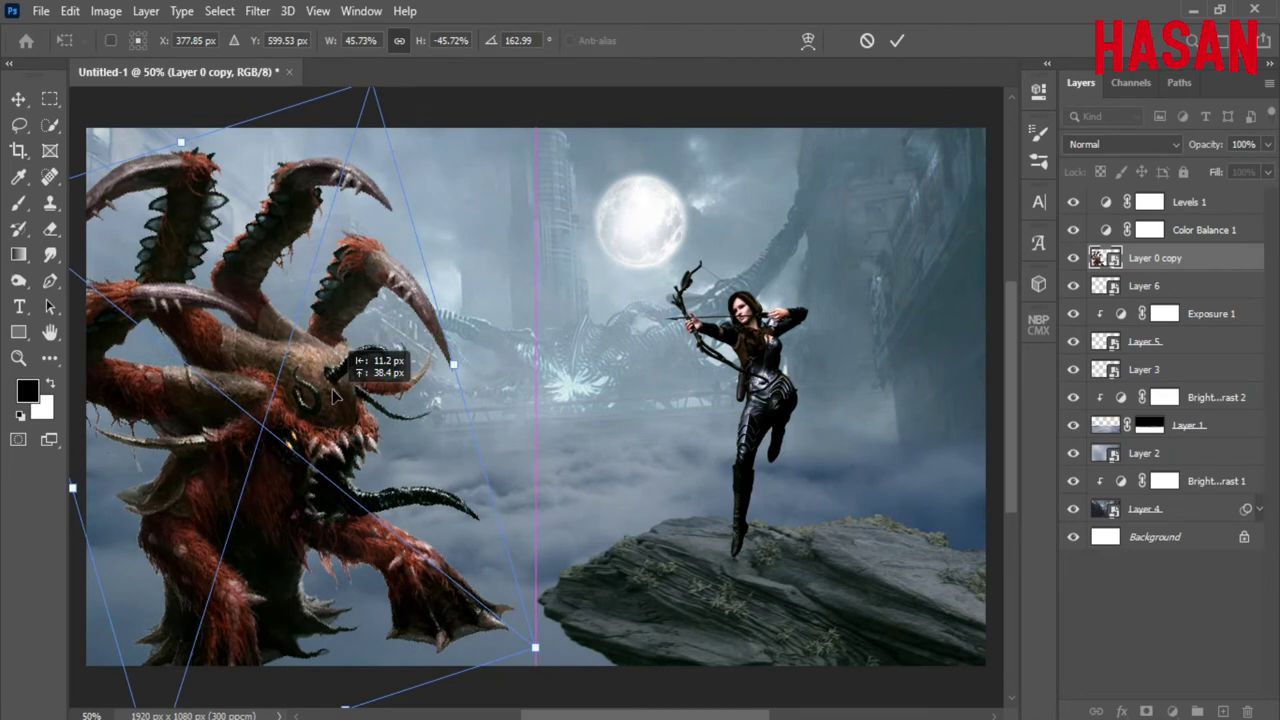
{"action": "left_click_drag", "start_coordinate": [341, 372], "coordinate": [347, 369]}
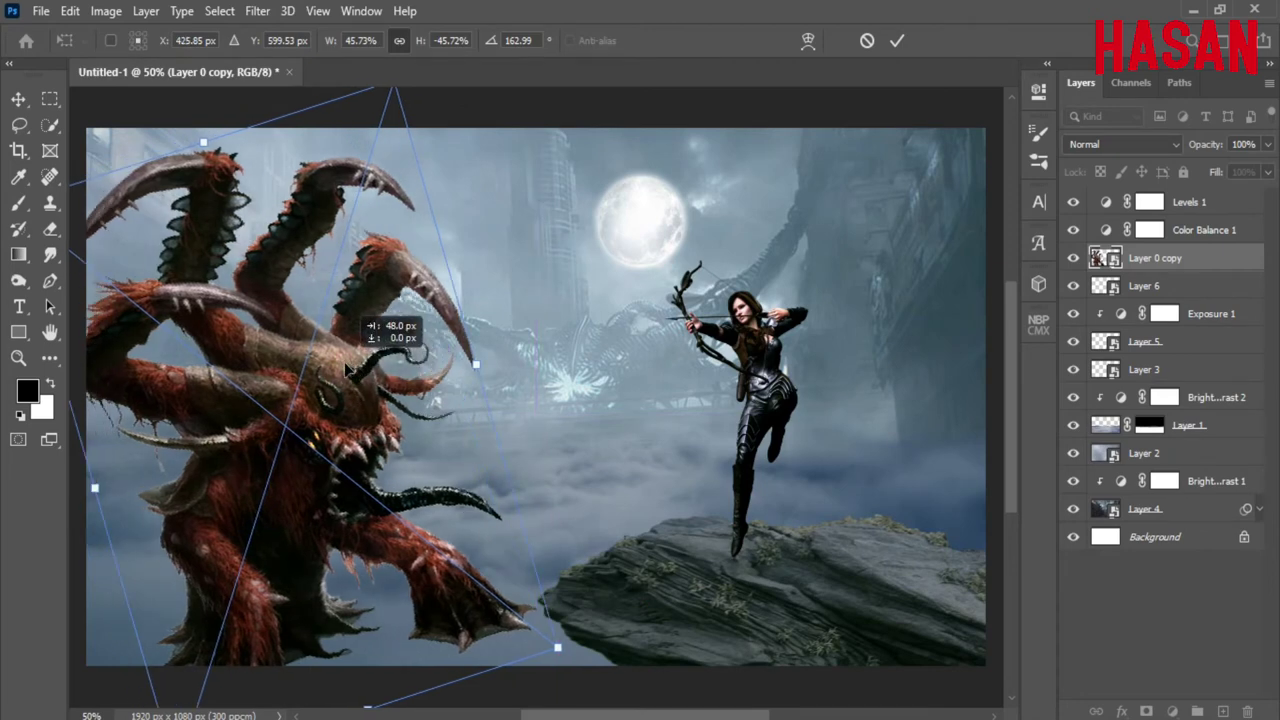
{"action": "left_click", "coordinate": [897, 42]}
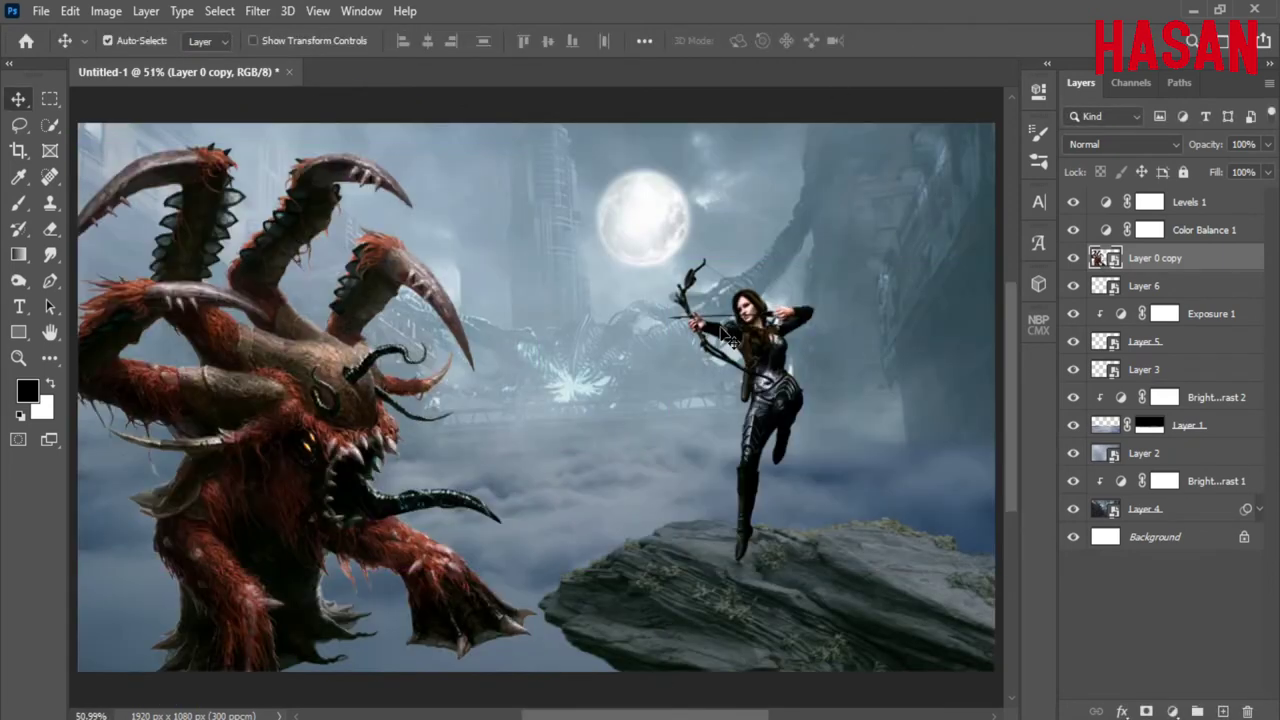
Step: Resize the archer and shift her slightly down and right
{"action": "left_click", "coordinate": [778, 362]}
{"action": "key", "text": "ctrl"}
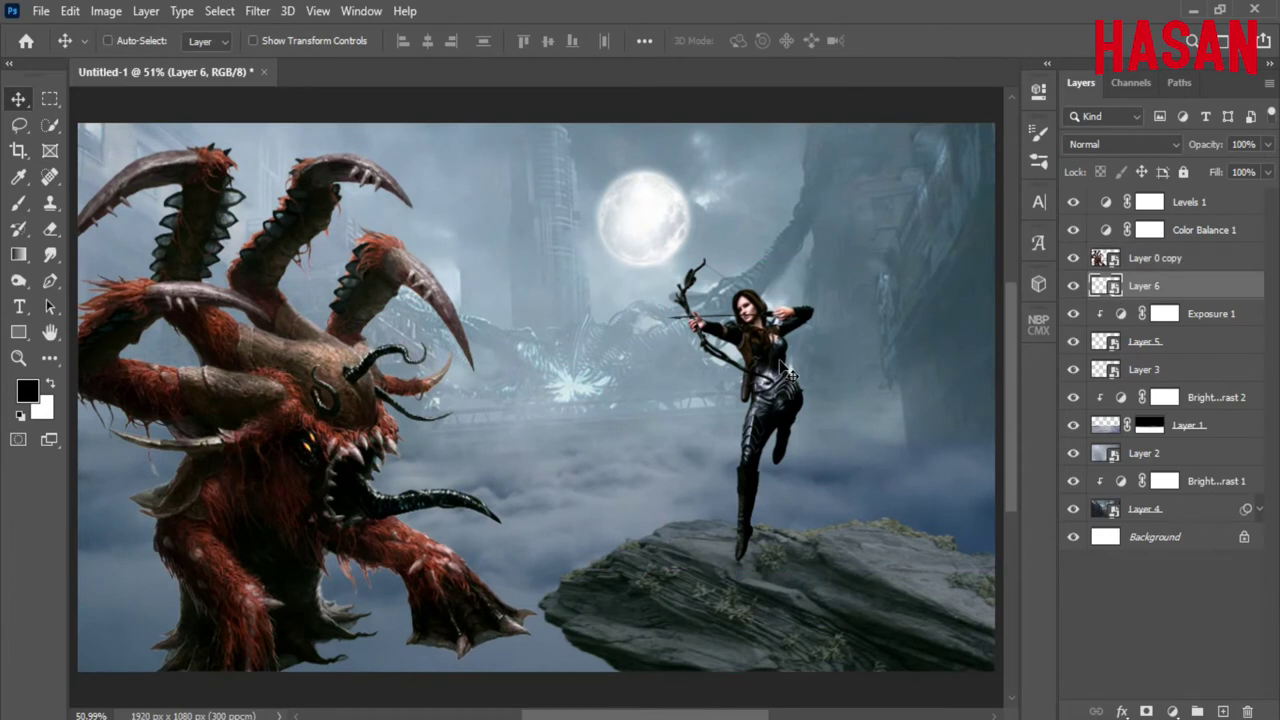
{"action": "key", "text": "ctrl+t"}
{"action": "scroll", "coordinate": [788, 372], "scroll_direction": "down", "scroll_amount": 2}
{"action": "mouse_move", "coordinate": [840, 346]}
{"action": "left_mouse_down"}
{"action": "mouse_move", "coordinate": [865, 322]}
{"action": "mouse_move", "coordinate": [849, 306]}
{"action": "left_mouse_up"}
{"action": "left_click_drag", "start_coordinate": [686, 370], "coordinate": [699, 386]}
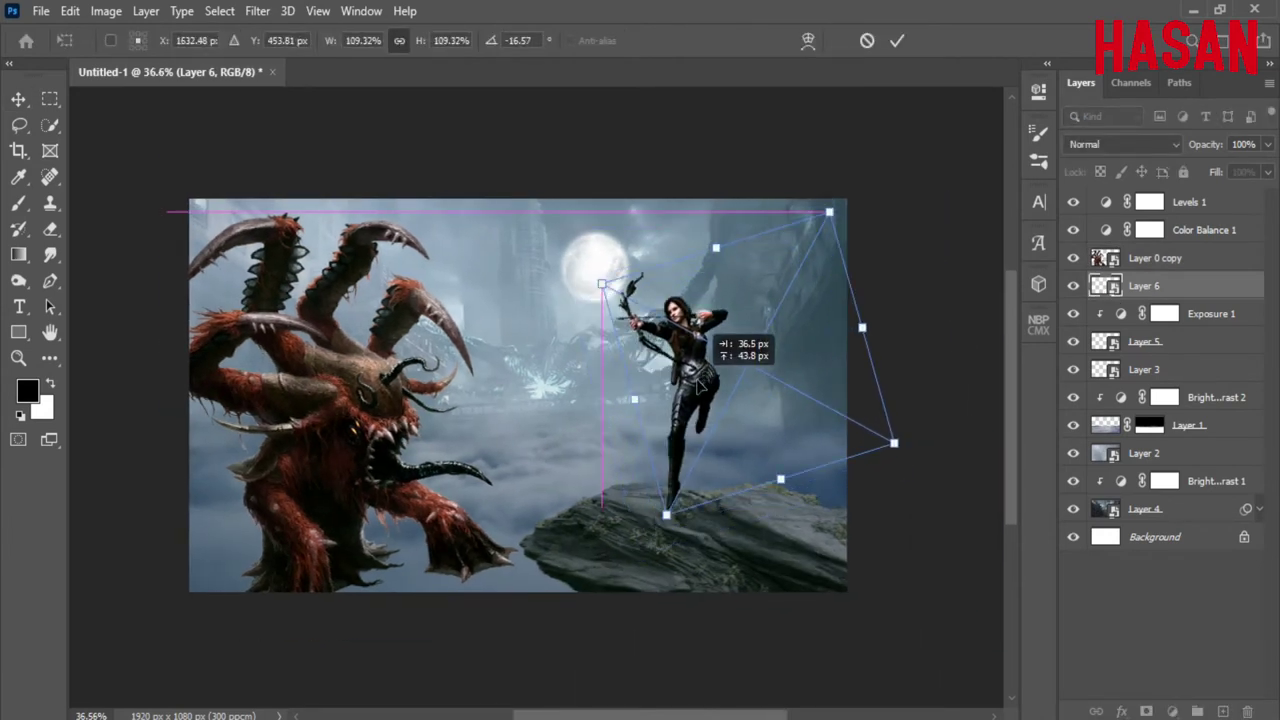
{"action": "left_click", "coordinate": [897, 40]}
Step: Rotate the archer further forward and nudge her up and right
{"action": "key", "text": "ctrl+0"}
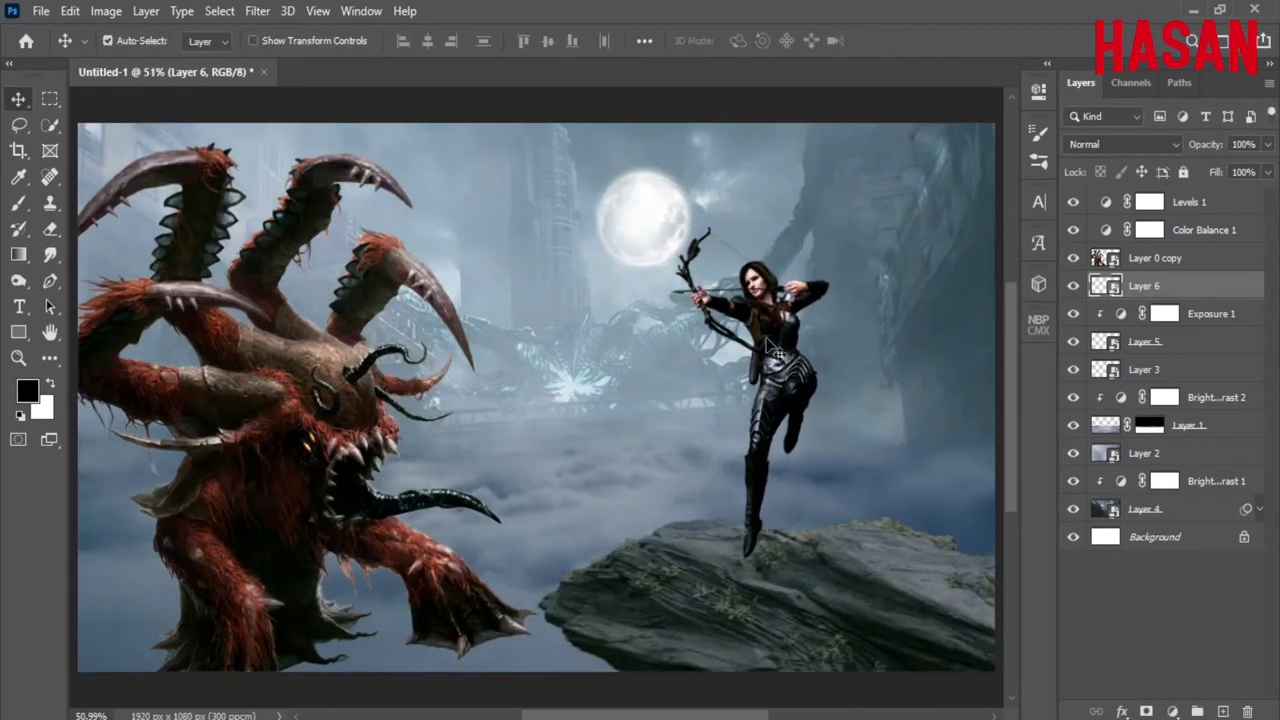
{"action": "key", "text": "ctrl+t"}
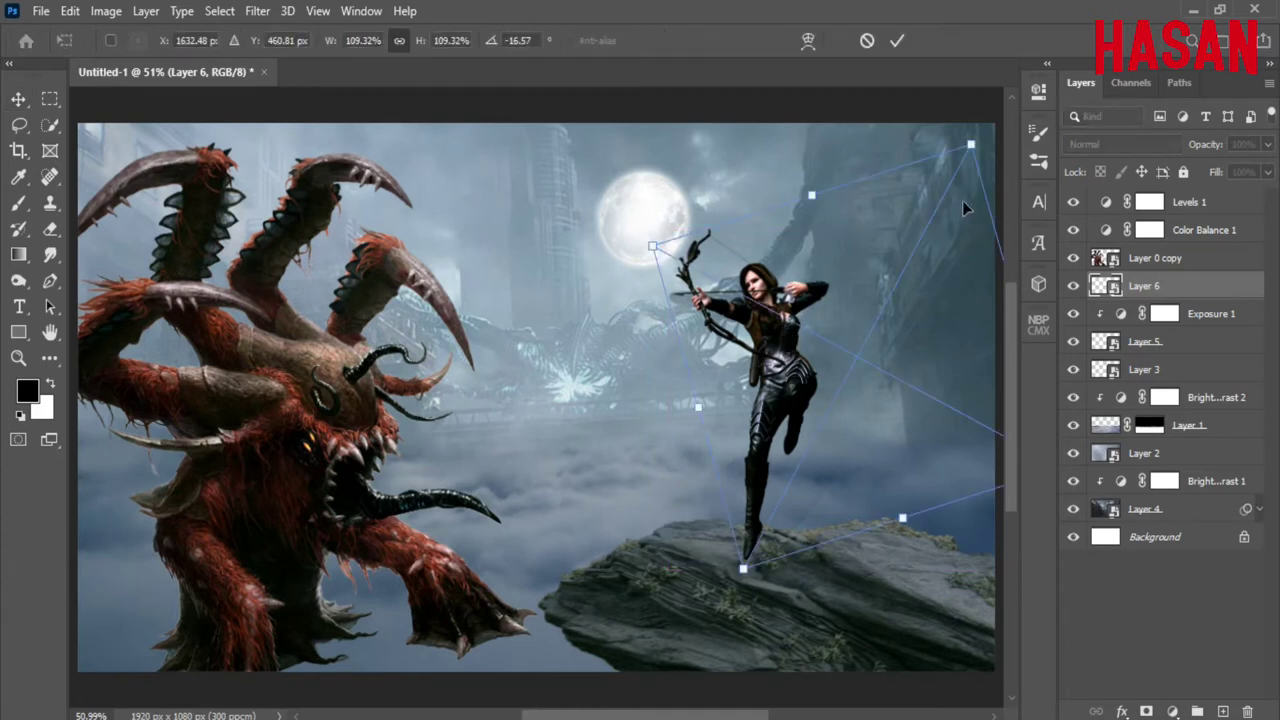
{"action": "left_click_drag", "start_coordinate": [640, 228], "coordinate": [663, 297]}
{"action": "left_click_drag", "start_coordinate": [778, 378], "coordinate": [787, 366]}
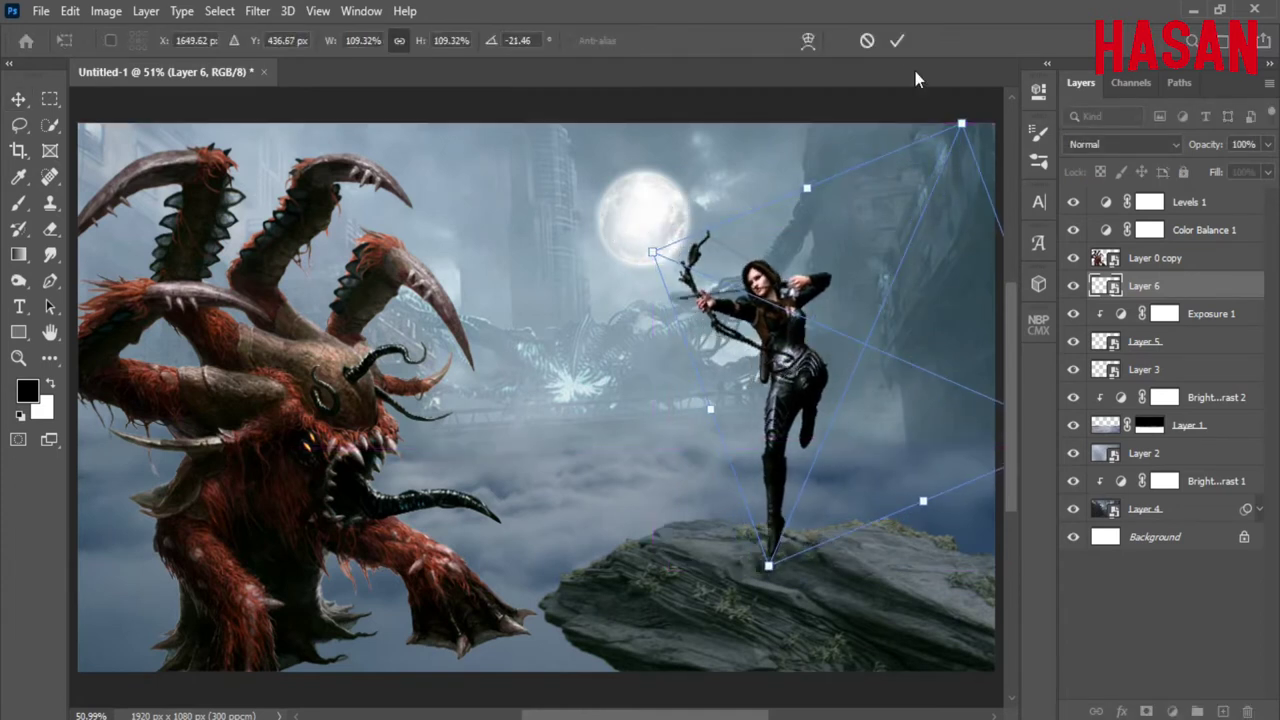
{"action": "left_click", "coordinate": [897, 40]}
Step: Move the monster lower and stretch it larger, adjusting its top edge
{"action": "key", "text": "ctrl"}
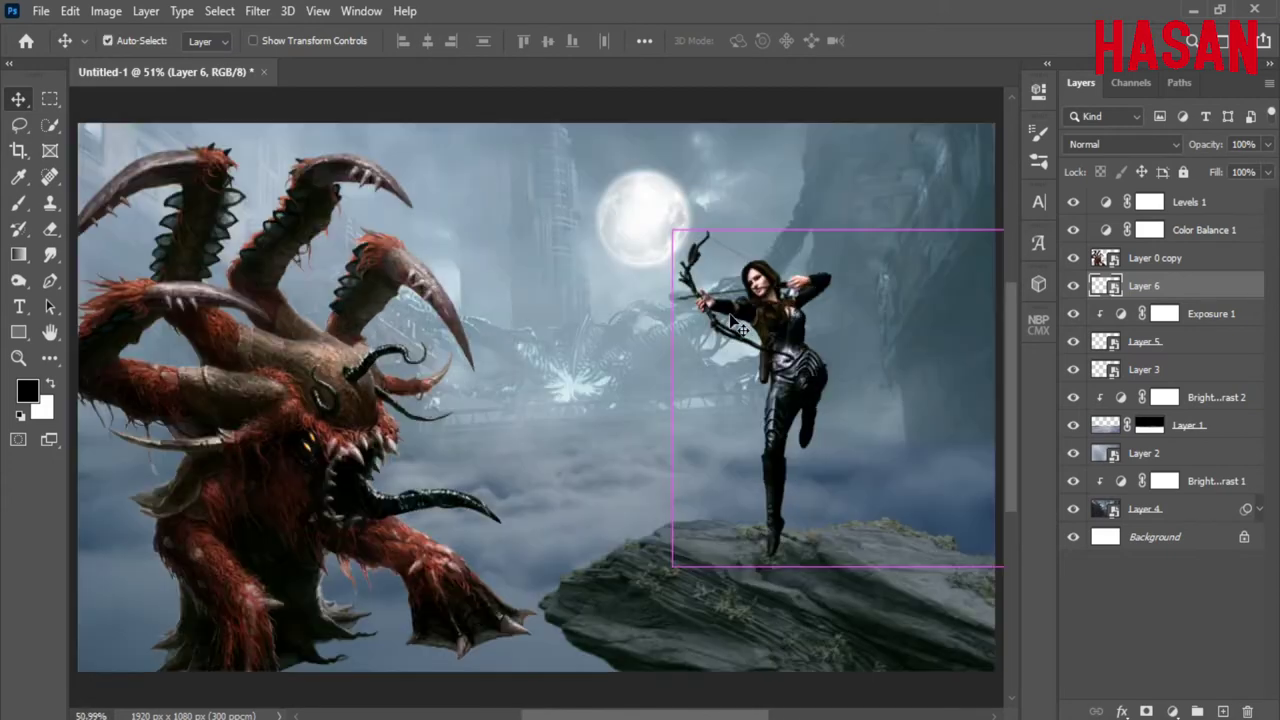
{"action": "left_click", "coordinate": [637, 372]}
{"action": "key", "text": "ctrl+t"}
{"action": "left_click_drag", "start_coordinate": [338, 355], "coordinate": [338, 393]}
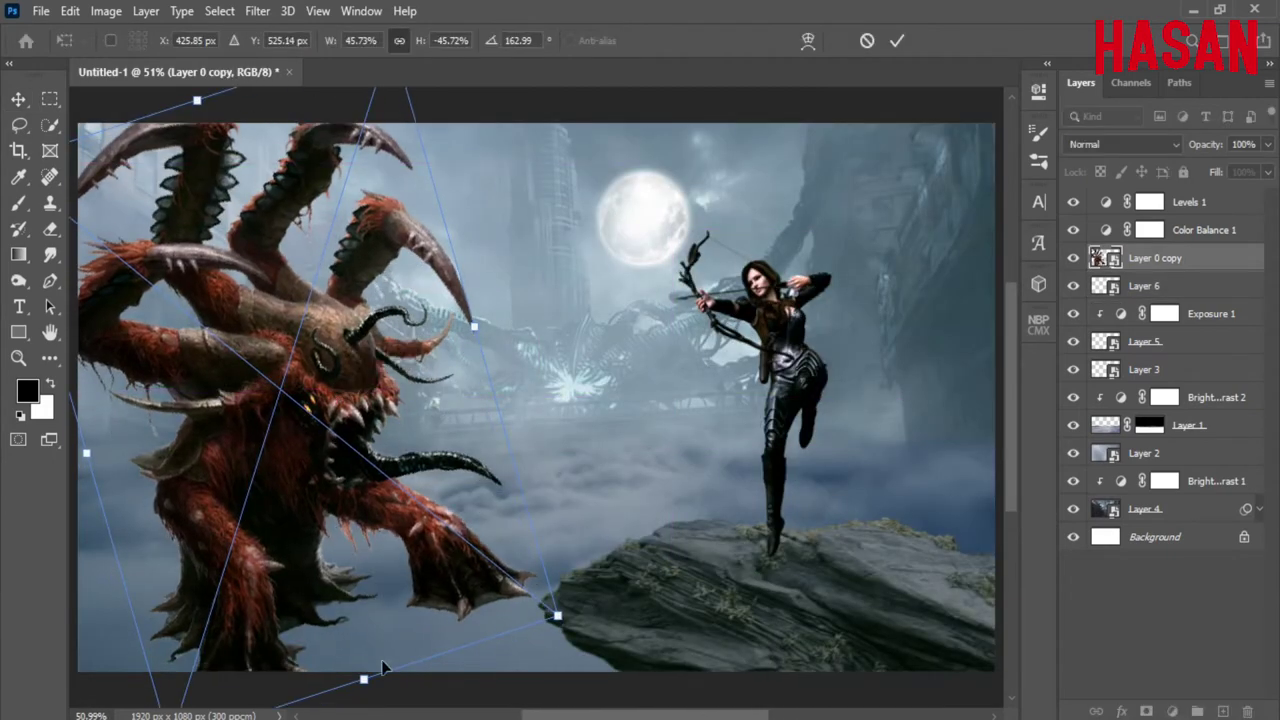
{"action": "left_click_drag", "start_coordinate": [365, 679], "coordinate": [387, 693]}
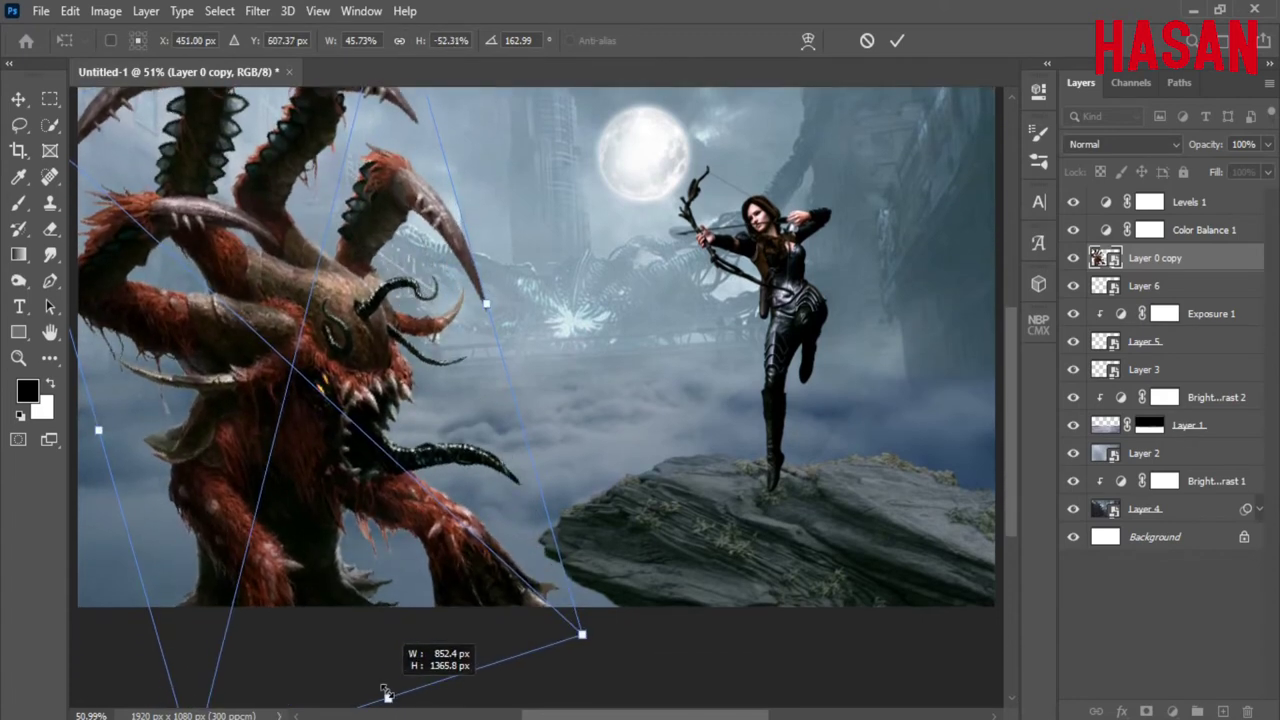
{"action": "scroll", "coordinate": [423, 580], "scroll_direction": "up", "scroll_amount": 5}
{"action": "scroll", "coordinate": [443, 600], "scroll_direction": "down", "scroll_amount": 6}
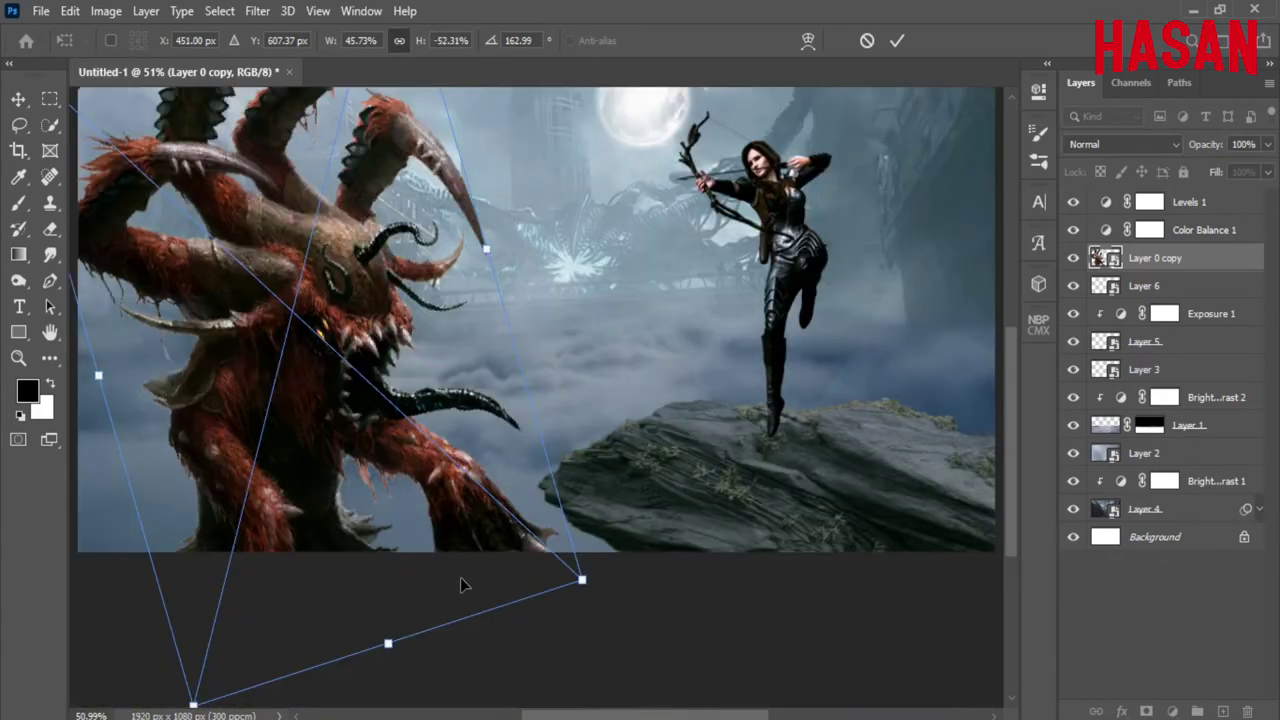
{"action": "left_click_drag", "start_coordinate": [714, 418], "coordinate": [716, 478]}
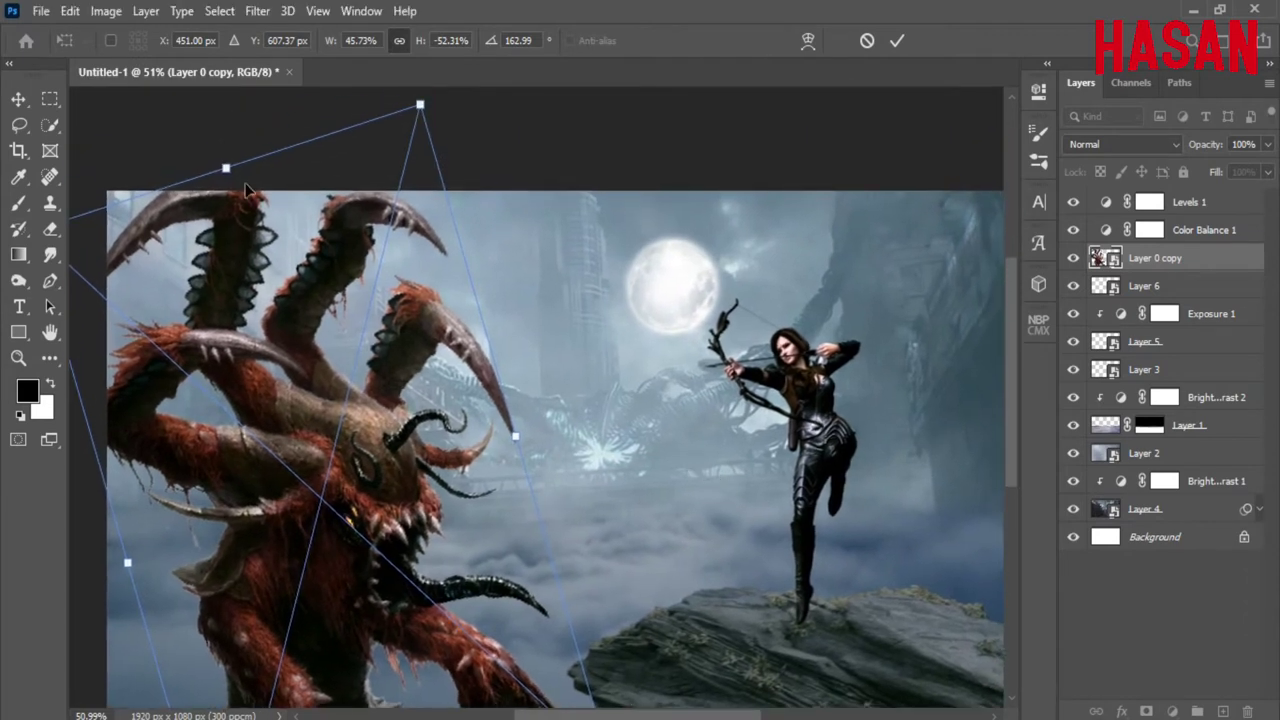
{"action": "left_click_drag", "start_coordinate": [226, 167], "coordinate": [234, 193]}
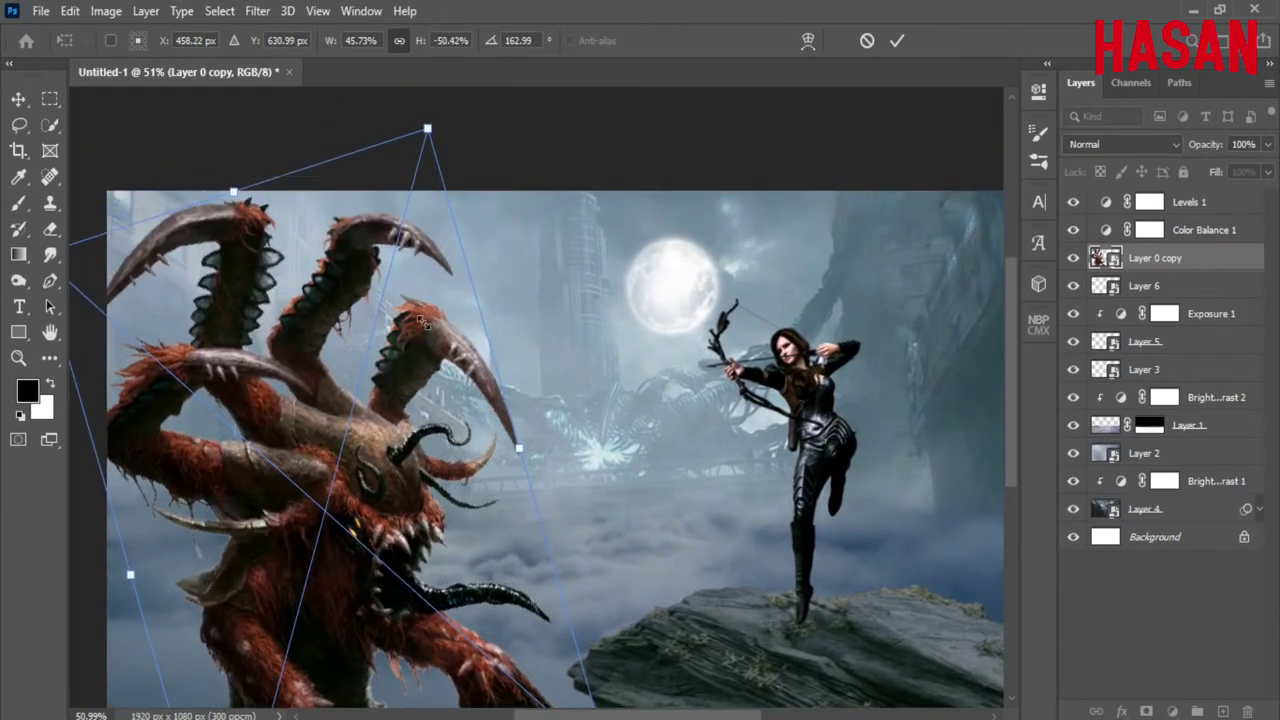
{"action": "left_click_drag", "start_coordinate": [522, 388], "coordinate": [483, 298]}
{"action": "left_click", "coordinate": [896, 42]}
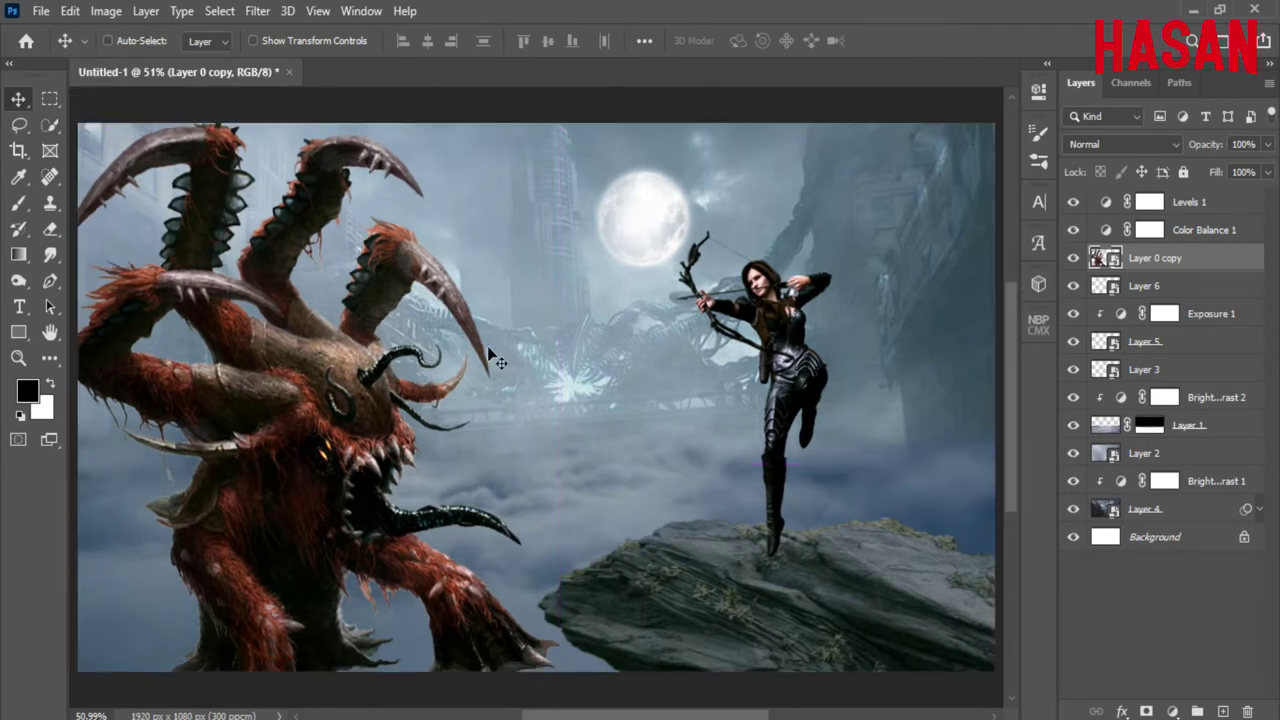
Step: Add a Hue/Saturation adjustment clipped to Layer 0 copy, with saturation -63 and opacity 85%
{"action": "key", "text": "ctrl"}
{"action": "left_click", "coordinate": [1172, 711]}
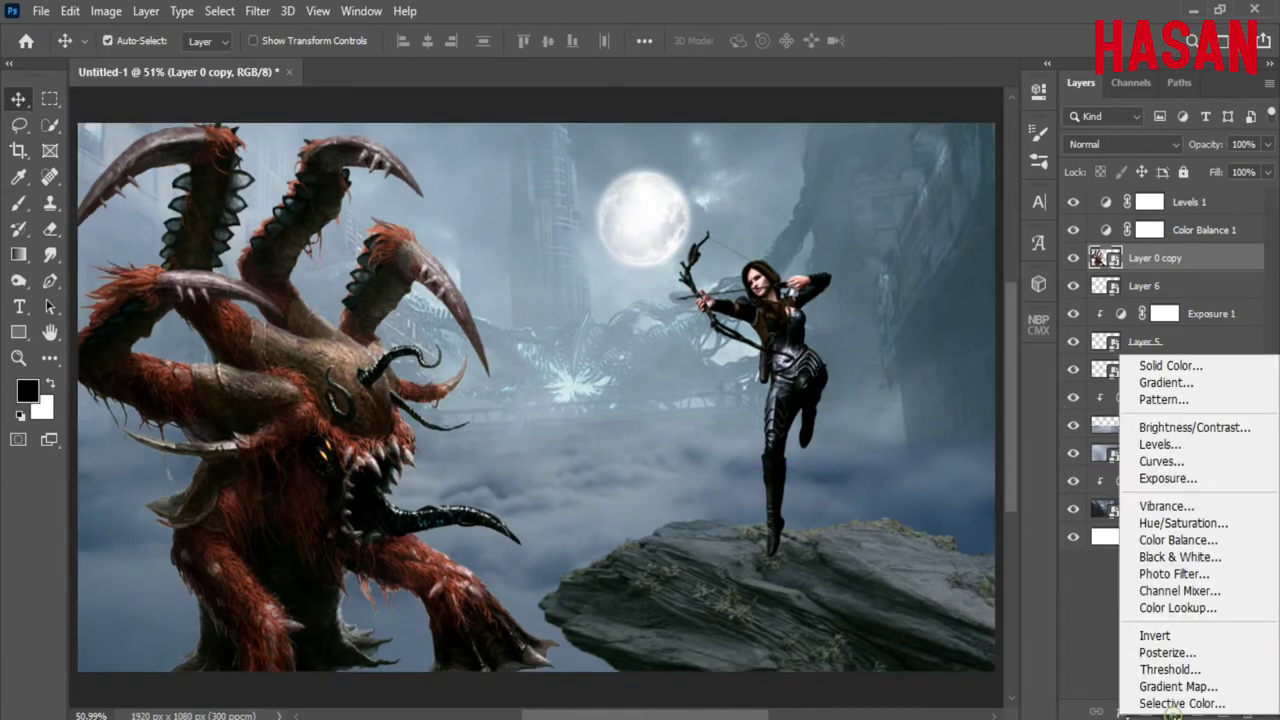
{"action": "left_click", "coordinate": [1165, 521]}
{"action": "left_click", "coordinate": [878, 458]}
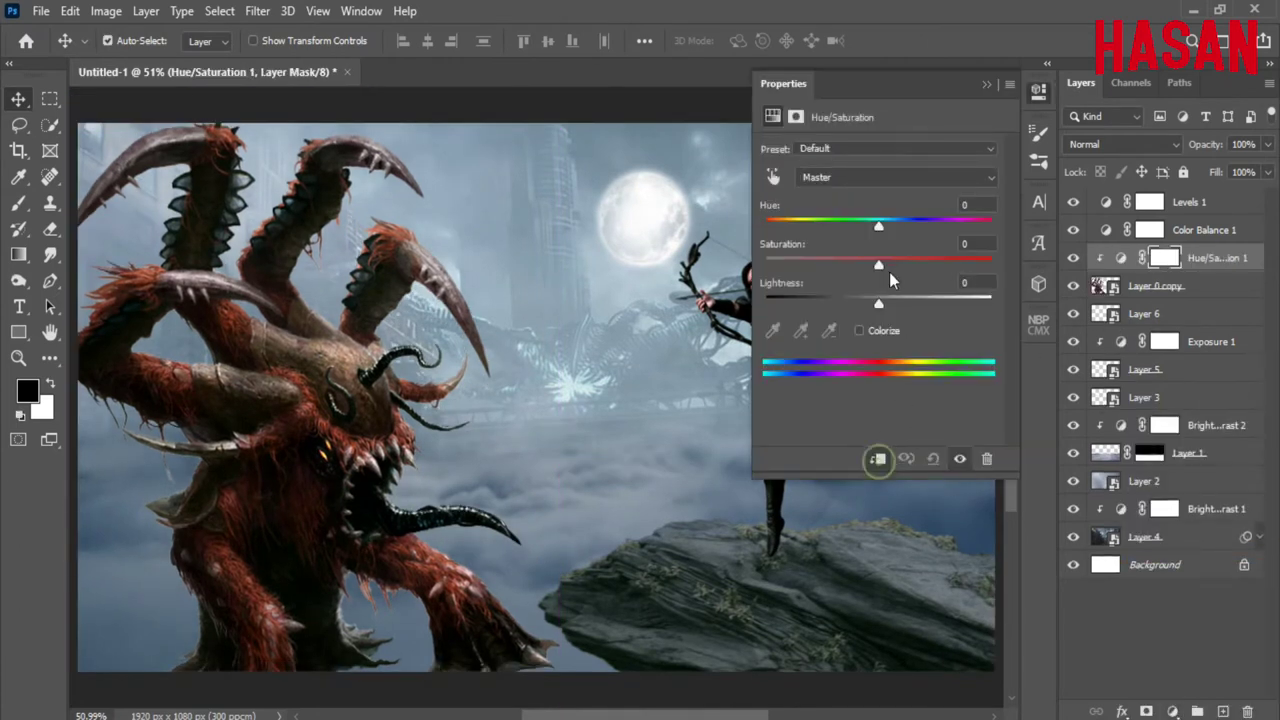
{"action": "left_click_drag", "start_coordinate": [878, 264], "coordinate": [826, 276]}
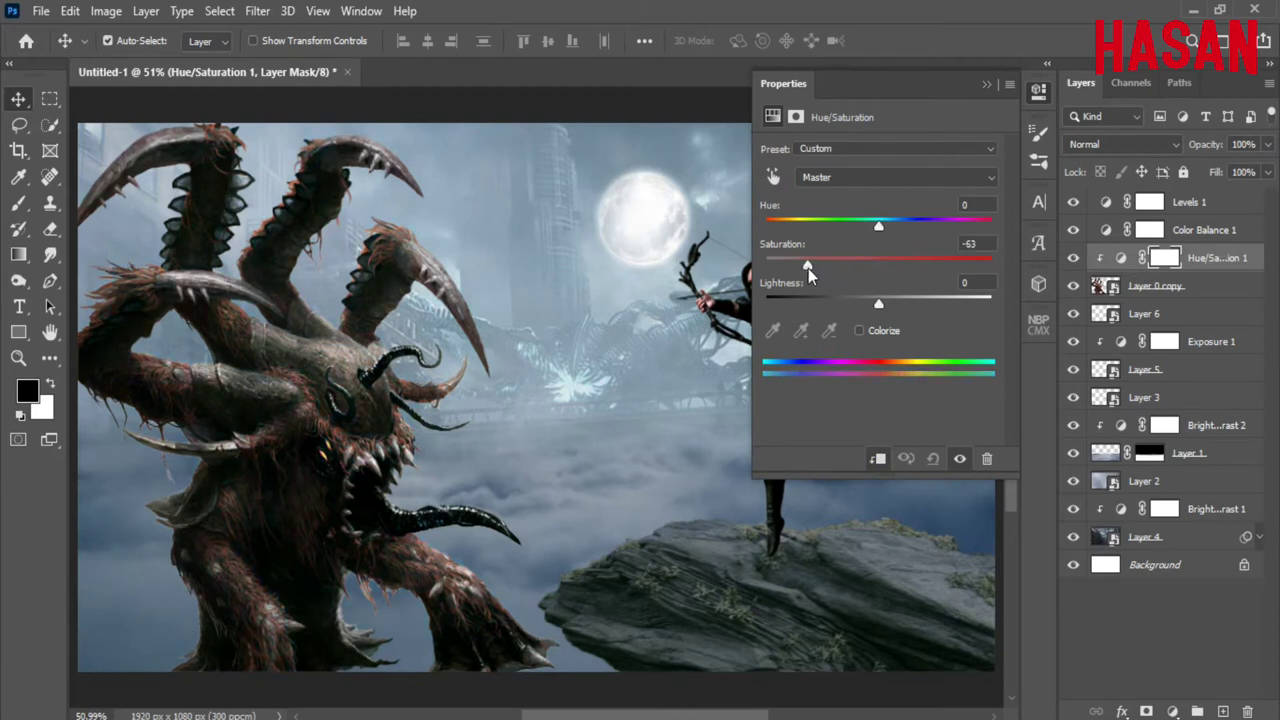
{"action": "left_click", "coordinate": [1075, 260]}
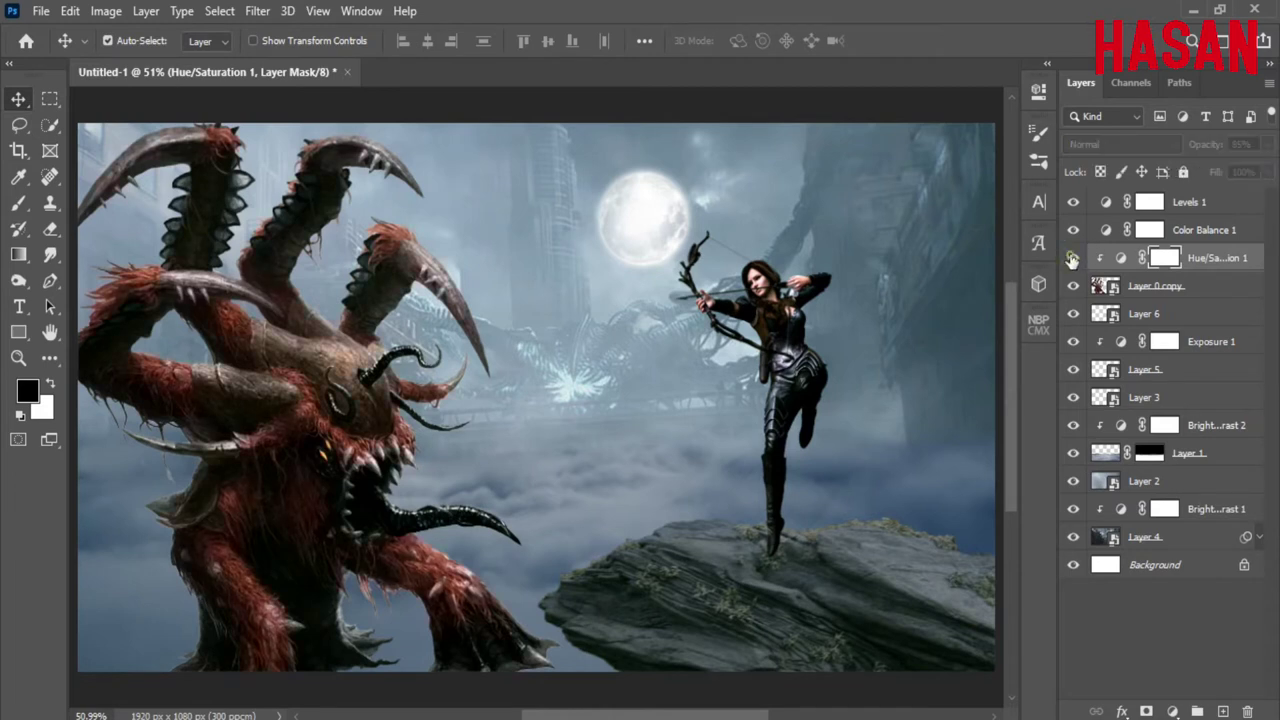
{"action": "key", "text": "ctrl+minus"}
{"action": "key", "text": "ctrl+minus"}
{"action": "key", "text": "ctrl+minus"}
{"action": "key", "text": "ctrl+0"}
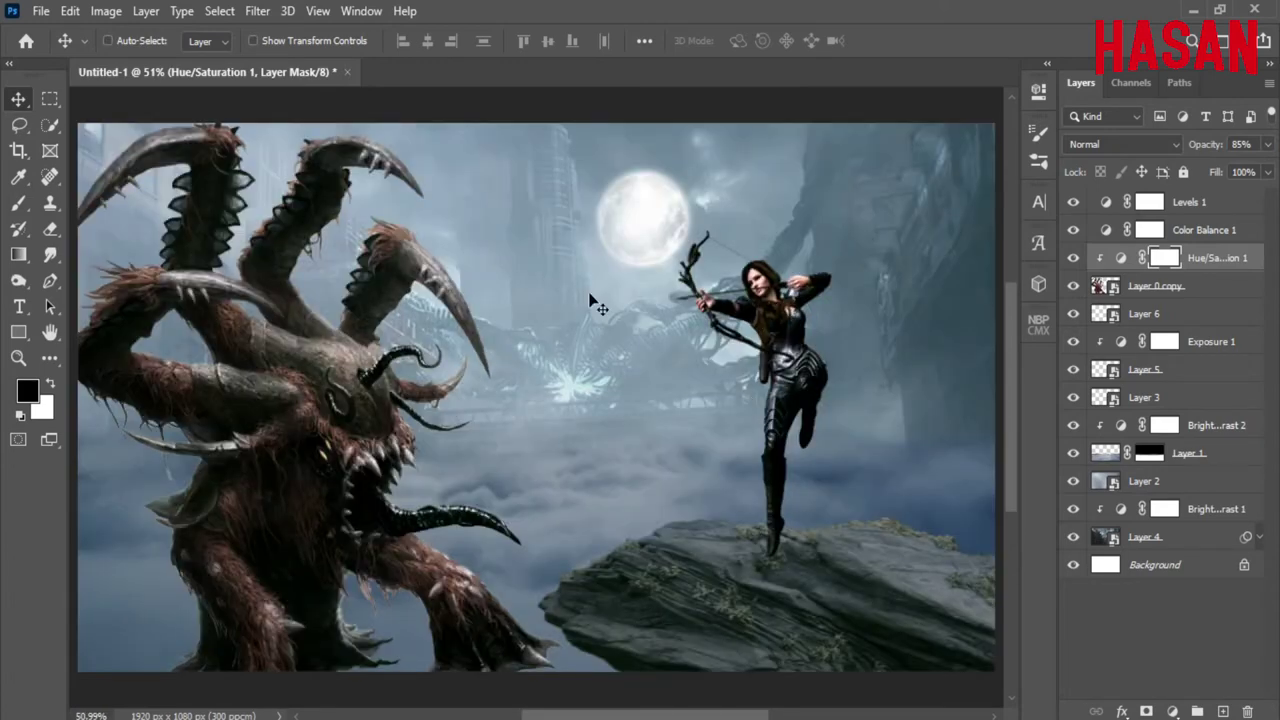
Step: Add a white (ffffff) Solid Color fill above Exposure 1 and invert its mask to black
{"action": "left_click", "coordinate": [820, 575]}
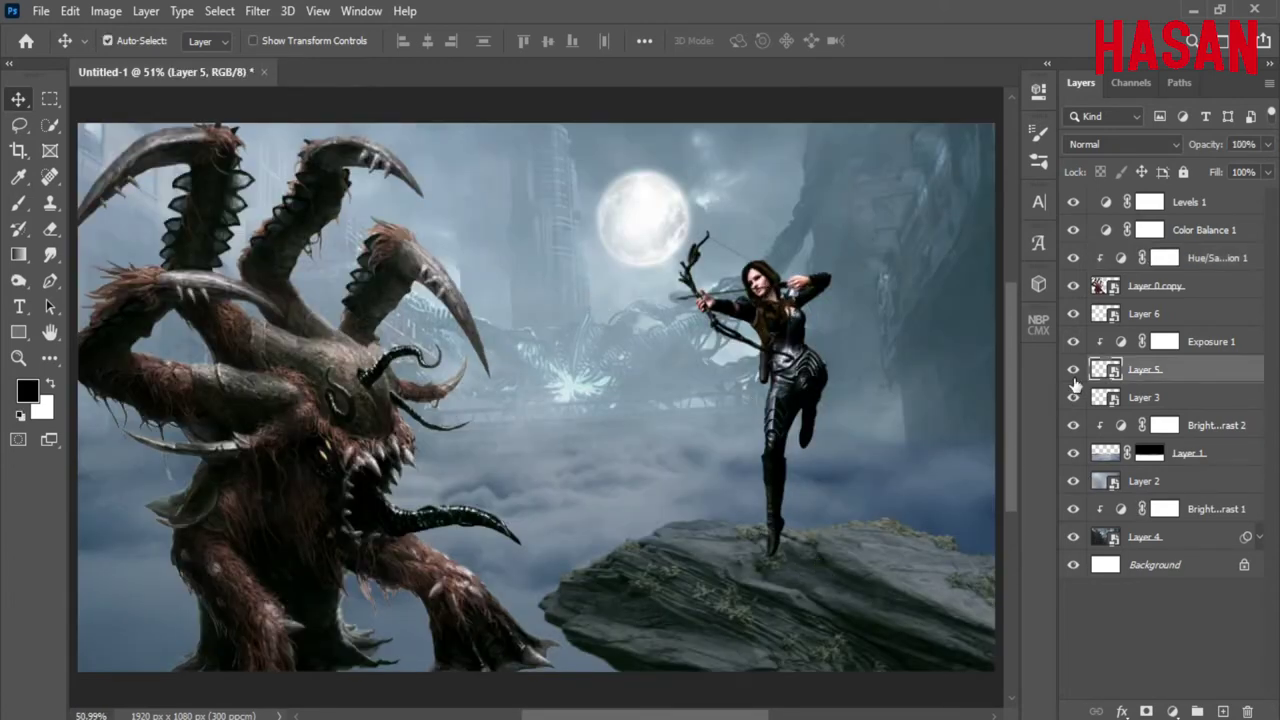
{"action": "left_click", "coordinate": [1073, 369]}
{"action": "left_click", "coordinate": [1163, 341]}
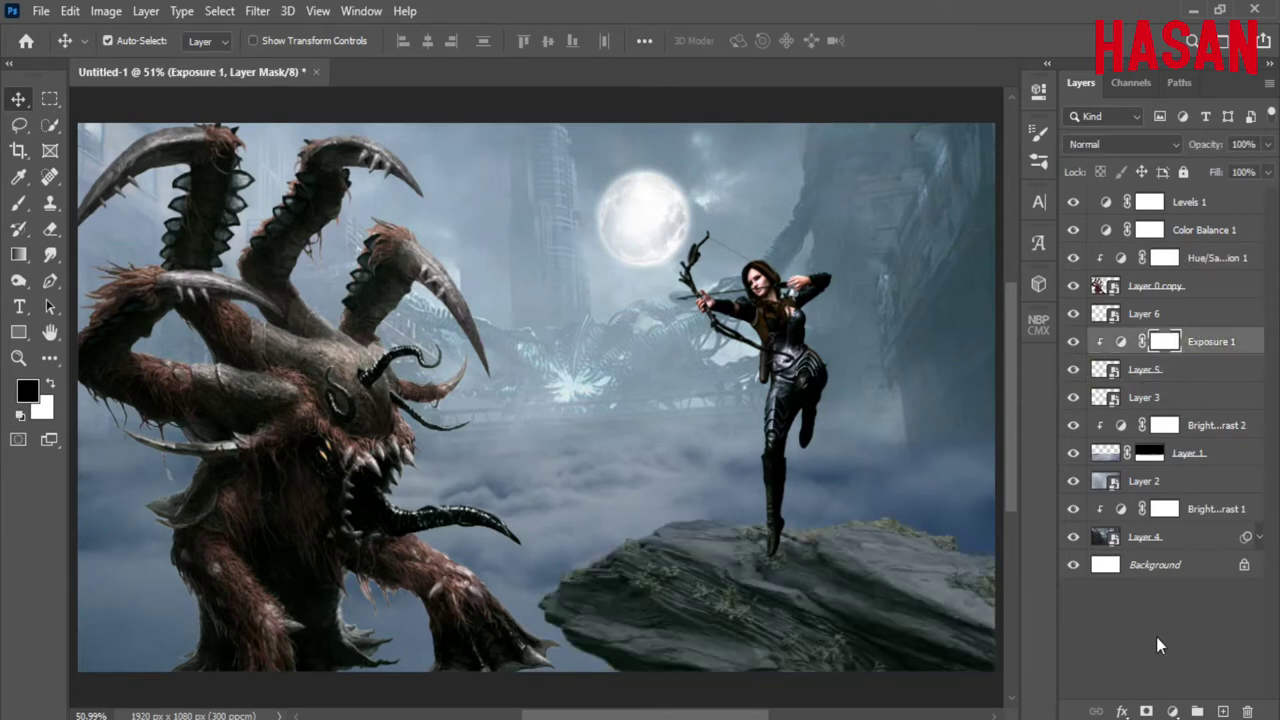
{"action": "left_click", "coordinate": [1172, 711]}
{"action": "left_click", "coordinate": [1148, 360]}
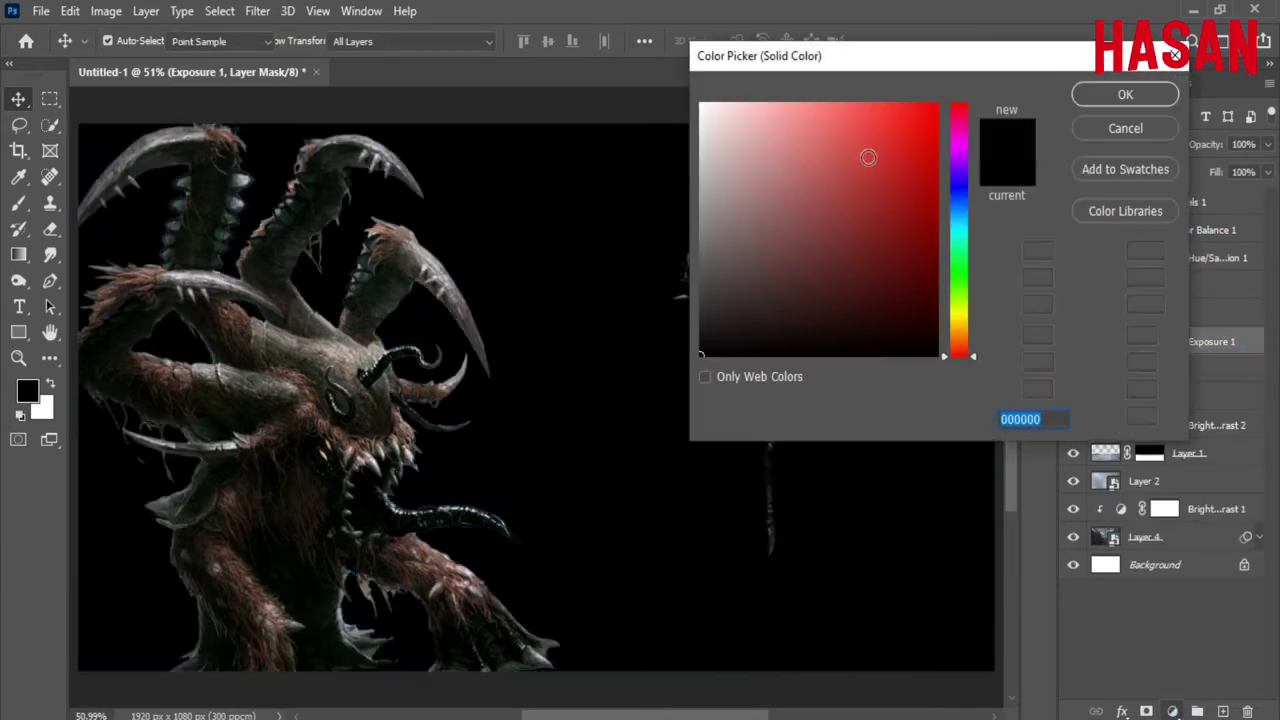
{"action": "type", "text": "ffffff"}
{"action": "key", "text": "Return"}
{"action": "double_click", "coordinate": [1148, 341]}
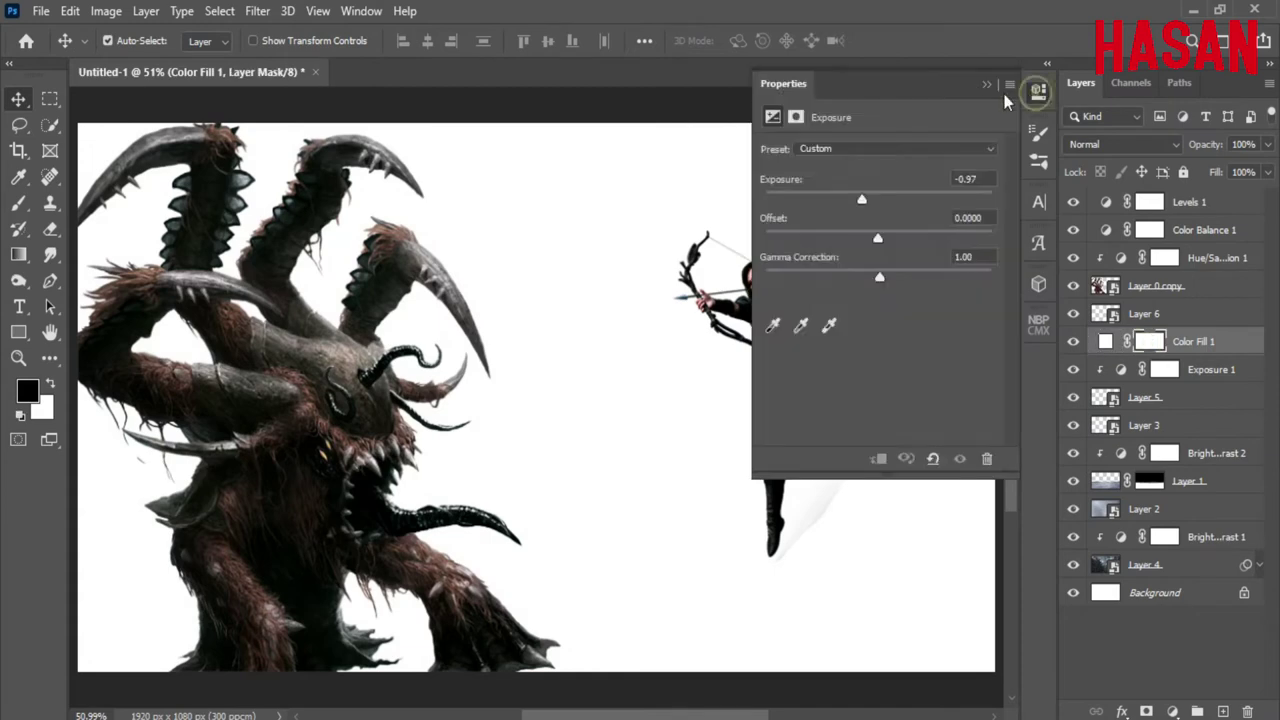
{"action": "key", "text": "ctrl+i"}
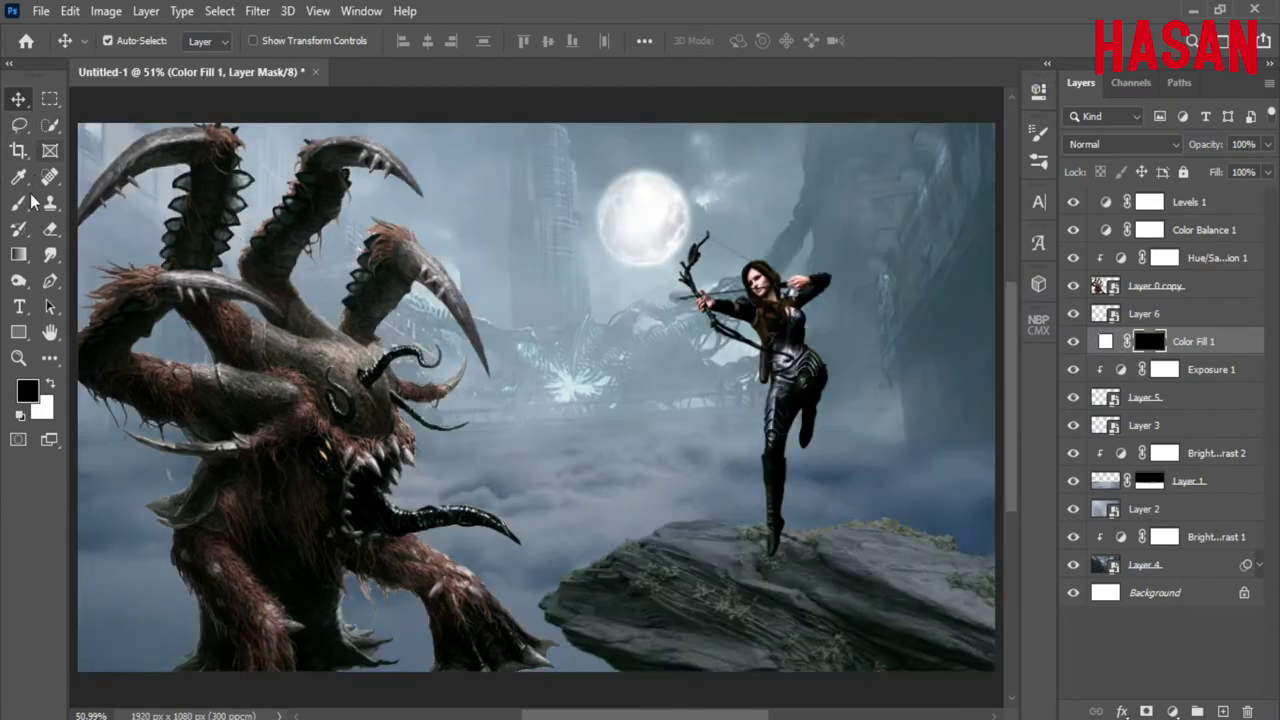
Step: Switch to a white brush and clip Color Fill 1 to the rock layer
{"action": "left_click", "coordinate": [18, 202]}
{"action": "scroll", "coordinate": [700, 522], "scroll_direction": "down", "scroll_amount": 1}
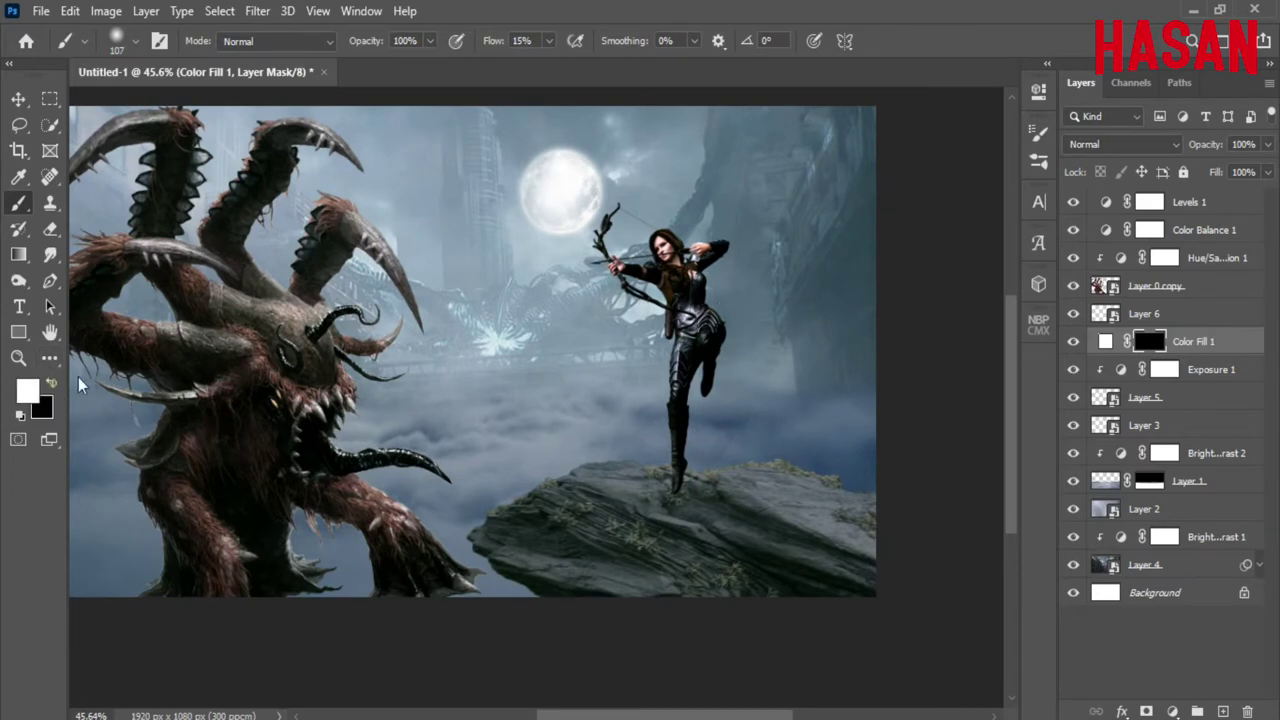
{"action": "left_click", "coordinate": [49, 383]}
{"action": "right_click", "coordinate": [376, 190]}
{"action": "key", "text": "Escape"}
{"action": "scroll", "coordinate": [571, 457], "scroll_direction": "up", "scroll_amount": 1}
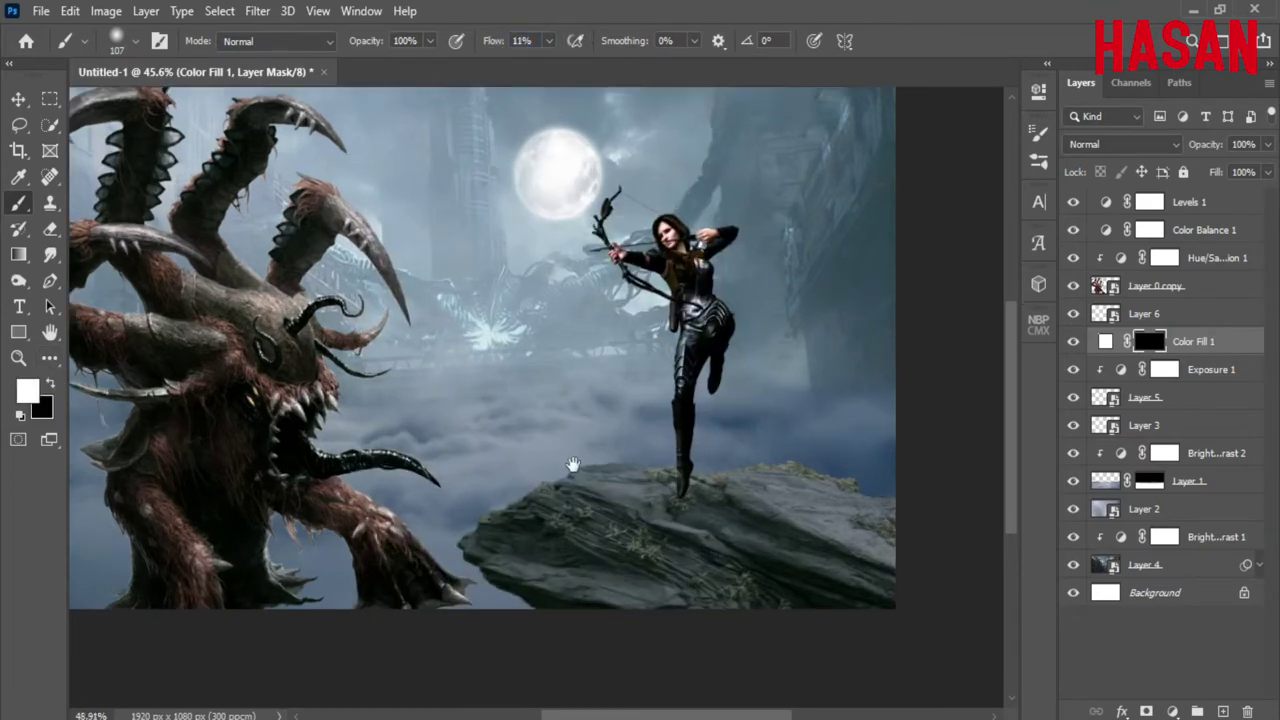
{"action": "scroll", "coordinate": [700, 450], "scroll_direction": "up", "scroll_amount": 1}
{"action": "right_click", "coordinate": [1192, 342]}
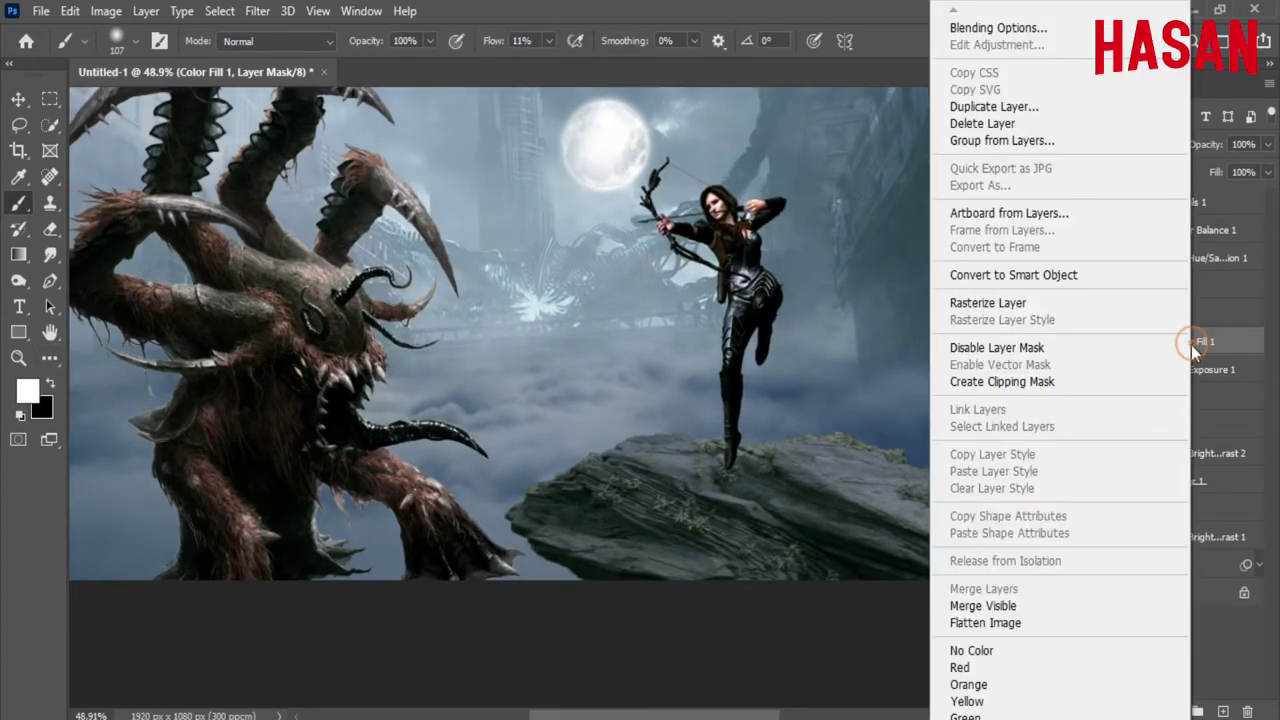
{"action": "left_click", "coordinate": [1030, 387]}
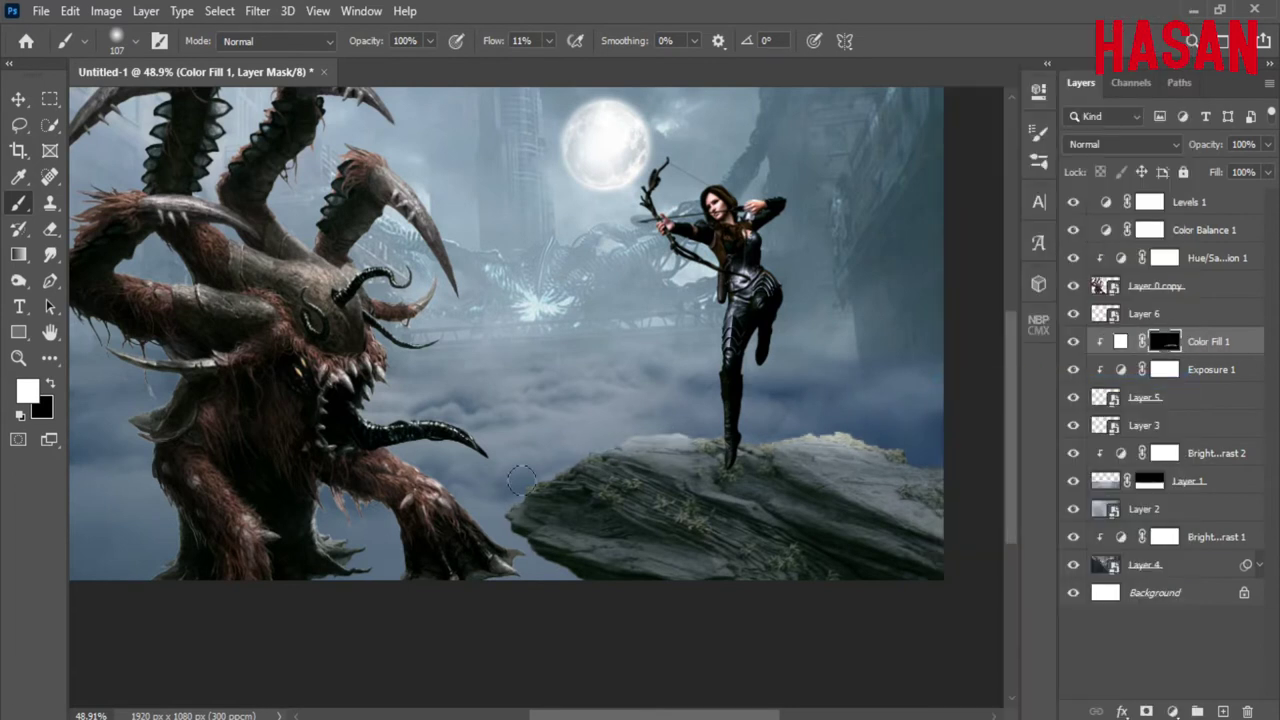
Step: Paint white along the rock ledge's top edge to reveal the rim light
{"action": "mouse_move", "coordinate": [521, 482]}
{"action": "left_mouse_down"}
{"action": "mouse_move", "coordinate": [706, 440]}
{"action": "mouse_move", "coordinate": [925, 449]}
{"action": "left_mouse_up"}
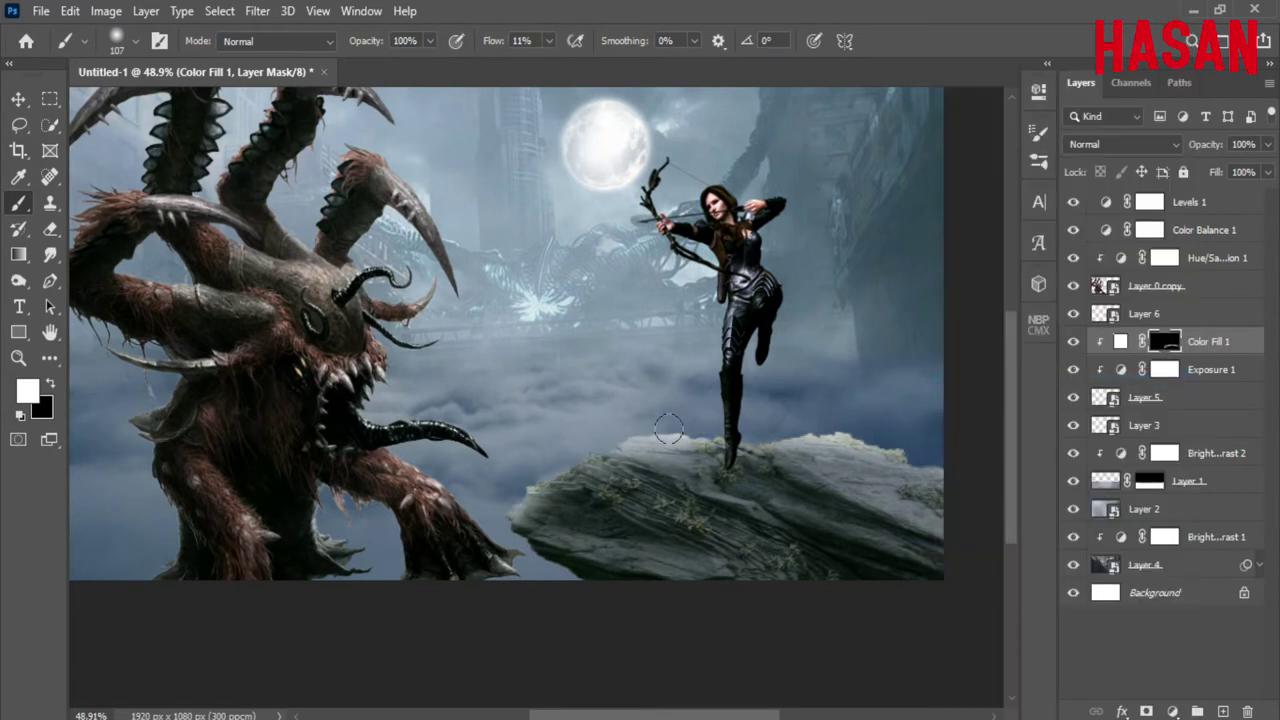
{"action": "left_click_drag", "start_coordinate": [644, 424], "coordinate": [527, 474]}
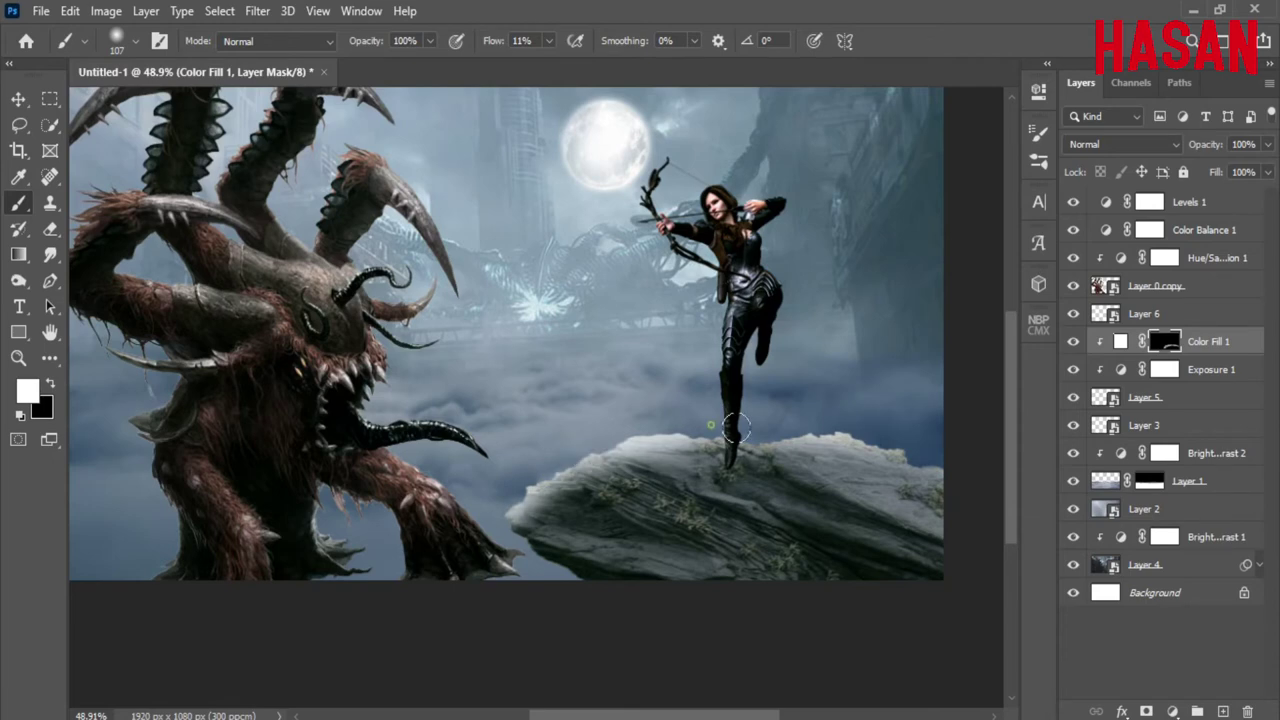
{"action": "scroll", "coordinate": [647, 432], "scroll_direction": "down", "scroll_amount": 1}
{"action": "scroll", "coordinate": [647, 432], "scroll_direction": "down", "scroll_amount": 1}
{"action": "scroll", "coordinate": [647, 432], "scroll_direction": "down", "scroll_amount": 1}
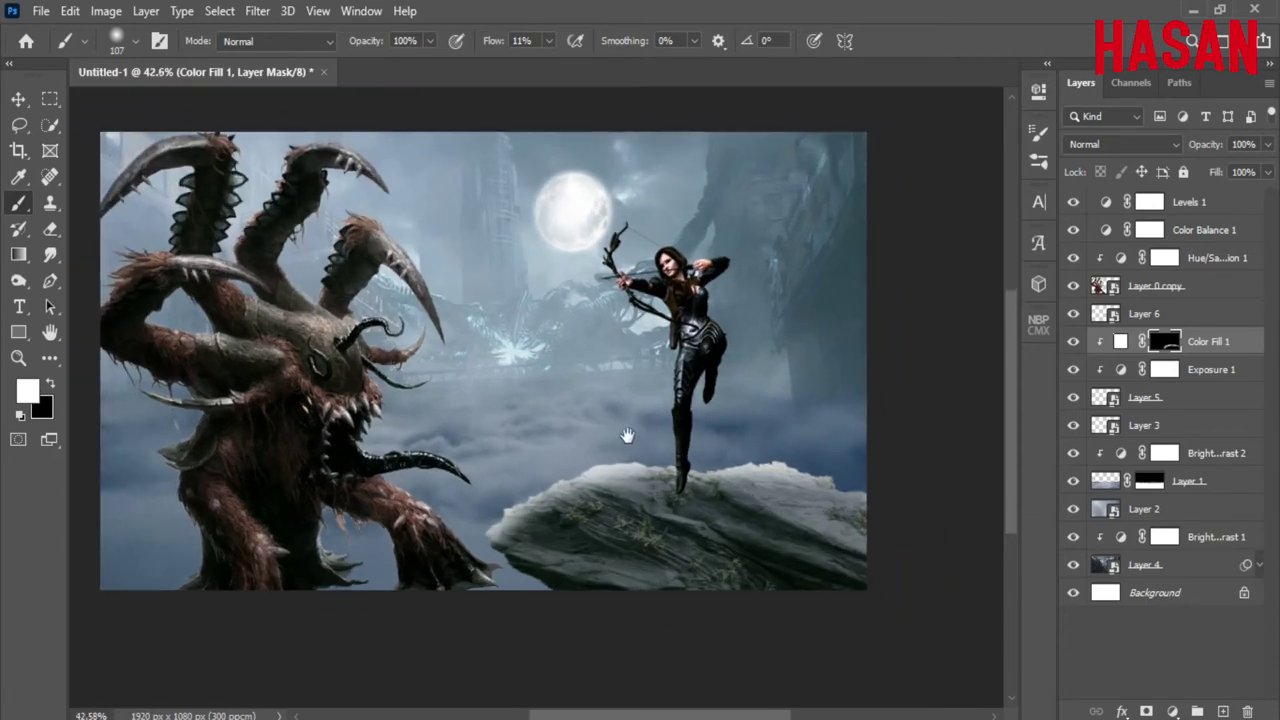
{"action": "left_click_drag", "start_coordinate": [647, 432], "coordinate": [645, 414]}
Step: Split the Underlying Layer Blend If slider, raising its black point to 98
{"action": "left_click", "coordinate": [1122, 710]}
{"action": "key", "text": "Escape"}
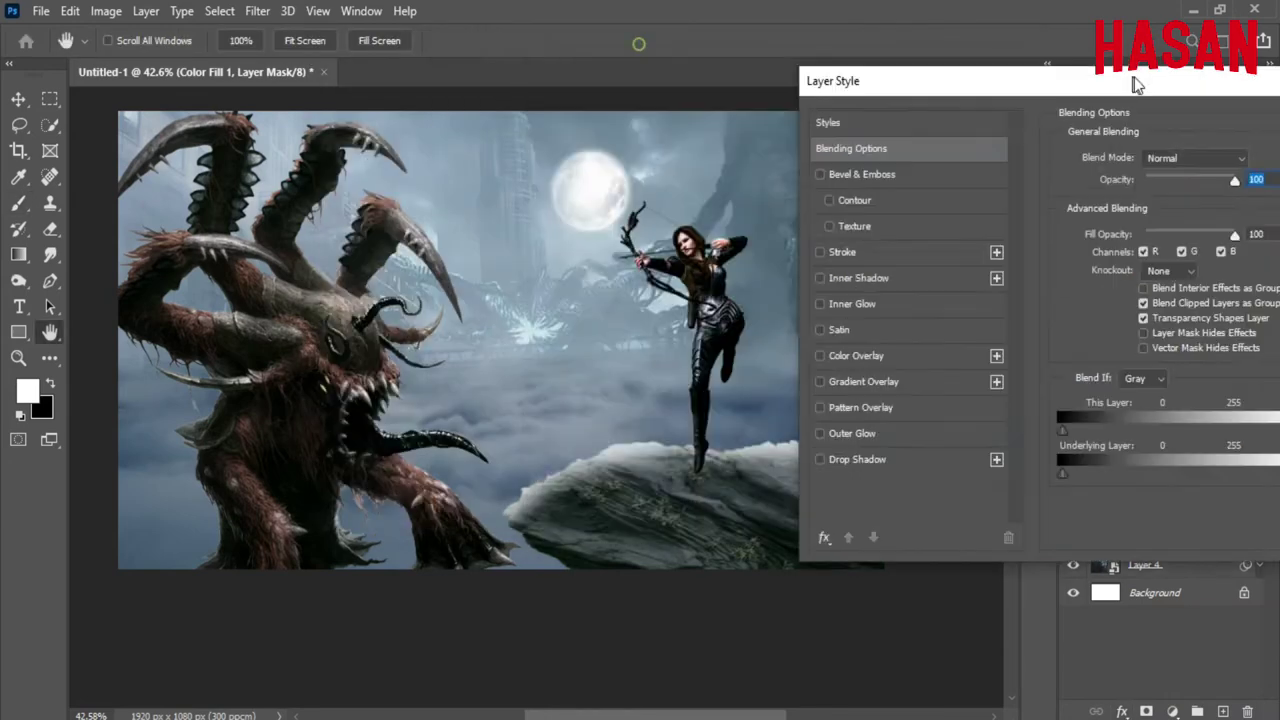
{"action": "left_click_drag", "start_coordinate": [680, 316], "coordinate": [534, 348]}
{"action": "left_click_drag", "start_coordinate": [1097, 48], "coordinate": [975, 56]}
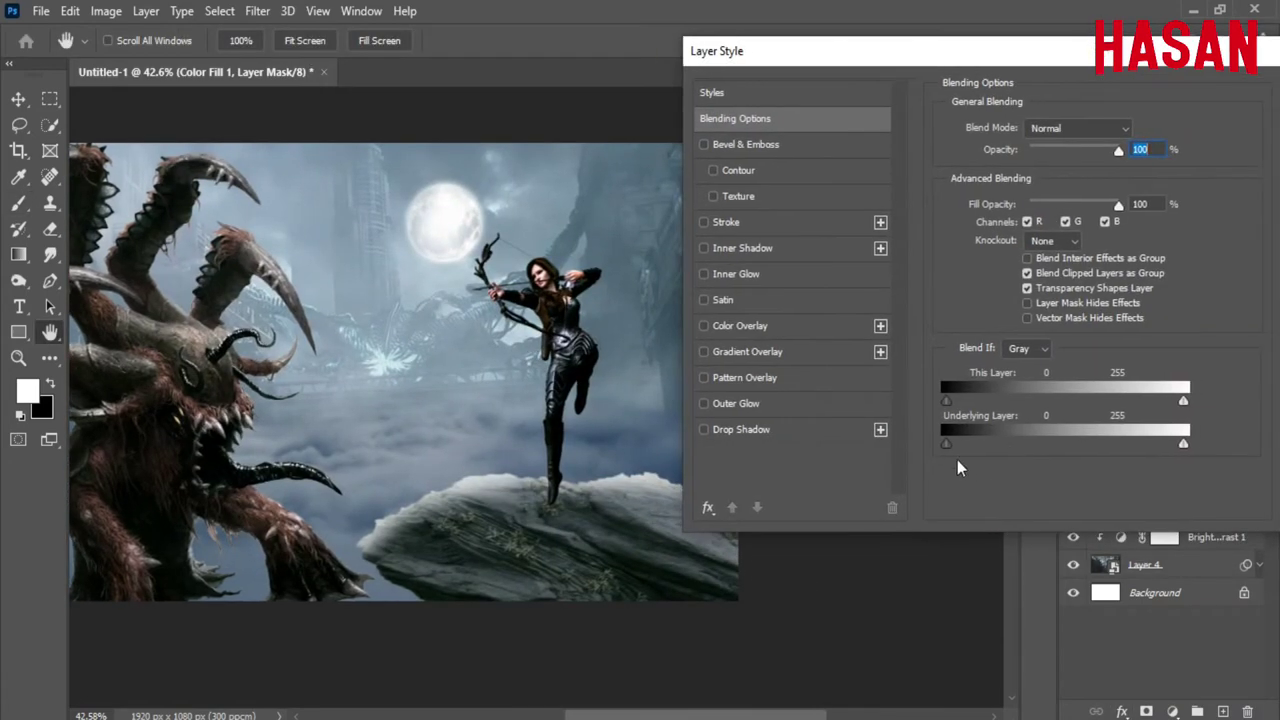
{"action": "mouse_move", "coordinate": [946, 446]}
{"action": "left_mouse_down"}
{"action": "mouse_move", "coordinate": [1048, 446]}
{"action": "mouse_move", "coordinate": [1028, 440]}
{"action": "left_mouse_up"}
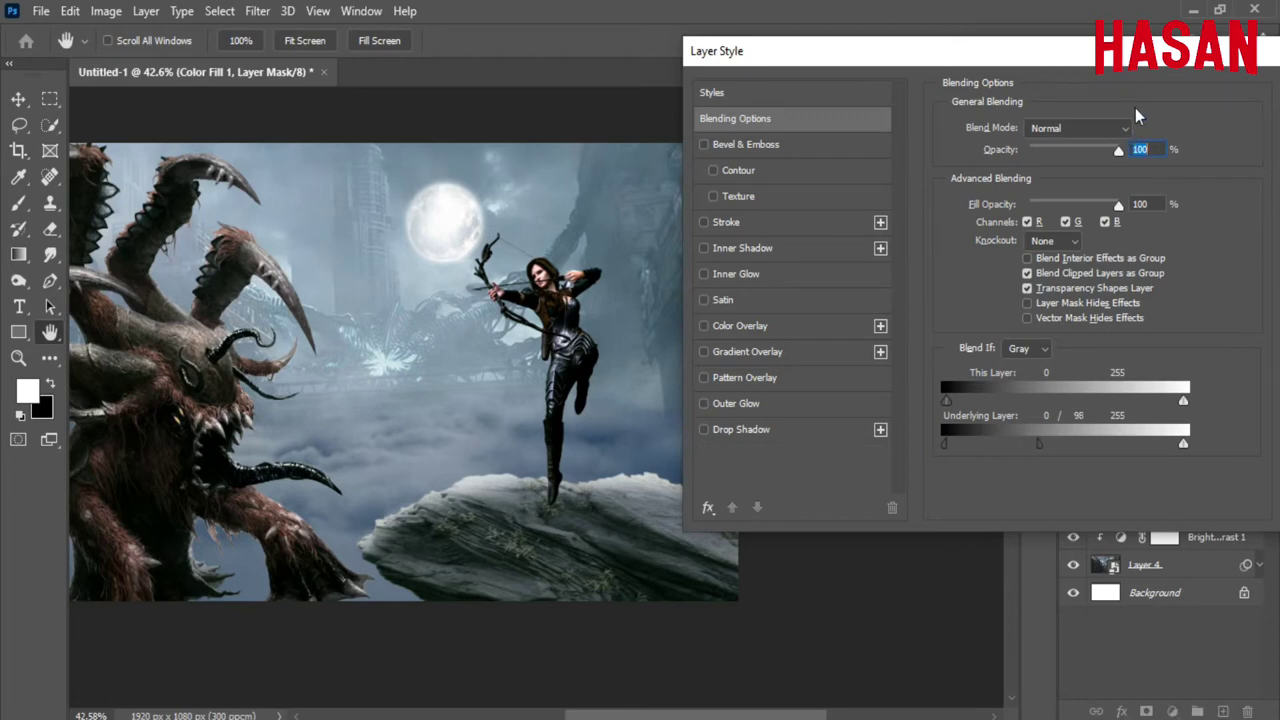
{"action": "left_click", "coordinate": [1214, 91]}
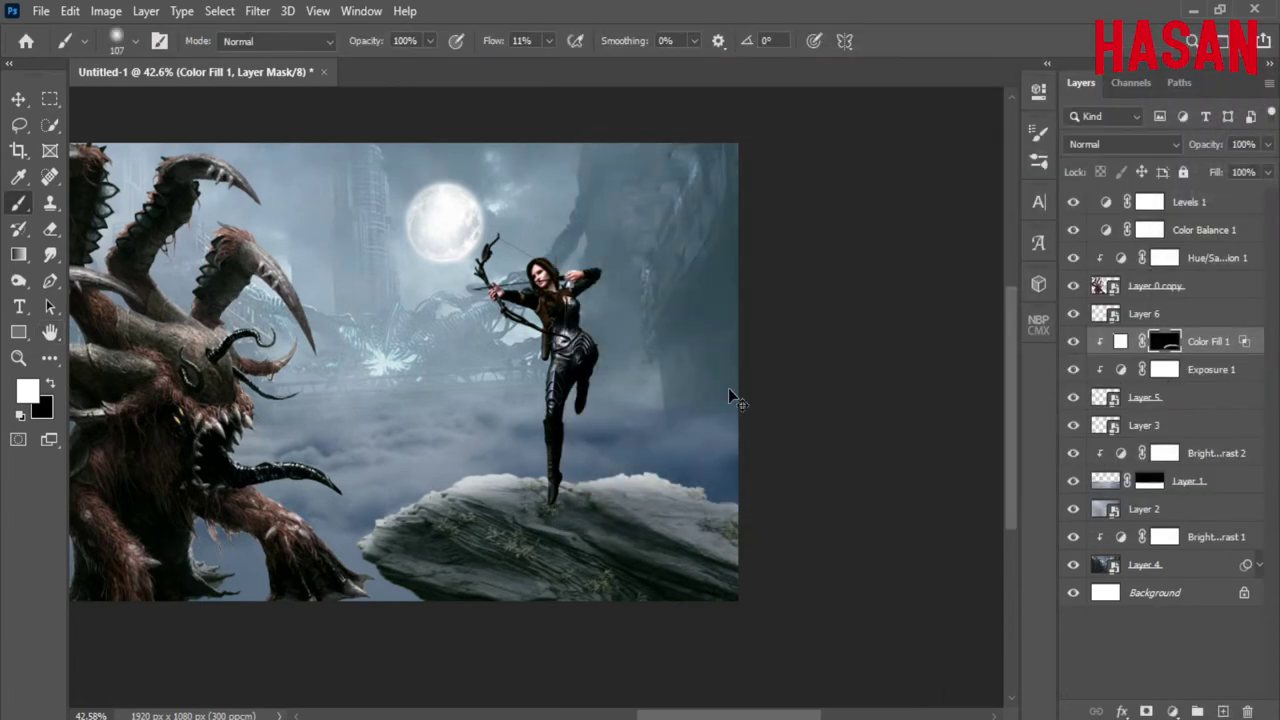
{"action": "scroll", "coordinate": [731, 397], "scroll_direction": "up", "scroll_amount": 1}
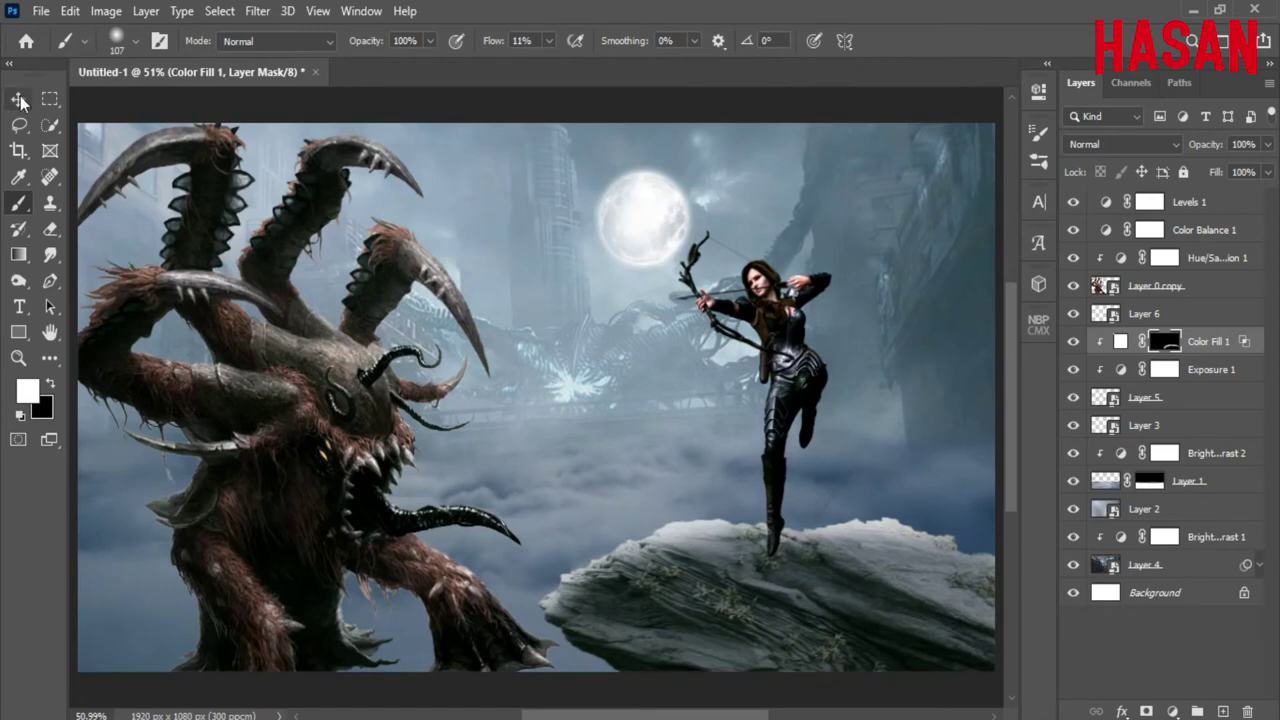
Step: Add a white Solid Color fill layer clipped to the archer layer
{"action": "left_click", "coordinate": [20, 100]}
{"action": "left_click", "coordinate": [1144, 314]}
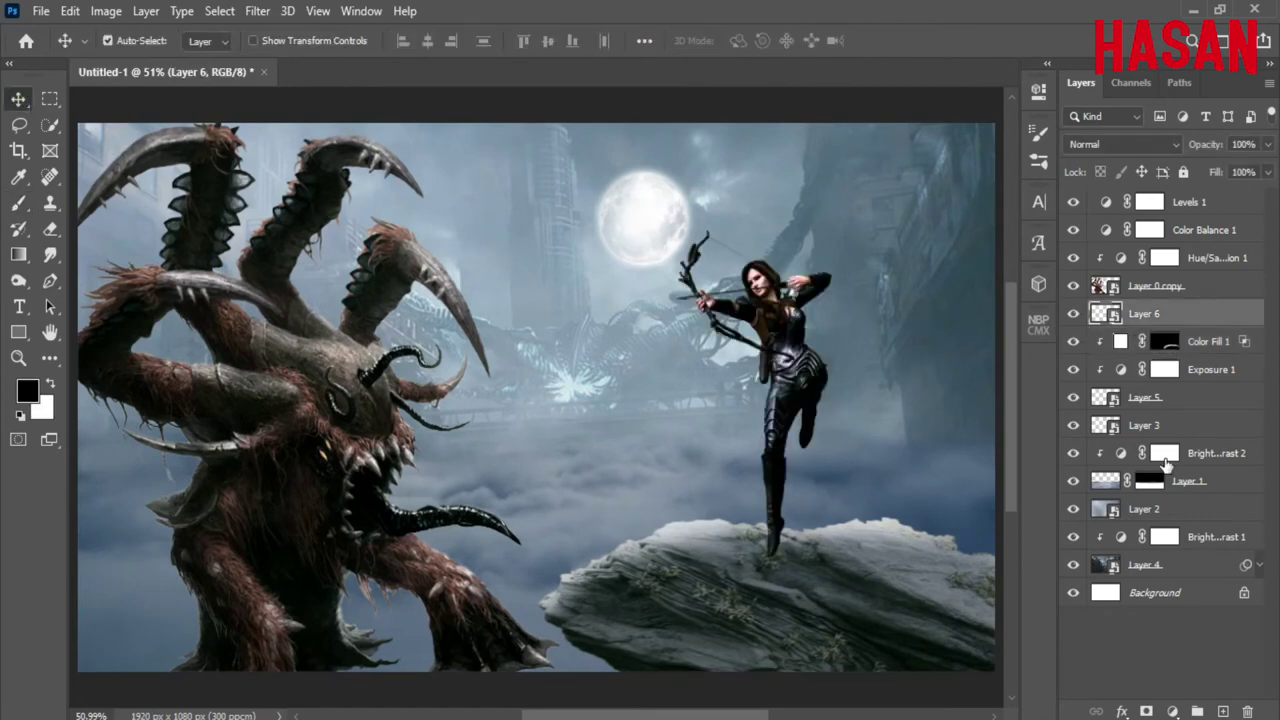
{"action": "left_click", "coordinate": [1170, 710]}
{"action": "left_click", "coordinate": [1160, 351]}
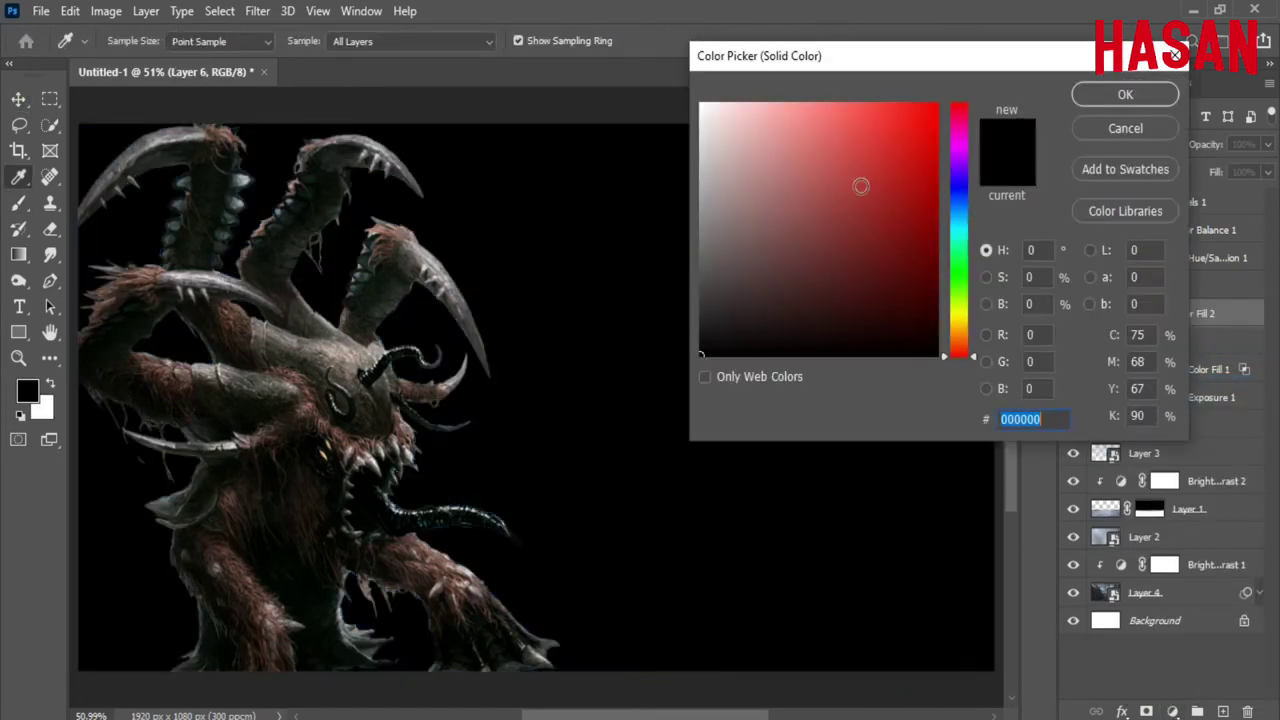
{"action": "left_click_drag", "start_coordinate": [861, 186], "coordinate": [690, 96]}
{"action": "left_click", "coordinate": [1125, 94]}
{"action": "right_click", "coordinate": [1210, 313]}
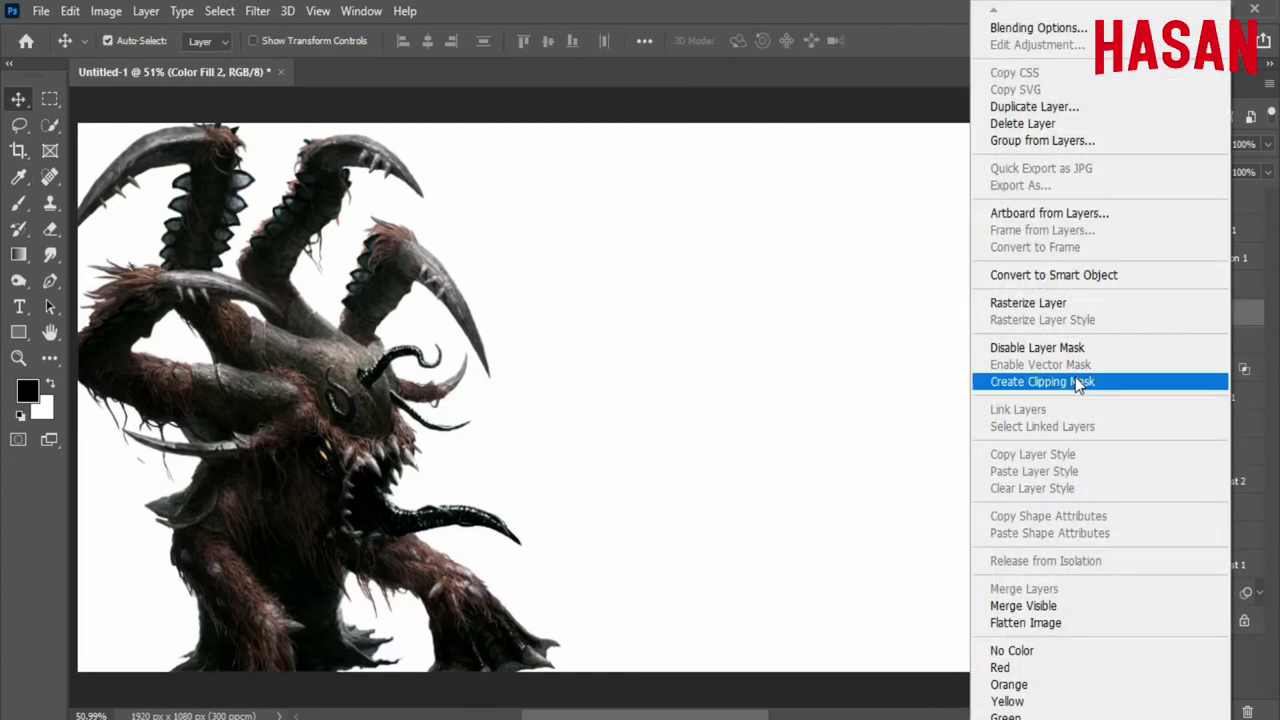
{"action": "left_click", "coordinate": [1128, 374]}
Step: Invert the Color Fill 2 mask so the white fill is hidden
{"action": "left_click", "coordinate": [1038, 90]}
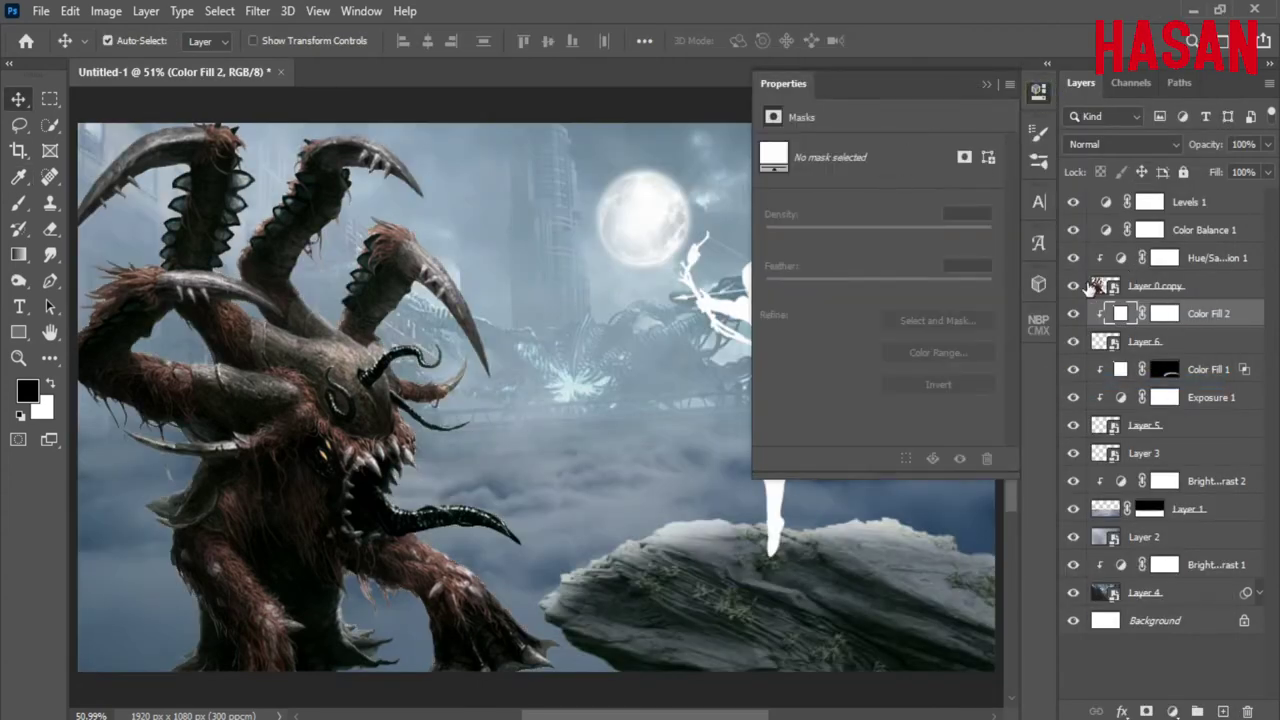
{"action": "left_click", "coordinate": [1176, 314]}
{"action": "key", "text": "ctrl+i"}
{"action": "left_click", "coordinate": [984, 85]}
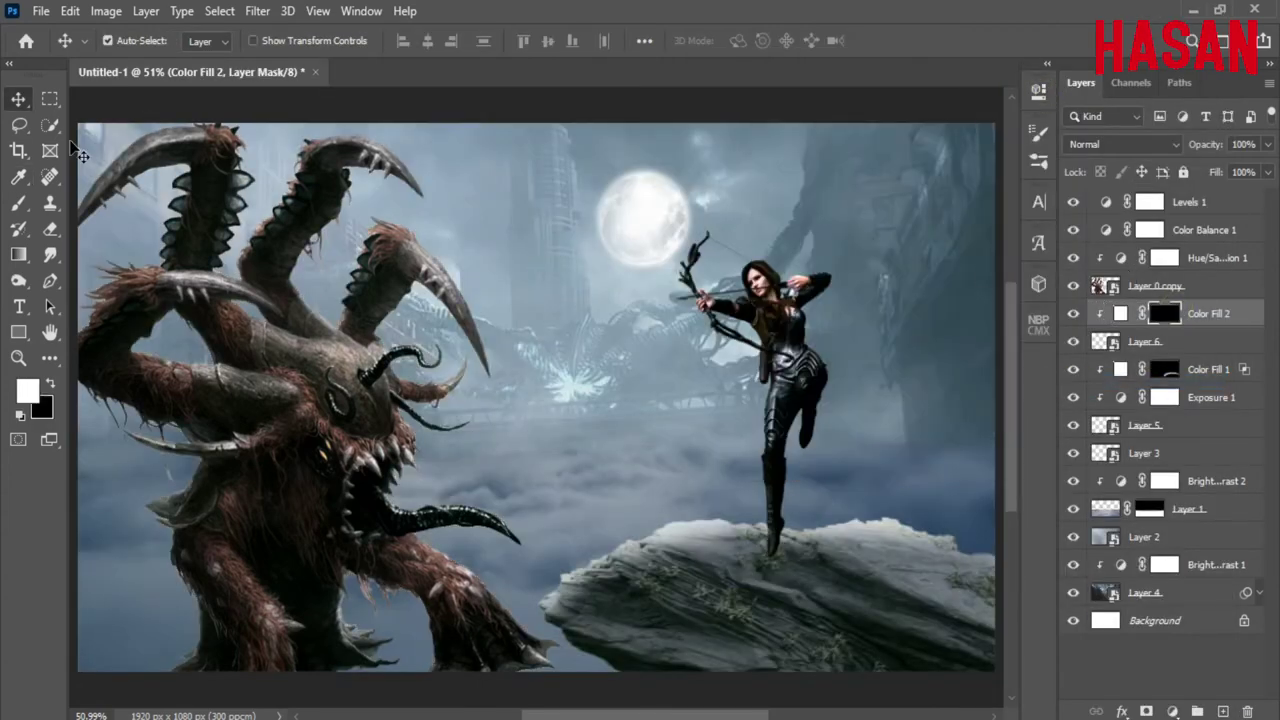
Step: Paint white rim light around the archer's bow on the mask
{"action": "left_click", "coordinate": [18, 202]}
{"action": "scroll", "coordinate": [715, 330], "scroll_direction": "up", "scroll_amount": 3}
{"action": "scroll", "coordinate": [715, 330], "scroll_direction": "down", "scroll_amount": 3}
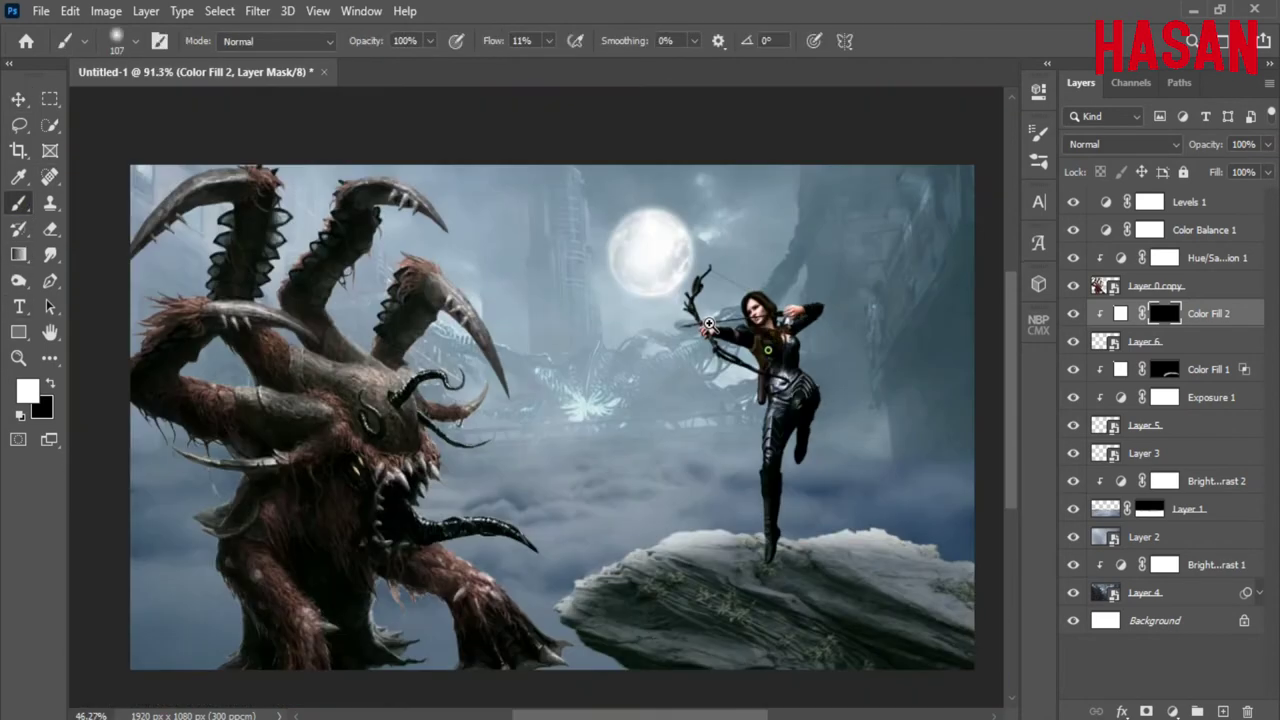
{"action": "scroll", "coordinate": [715, 330], "scroll_direction": "up", "scroll_amount": 1}
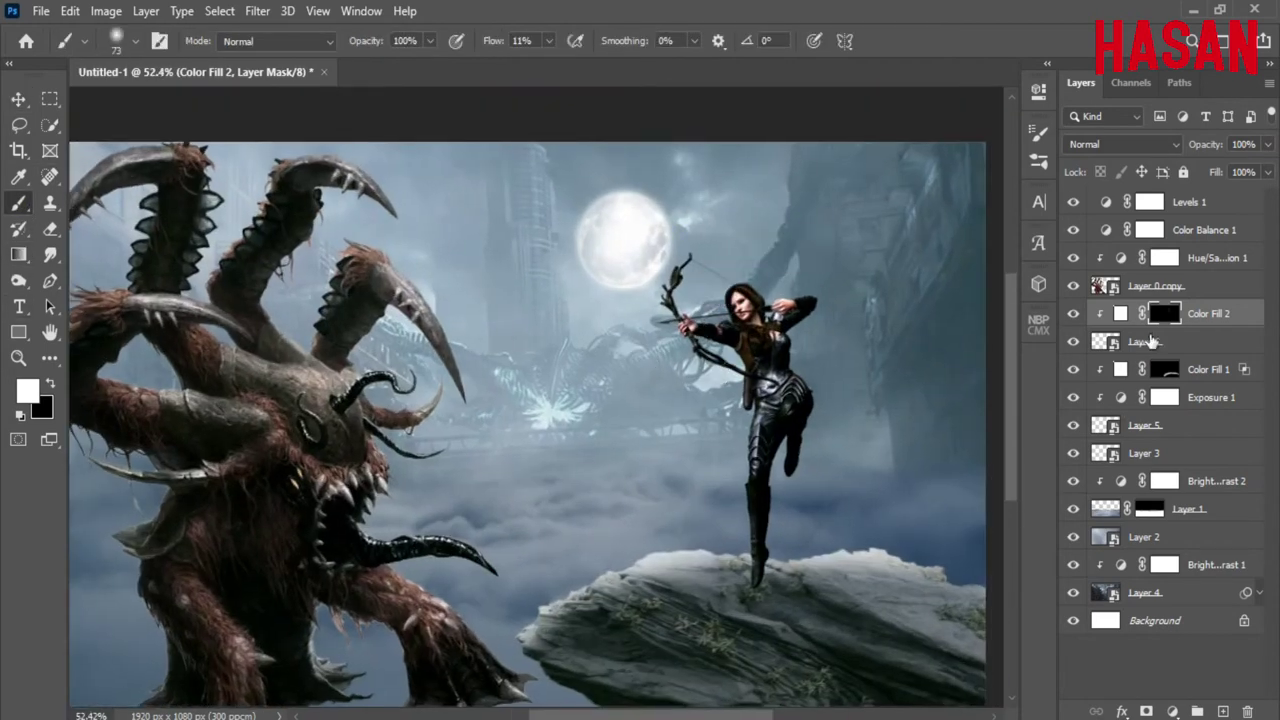
{"action": "left_click_drag", "start_coordinate": [687, 234], "coordinate": [676, 312]}
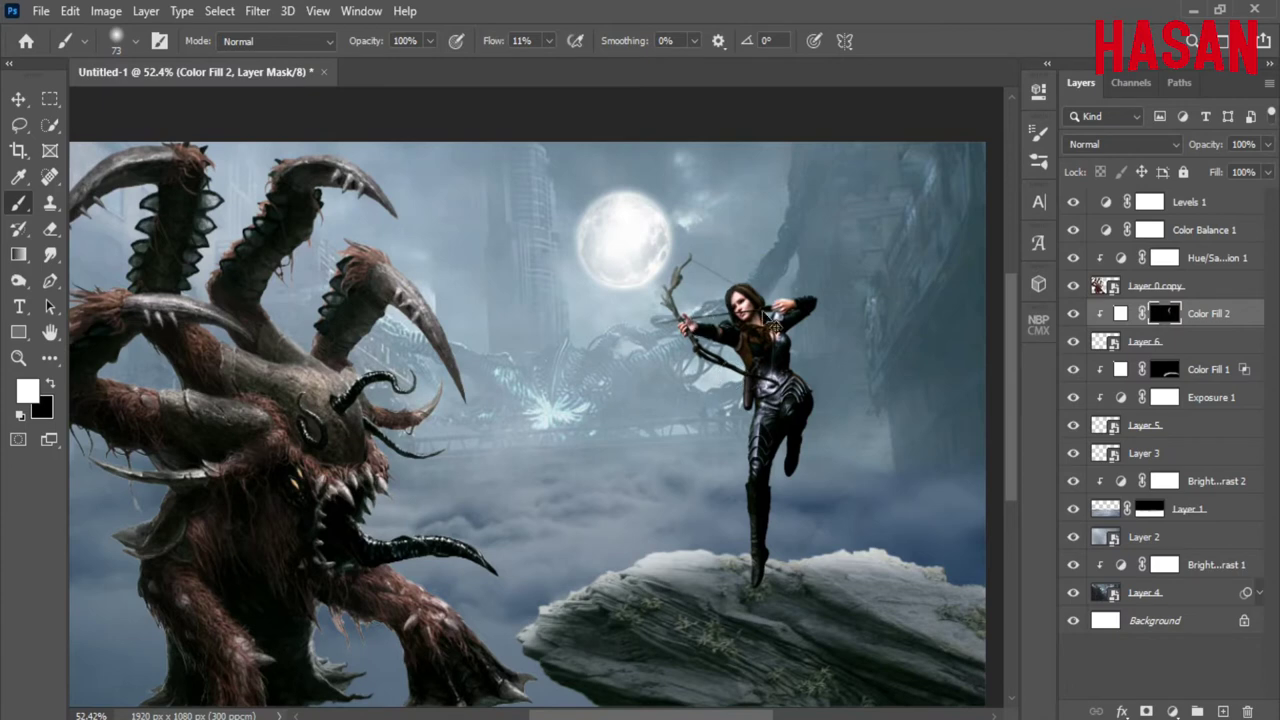
{"action": "scroll", "coordinate": [773, 327], "scroll_direction": "up", "scroll_amount": 3}
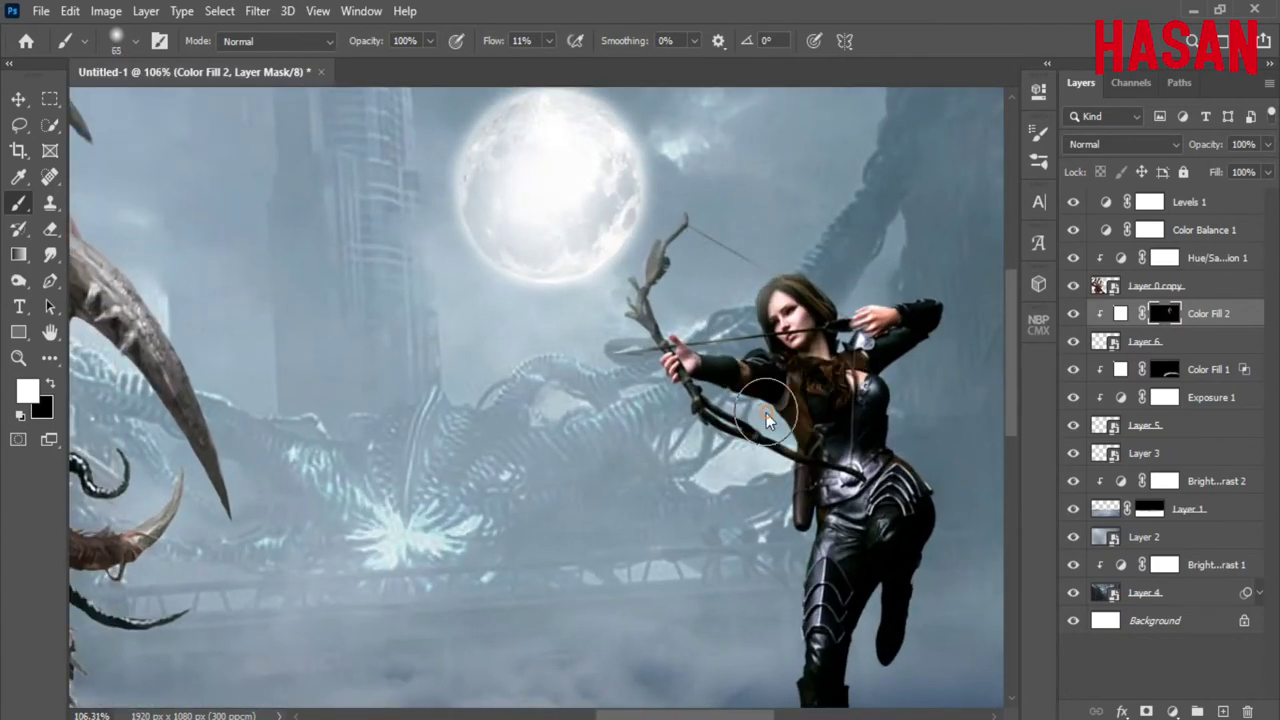
{"action": "scroll", "coordinate": [767, 420], "scroll_direction": "up", "scroll_amount": 2}
Step: With a smaller brush at 94% flow, rim-light the hair's left edge and upper bow limb
{"action": "key", "text": "bracketleft"}
{"action": "key", "text": "bracketleft"}
{"action": "key", "text": "shift+9"}
{"action": "key", "text": "shift+4"}
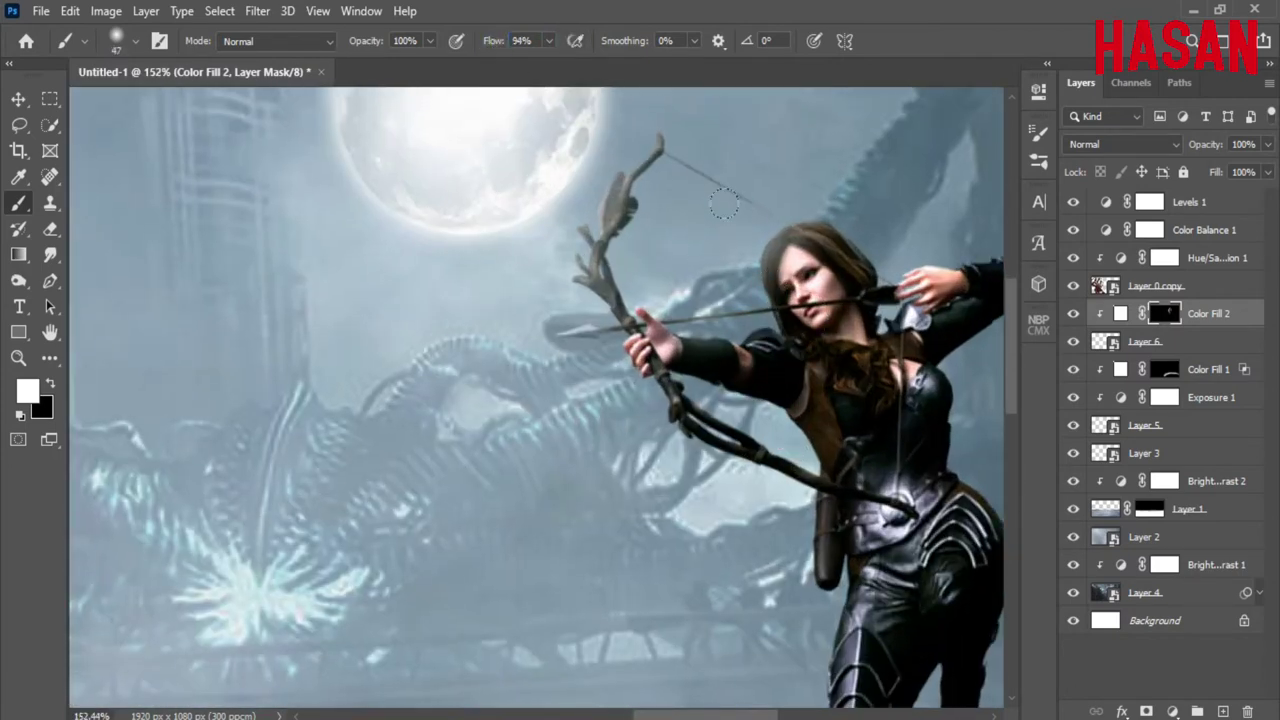
{"action": "left_click_drag", "start_coordinate": [724, 204], "coordinate": [712, 212]}
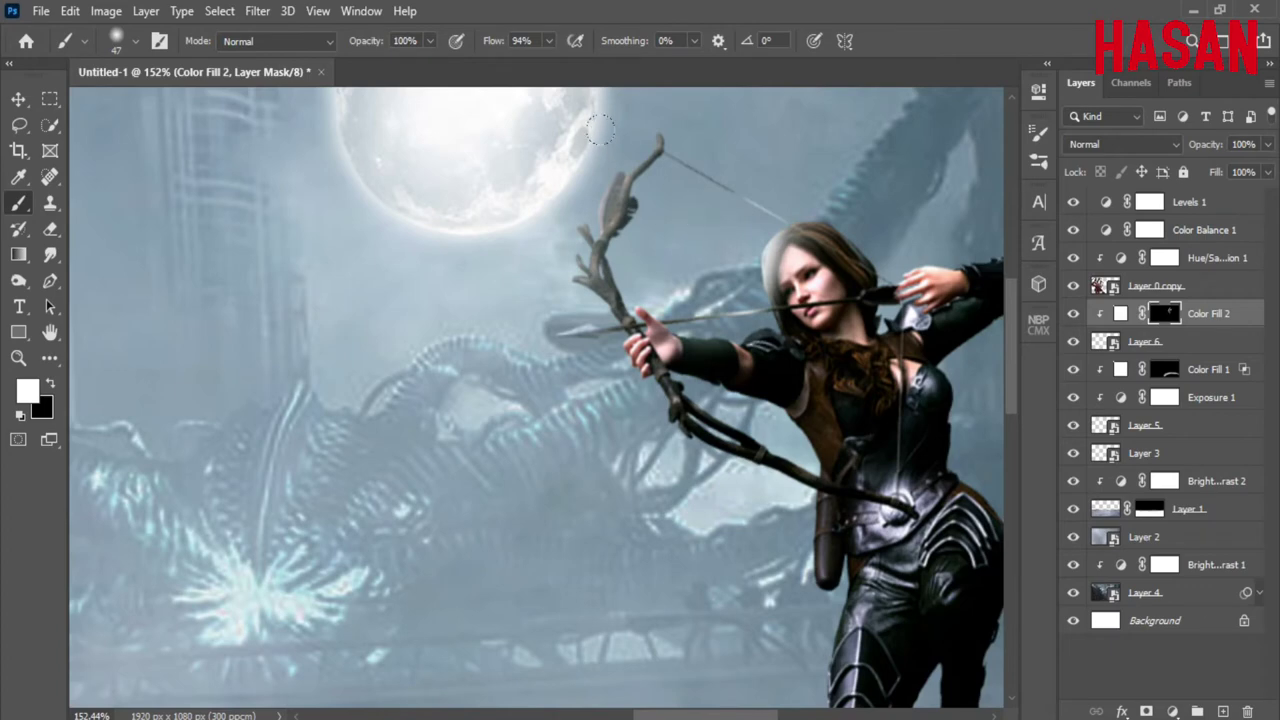
{"action": "left_click_drag", "start_coordinate": [656, 142], "coordinate": [578, 330]}
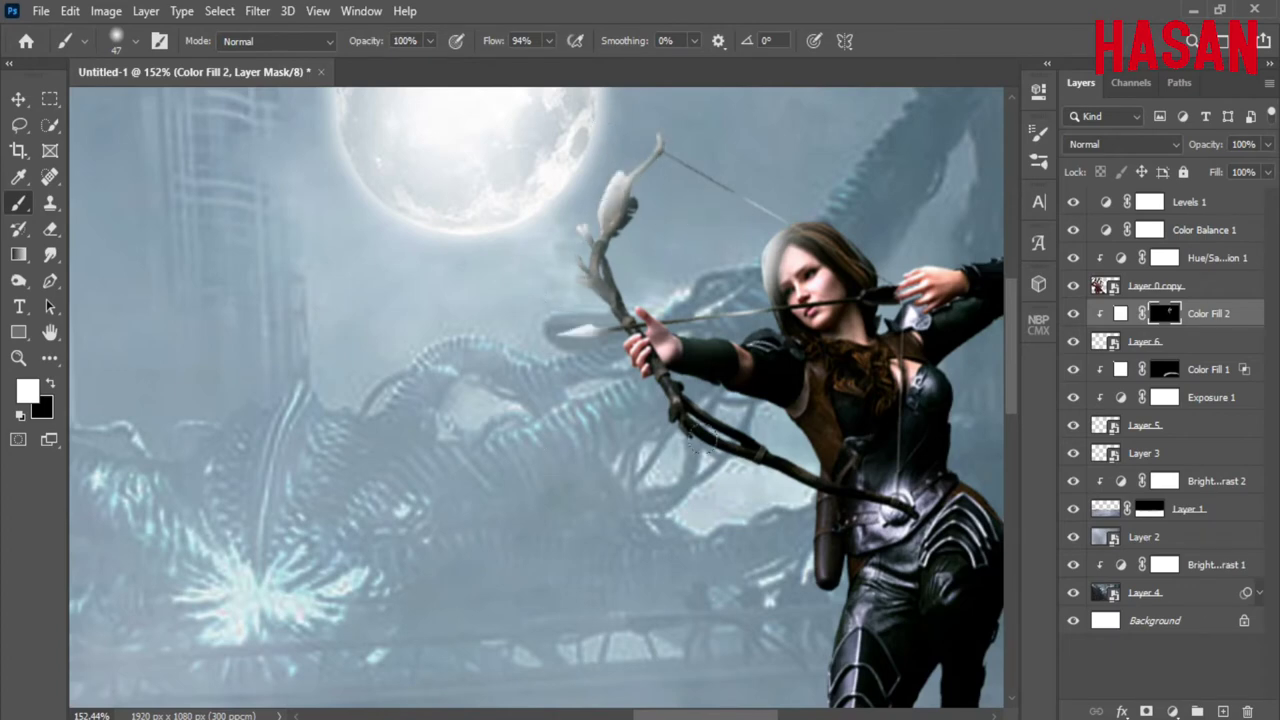
Step: Paint a thin rim light along the archer's hip edge with a size 8 brush
{"action": "scroll", "coordinate": [705, 360], "scroll_direction": "up", "scroll_amount": 3}
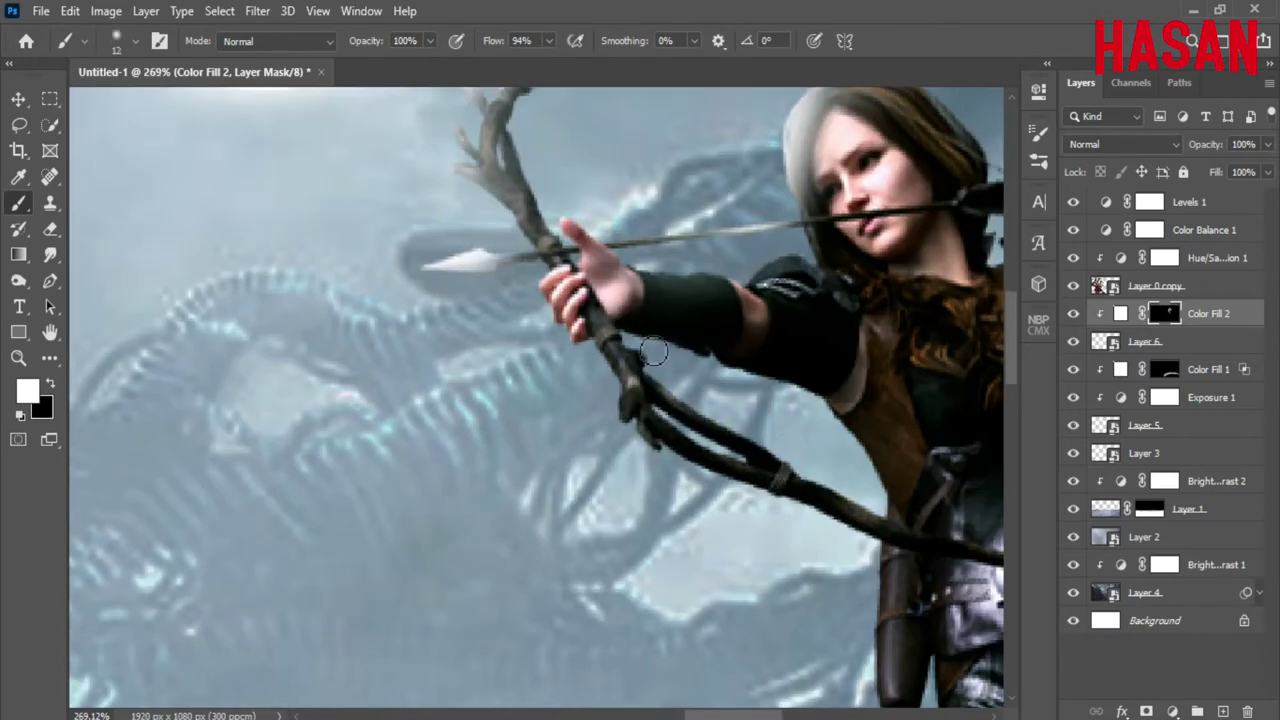
{"action": "left_click_drag", "start_coordinate": [653, 351], "coordinate": [671, 366]}
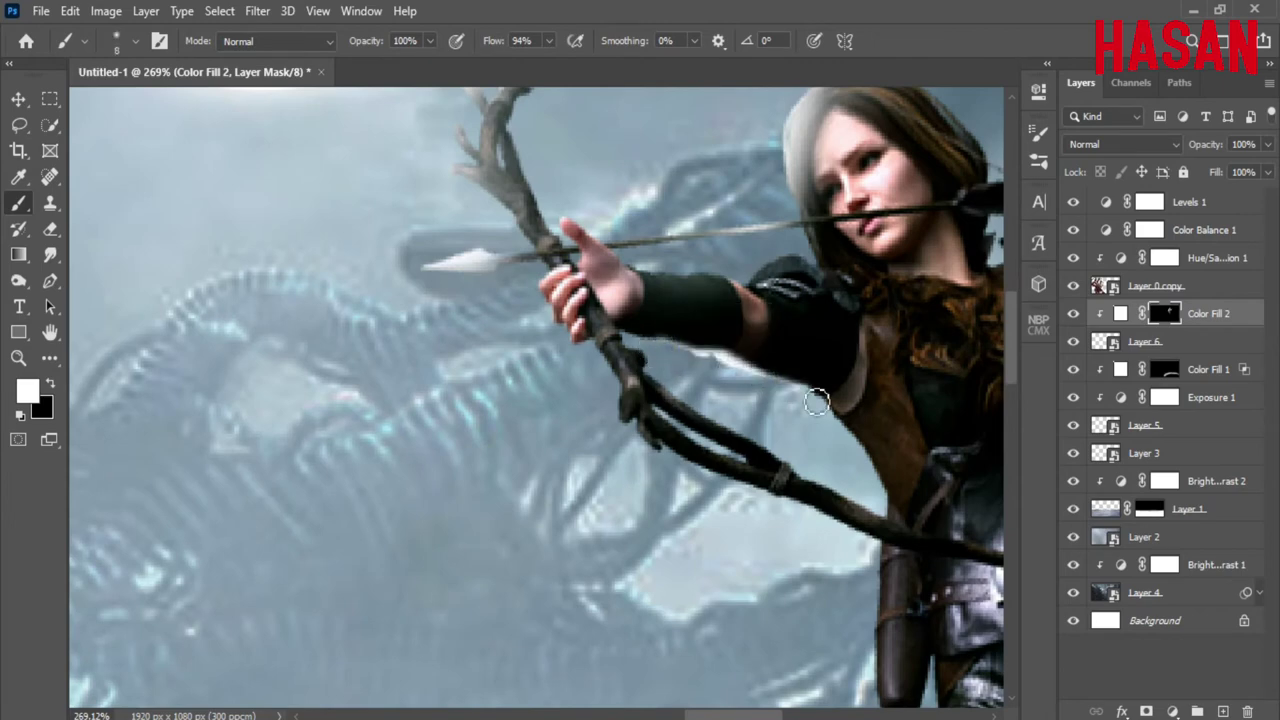
{"action": "scroll", "coordinate": [747, 429], "scroll_direction": "down", "scroll_amount": 2}
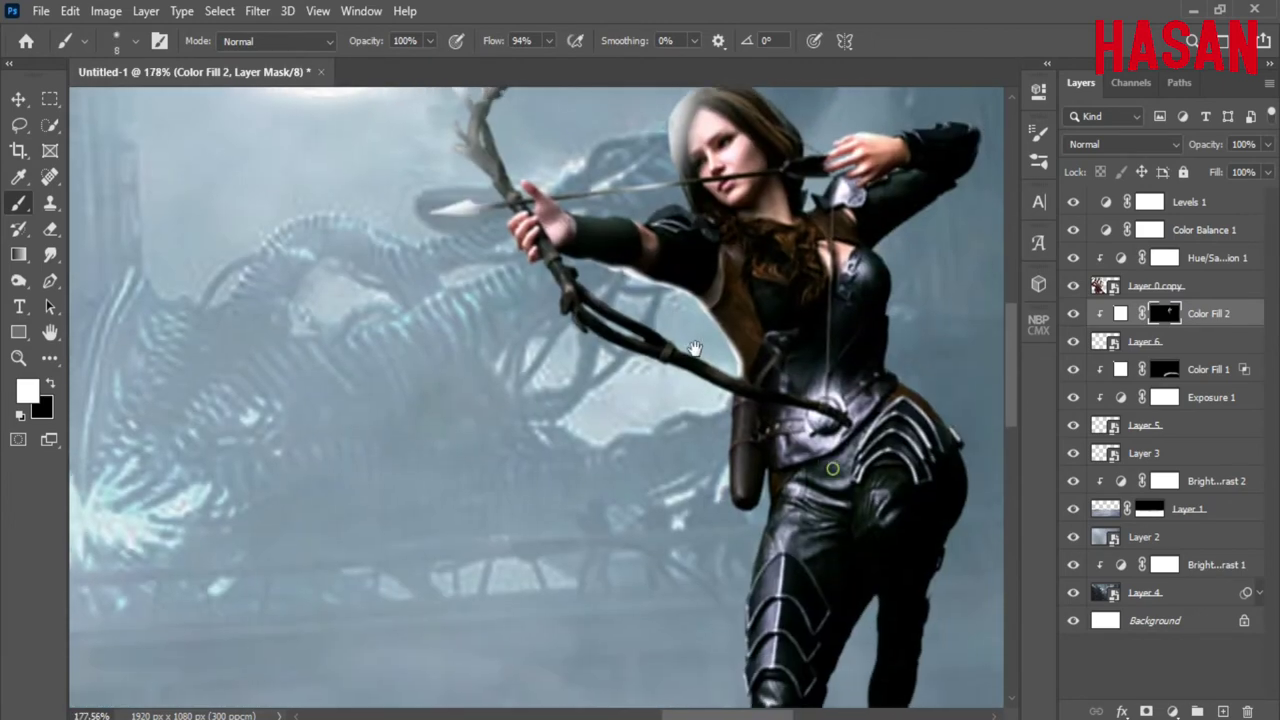
{"action": "scroll", "coordinate": [747, 429], "scroll_direction": "up", "scroll_amount": 2}
{"action": "scroll", "coordinate": [740, 520], "scroll_direction": "down", "scroll_amount": 2}
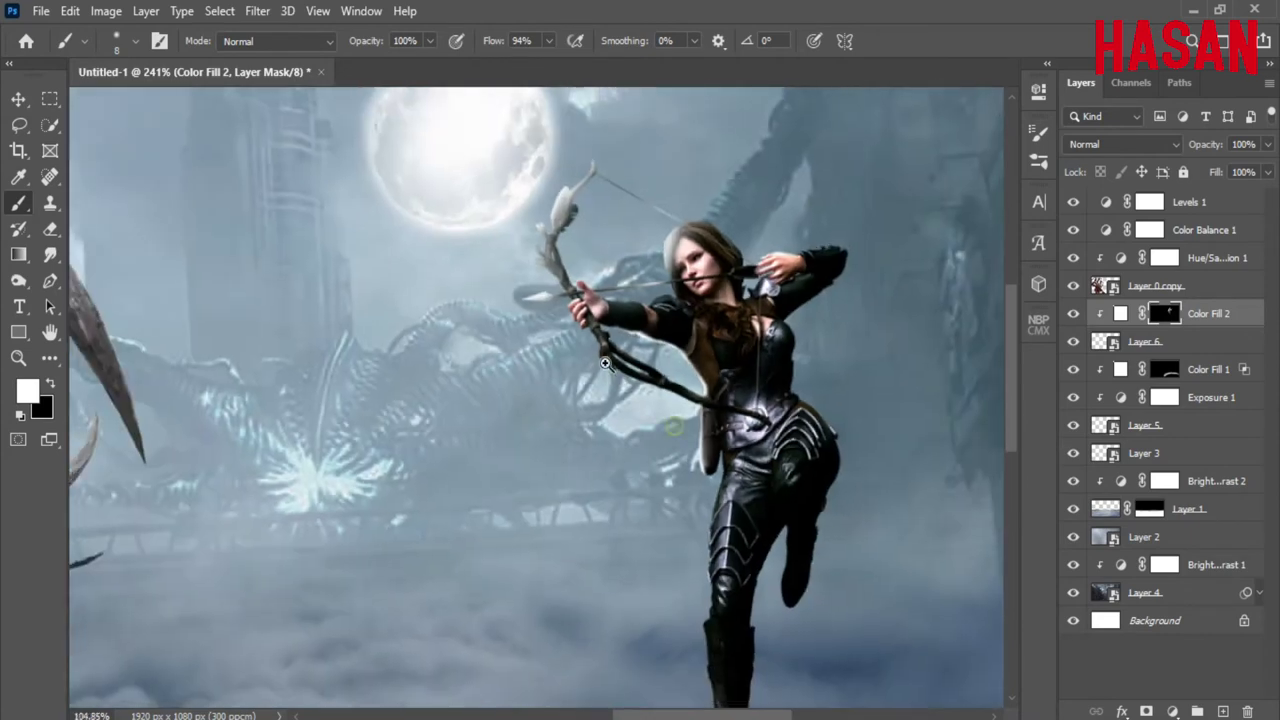
{"action": "scroll", "coordinate": [690, 440], "scroll_direction": "down", "scroll_amount": 2}
{"action": "scroll", "coordinate": [640, 366], "scroll_direction": "up", "scroll_amount": 1}
{"action": "scroll", "coordinate": [640, 366], "scroll_direction": "up", "scroll_amount": 2}
{"action": "scroll", "coordinate": [622, 312], "scroll_direction": "up", "scroll_amount": 2}
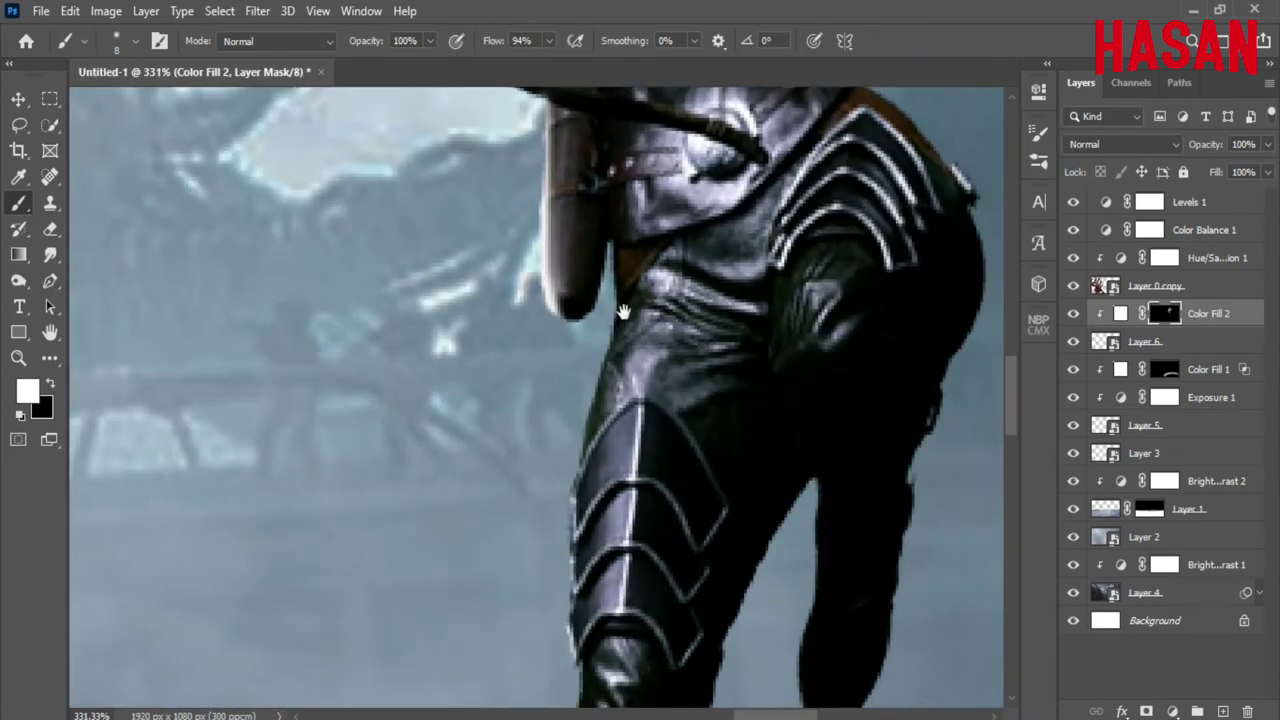
{"action": "mouse_move", "coordinate": [635, 280]}
{"action": "left_mouse_down"}
{"action": "mouse_move", "coordinate": [603, 277]}
{"action": "mouse_move", "coordinate": [623, 314]}
{"action": "left_mouse_up"}
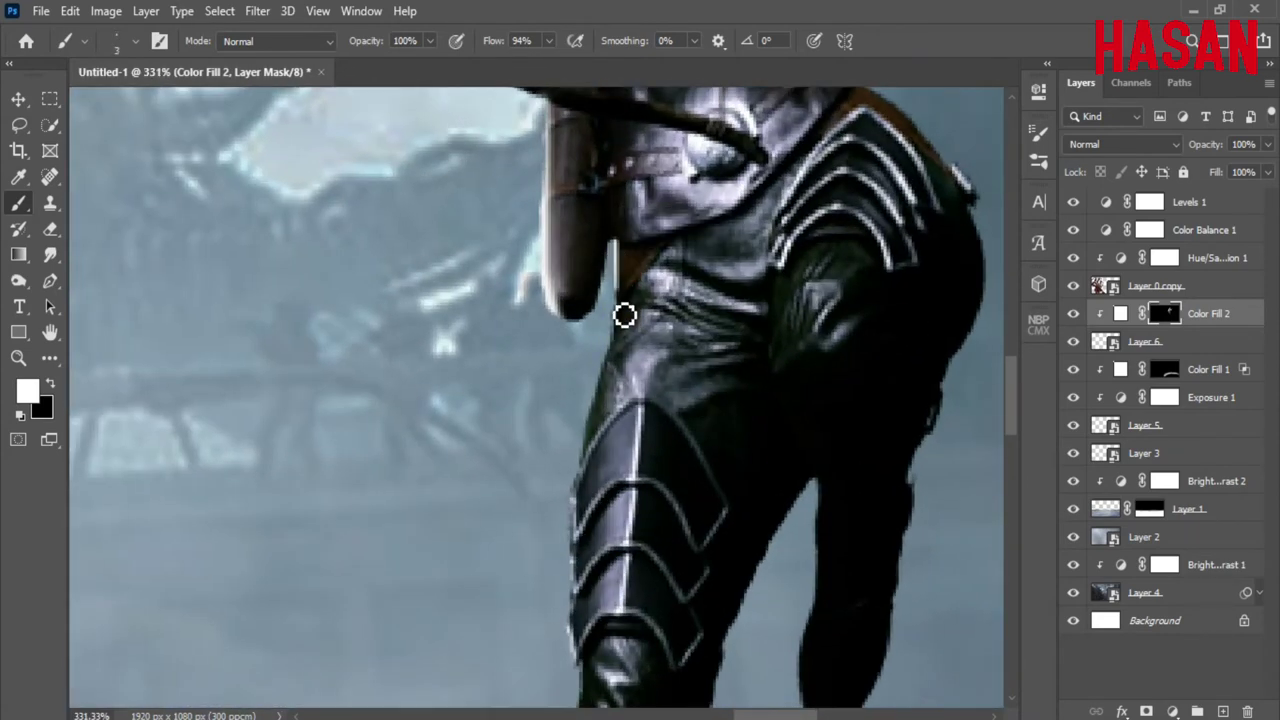
Step: Extend the rim light down the left edge of the archer's boot
{"action": "scroll", "coordinate": [600, 450], "scroll_direction": "down", "scroll_amount": 2}
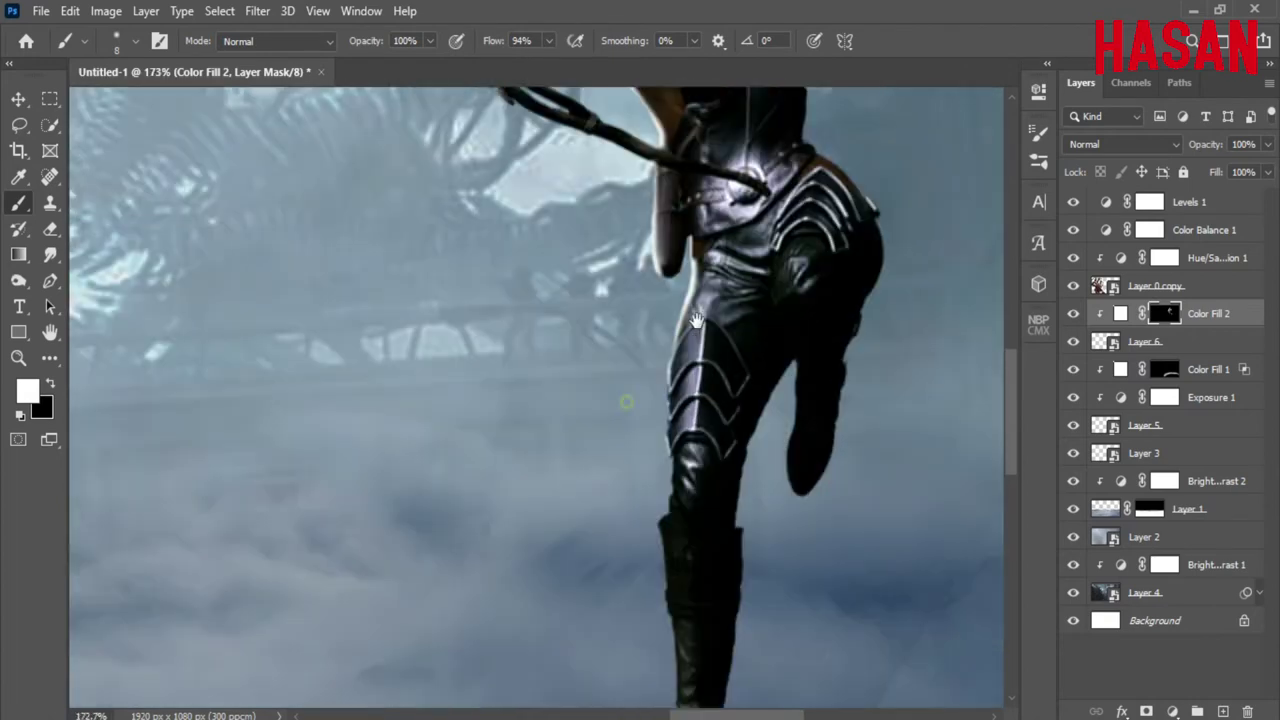
{"action": "scroll", "coordinate": [664, 585], "scroll_direction": "down", "scroll_amount": 3}
{"action": "scroll", "coordinate": [640, 414], "scroll_direction": "up", "scroll_amount": 3}
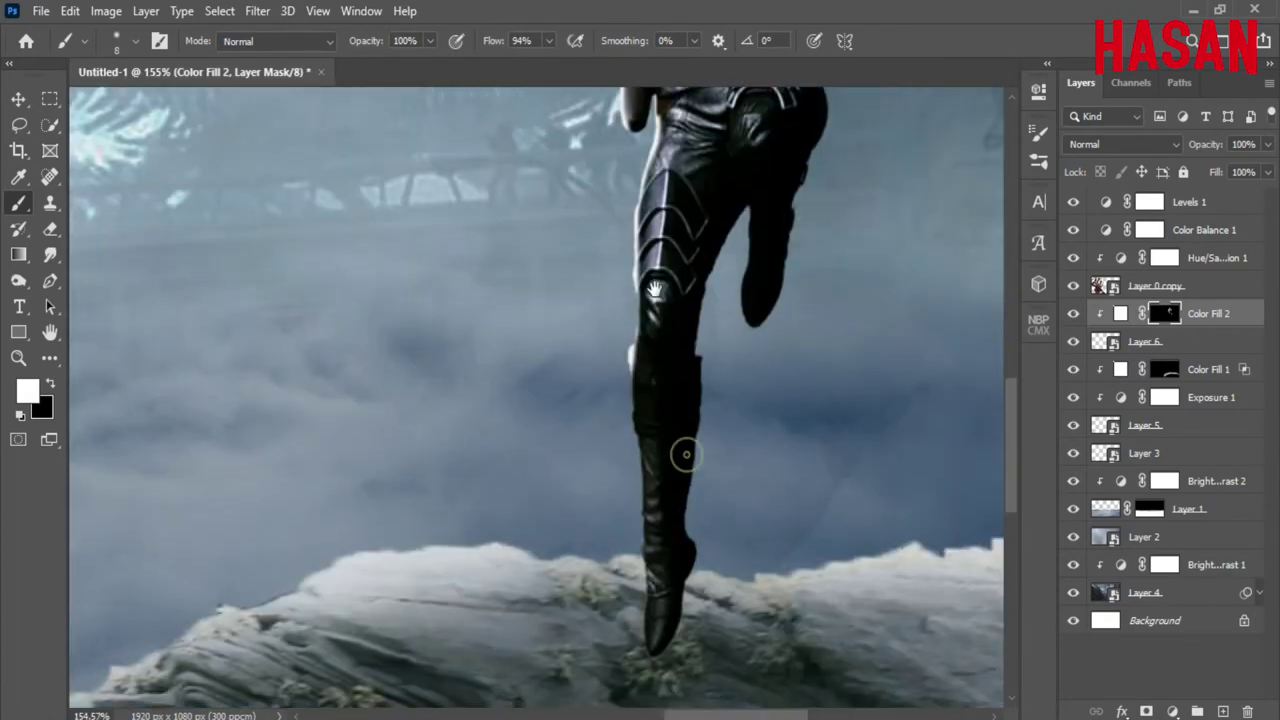
{"action": "left_click_drag", "start_coordinate": [645, 448], "coordinate": [654, 520]}
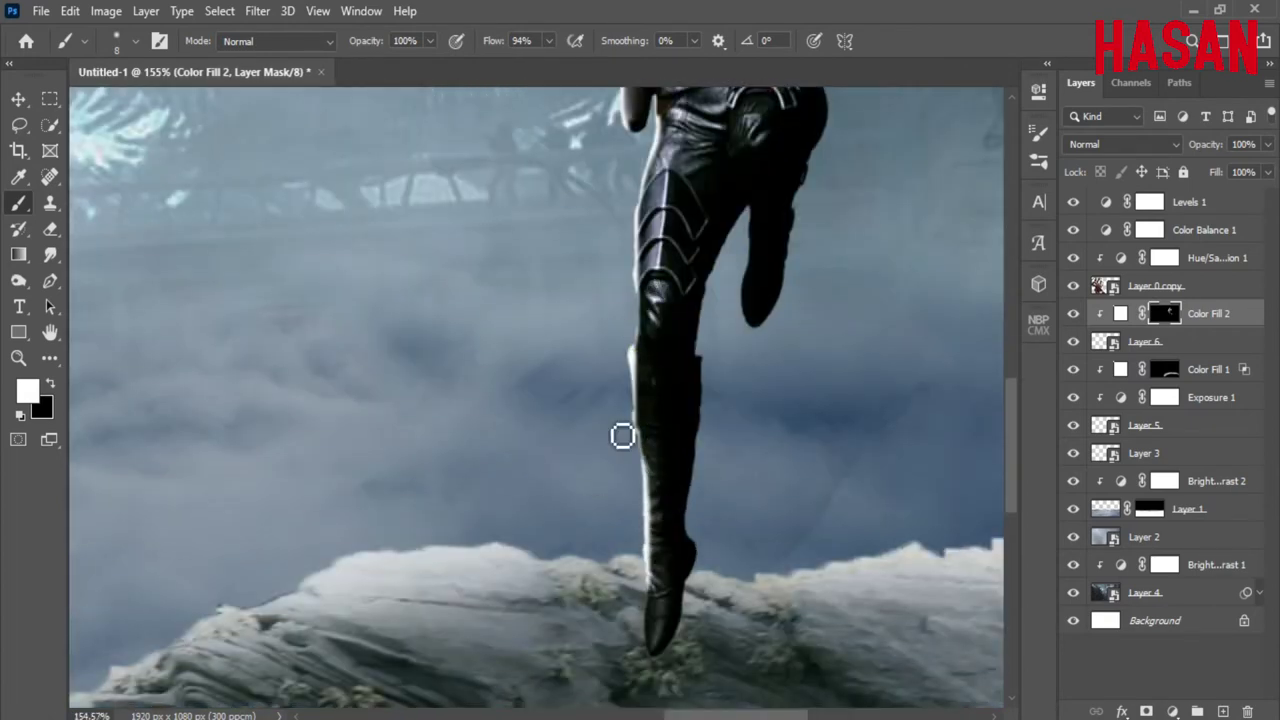
{"action": "left_click_drag", "start_coordinate": [623, 434], "coordinate": [657, 600]}
{"action": "scroll", "coordinate": [605, 415], "scroll_direction": "down", "scroll_amount": 3}
{"action": "scroll", "coordinate": [520, 290], "scroll_direction": "up", "scroll_amount": 2}
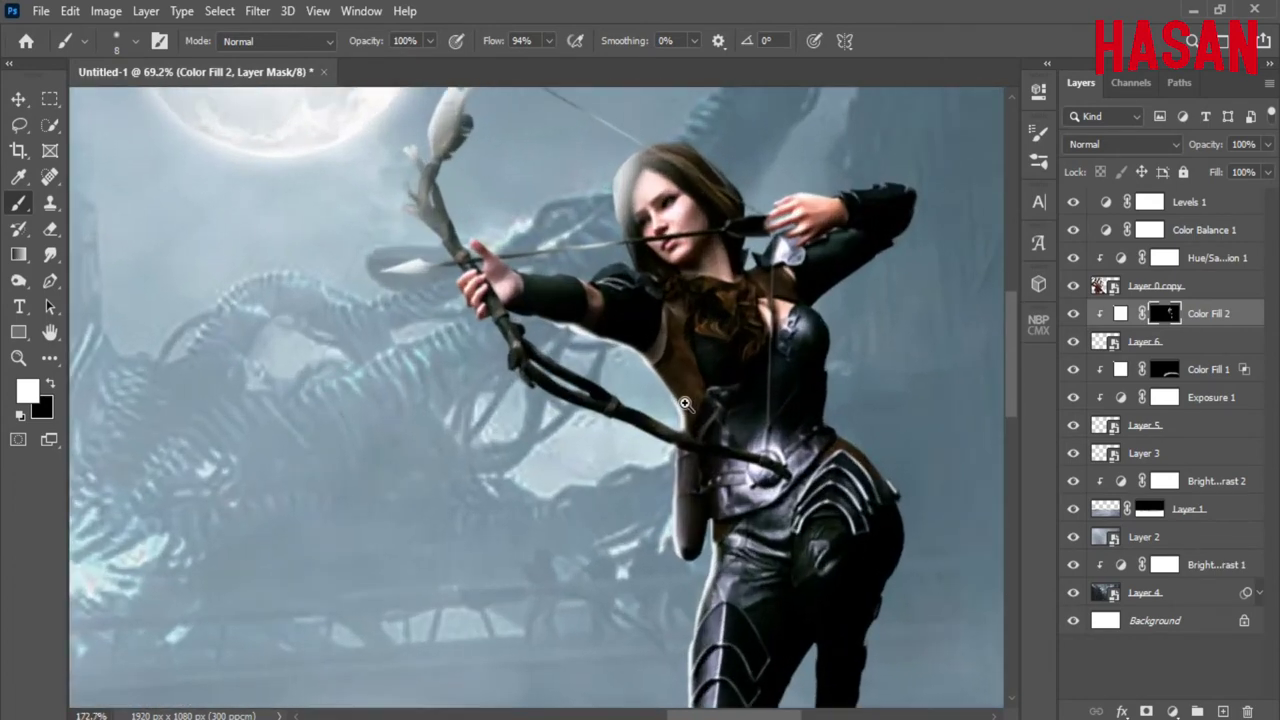
{"action": "scroll", "coordinate": [462, 325], "scroll_direction": "up", "scroll_amount": 2}
{"action": "scroll", "coordinate": [455, 345], "scroll_direction": "down", "scroll_amount": 2}
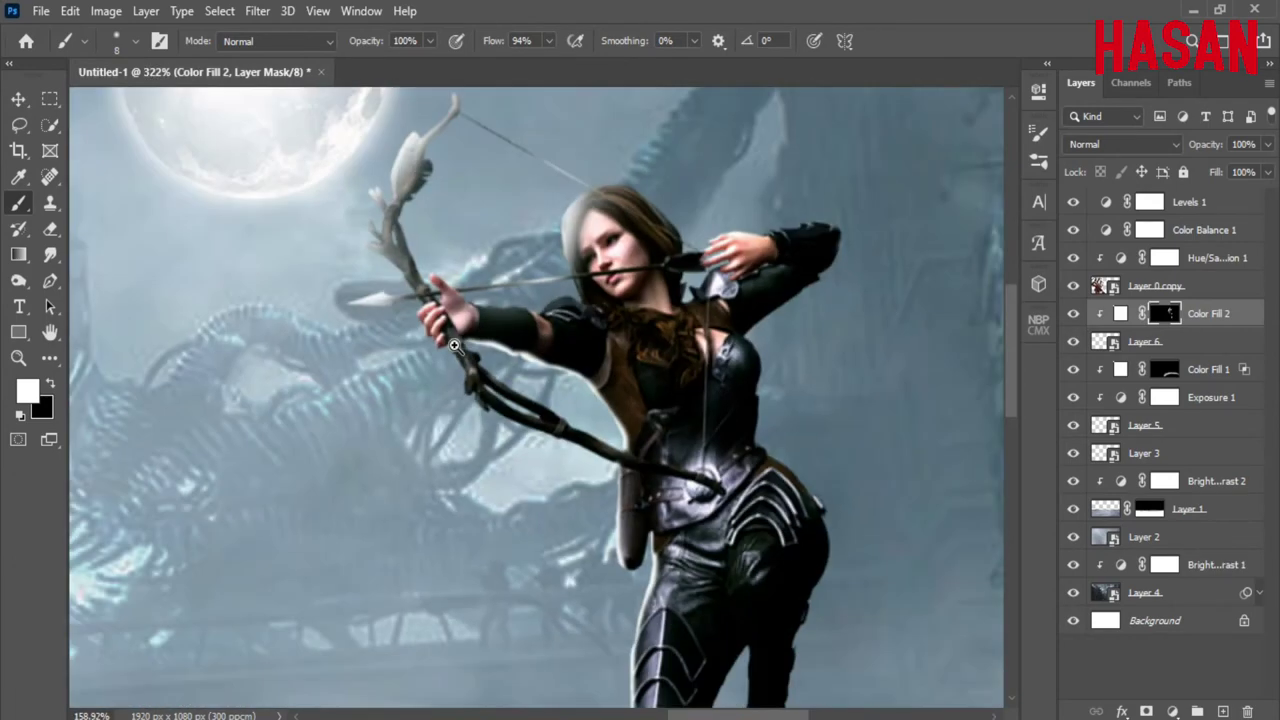
{"action": "scroll", "coordinate": [370, 230], "scroll_direction": "up", "scroll_amount": 1}
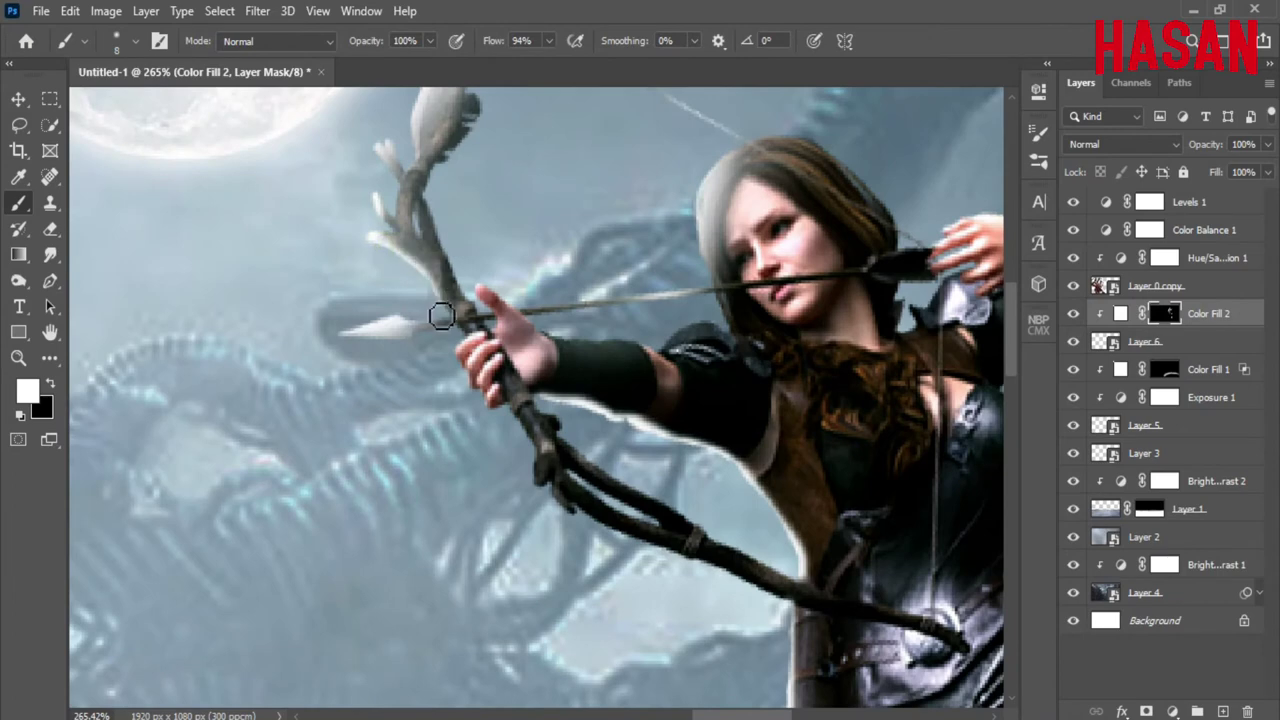
{"action": "scroll", "coordinate": [443, 314], "scroll_direction": "down", "scroll_amount": 3}
{"action": "scroll", "coordinate": [400, 200], "scroll_direction": "up", "scroll_amount": 1}
{"action": "scroll", "coordinate": [547, 261], "scroll_direction": "up", "scroll_amount": 2}
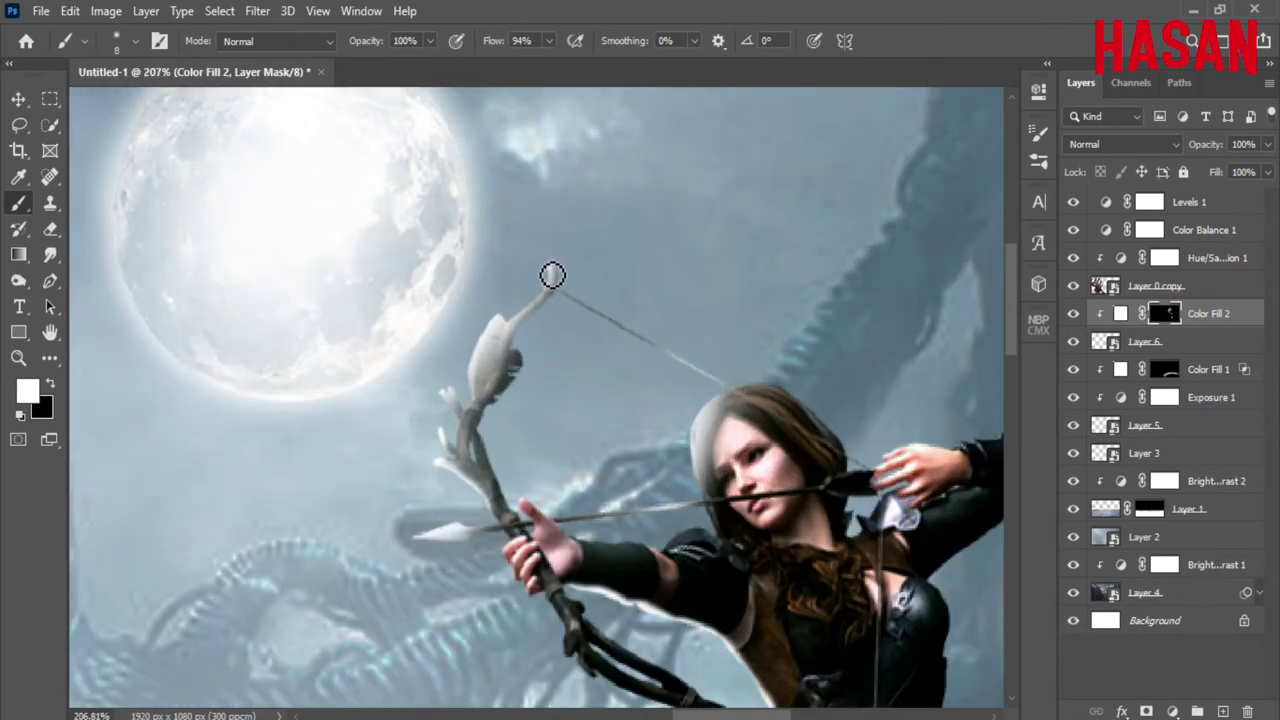
Step: Rim-light the top of the raised sleeve with a size 20 brush
{"action": "left_click_drag", "start_coordinate": [464, 372], "coordinate": [394, 236]}
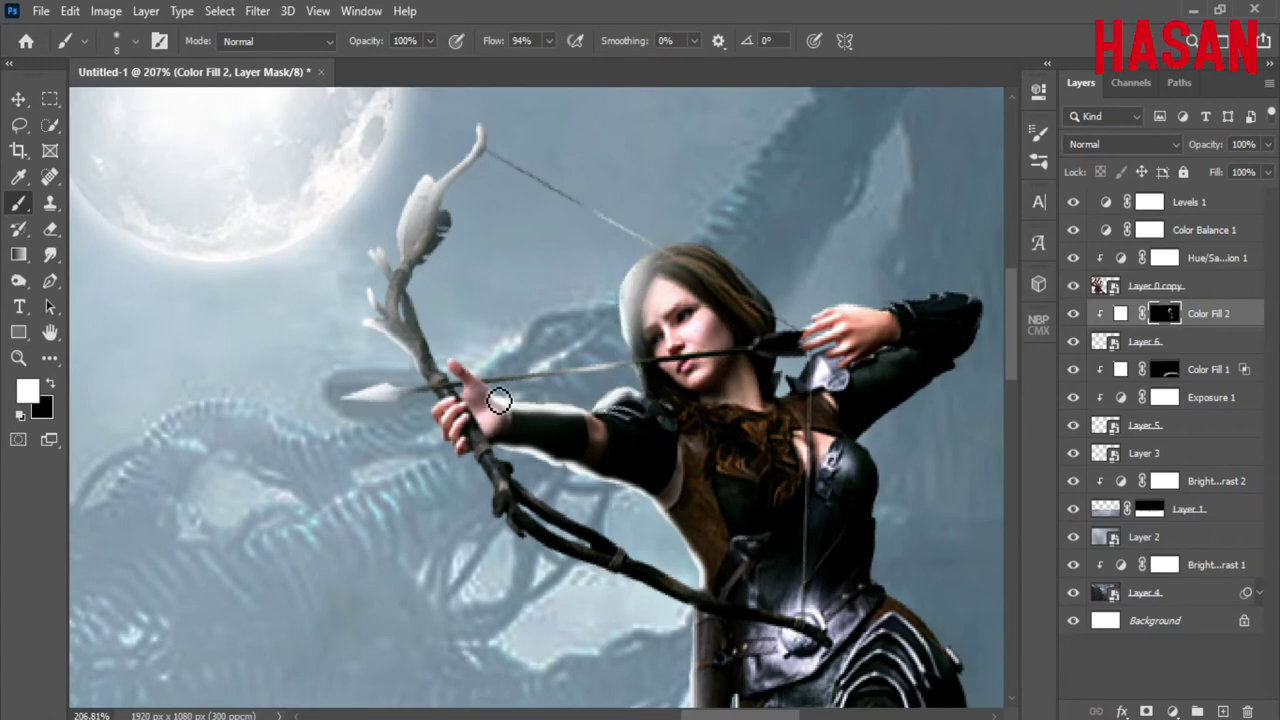
{"action": "scroll", "coordinate": [505, 385], "scroll_direction": "down", "scroll_amount": 5}
{"action": "scroll", "coordinate": [611, 476], "scroll_direction": "up", "scroll_amount": 2}
{"action": "scroll", "coordinate": [611, 476], "scroll_direction": "up", "scroll_amount": 2}
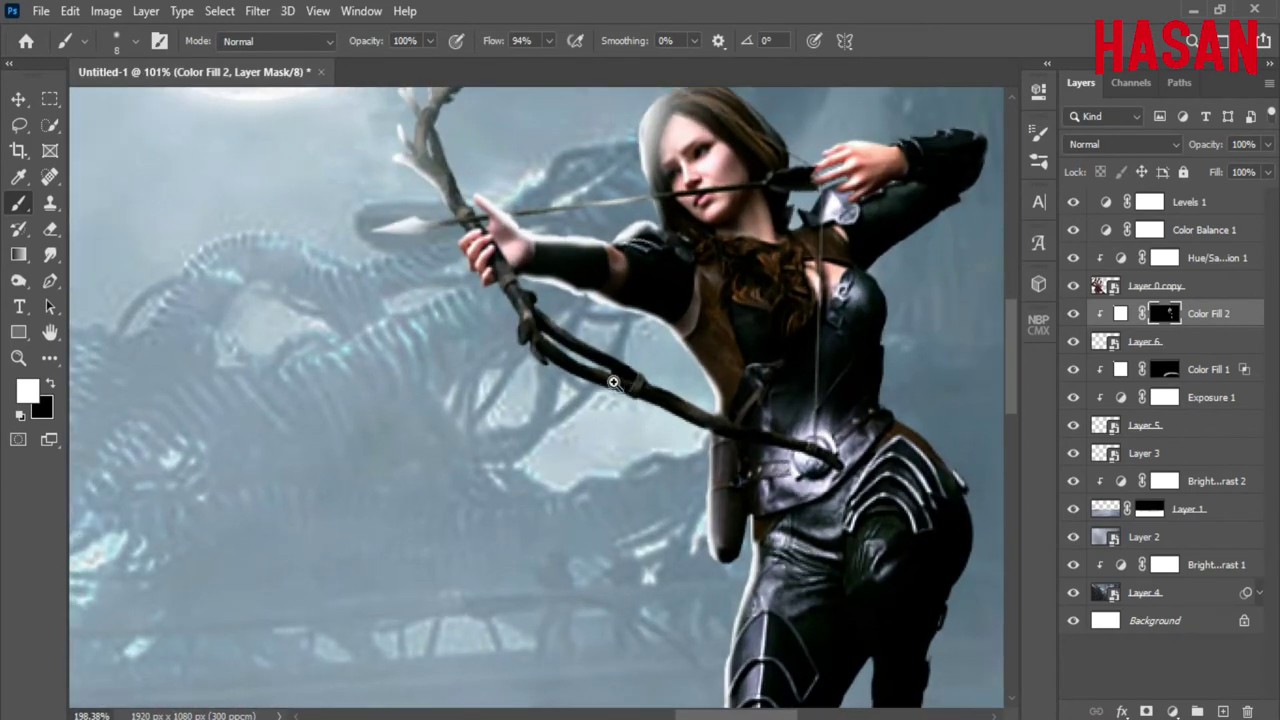
{"action": "scroll", "coordinate": [620, 474], "scroll_direction": "down", "scroll_amount": 4}
{"action": "scroll", "coordinate": [647, 468], "scroll_direction": "up", "scroll_amount": 3}
{"action": "scroll", "coordinate": [647, 468], "scroll_direction": "up", "scroll_amount": 2}
{"action": "scroll", "coordinate": [737, 309], "scroll_direction": "up", "scroll_amount": 2}
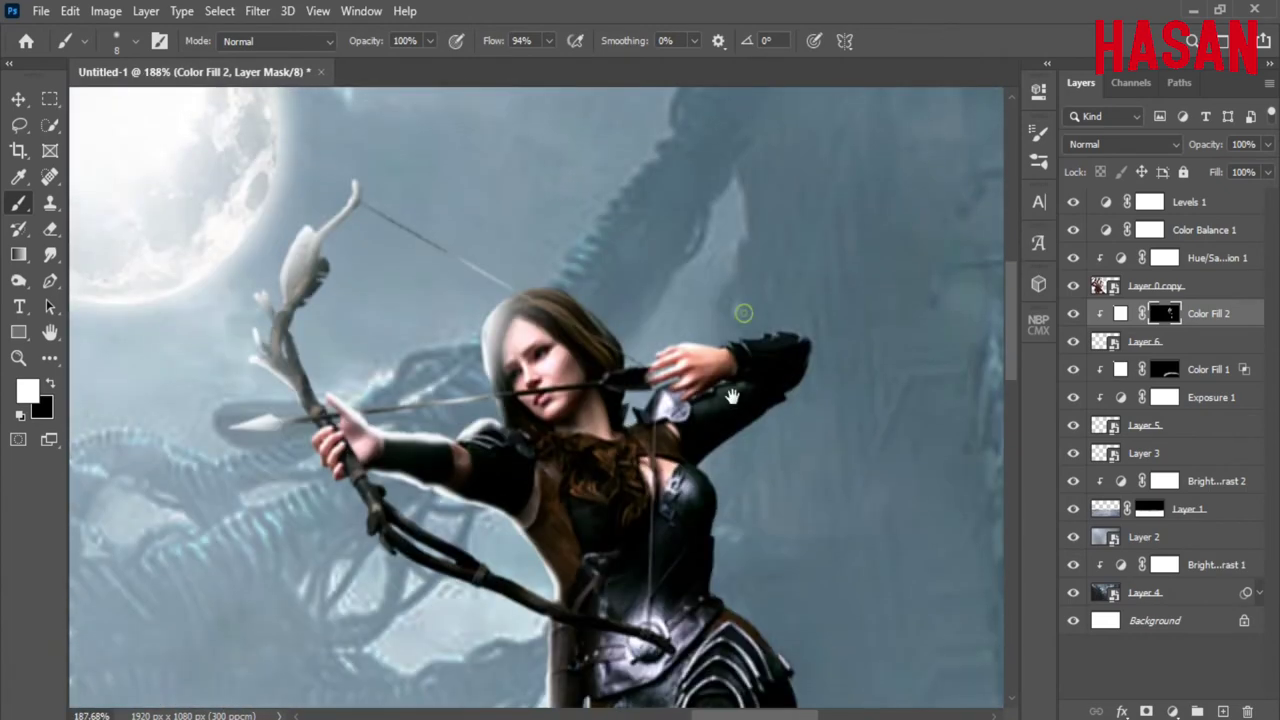
{"action": "key", "text": "bracketright"}
{"action": "key", "text": "bracketright"}
{"action": "key", "text": "bracketright"}
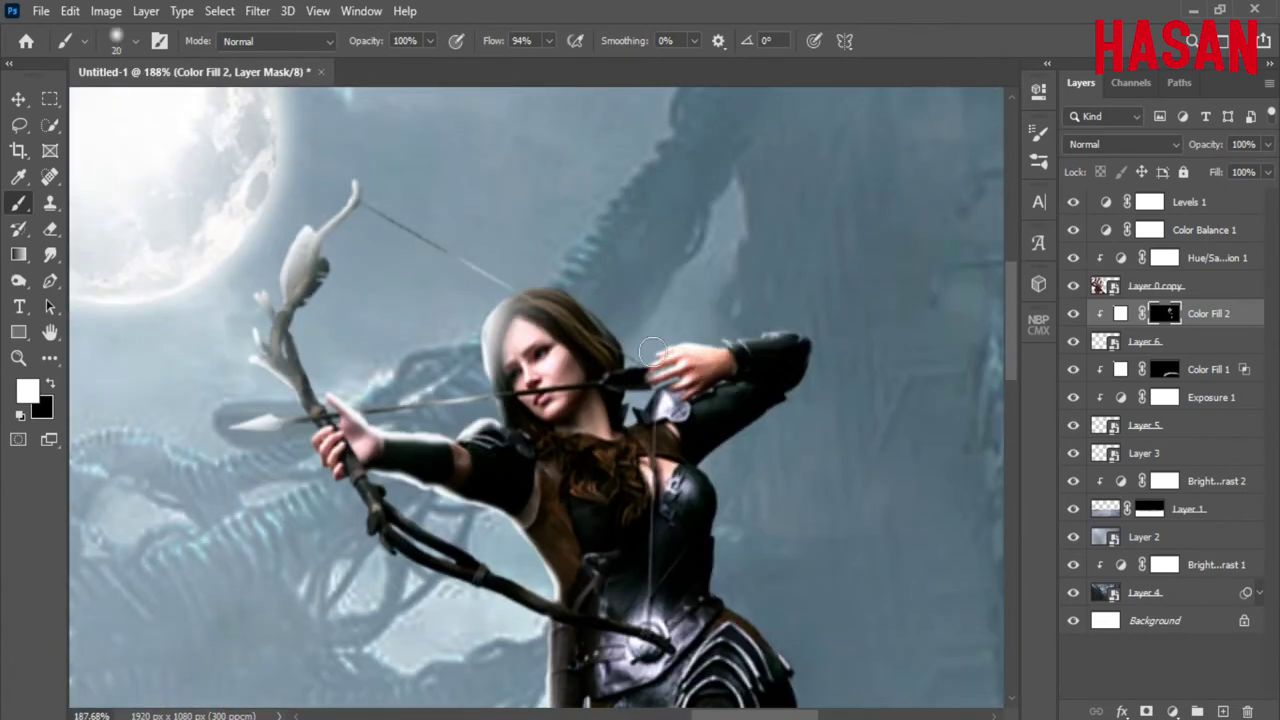
{"action": "left_click_drag", "start_coordinate": [737, 328], "coordinate": [820, 324]}
{"action": "scroll", "coordinate": [668, 453], "scroll_direction": "down", "scroll_amount": 4}
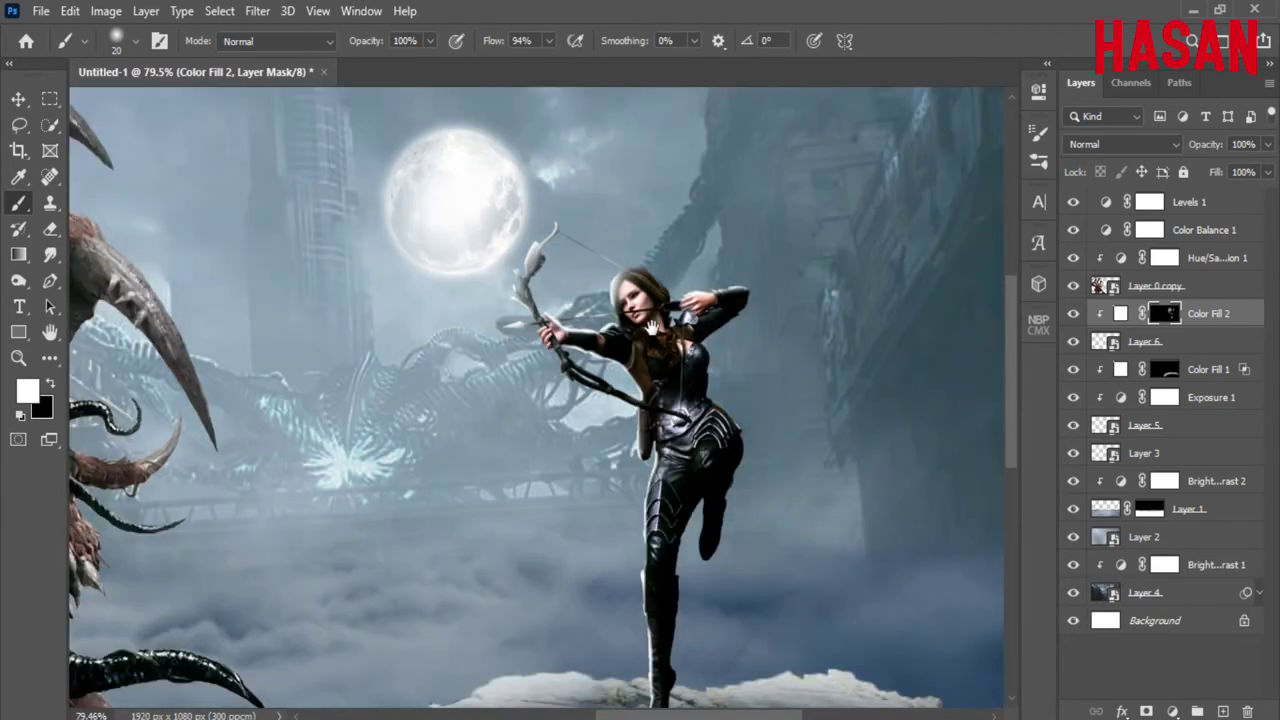
{"action": "scroll", "coordinate": [645, 362], "scroll_direction": "down", "scroll_amount": 1}
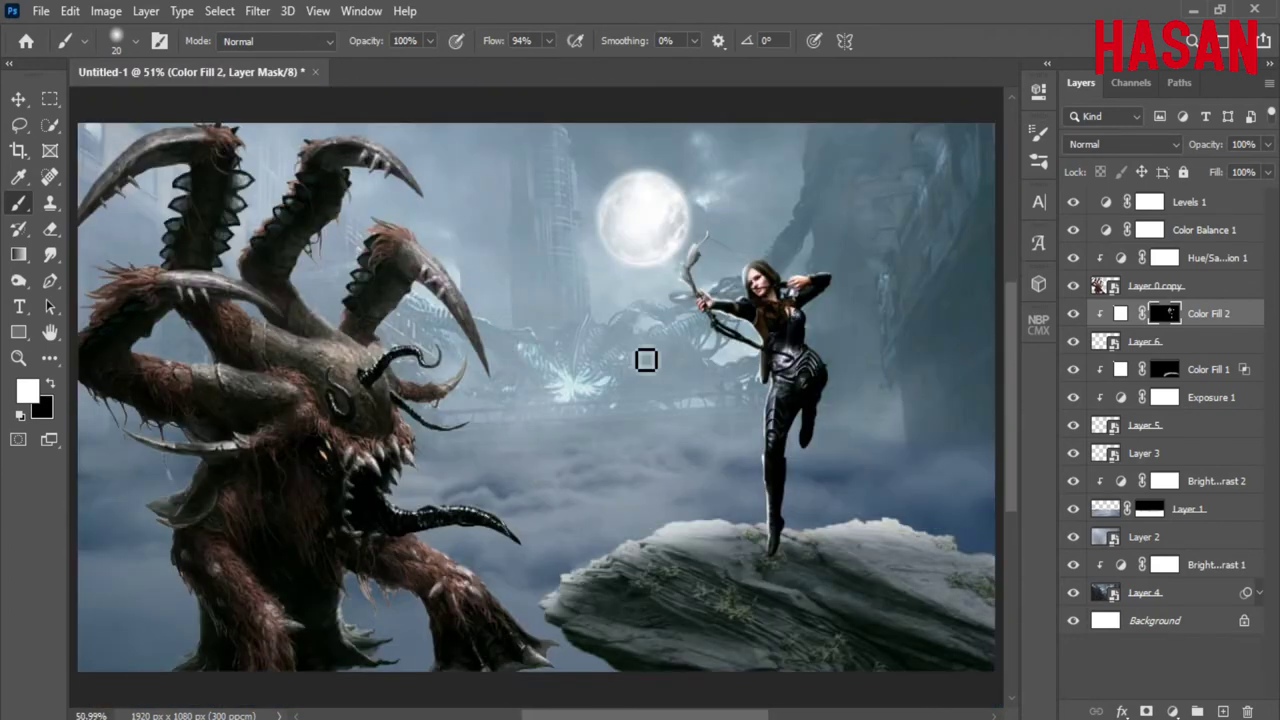
{"action": "scroll", "coordinate": [786, 340], "scroll_direction": "up", "scroll_amount": 3}
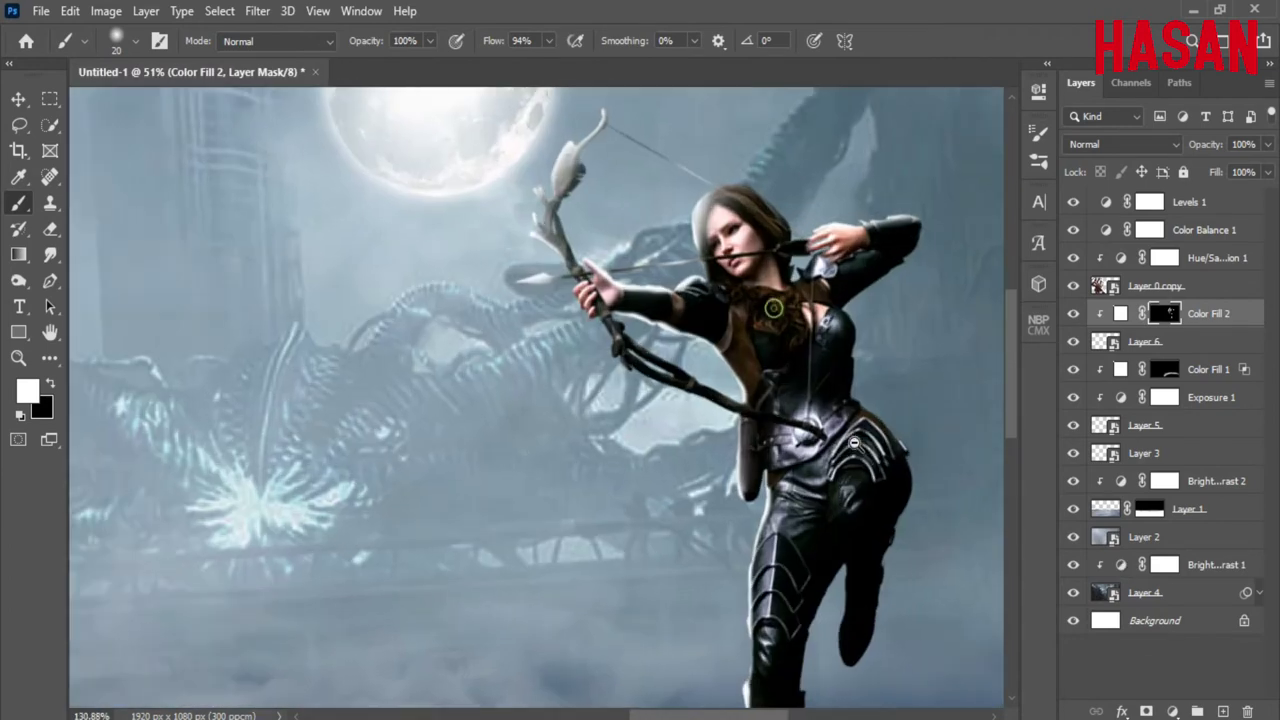
{"action": "scroll", "coordinate": [784, 272], "scroll_direction": "down", "scroll_amount": 7}
{"action": "scroll", "coordinate": [784, 272], "scroll_direction": "up", "scroll_amount": 6}
{"action": "scroll", "coordinate": [617, 363], "scroll_direction": "down", "scroll_amount": 3}
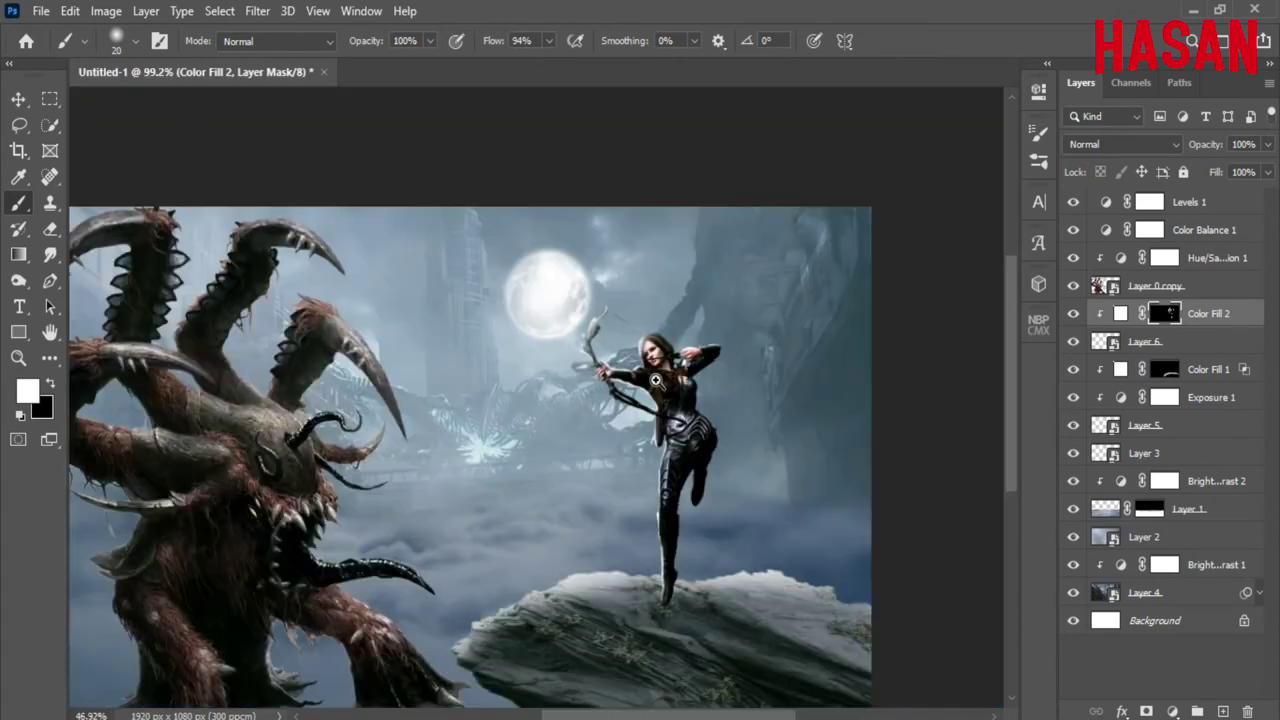
{"action": "scroll", "coordinate": [617, 363], "scroll_direction": "up", "scroll_amount": 1}
{"action": "left_click", "coordinate": [1171, 710]}
Step: Remove the accidentally added Pattern Fill layer
{"action": "left_click", "coordinate": [1145, 389]}
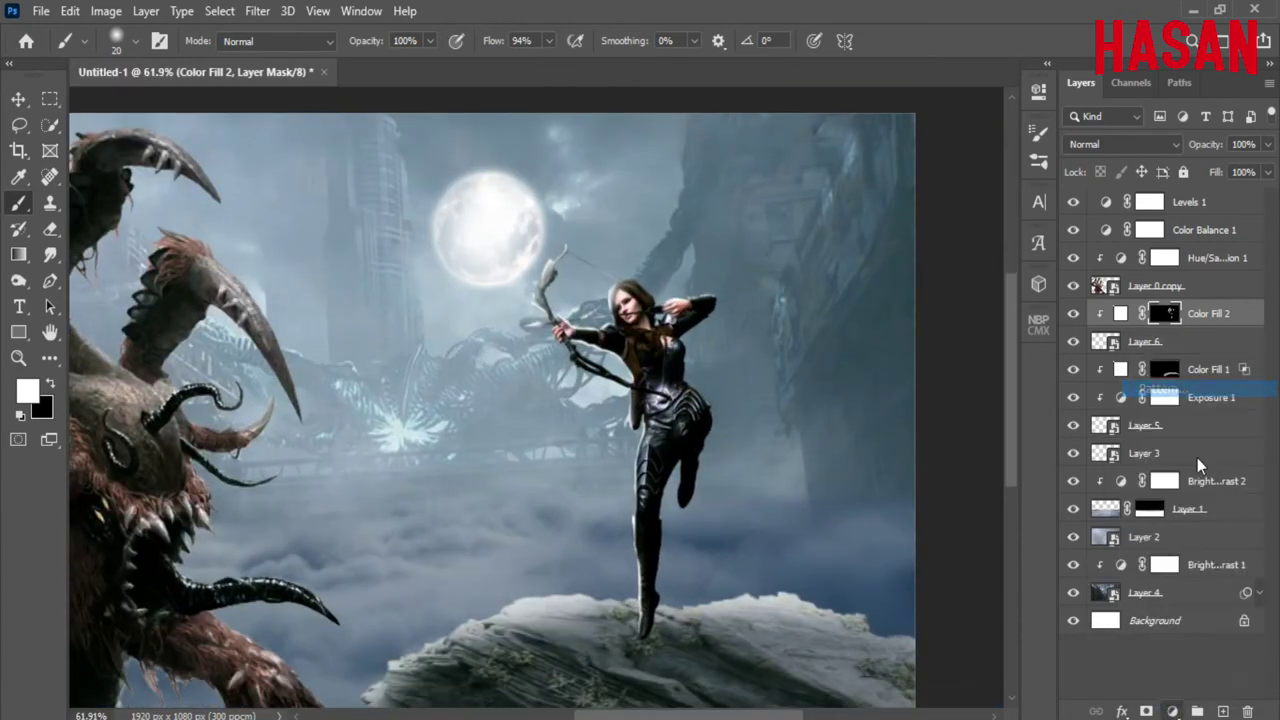
{"action": "left_click", "coordinate": [771, 203]}
{"action": "key", "text": "ctrl+z"}
Step: Split Color Fill 2's Blend If Underlying Layer black slider to 0/30
{"action": "left_click", "coordinate": [1122, 711]}
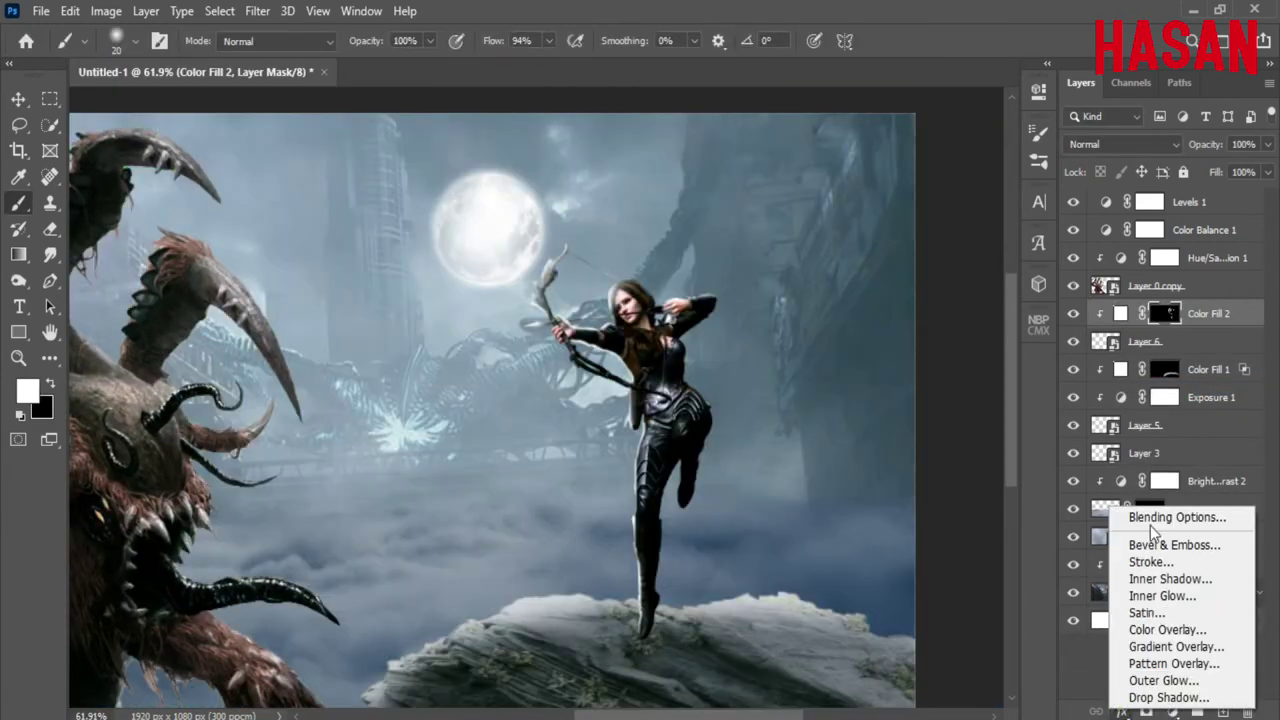
{"action": "left_click", "coordinate": [1155, 515]}
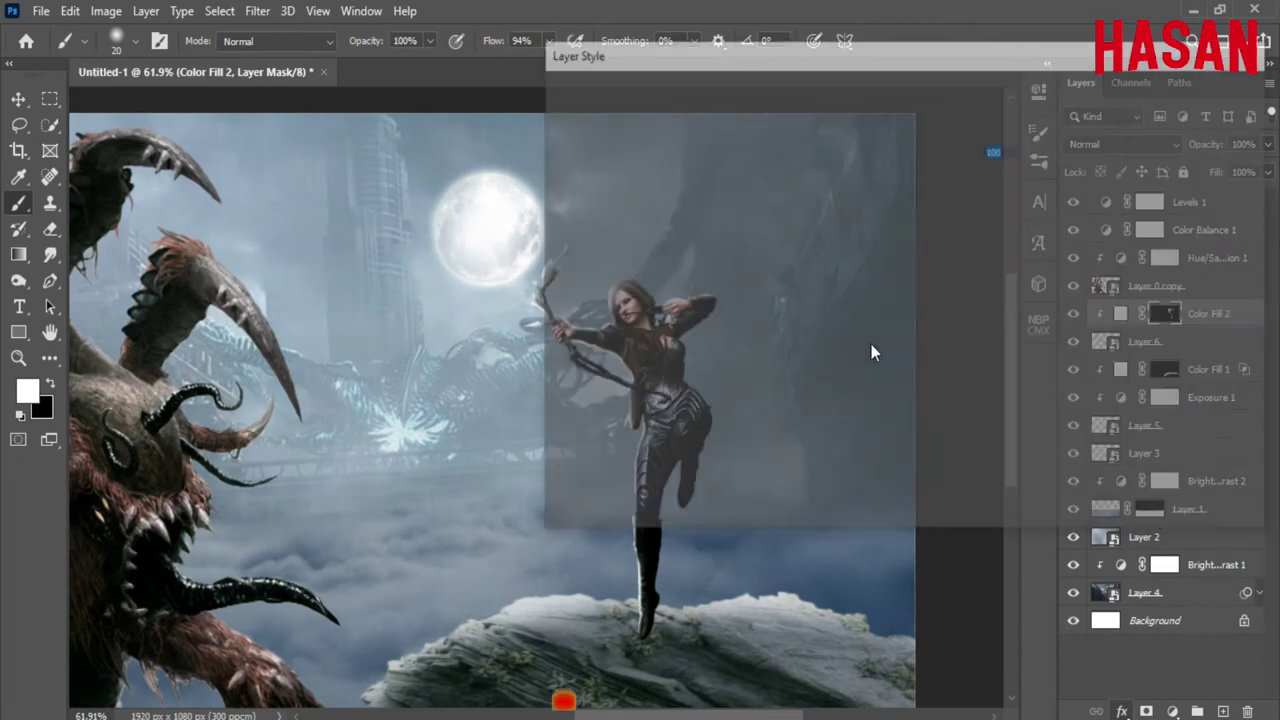
{"action": "scroll", "coordinate": [370, 350], "scroll_direction": "up", "scroll_amount": 2}
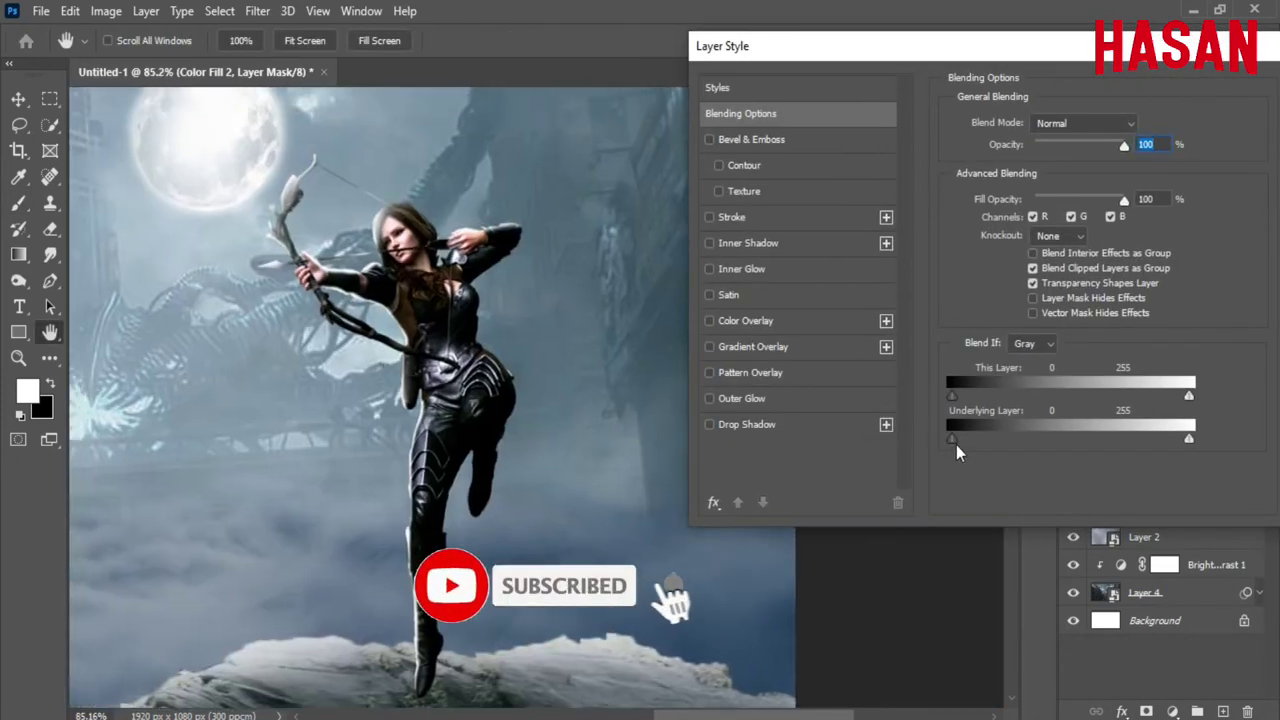
{"action": "left_click_drag", "start_coordinate": [956, 440], "coordinate": [991, 439]}
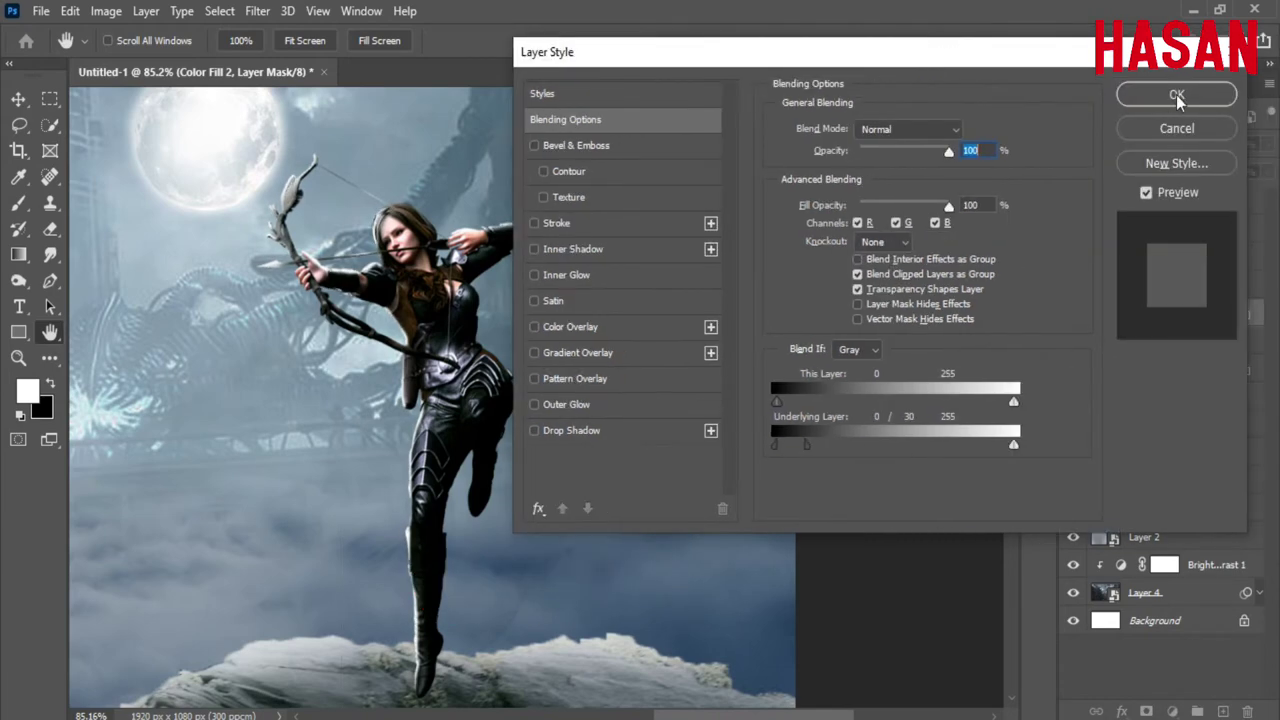
{"action": "key", "text": "Return"}
{"action": "key", "text": "ctrl+0"}
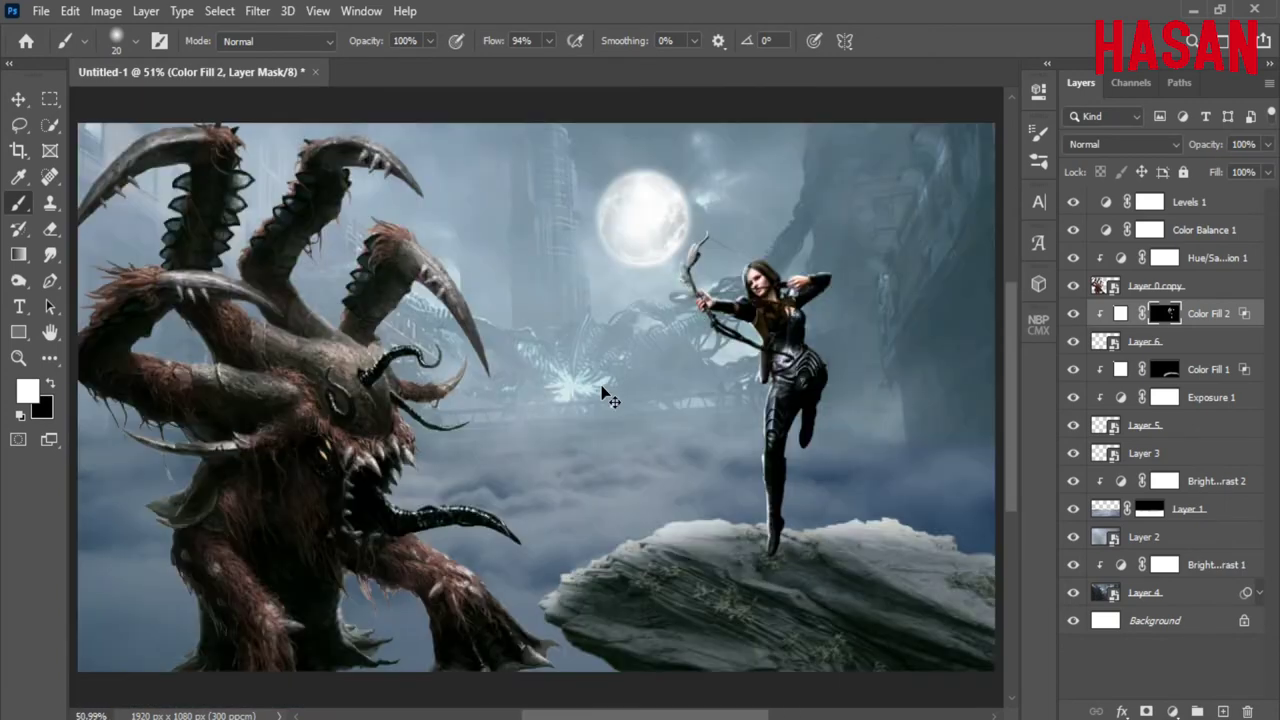
Step: Add a white Solid Color fill layer above the monster's Layer 0 copy
{"action": "key", "text": "v"}
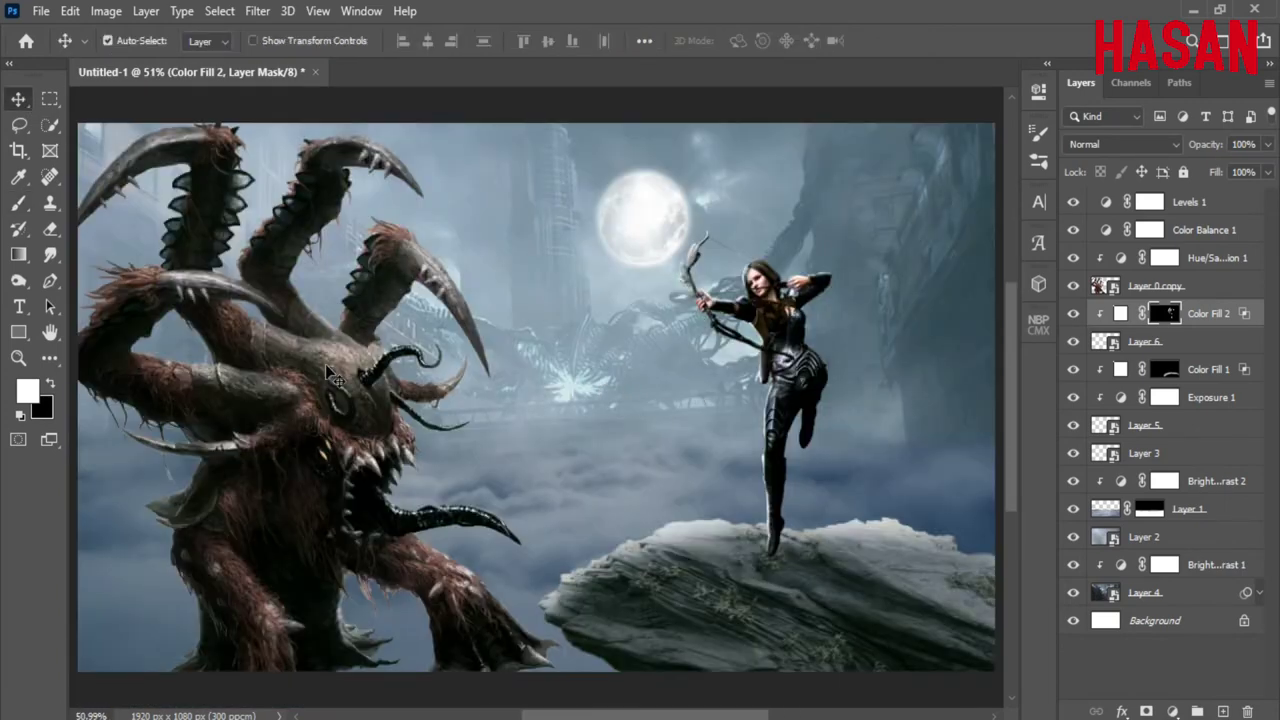
{"action": "left_click", "coordinate": [328, 367]}
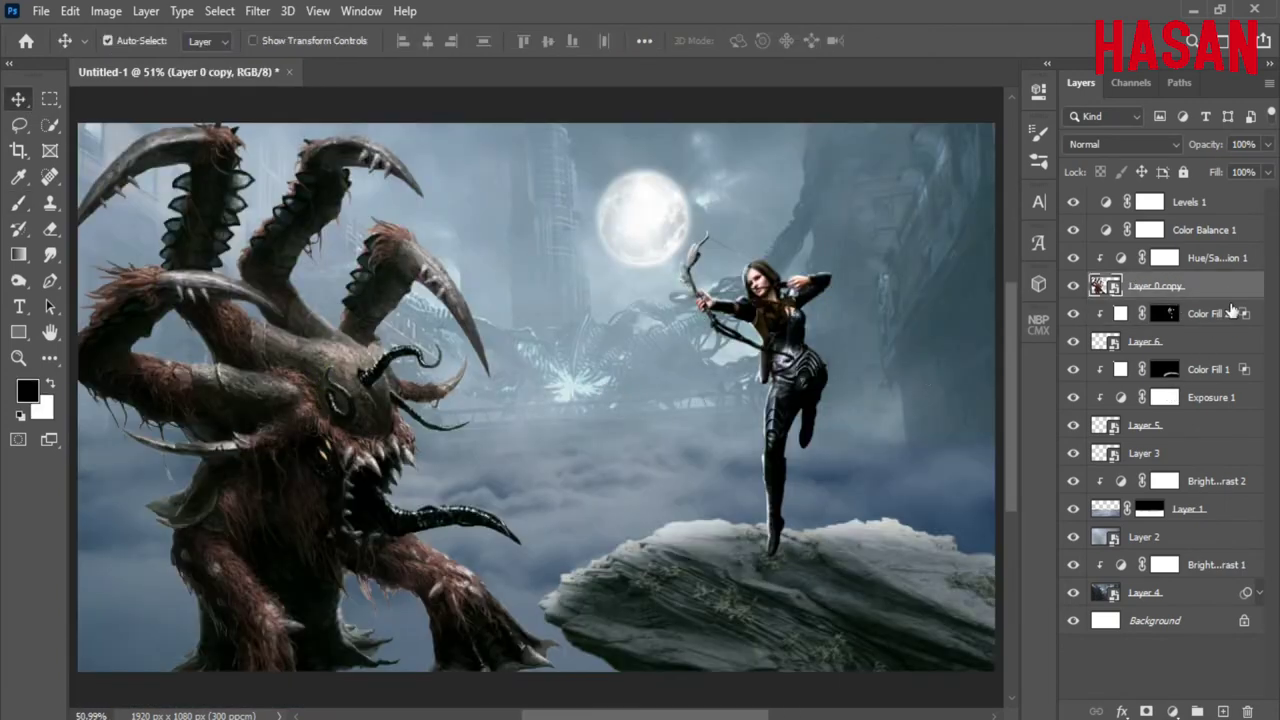
{"action": "scroll", "coordinate": [680, 398], "scroll_direction": "down", "scroll_amount": 2}
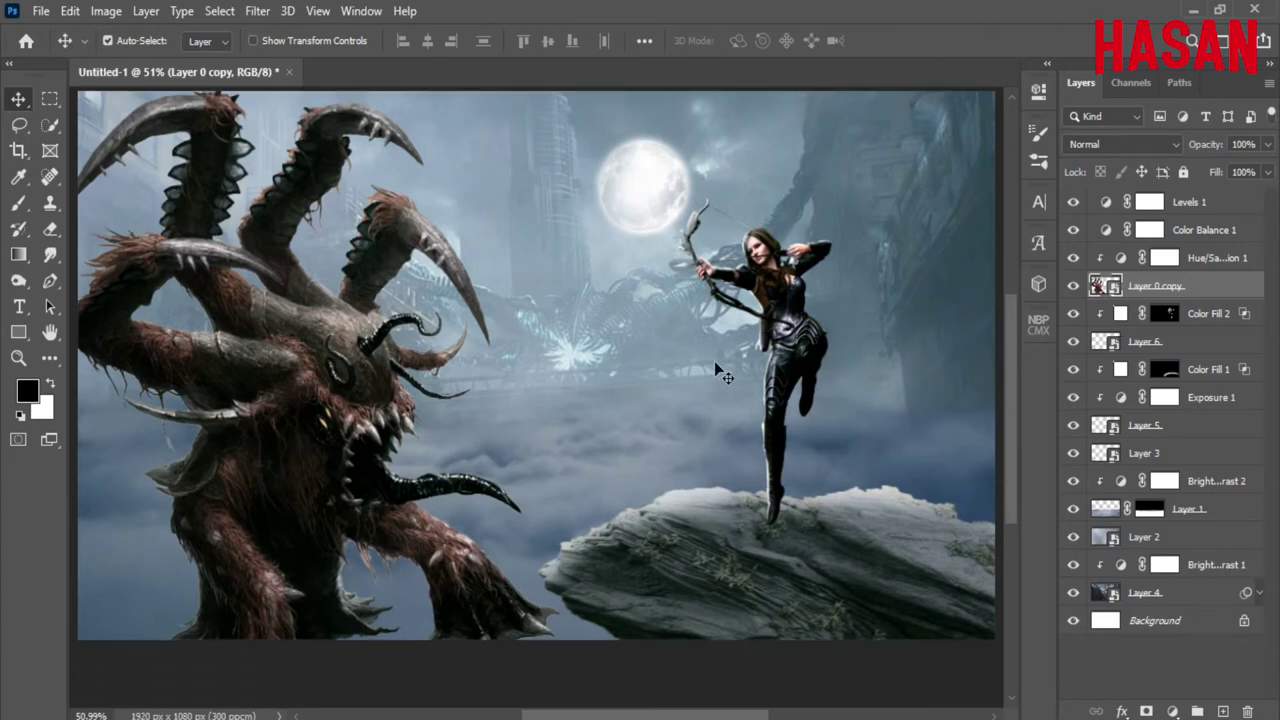
{"action": "left_click", "coordinate": [1172, 710]}
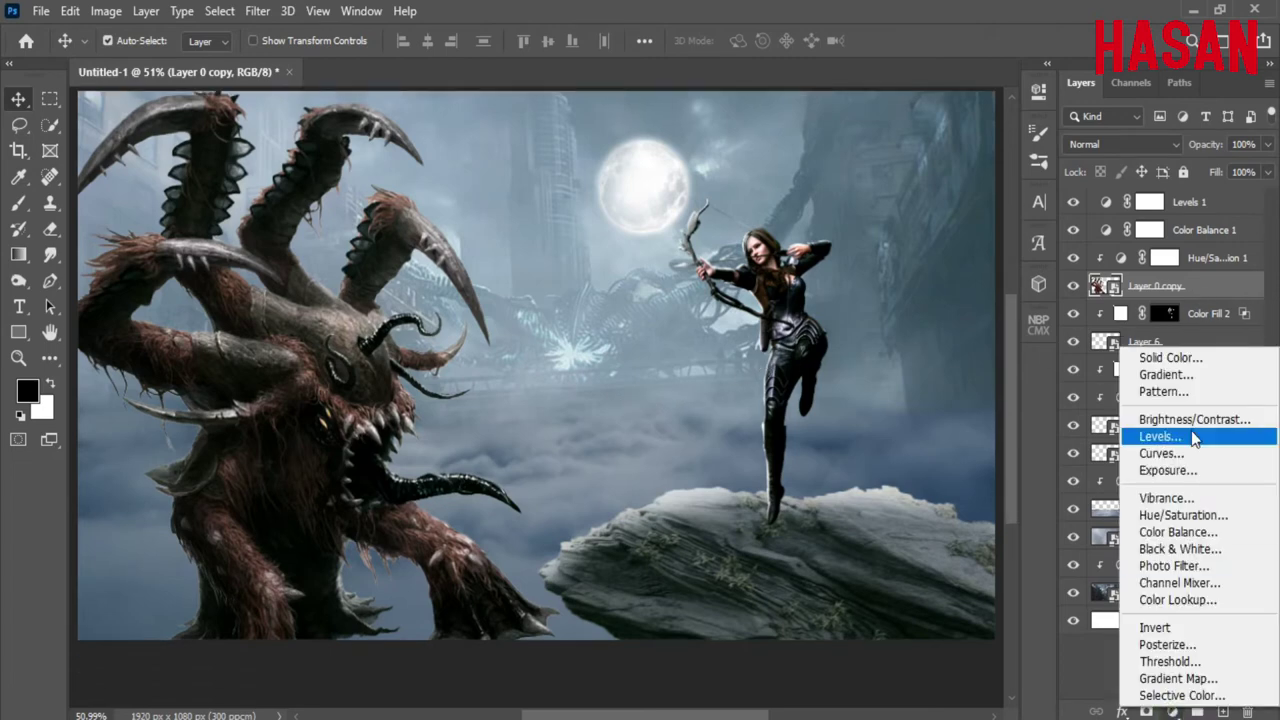
{"action": "left_click", "coordinate": [1175, 363]}
{"action": "left_click", "coordinate": [701, 103]}
{"action": "left_click", "coordinate": [1120, 95]}
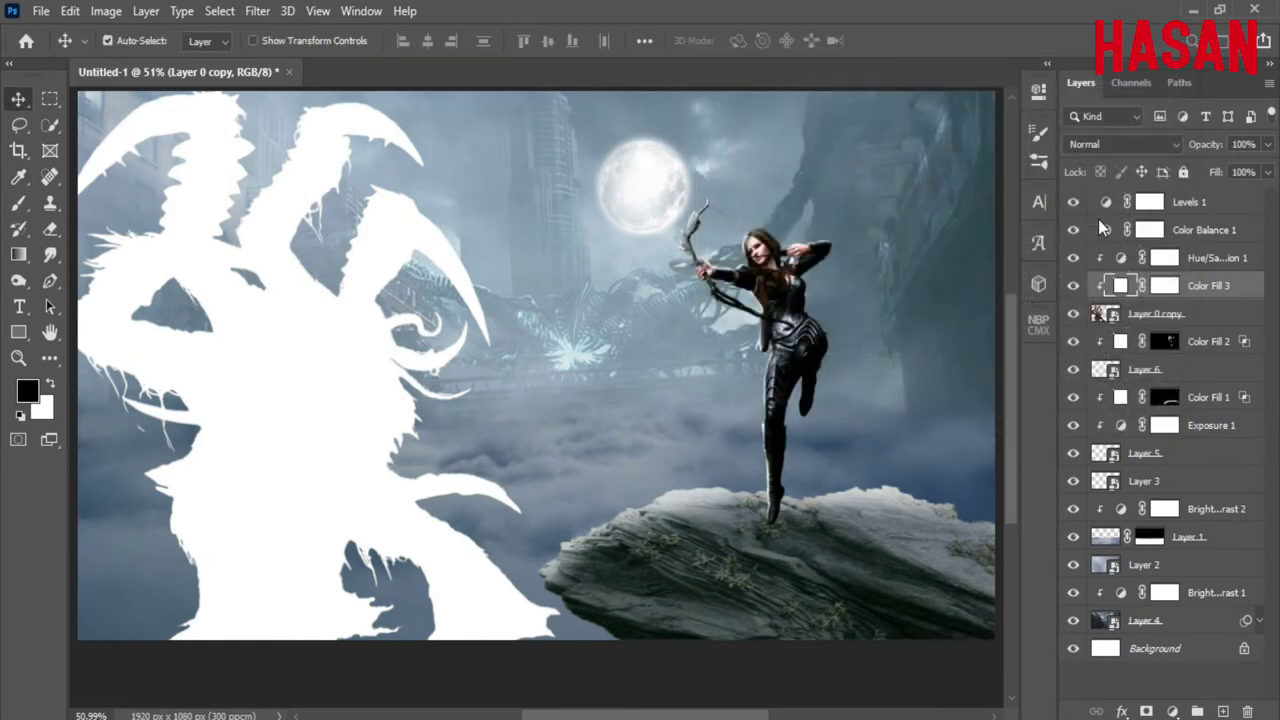
Step: Invert the Color Fill 3 mask to hide the white fill
{"action": "double_click", "coordinate": [1164, 285]}
{"action": "left_click", "coordinate": [938, 384]}
{"action": "left_click", "coordinate": [986, 86]}
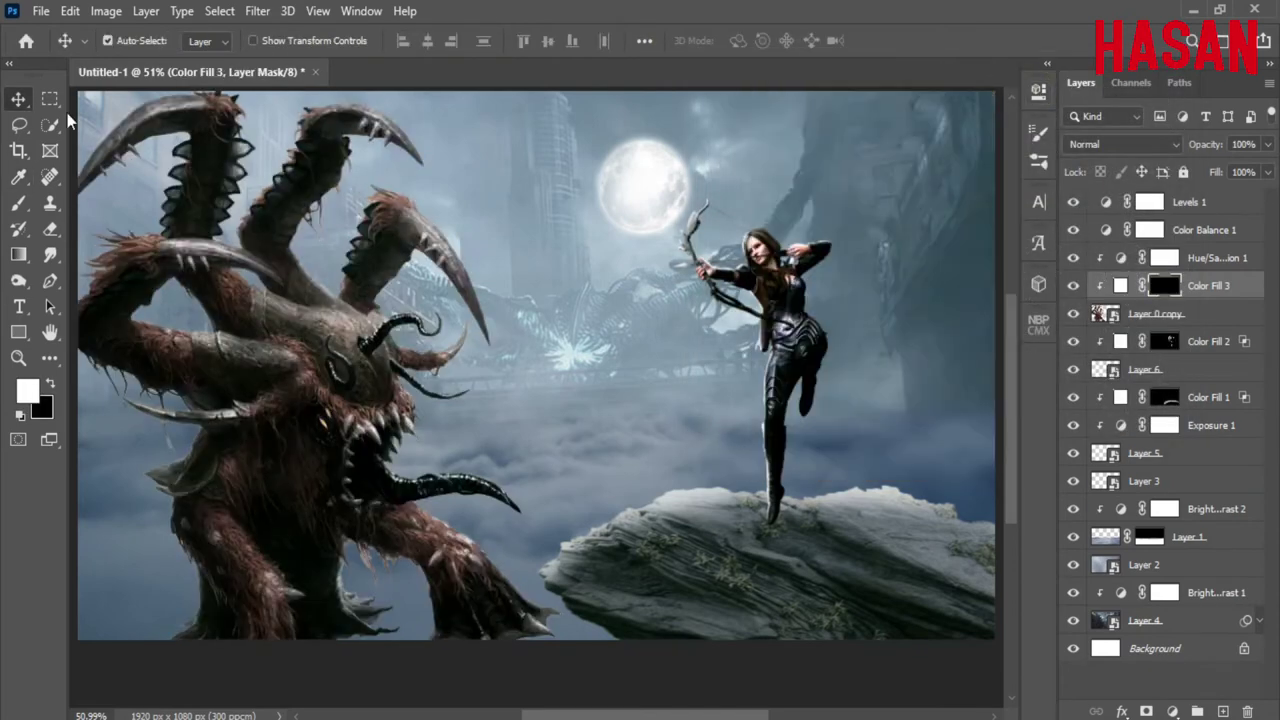
Step: Paint white rim light along the monster's arm and the top of its mouth horn
{"action": "left_click", "coordinate": [18, 202]}
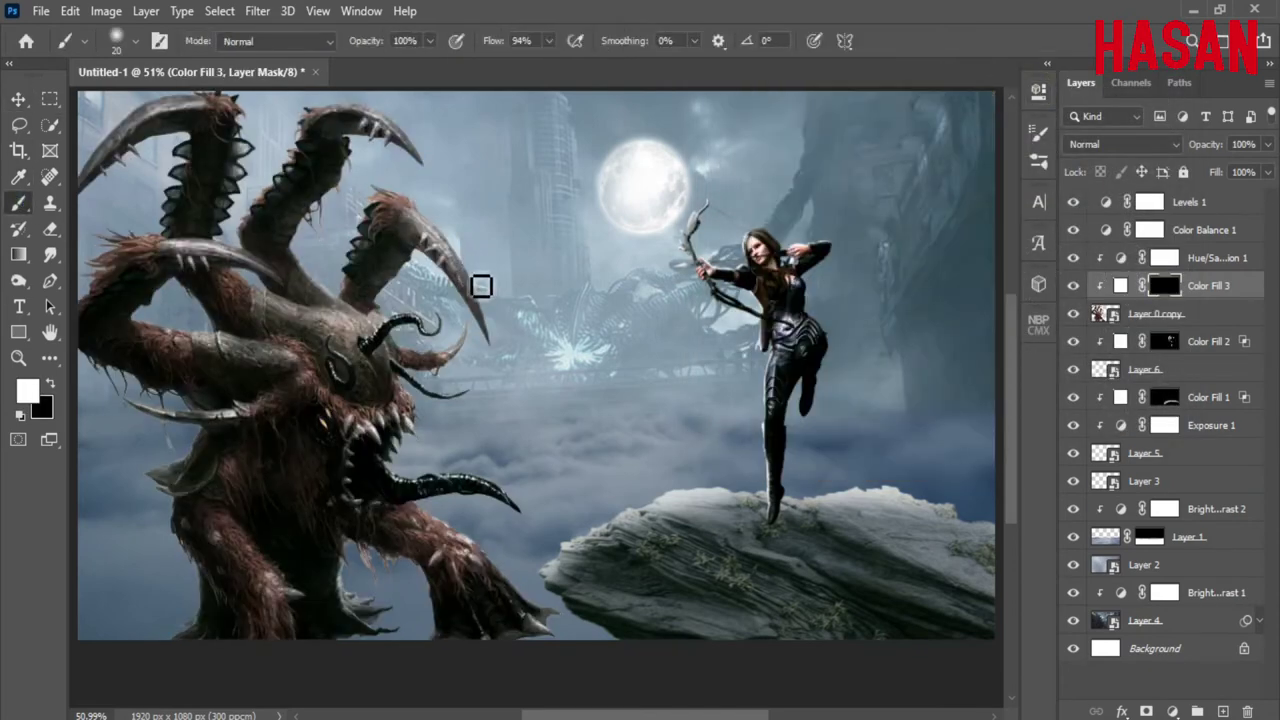
{"action": "left_click_drag", "start_coordinate": [438, 316], "coordinate": [426, 296]}
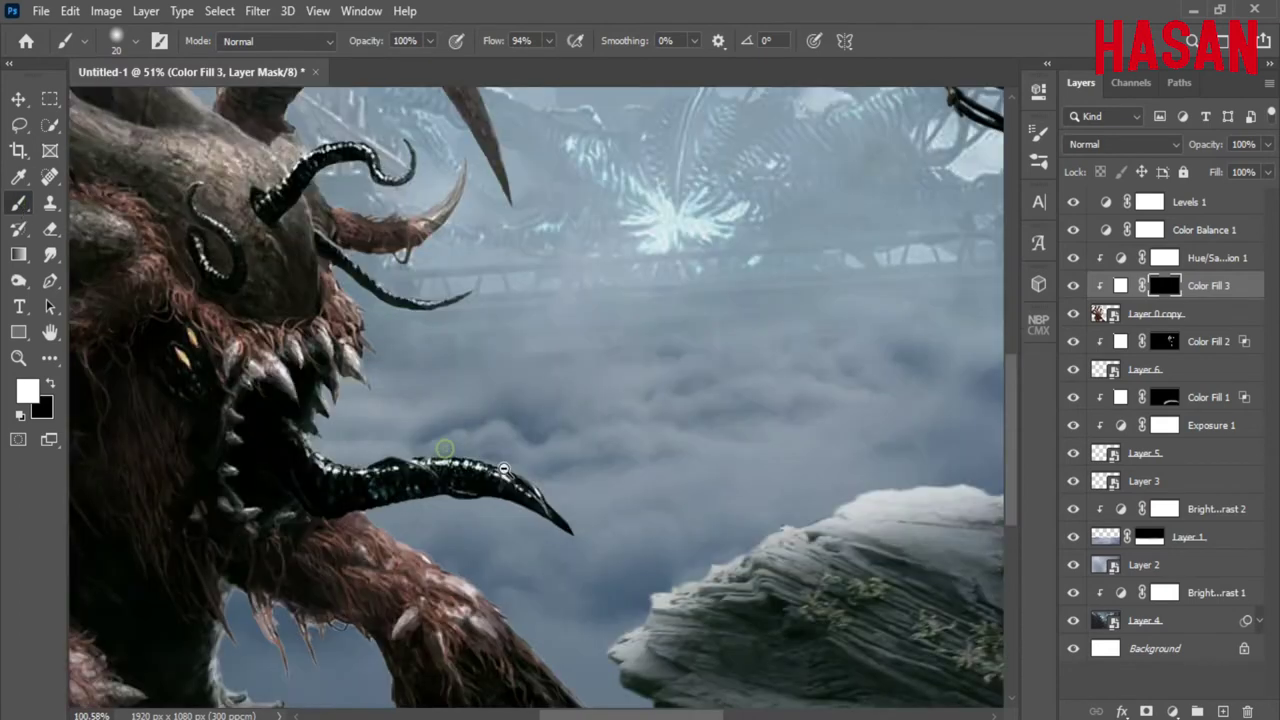
{"action": "scroll", "coordinate": [478, 462], "scroll_direction": "up", "scroll_amount": 3}
{"action": "left_click_drag", "start_coordinate": [669, 585], "coordinate": [428, 373]}
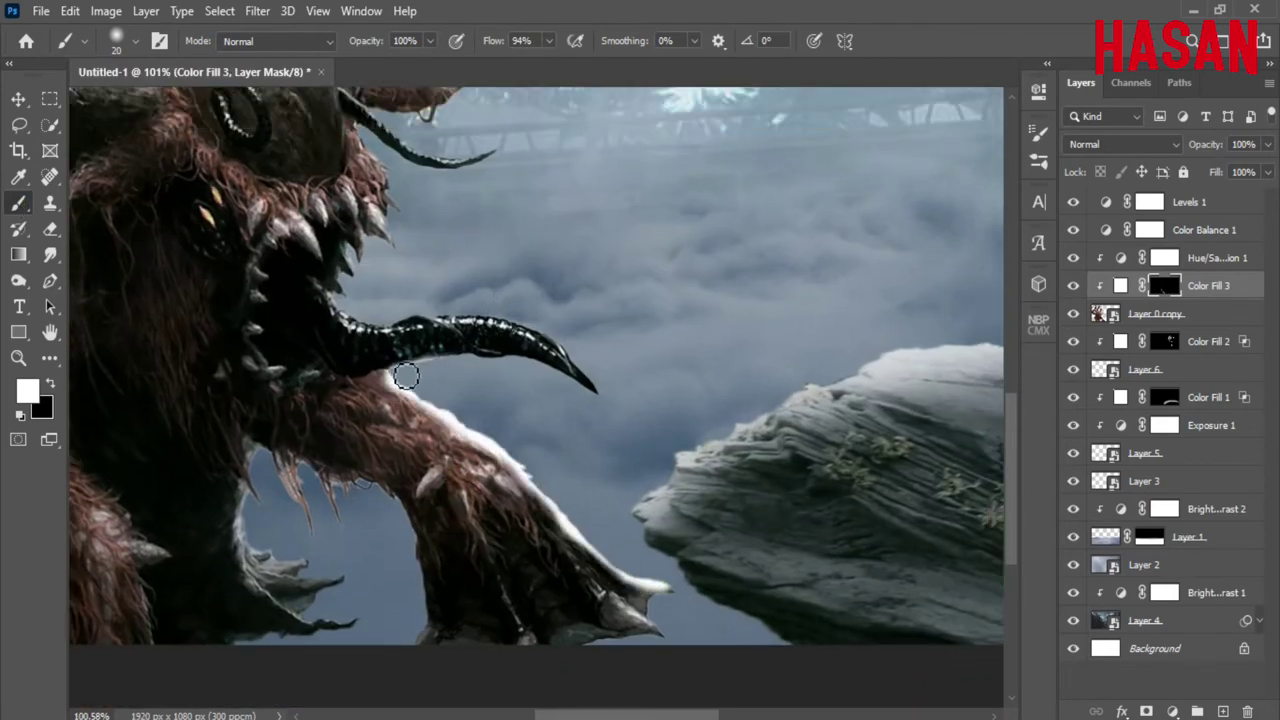
{"action": "left_click_drag", "start_coordinate": [531, 417], "coordinate": [549, 457]}
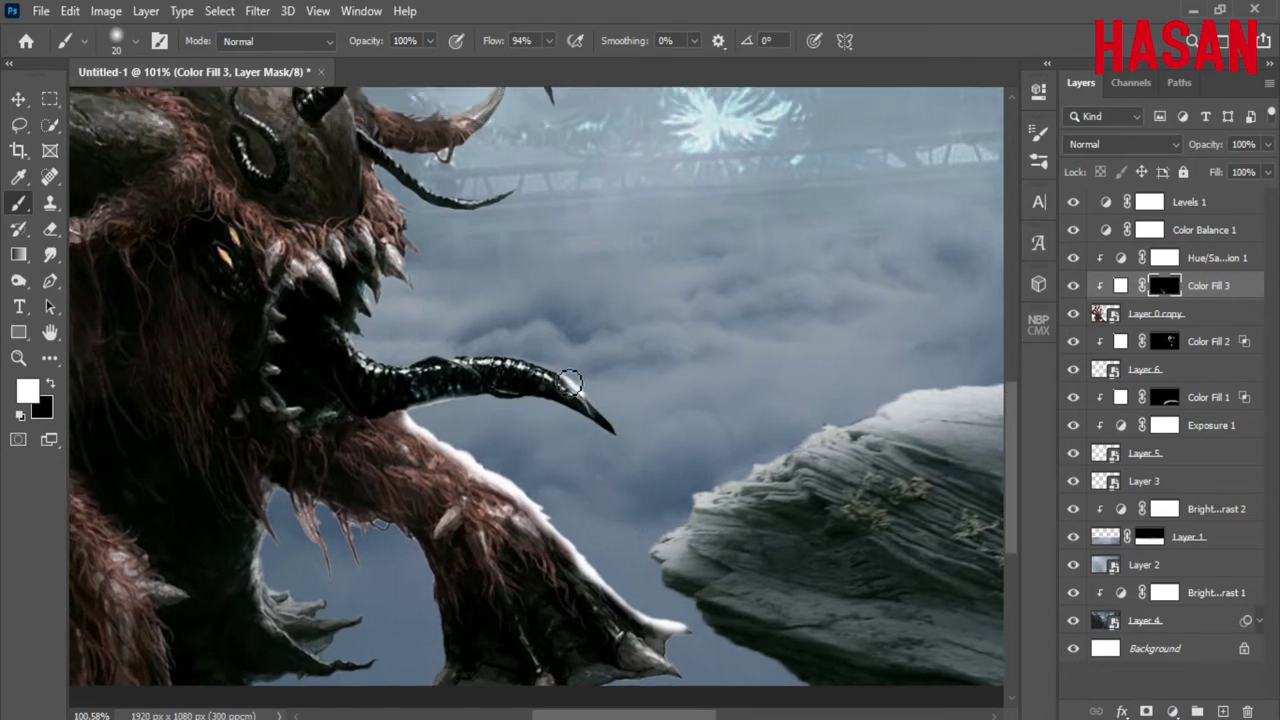
{"action": "mouse_move", "coordinate": [570, 383]}
{"action": "left_mouse_down"}
{"action": "mouse_move", "coordinate": [363, 358]}
{"action": "mouse_move", "coordinate": [374, 303]}
{"action": "mouse_move", "coordinate": [413, 283]}
{"action": "left_mouse_up"}
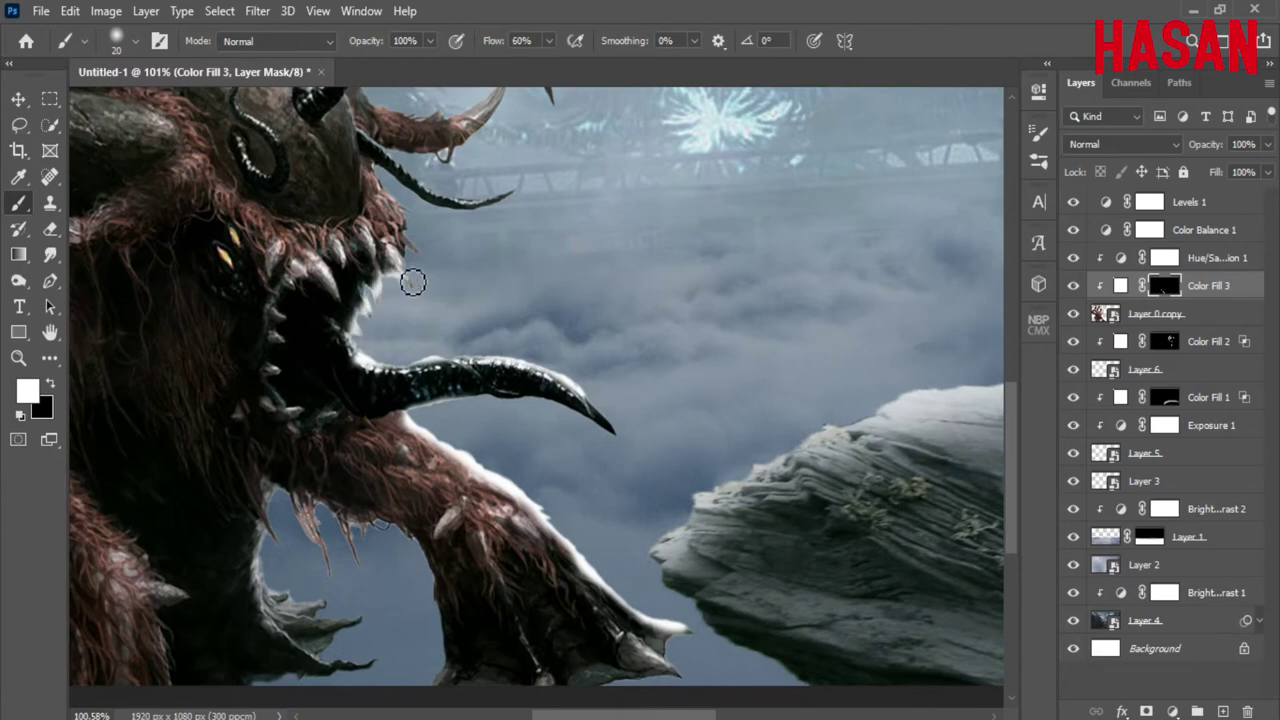
Step: Rim-light the fur edge below the tentacle and the lower tentacle
{"action": "scroll", "coordinate": [463, 310], "scroll_direction": "down", "scroll_amount": 4}
{"action": "scroll", "coordinate": [500, 440], "scroll_direction": "up", "scroll_amount": 6}
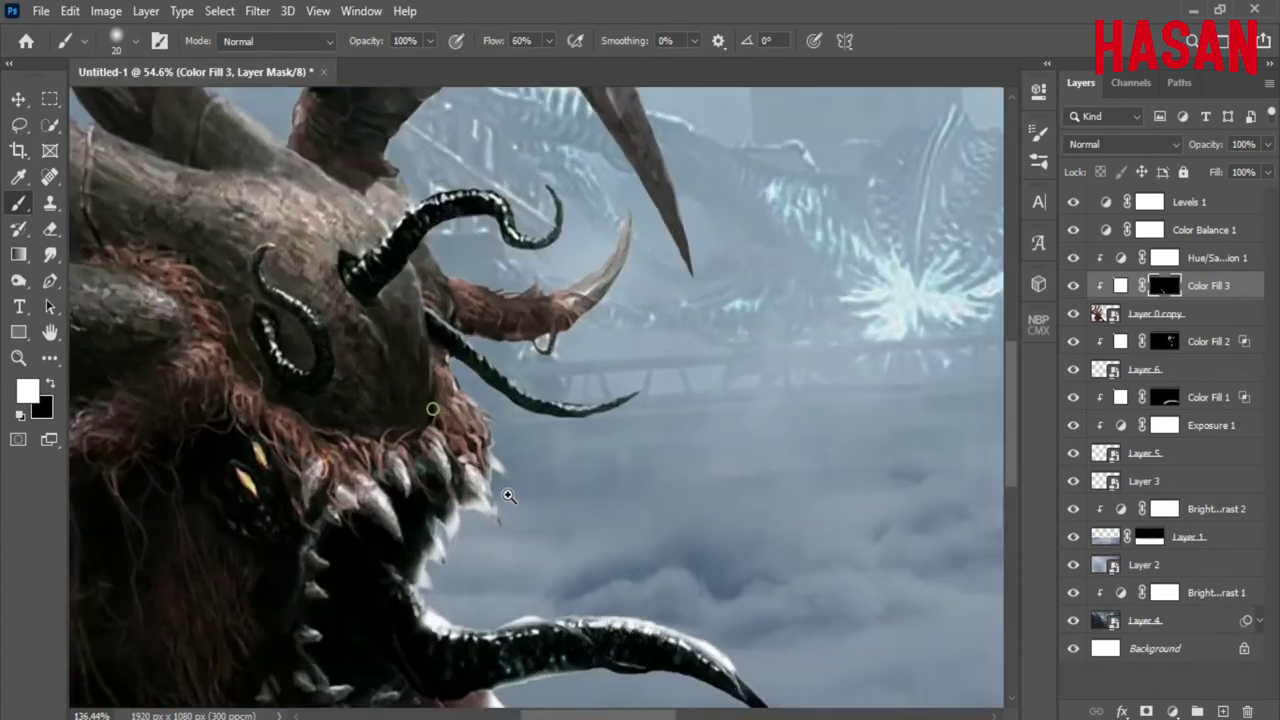
{"action": "scroll", "coordinate": [503, 435], "scroll_direction": "up", "scroll_amount": 1}
{"action": "mouse_move", "coordinate": [503, 435]}
{"action": "left_mouse_down"}
{"action": "mouse_move", "coordinate": [460, 360]}
{"action": "mouse_move", "coordinate": [530, 329]}
{"action": "left_mouse_up"}
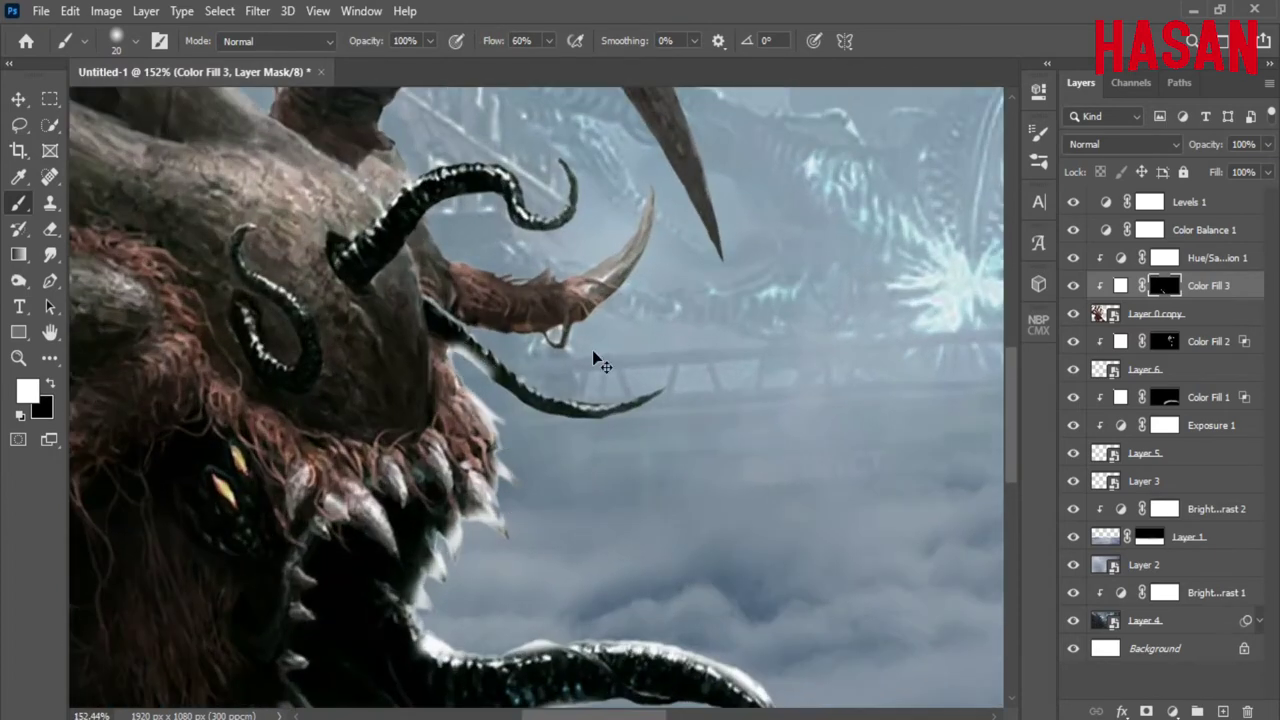
{"action": "key", "text": "ctrl+z"}
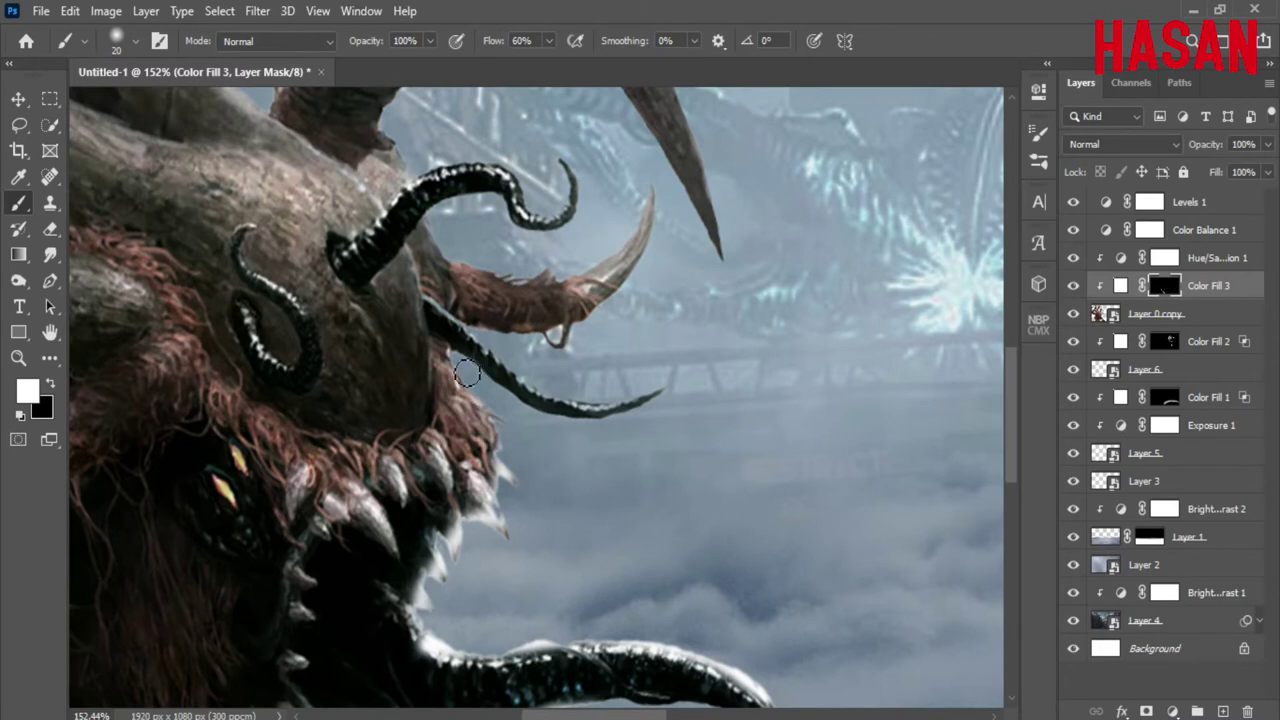
{"action": "left_click_drag", "start_coordinate": [467, 373], "coordinate": [505, 485]}
{"action": "left_click_drag", "start_coordinate": [503, 357], "coordinate": [581, 395]}
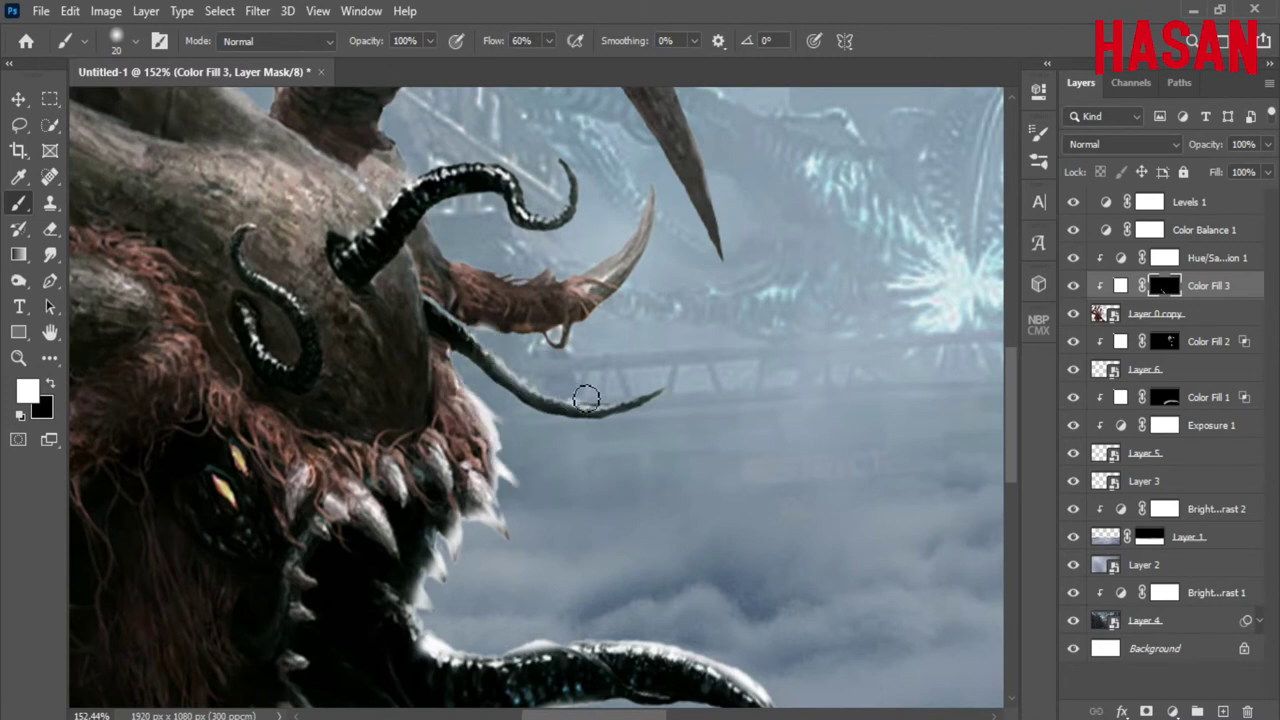
Step: Brighten the hair along the upper horn's top edge and the reddish edge beneath it
{"action": "left_click_drag", "start_coordinate": [614, 339], "coordinate": [589, 426]}
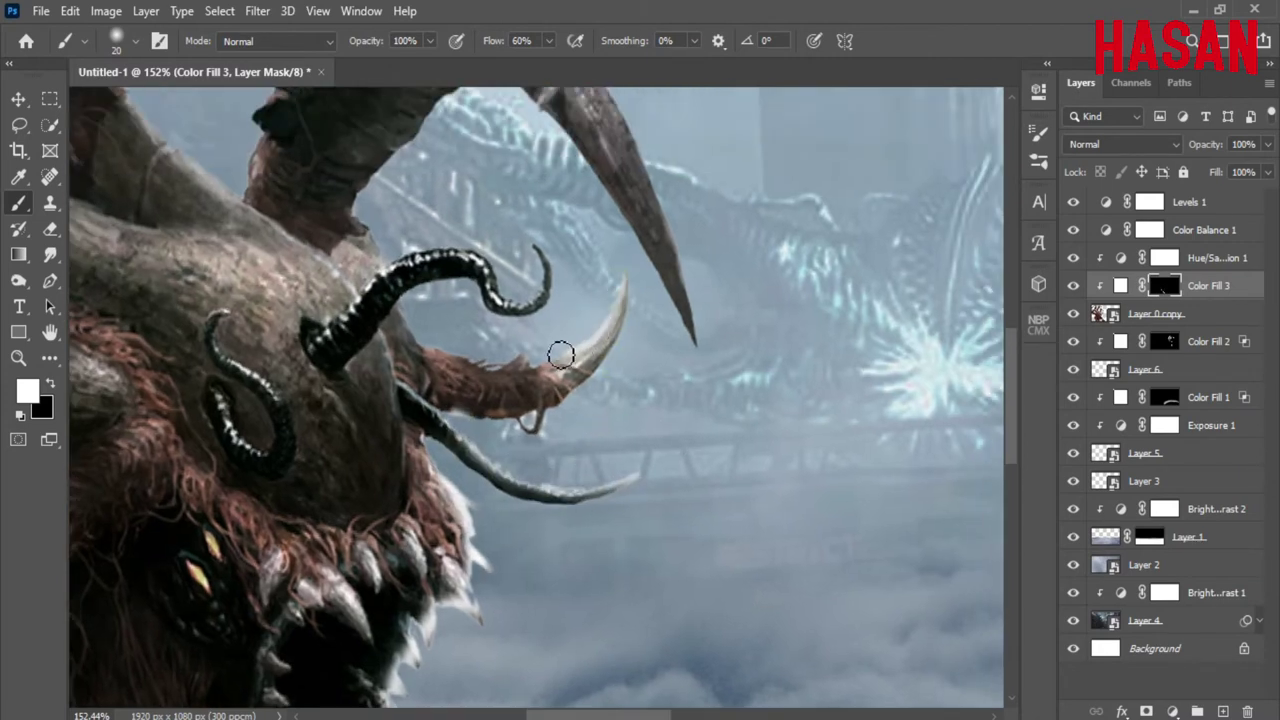
{"action": "scroll", "coordinate": [500, 340], "scroll_direction": "up", "scroll_amount": 3}
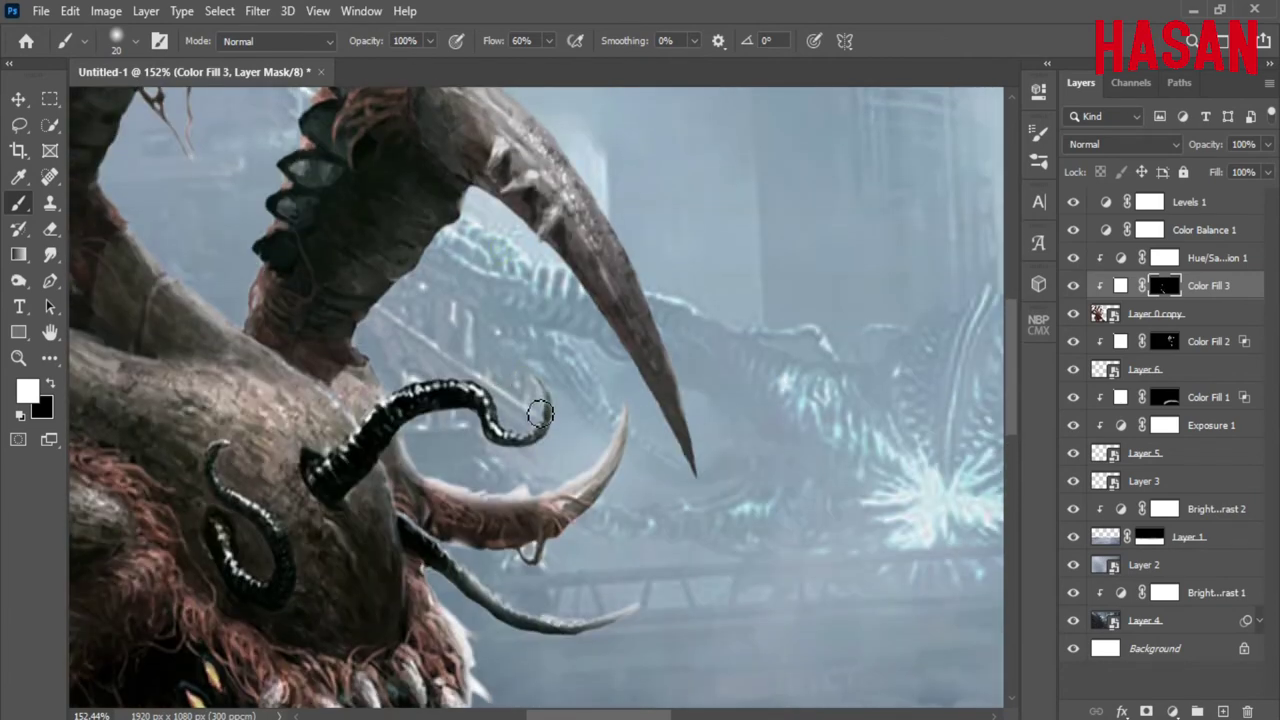
{"action": "scroll", "coordinate": [380, 400], "scroll_direction": "down", "scroll_amount": 2}
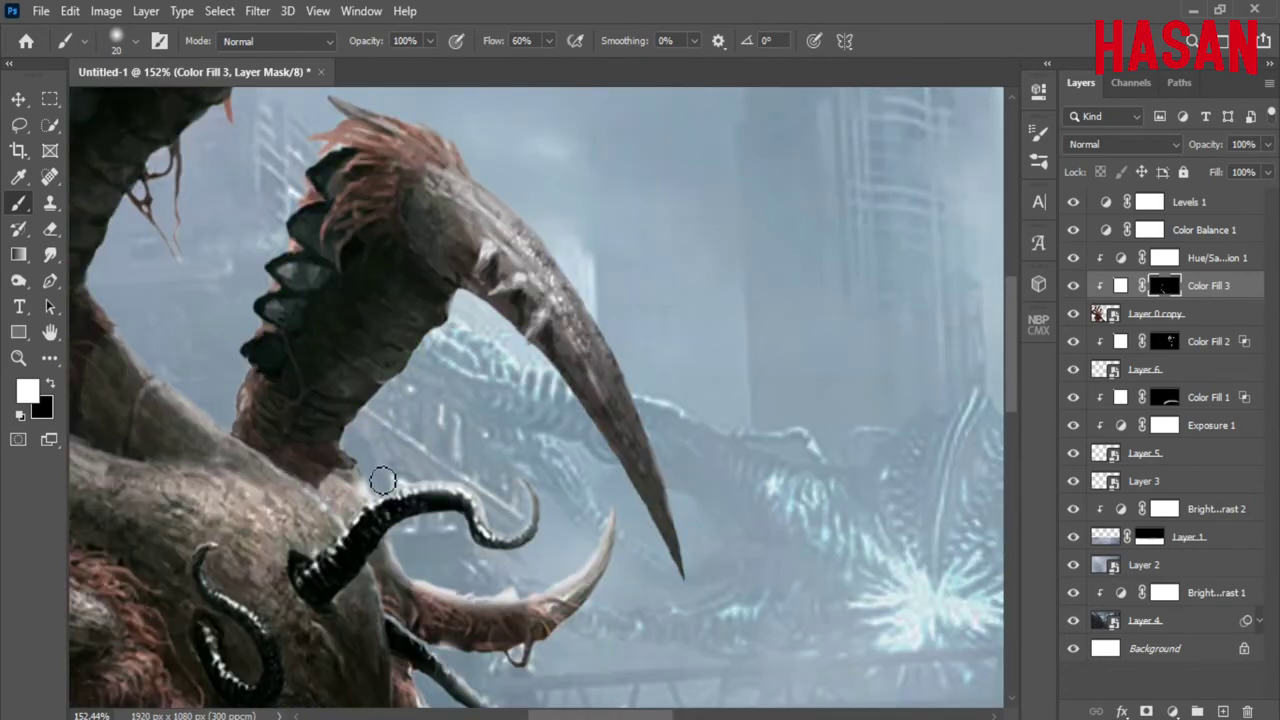
{"action": "scroll", "coordinate": [408, 371], "scroll_direction": "down", "scroll_amount": 2}
{"action": "scroll", "coordinate": [405, 411], "scroll_direction": "down", "scroll_amount": 3}
{"action": "scroll", "coordinate": [405, 411], "scroll_direction": "up", "scroll_amount": 5}
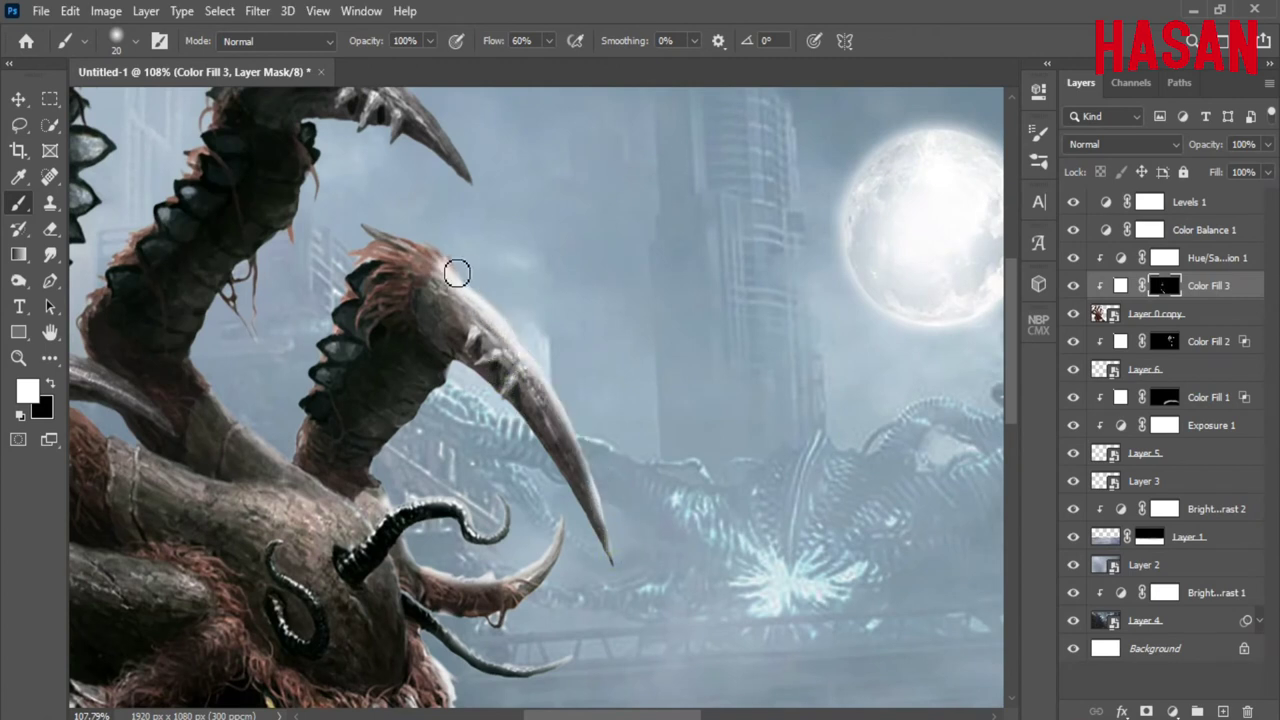
{"action": "mouse_move", "coordinate": [457, 272]}
{"action": "left_mouse_down"}
{"action": "mouse_move", "coordinate": [380, 233]}
{"action": "mouse_move", "coordinate": [328, 330]}
{"action": "mouse_move", "coordinate": [298, 452]}
{"action": "left_mouse_up"}
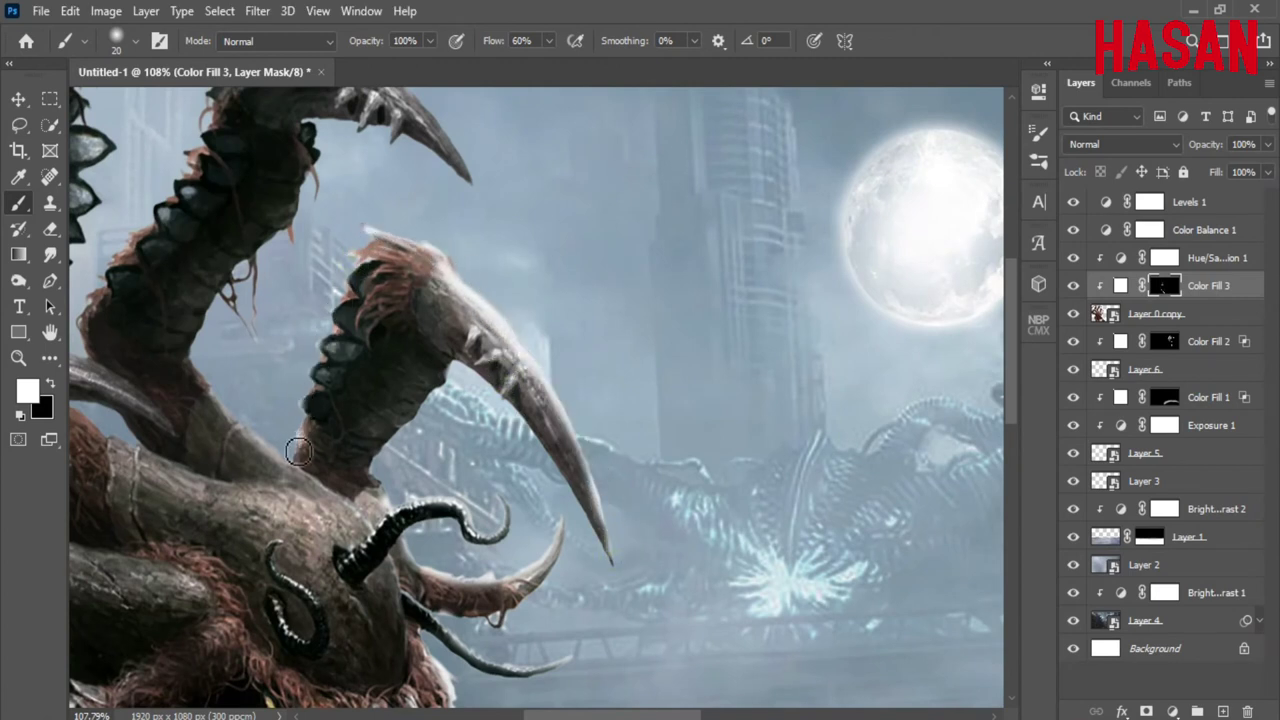
{"action": "left_click_drag", "start_coordinate": [453, 401], "coordinate": [380, 485]}
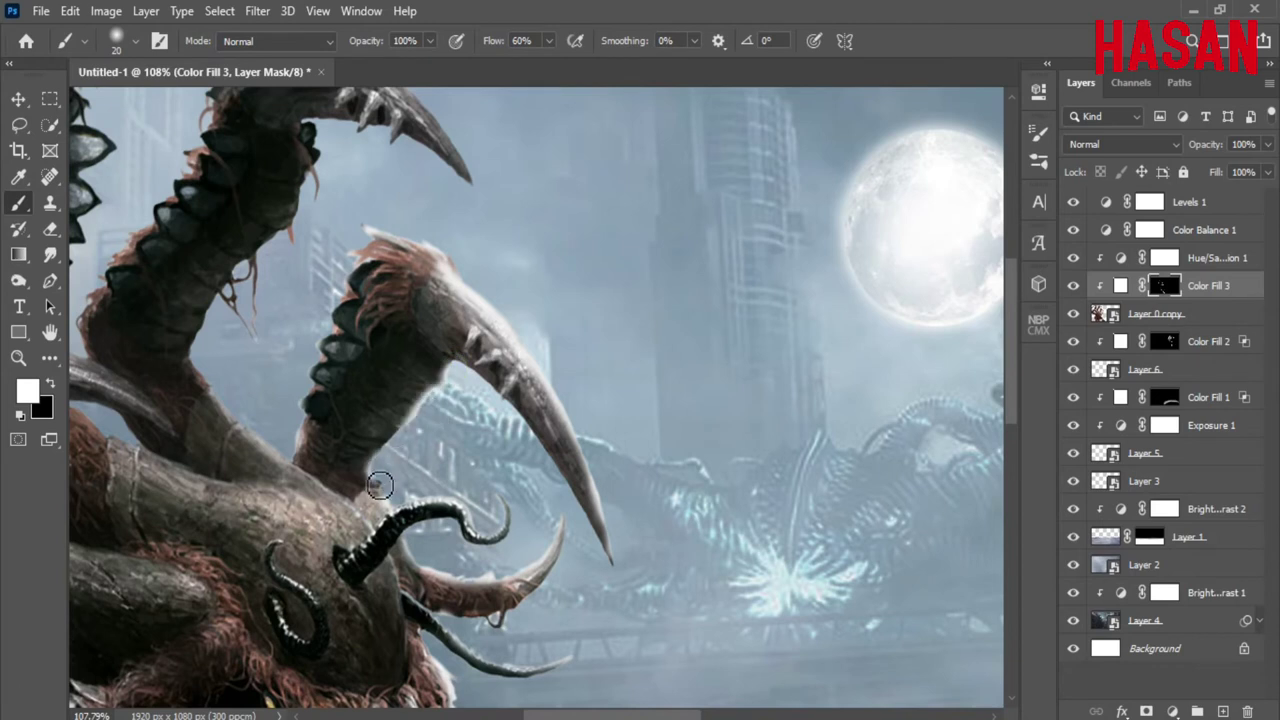
Step: Add rim light along the upper claw's top and right edges
{"action": "left_click_drag", "start_coordinate": [517, 279], "coordinate": [527, 480]}
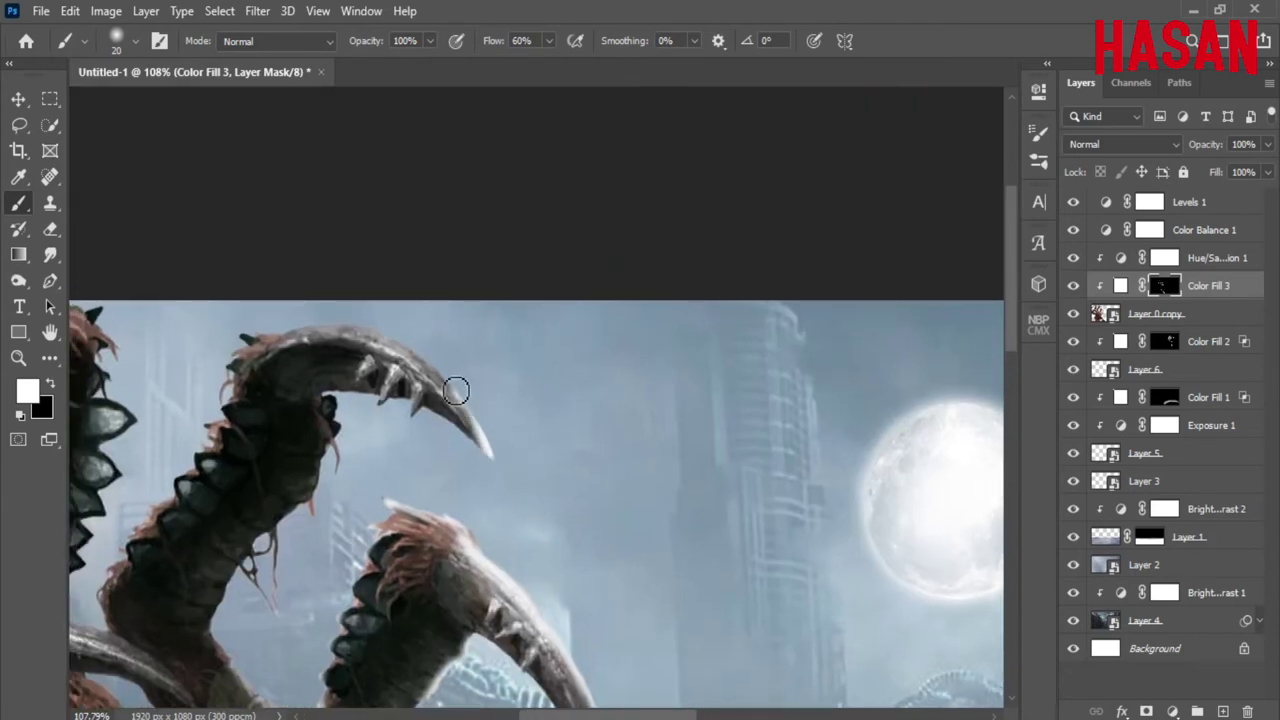
{"action": "mouse_move", "coordinate": [456, 390]}
{"action": "left_mouse_down"}
{"action": "mouse_move", "coordinate": [330, 336]}
{"action": "mouse_move", "coordinate": [236, 352]}
{"action": "mouse_move", "coordinate": [213, 438]}
{"action": "left_mouse_up"}
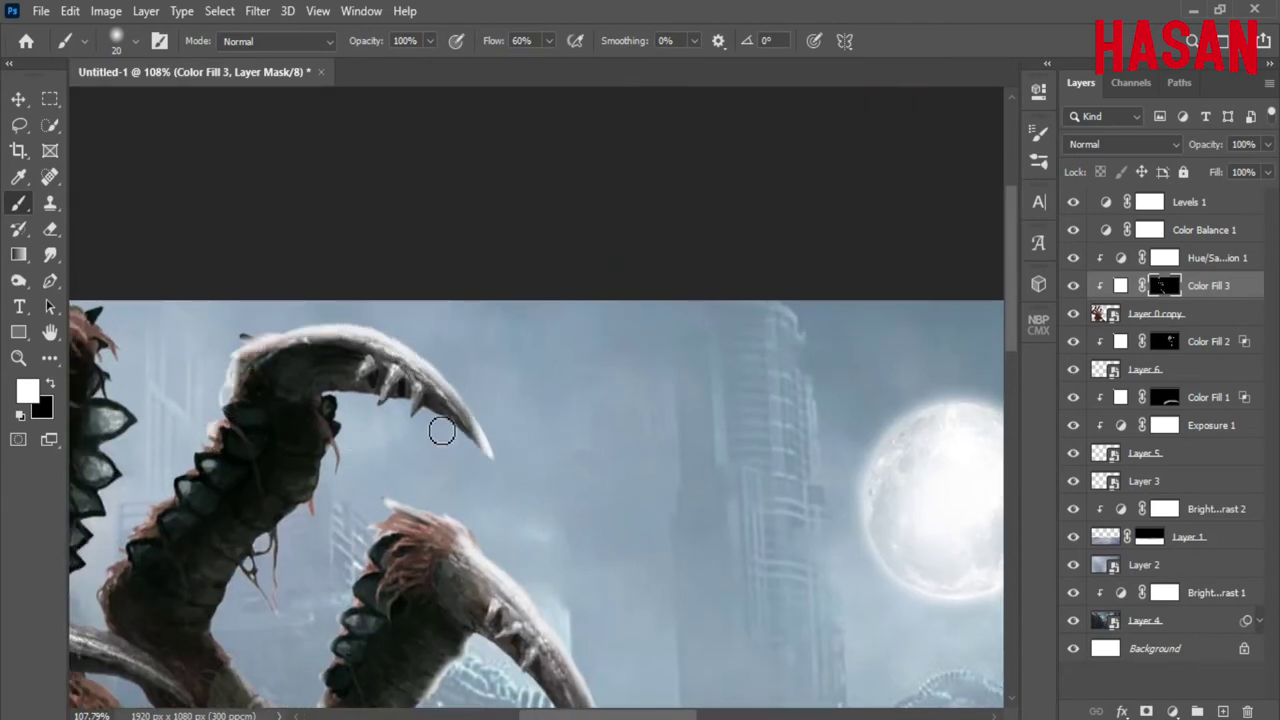
{"action": "left_click_drag", "start_coordinate": [352, 430], "coordinate": [320, 497]}
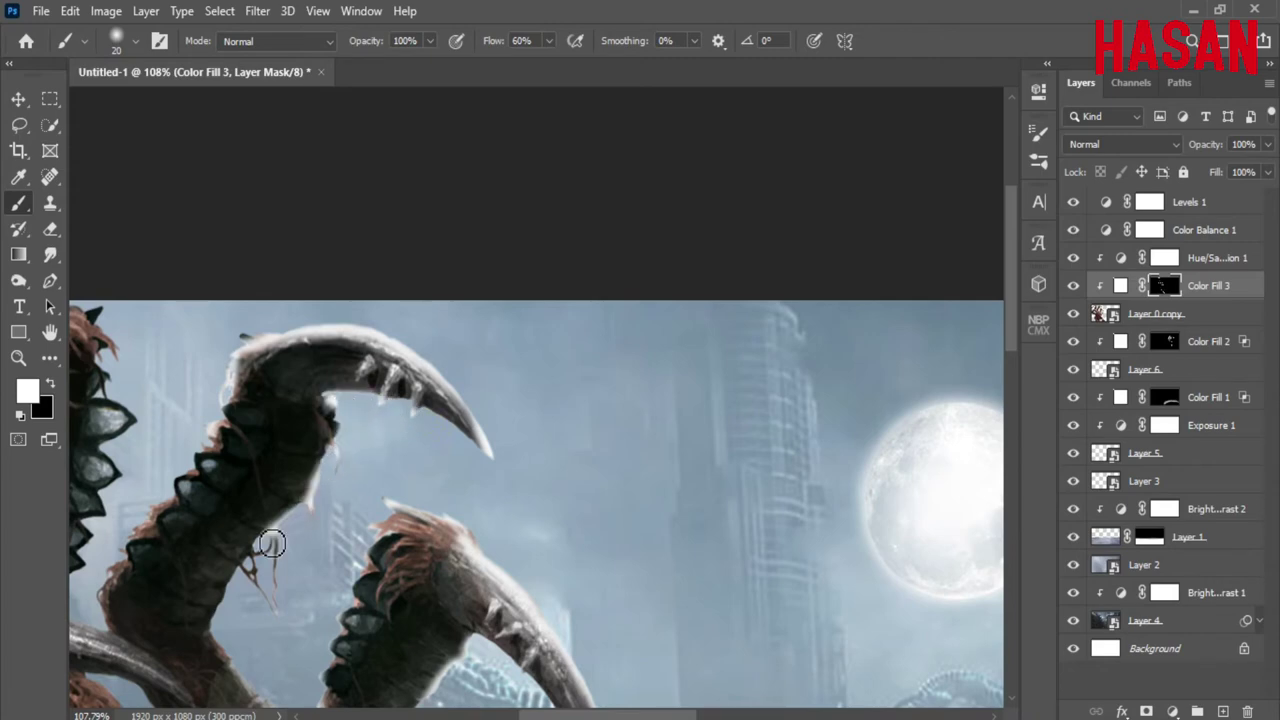
{"action": "mouse_move", "coordinate": [272, 543]}
{"action": "left_mouse_down"}
{"action": "mouse_move", "coordinate": [275, 611]}
{"action": "mouse_move", "coordinate": [232, 632]}
{"action": "mouse_move", "coordinate": [215, 665]}
{"action": "left_mouse_up"}
{"action": "scroll", "coordinate": [215, 665], "scroll_direction": "down", "scroll_amount": 3}
{"action": "left_click_drag", "start_coordinate": [215, 390], "coordinate": [265, 472]}
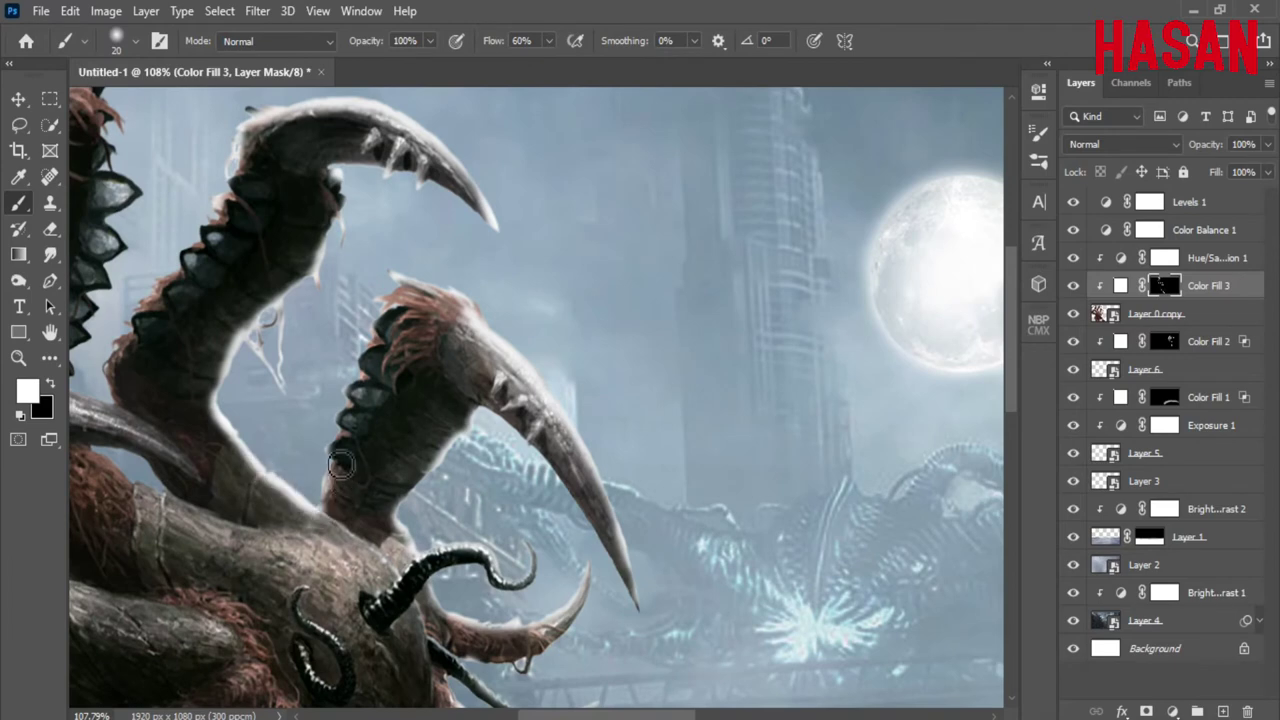
{"action": "scroll", "coordinate": [515, 400], "scroll_direction": "down", "scroll_amount": 5}
{"action": "scroll", "coordinate": [515, 390], "scroll_direction": "up", "scroll_amount": 2}
{"action": "scroll", "coordinate": [515, 380], "scroll_direction": "up", "scroll_amount": 2}
{"action": "scroll", "coordinate": [515, 380], "scroll_direction": "up", "scroll_amount": 4}
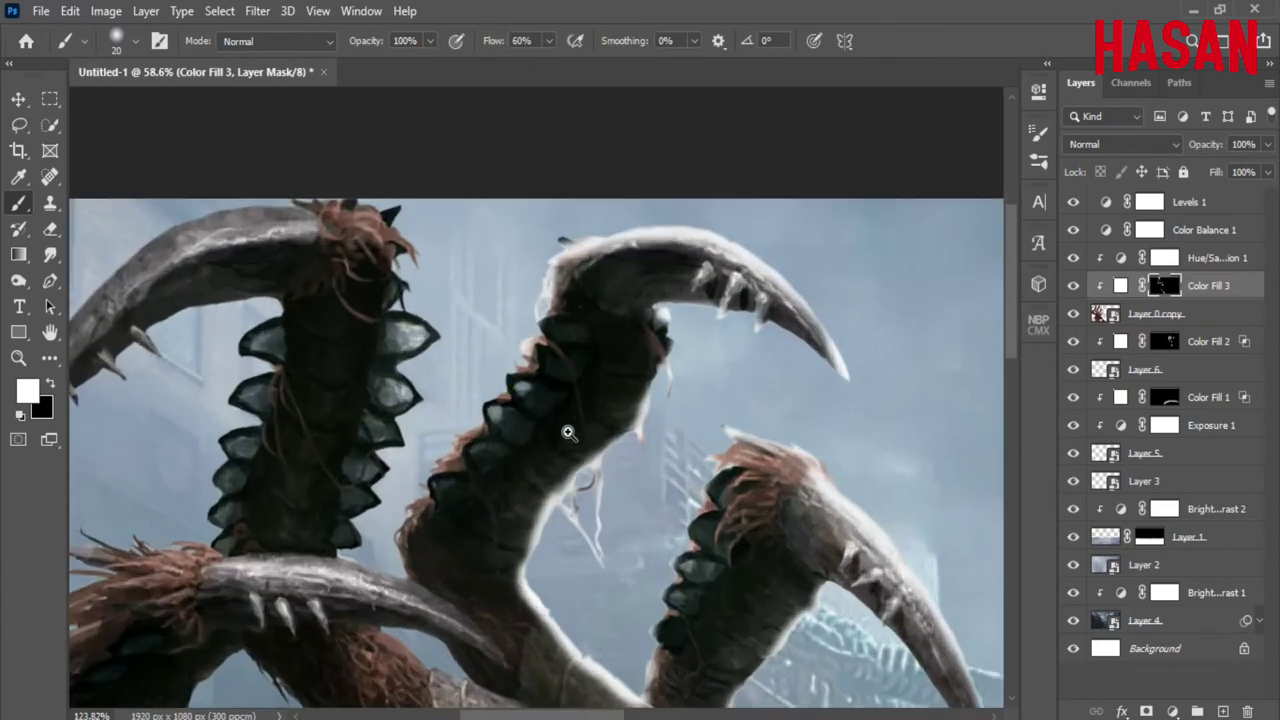
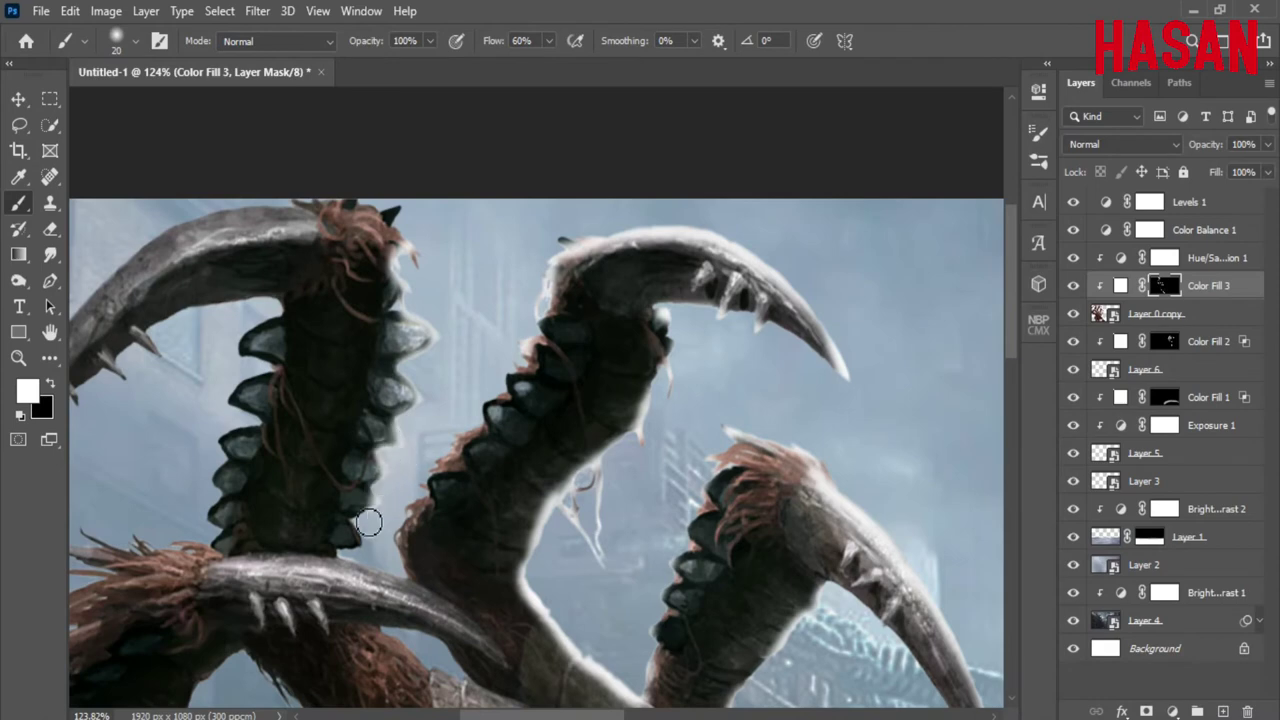
Step: Paint white along the top edge of the monster's left horn on the Color Fill 3 mask
{"action": "scroll", "coordinate": [491, 223], "scroll_direction": "up", "scroll_amount": 2}
{"action": "scroll", "coordinate": [520, 270], "scroll_direction": "left", "scroll_amount": 3}
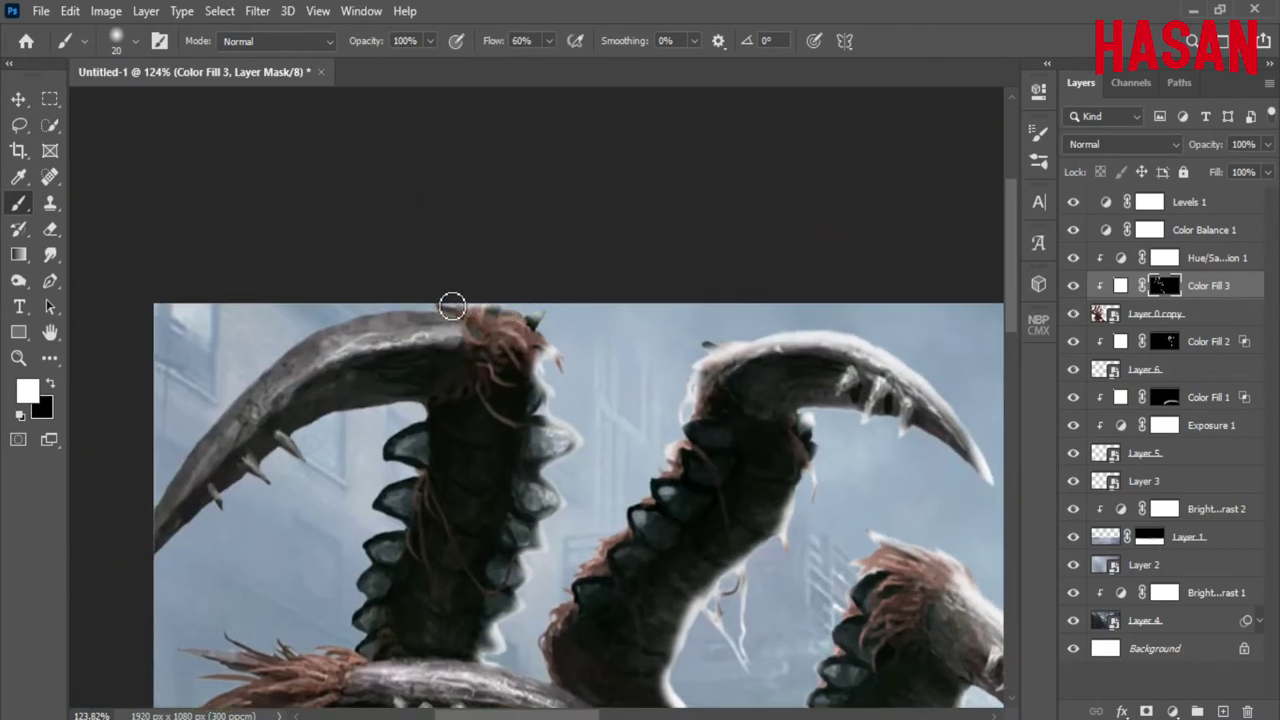
{"action": "left_click_drag", "start_coordinate": [452, 306], "coordinate": [281, 358]}
{"action": "scroll", "coordinate": [540, 423], "scroll_direction": "down", "scroll_amount": 5}
{"action": "scroll", "coordinate": [560, 400], "scroll_direction": "up", "scroll_amount": 1}
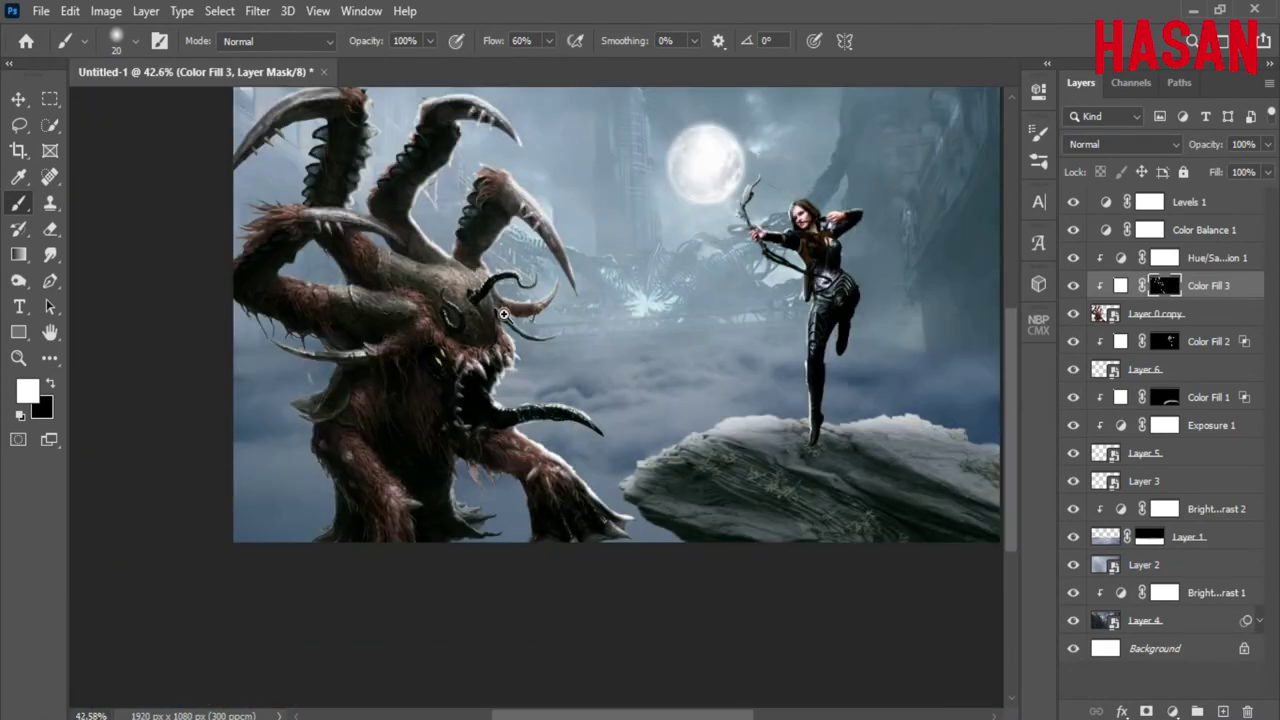
{"action": "scroll", "coordinate": [600, 394], "scroll_direction": "up", "scroll_amount": 6}
{"action": "scroll", "coordinate": [543, 443], "scroll_direction": "down", "scroll_amount": 5}
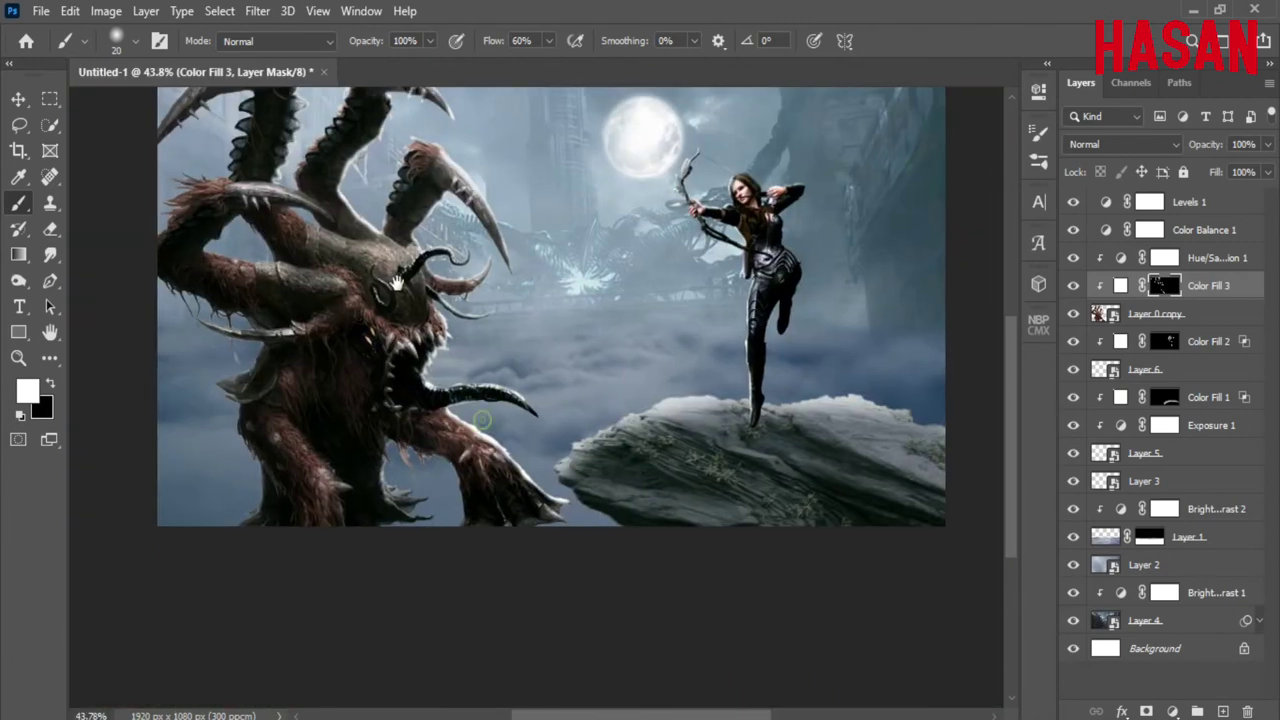
{"action": "scroll", "coordinate": [397, 302], "scroll_direction": "down", "scroll_amount": 1}
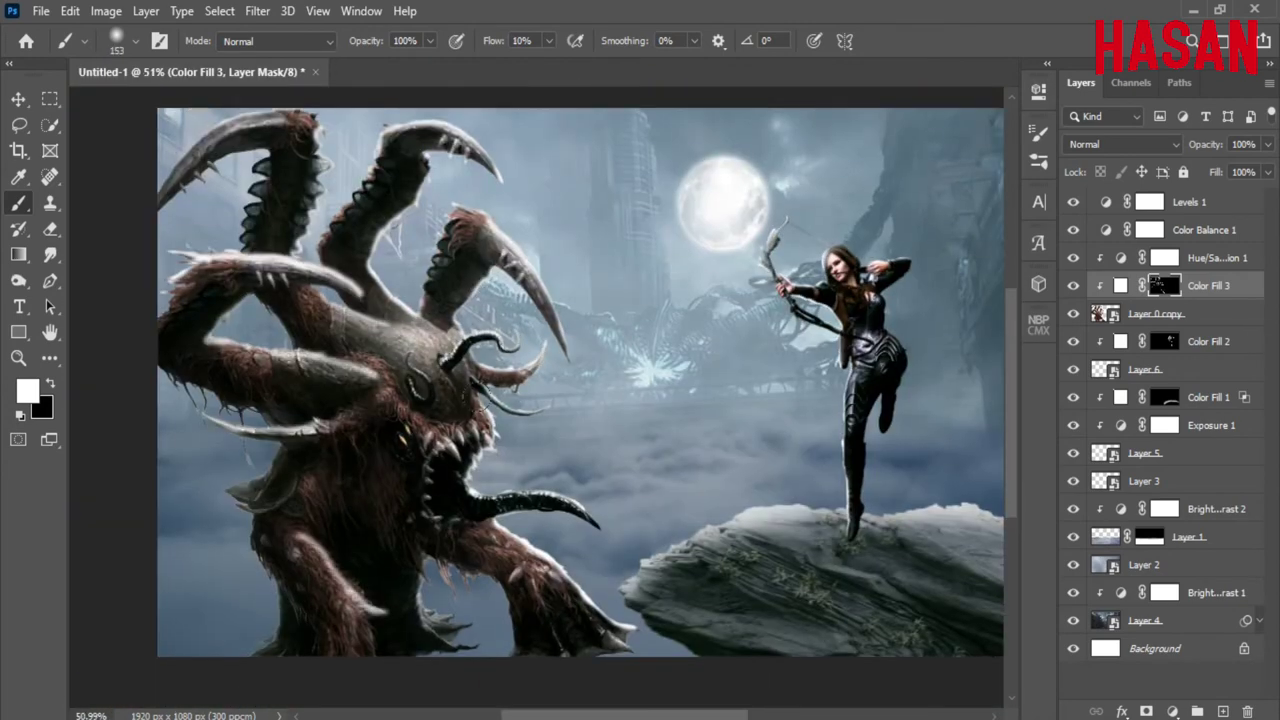
{"action": "left_click", "coordinate": [146, 11]}
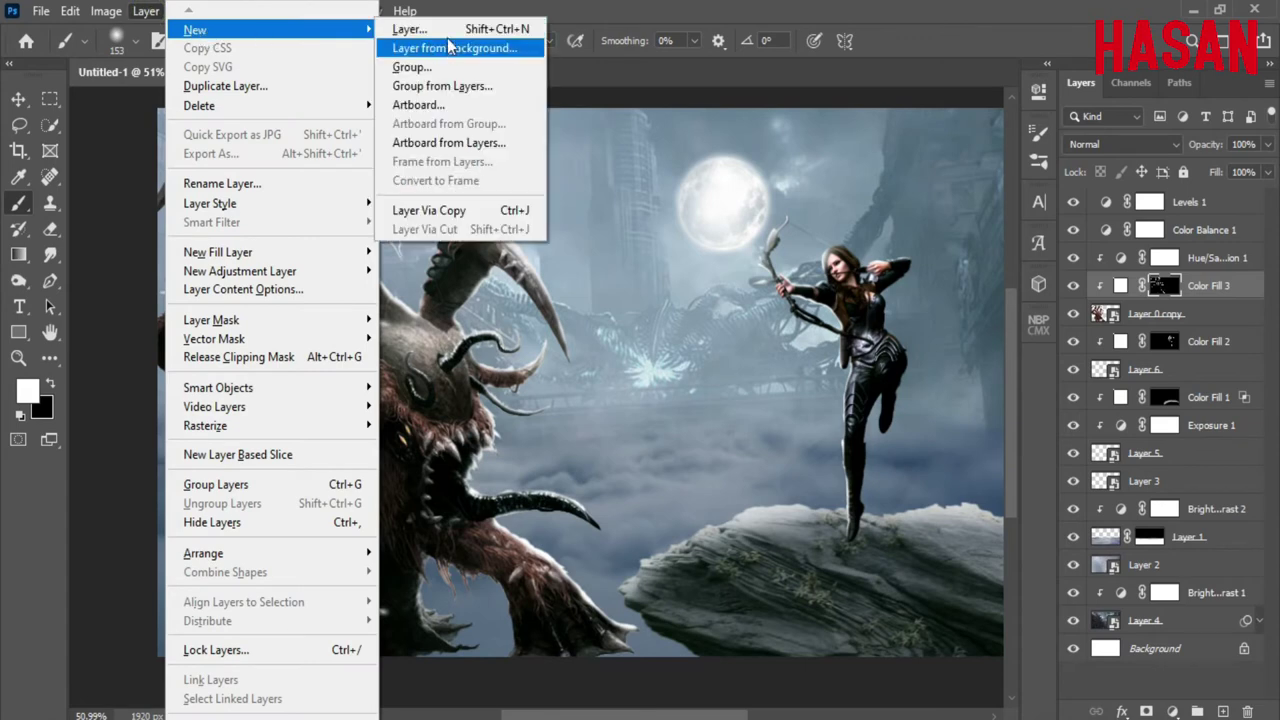
Step: Create a new Overlay-mode layer filled with 50% gray above Color Fill 3
{"action": "left_click", "coordinate": [414, 30]}
{"action": "left_click", "coordinate": [866, 240]}
{"action": "left_click", "coordinate": [790, 423]}
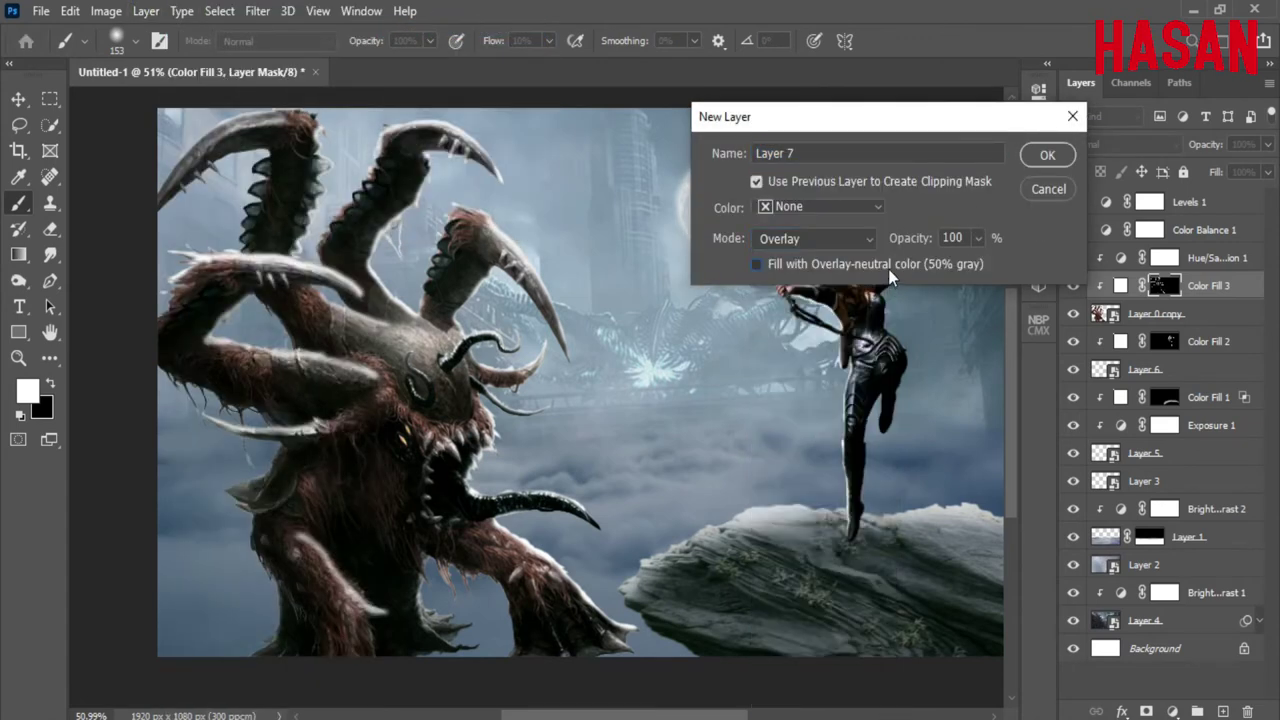
{"action": "left_click", "coordinate": [757, 265]}
{"action": "left_click", "coordinate": [1047, 155]}
Step: Set up a smaller brush and the Burn and Dodge tools, framing the monster's body and legs
{"action": "left_click_drag", "start_coordinate": [505, 328], "coordinate": [490, 385]}
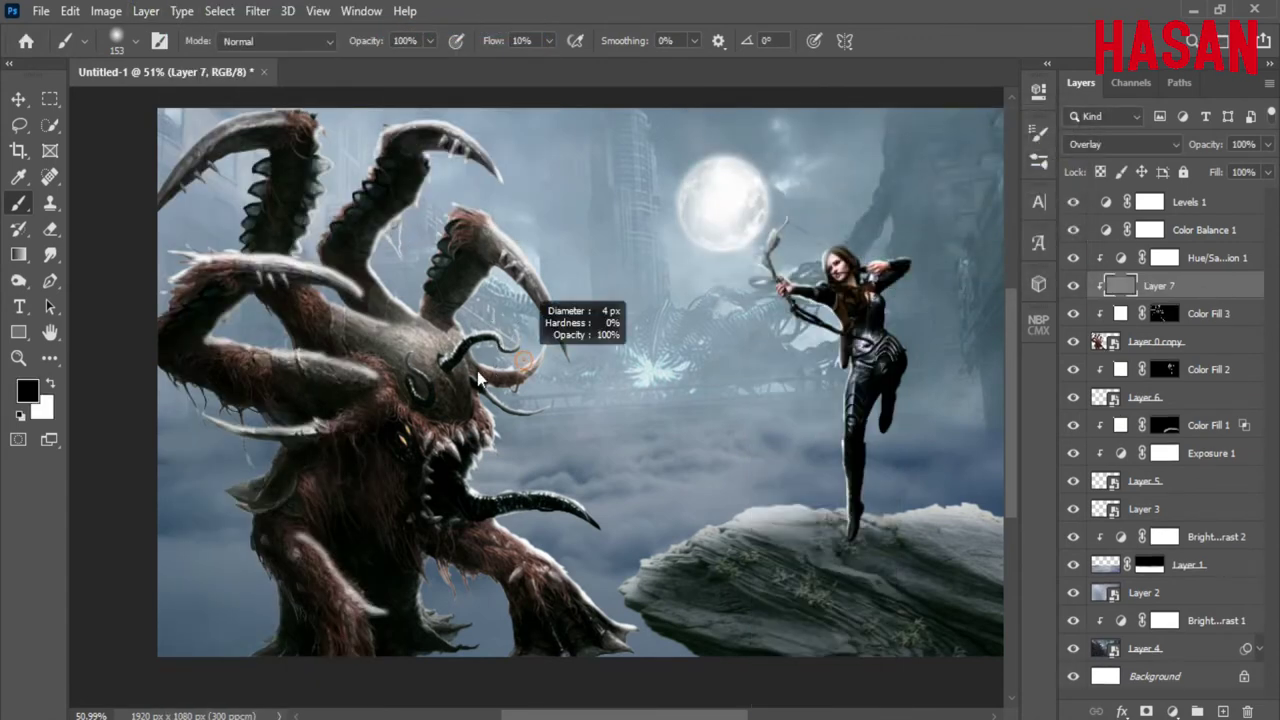
{"action": "right_click", "coordinate": [18, 280]}
{"action": "left_click", "coordinate": [80, 297]}
{"action": "mouse_move", "coordinate": [464, 302]}
{"action": "left_mouse_down"}
{"action": "mouse_move", "coordinate": [516, 370]}
{"action": "mouse_move", "coordinate": [593, 287]}
{"action": "left_mouse_up"}
{"action": "right_click", "coordinate": [18, 280]}
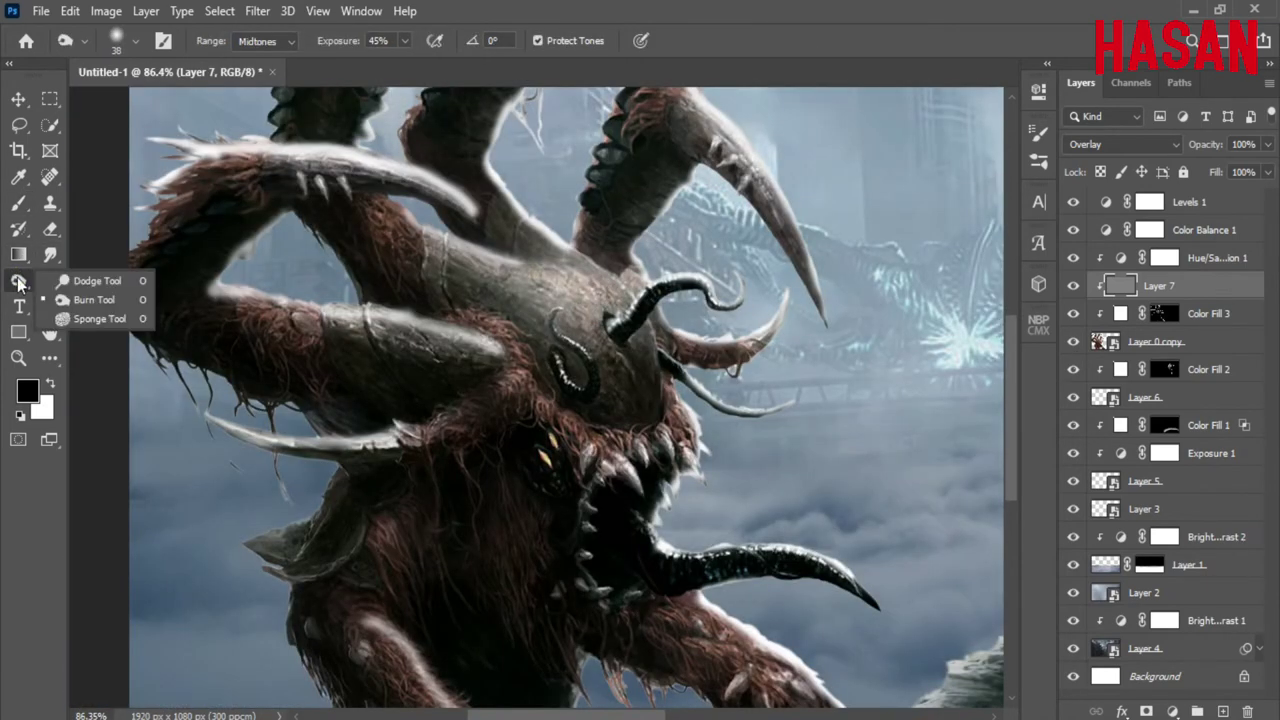
{"action": "left_click", "coordinate": [80, 279]}
{"action": "left_click_drag", "start_coordinate": [729, 358], "coordinate": [598, 305]}
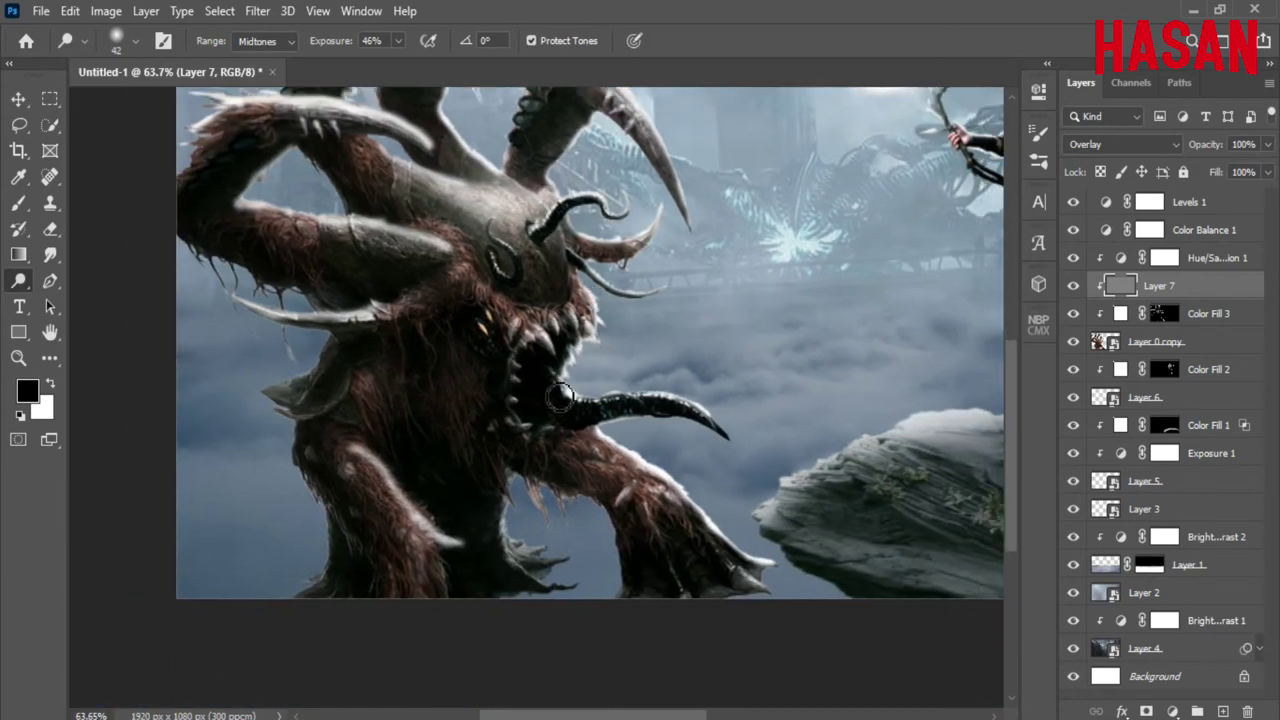
{"action": "left_click_drag", "start_coordinate": [561, 397], "coordinate": [665, 428]}
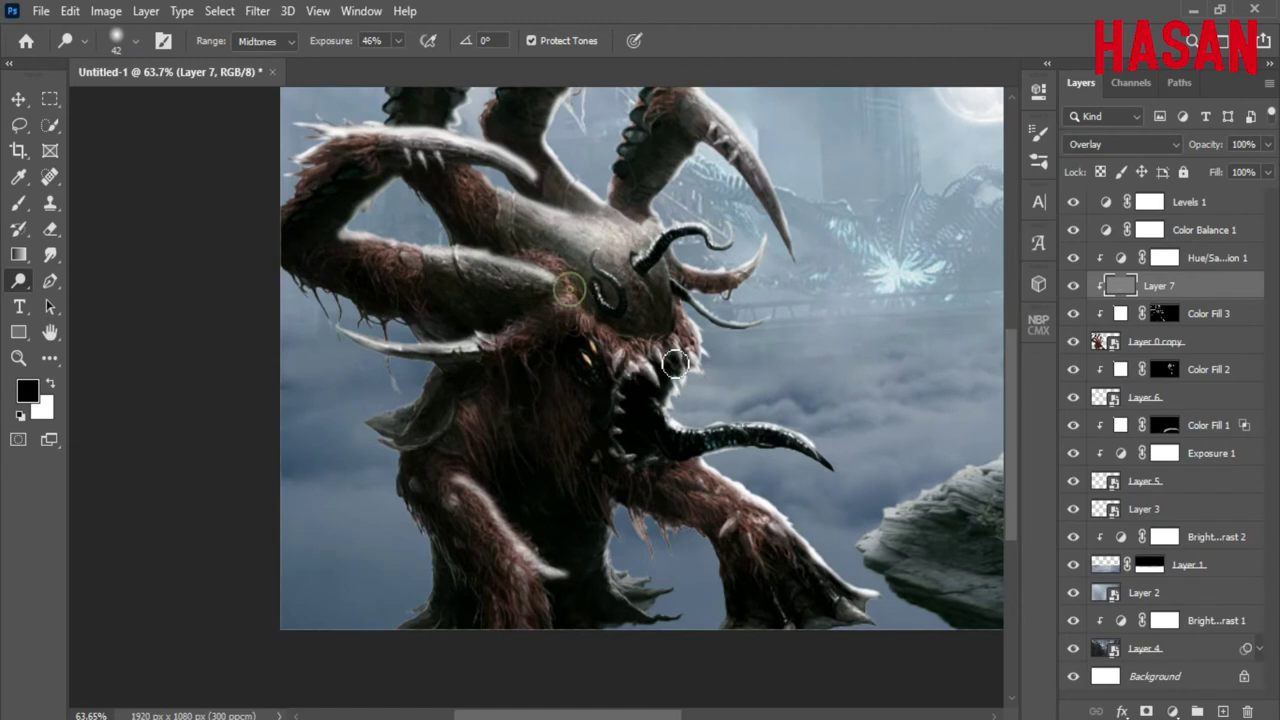
{"action": "left_click_drag", "start_coordinate": [660, 380], "coordinate": [748, 312]}
Step: Dodge the monster's leg, then burn the lower body with a larger brush
{"action": "left_click_drag", "start_coordinate": [617, 497], "coordinate": [645, 505]}
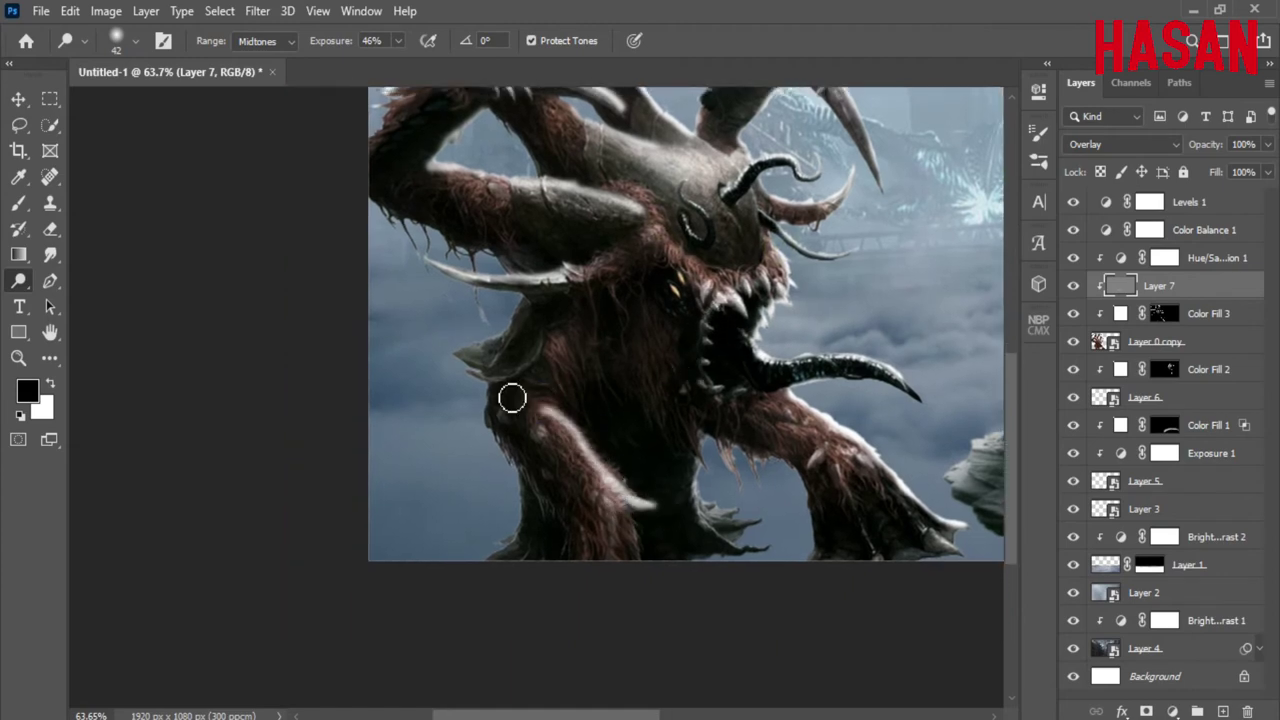
{"action": "scroll", "coordinate": [623, 434], "scroll_direction": "up", "scroll_amount": 5}
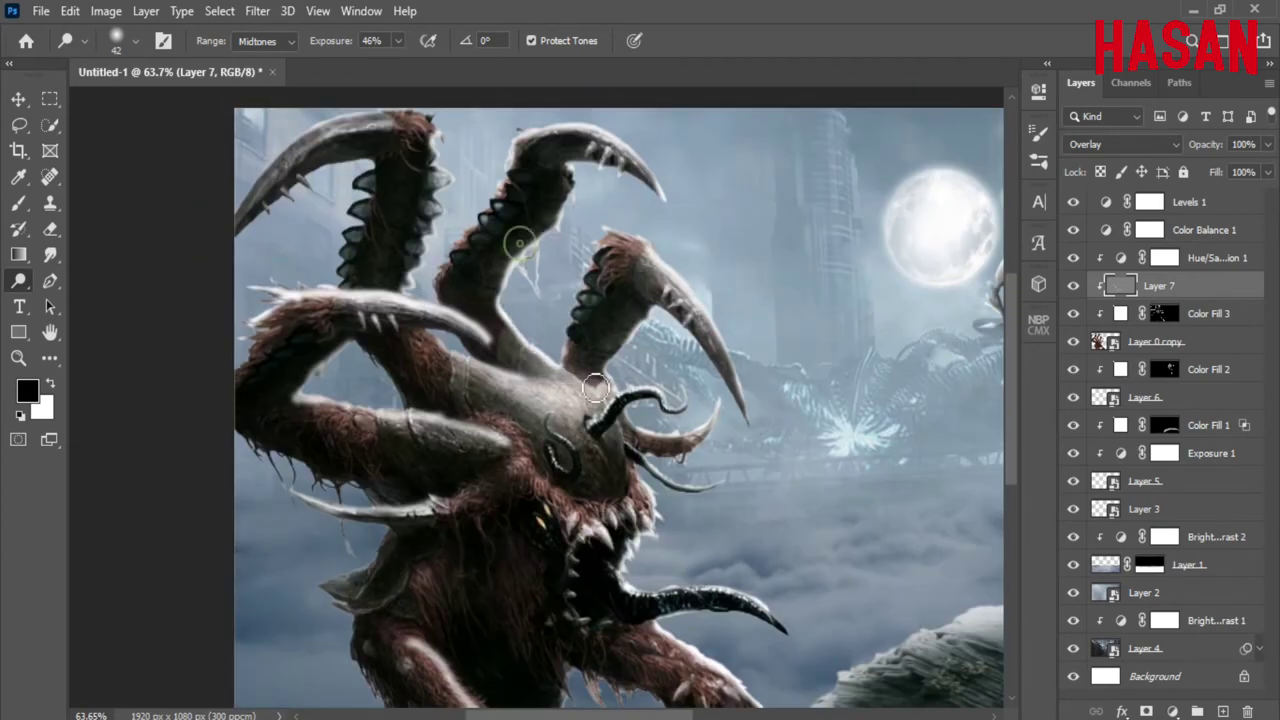
{"action": "left_click_drag", "start_coordinate": [249, 386], "coordinate": [480, 296]}
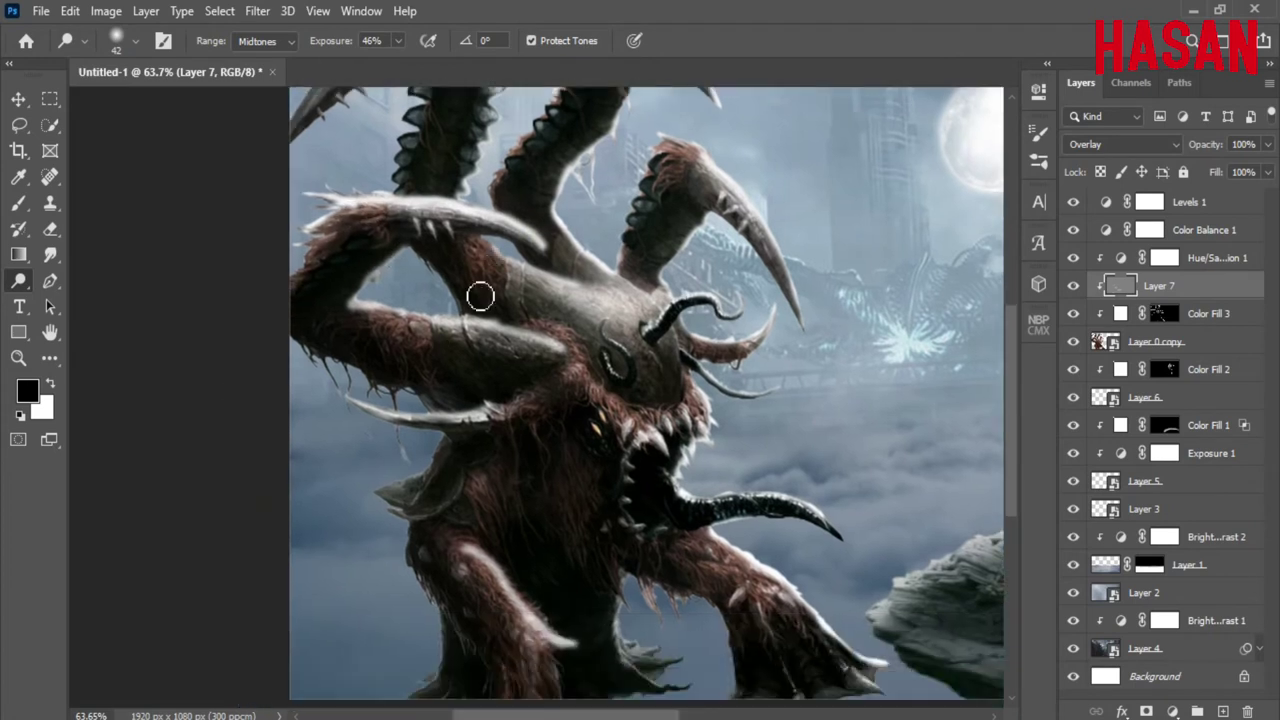
{"action": "right_click", "coordinate": [15, 290]}
{"action": "left_click", "coordinate": [90, 297]}
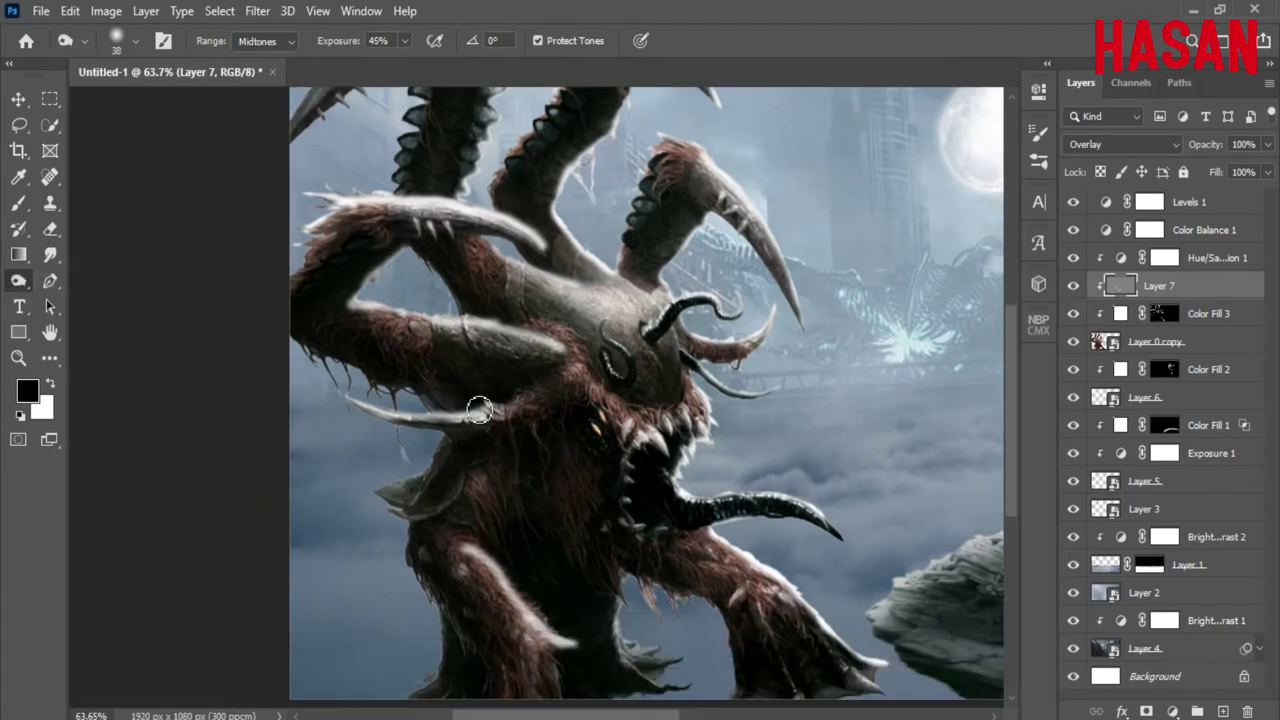
{"action": "right_click", "coordinate": [406, 371], "text": "alt"}
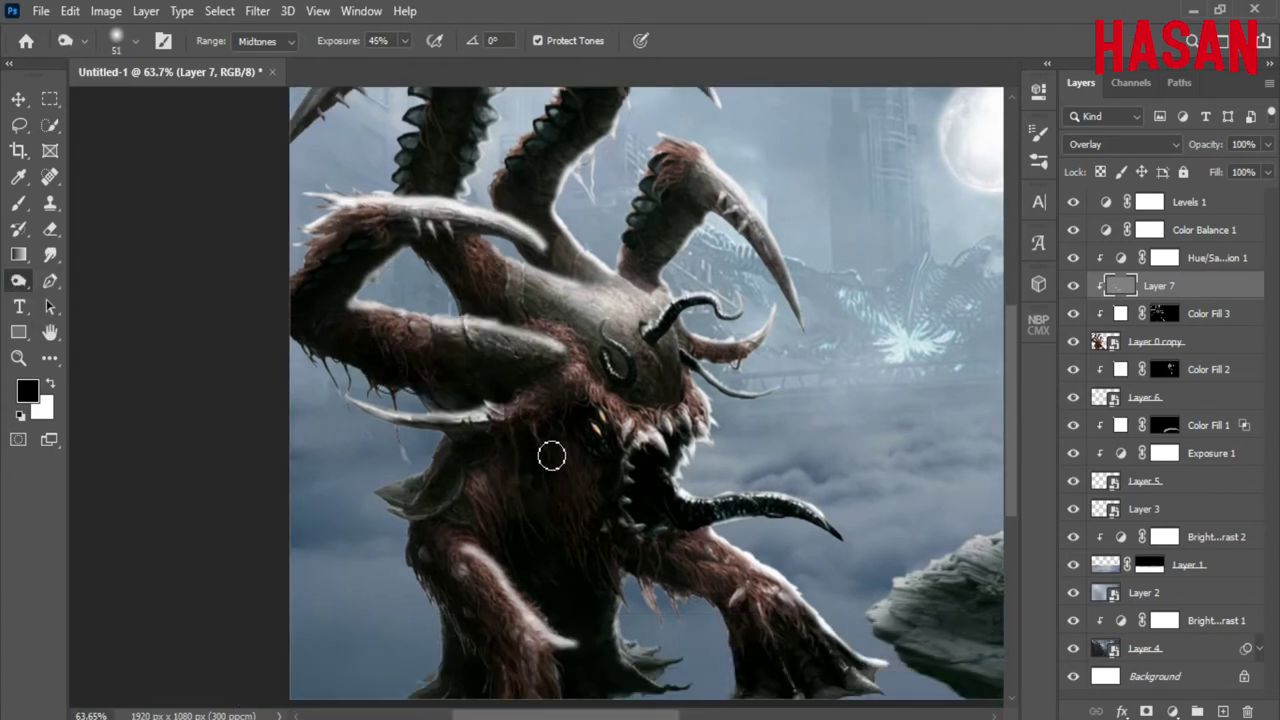
{"action": "left_click_drag", "start_coordinate": [514, 700], "coordinate": [536, 541]}
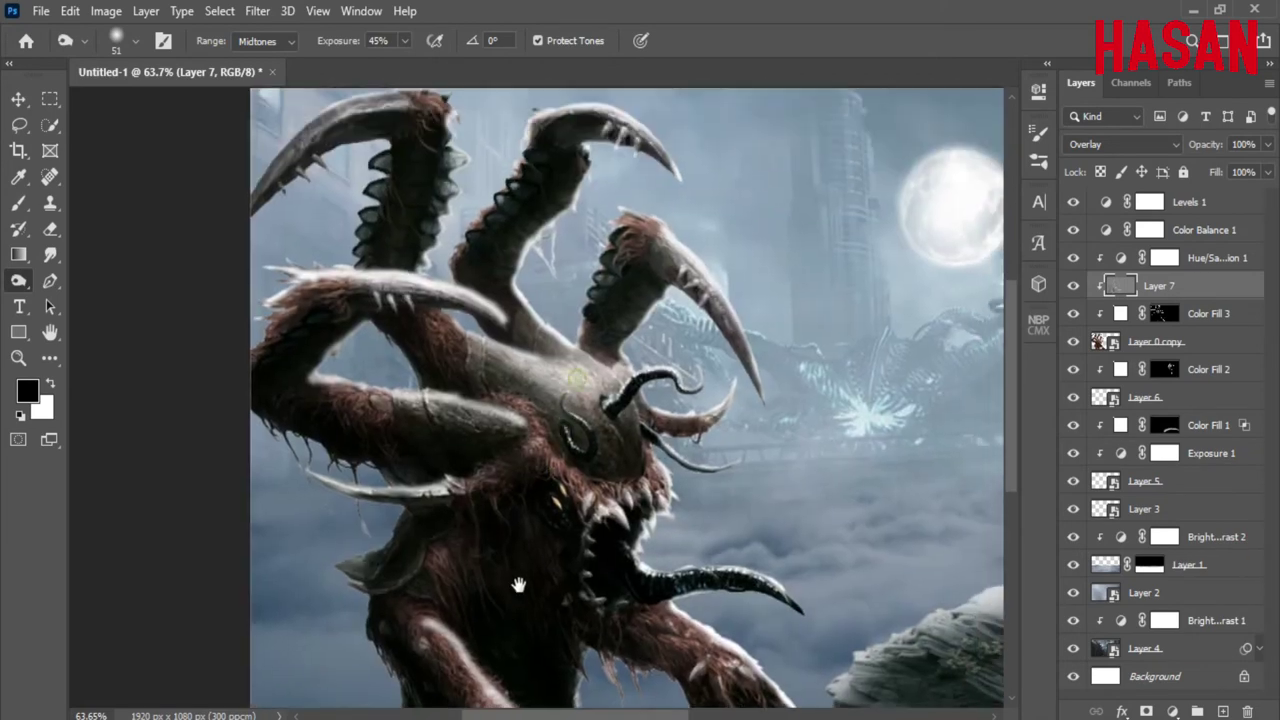
{"action": "left_click_drag", "start_coordinate": [517, 583], "coordinate": [530, 352]}
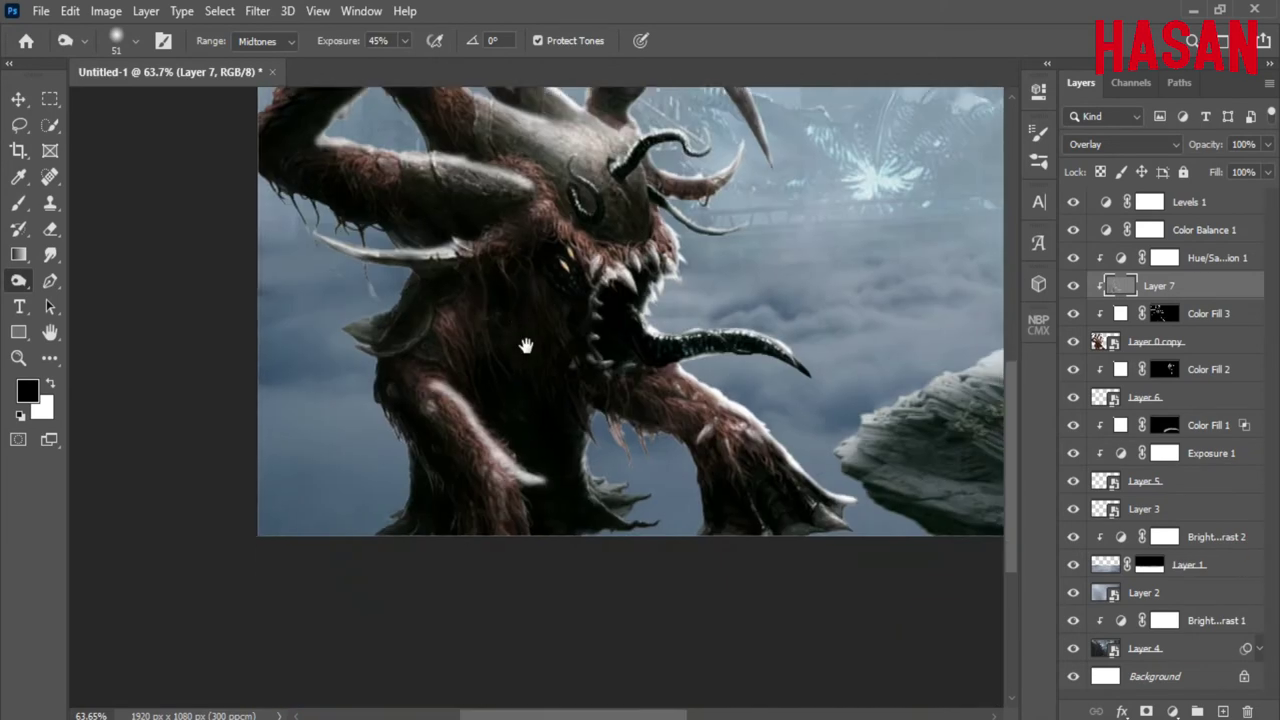
{"action": "key", "text": "ctrl+0"}
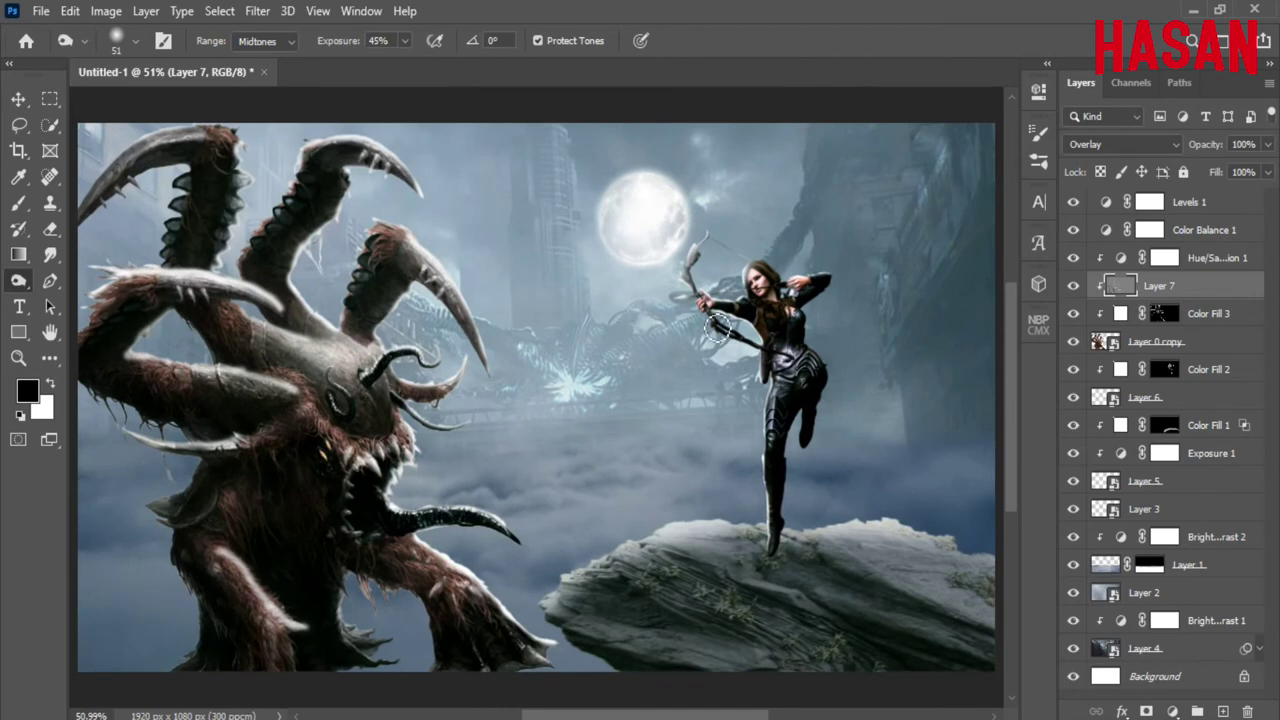
Step: Add an Exposure adjustment above rock Layer 5 with lowered exposure to darken it
{"action": "left_click", "coordinate": [17, 101]}
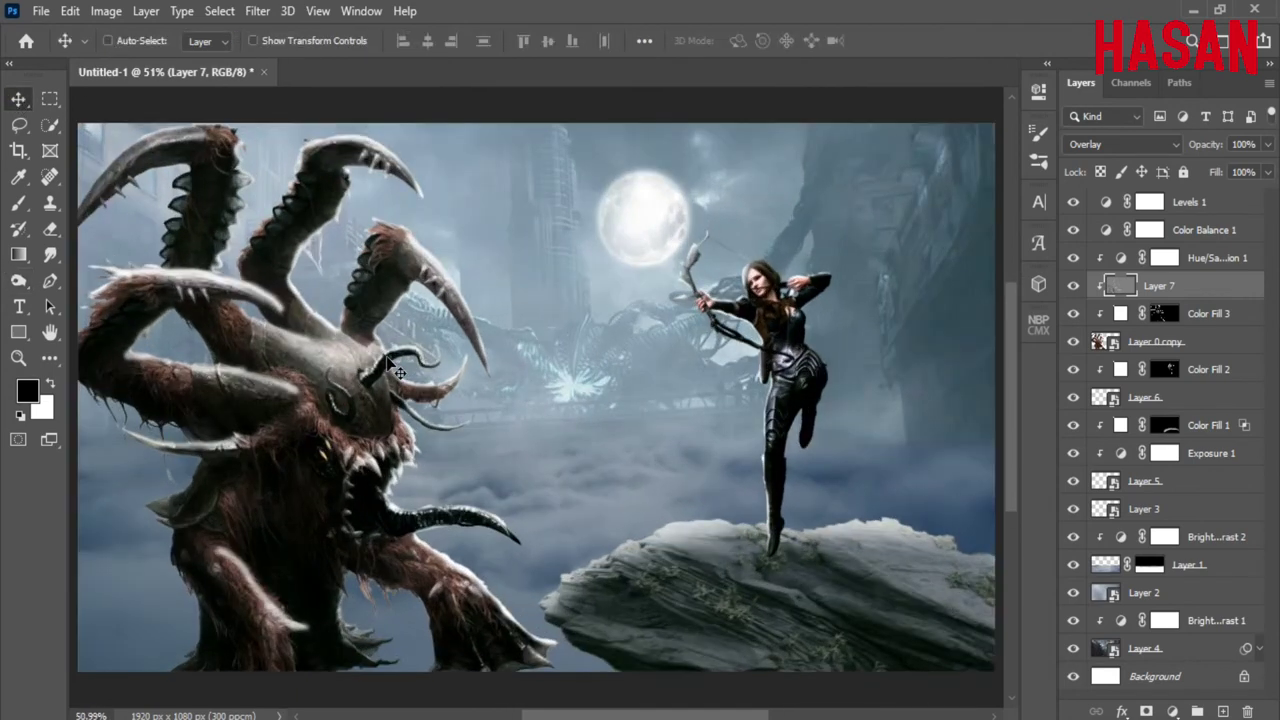
{"action": "left_click", "coordinate": [792, 595]}
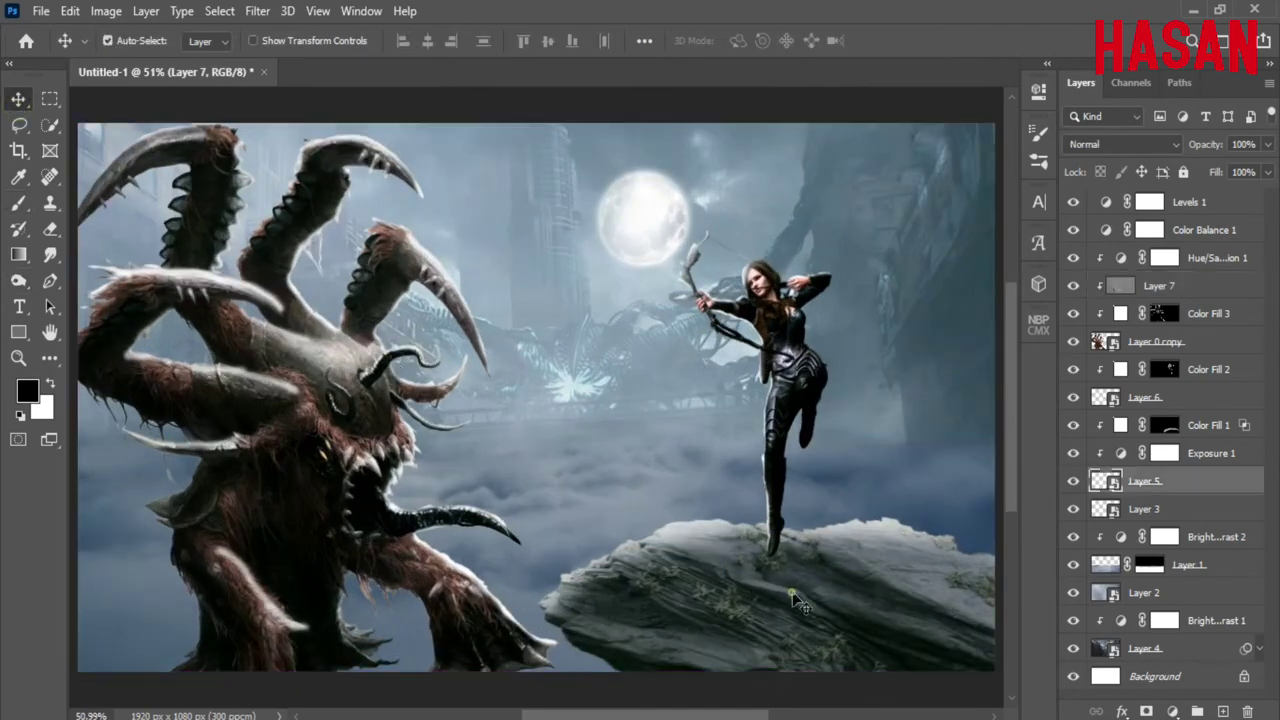
{"action": "left_click", "coordinate": [1074, 482]}
{"action": "left_click", "coordinate": [1172, 711]}
{"action": "left_click", "coordinate": [1185, 492]}
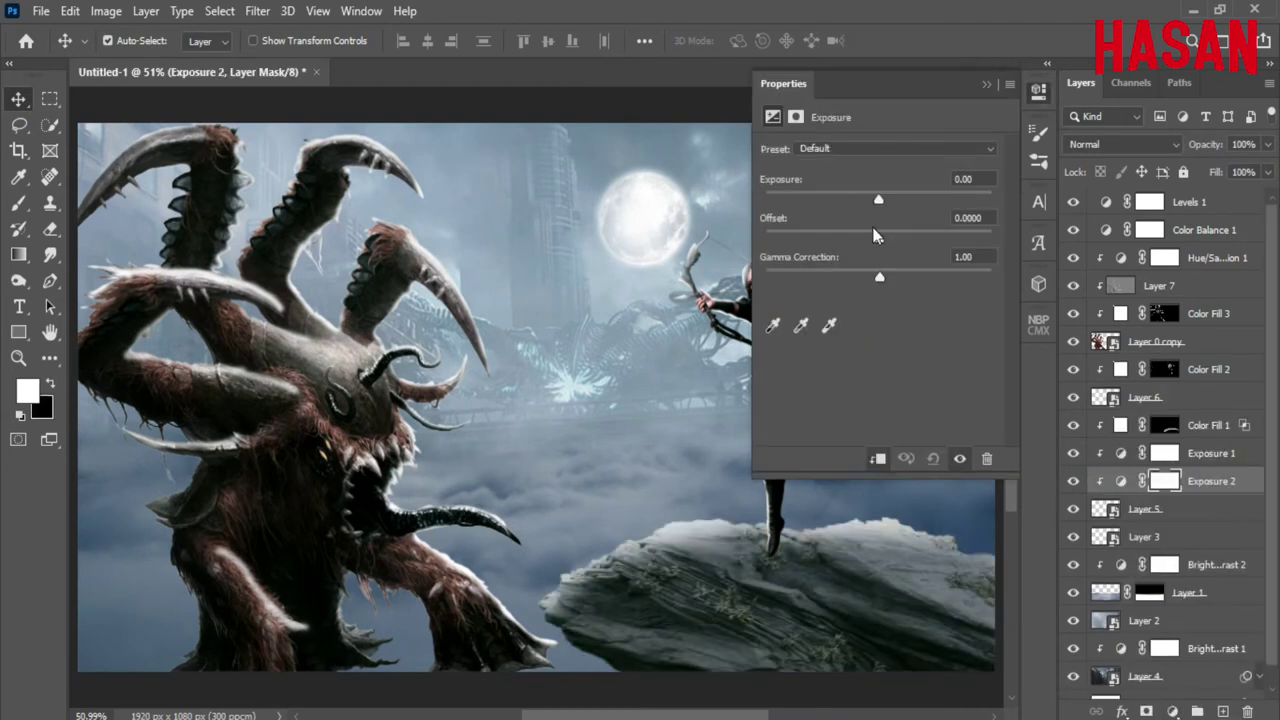
{"action": "left_click_drag", "start_coordinate": [878, 200], "coordinate": [801, 195]}
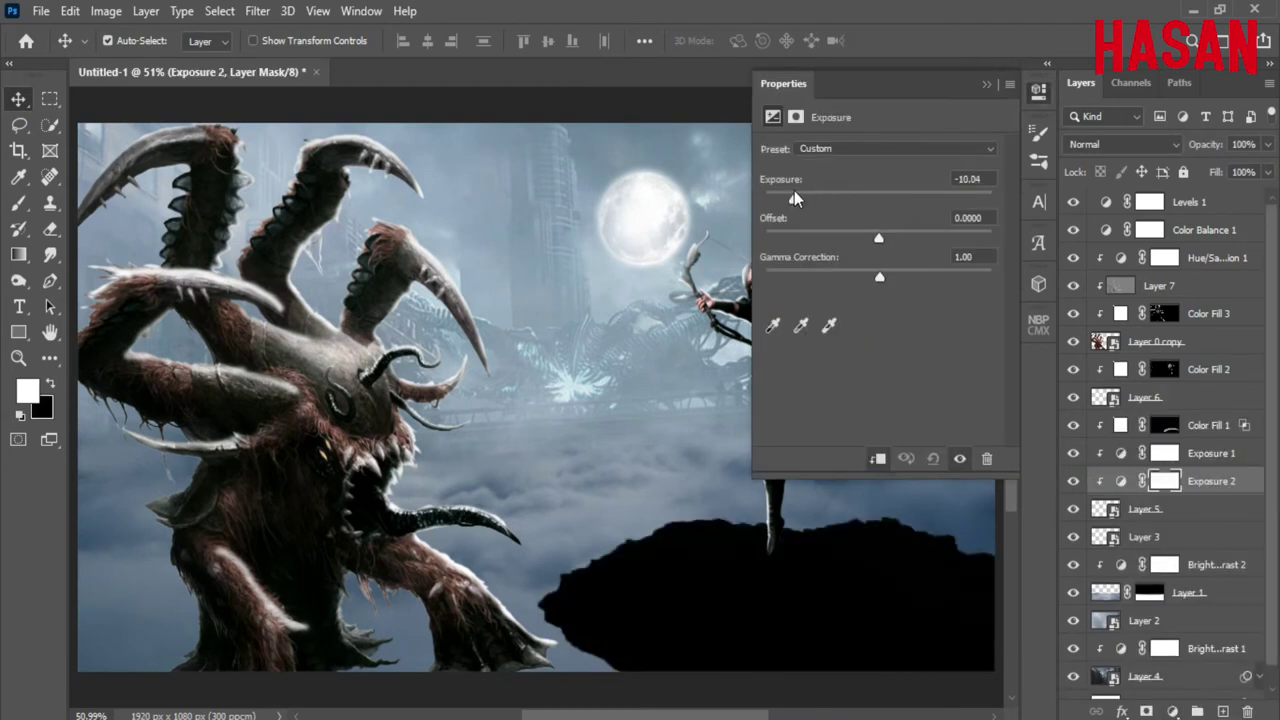
{"action": "left_click", "coordinate": [984, 84]}
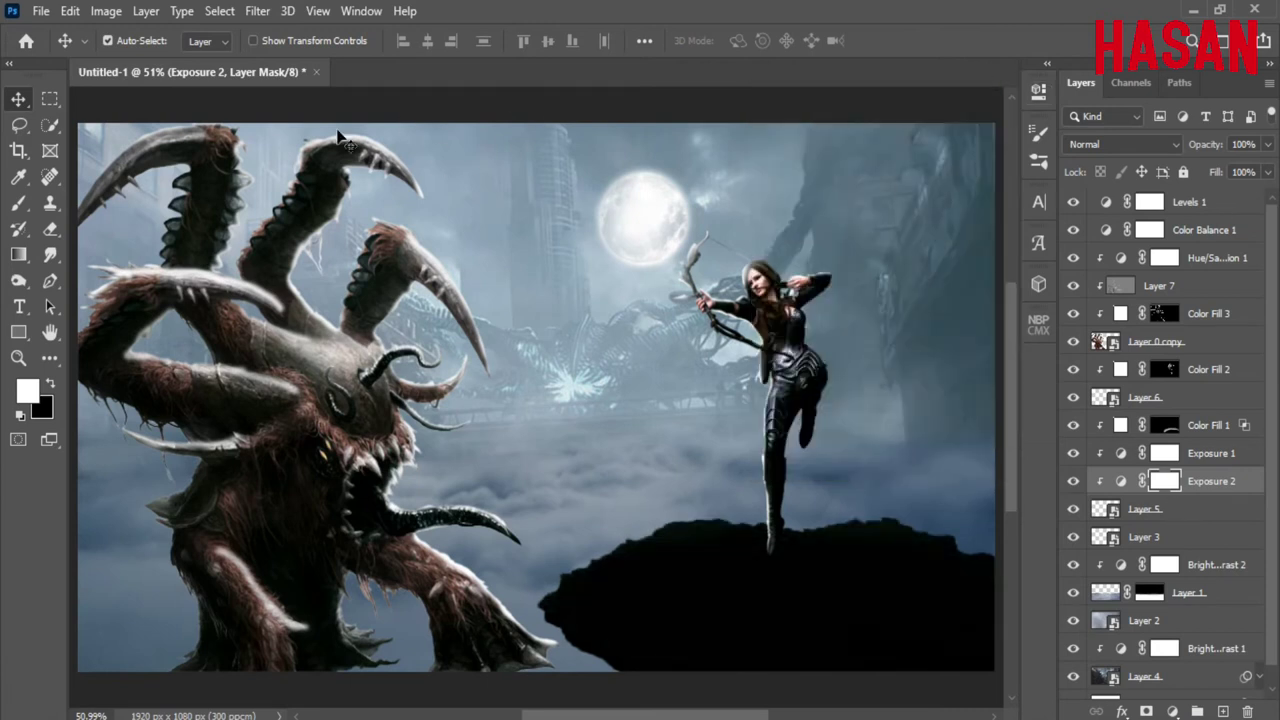
Step: Invert the Exposure 2 mask and brush a shadow under the archer's feet
{"action": "left_click", "coordinate": [1038, 90]}
{"action": "left_click", "coordinate": [795, 115]}
{"action": "left_click", "coordinate": [937, 380]}
{"action": "left_click", "coordinate": [984, 84]}
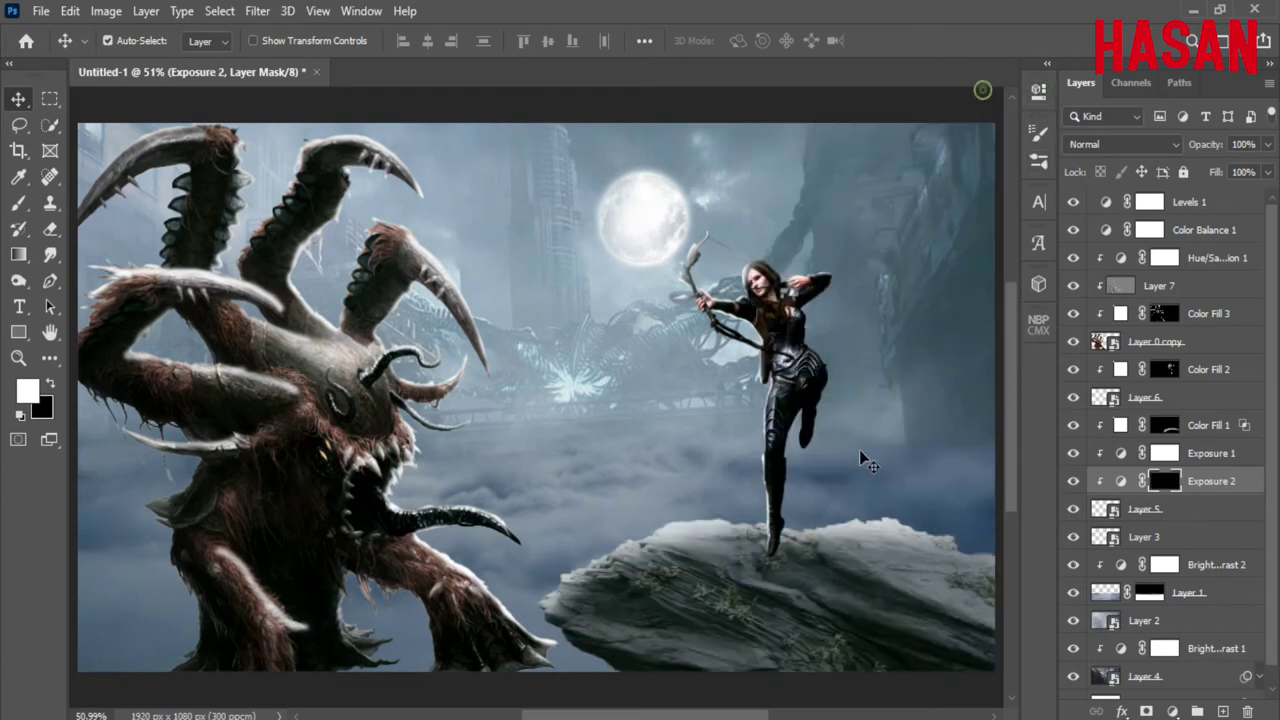
{"action": "left_click_drag", "start_coordinate": [522, 436], "coordinate": [465, 331]}
{"action": "key", "text": "b"}
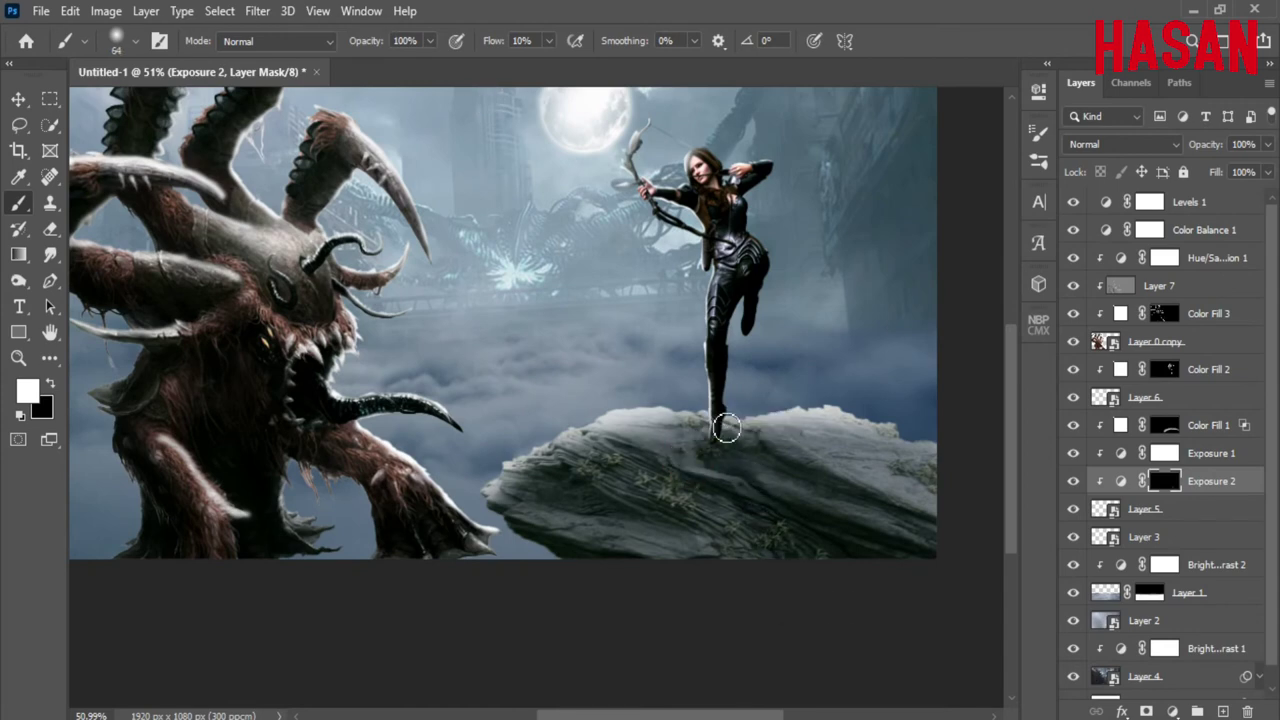
{"action": "left_click_drag", "start_coordinate": [726, 428], "coordinate": [722, 447]}
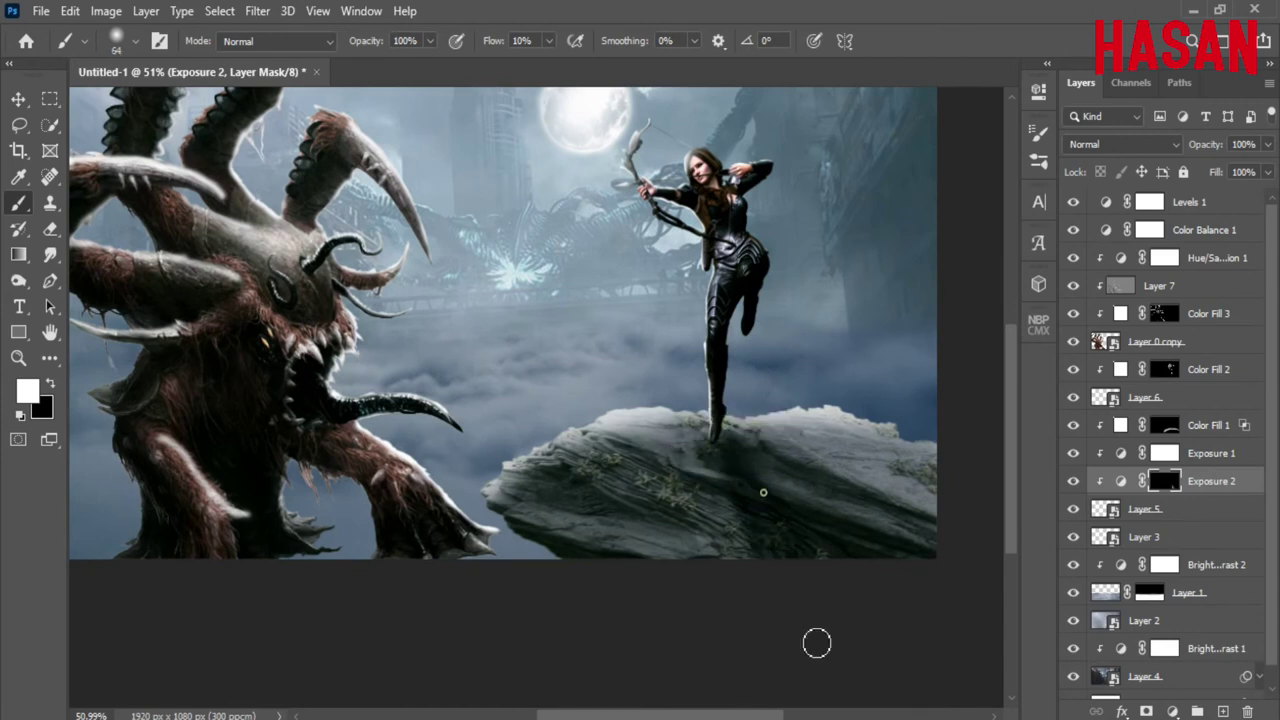
{"action": "left_click_drag", "start_coordinate": [647, 540], "coordinate": [649, 534]}
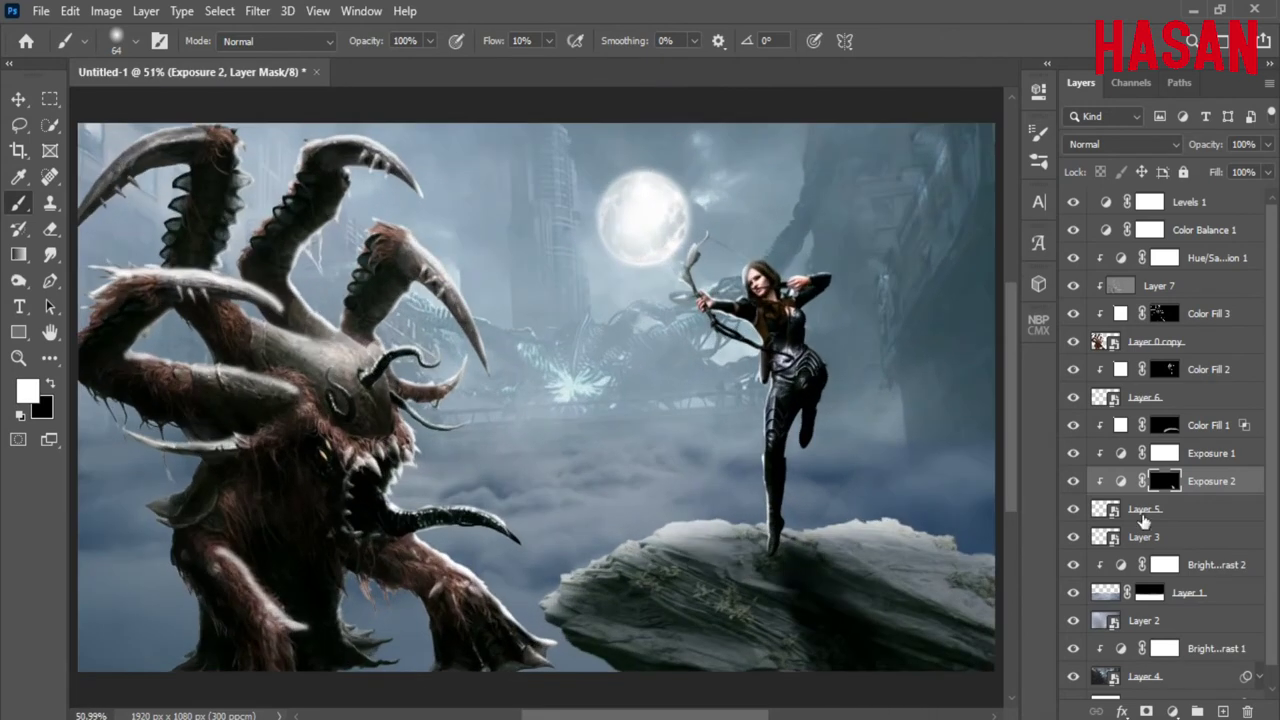
{"action": "left_click", "coordinate": [1120, 481]}
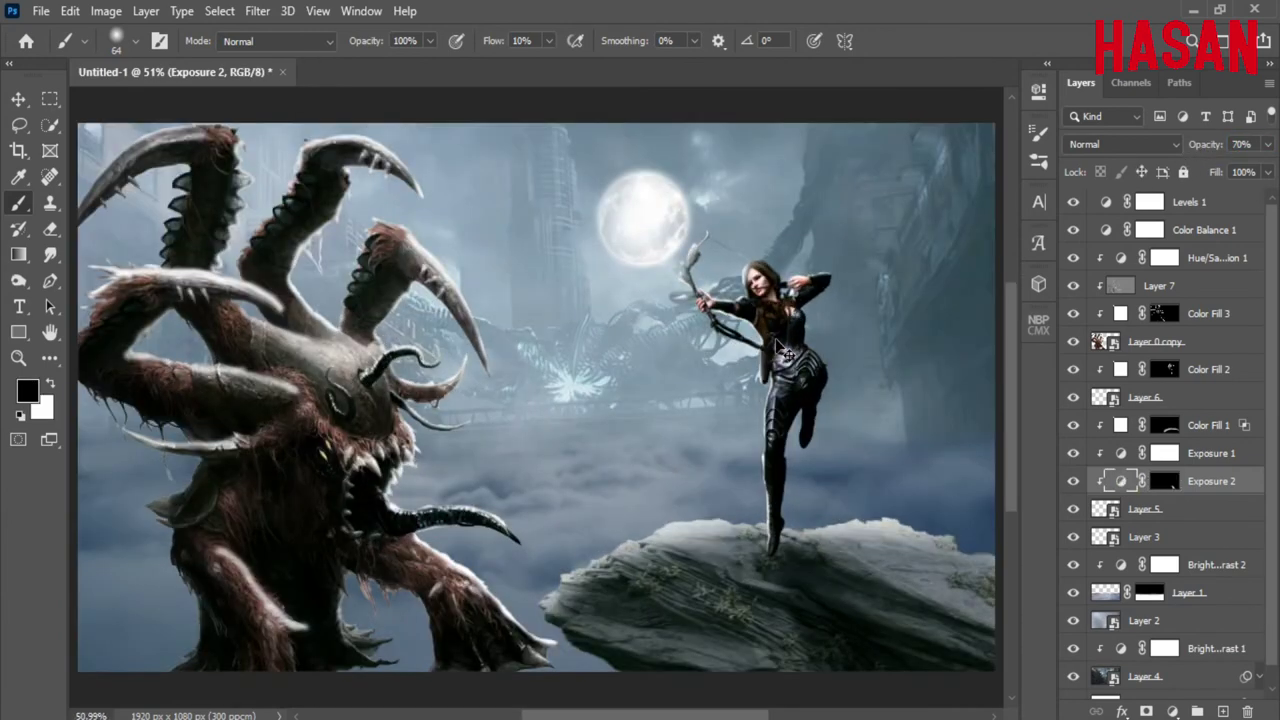
{"action": "key", "text": "v"}
{"action": "left_click", "coordinate": [562, 590]}
Step: Bring the fire-sparks image into the composite as a layer blended in Screen mode
{"action": "left_click", "coordinate": [1030, 660]}
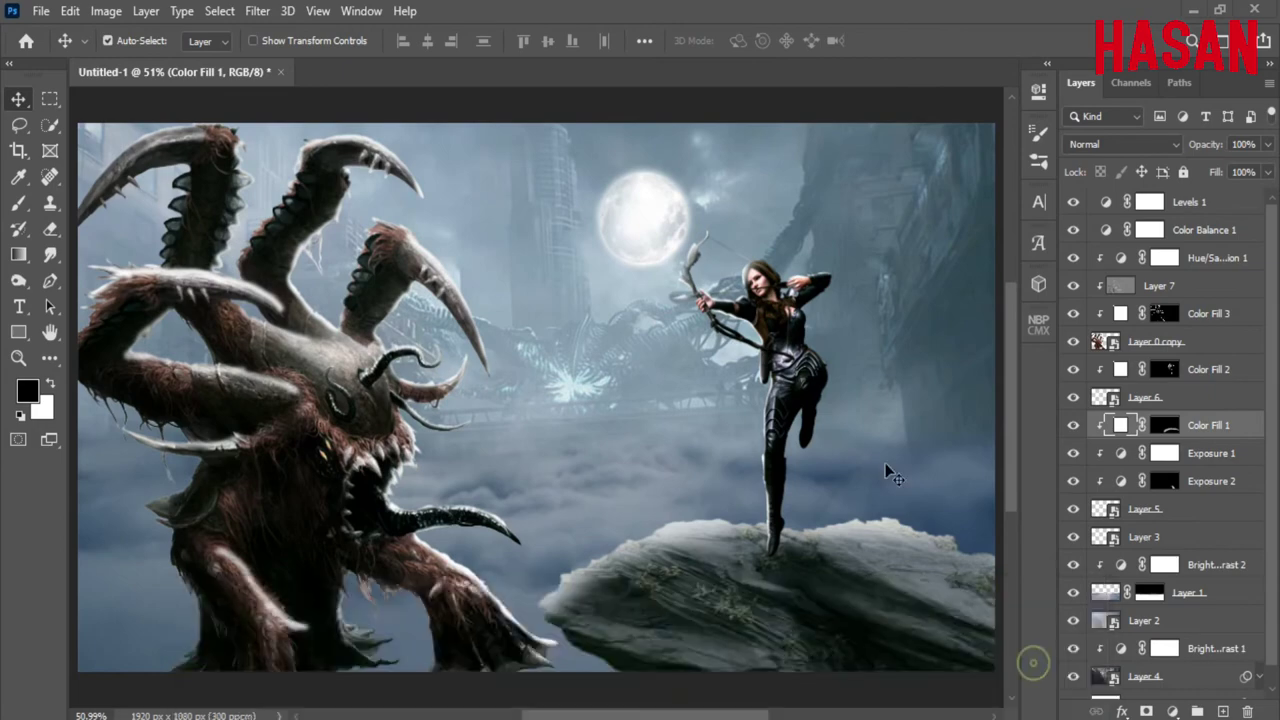
{"action": "left_click_drag", "start_coordinate": [726, 114], "coordinate": [1247, 87]}
{"action": "left_click_drag", "start_coordinate": [1108, 88], "coordinate": [800, 213]}
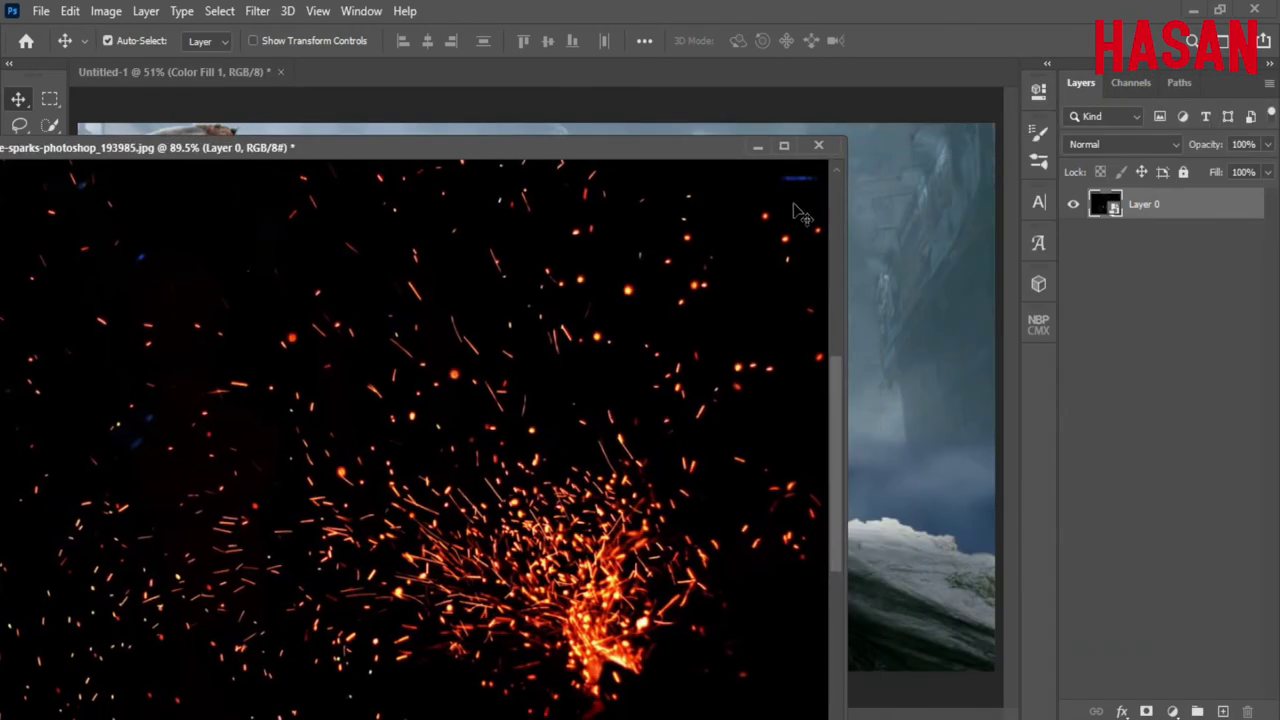
{"action": "left_click", "coordinate": [925, 224]}
{"action": "left_click_drag", "start_coordinate": [518, 158], "coordinate": [1250, 90]}
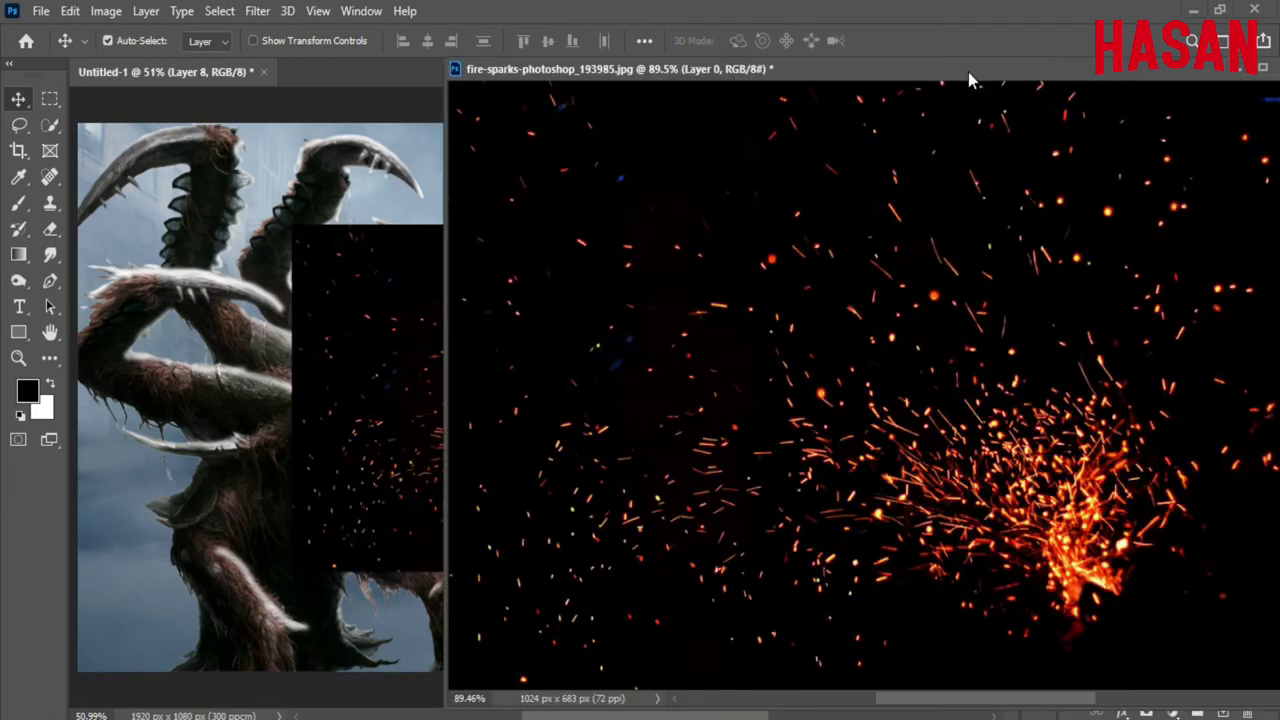
{"action": "key", "text": "ctrl+w"}
{"action": "left_click", "coordinate": [1120, 144]}
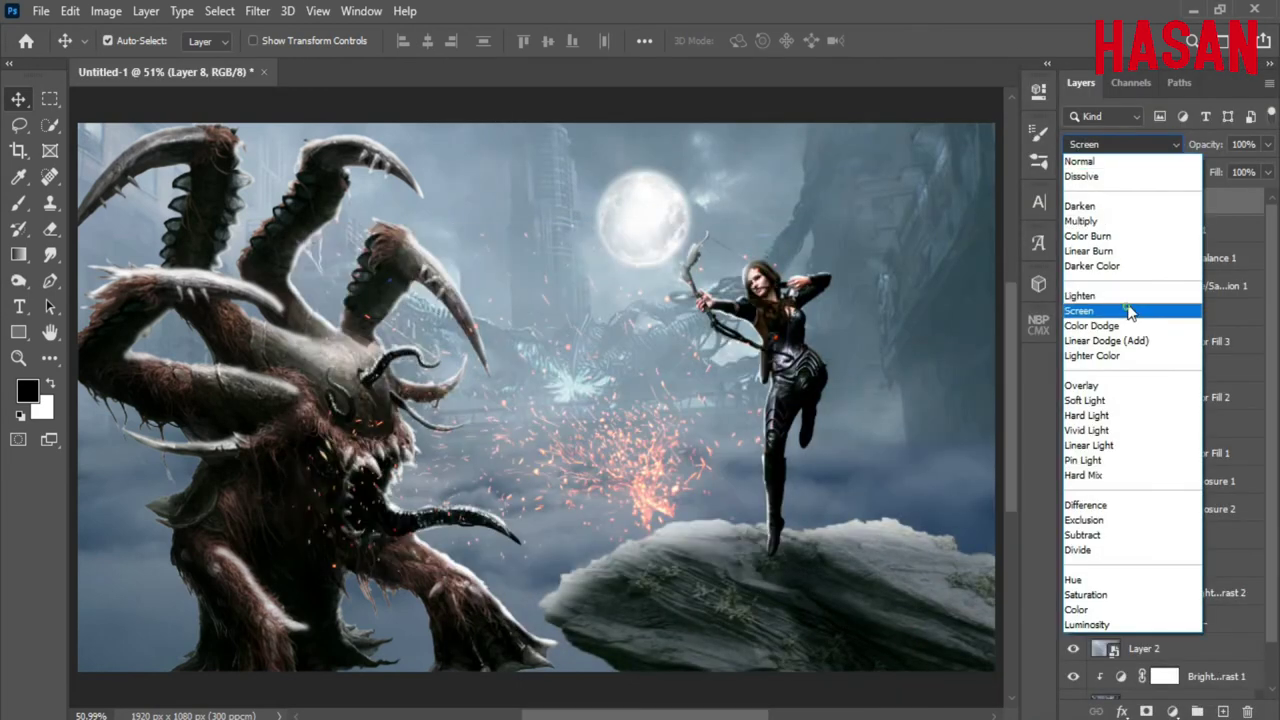
{"action": "left_click", "coordinate": [1128, 310]}
Step: Enlarge, rotate about 30 degrees and reposition the sparks layer with Free Transform
{"action": "key", "text": "ctrl+t"}
{"action": "left_click_drag", "start_coordinate": [640, 450], "coordinate": [615, 650]}
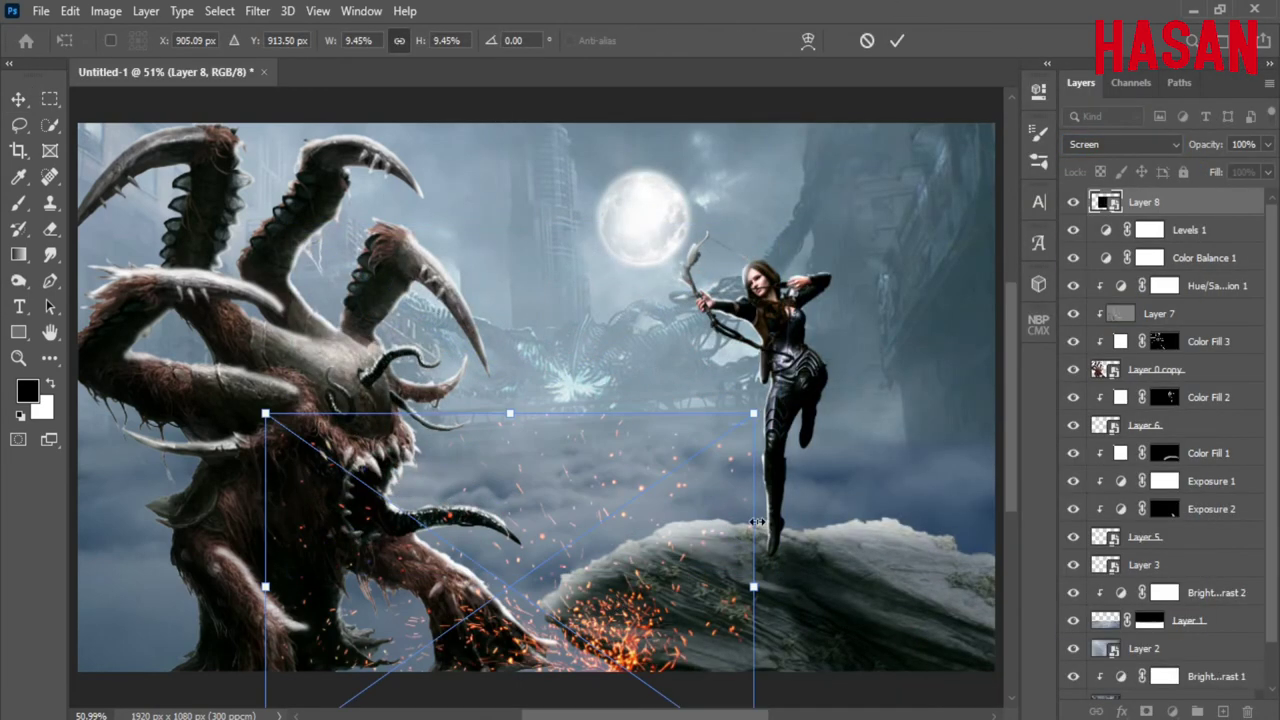
{"action": "key", "text": "ctrl+minus"}
{"action": "left_click_drag", "start_coordinate": [679, 521], "coordinate": [751, 523]}
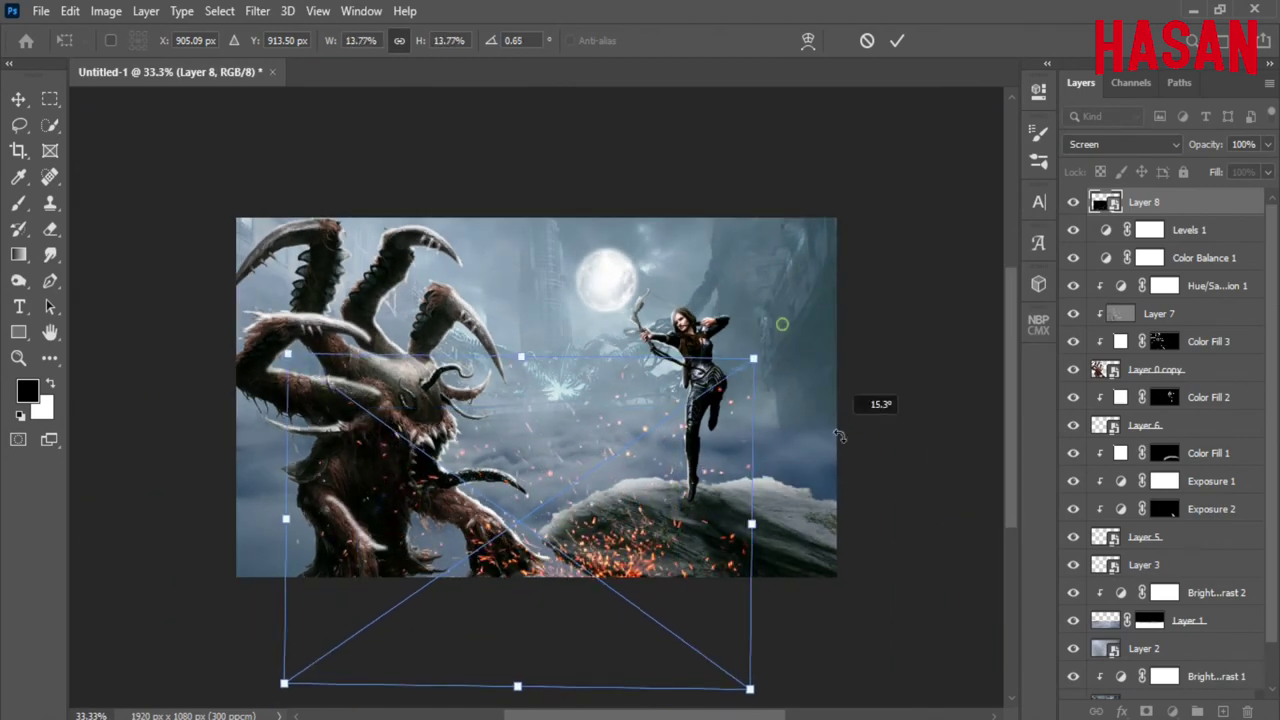
{"action": "left_click_drag", "start_coordinate": [780, 323], "coordinate": [845, 483]}
{"action": "left_click_drag", "start_coordinate": [531, 482], "coordinate": [588, 570]}
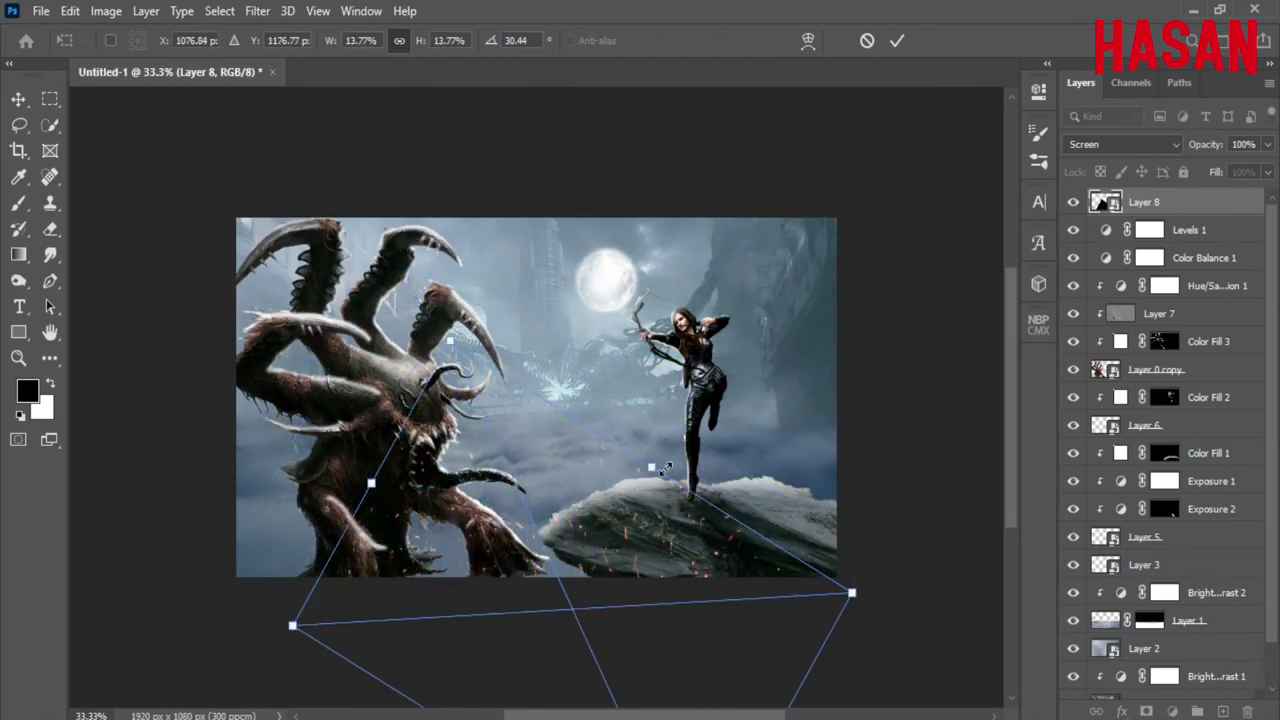
{"action": "left_click_drag", "start_coordinate": [664, 469], "coordinate": [698, 408]}
{"action": "left_click_drag", "start_coordinate": [543, 514], "coordinate": [547, 614]}
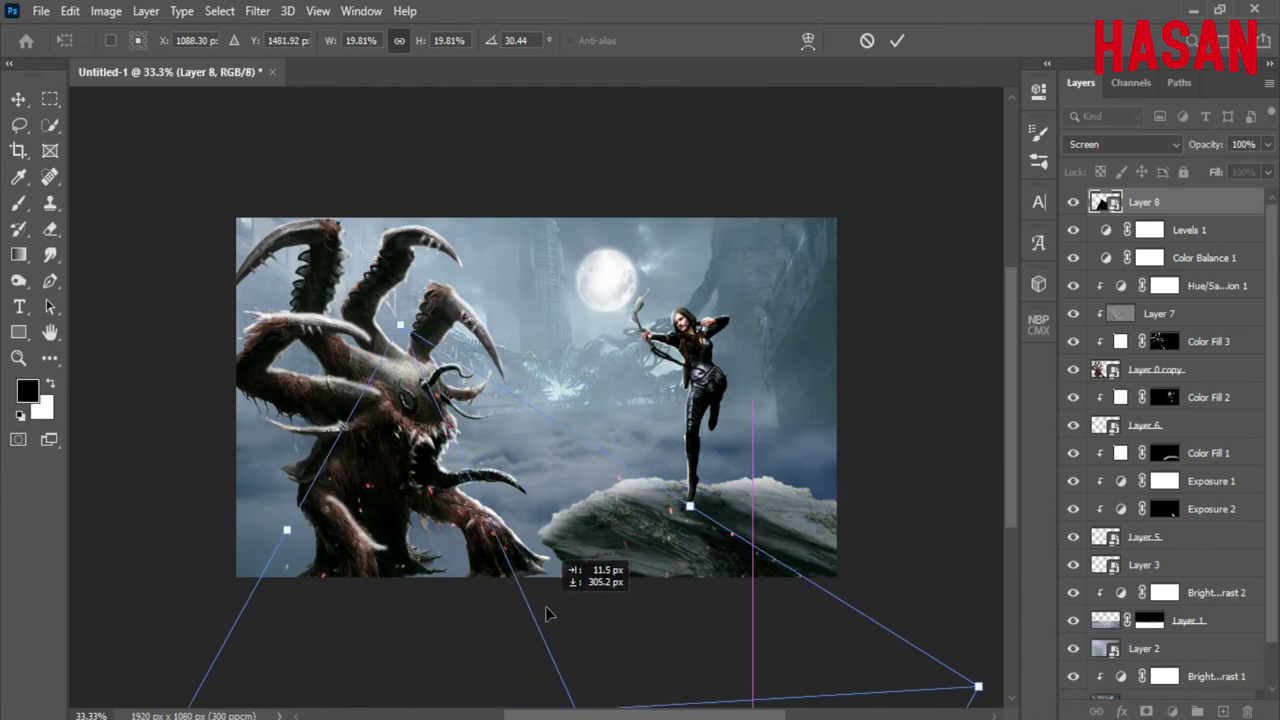
Step: Widen the sparks, tilt them to about 7 degrees over the rock, and commit the transform
{"action": "scroll", "coordinate": [761, 498], "scroll_direction": "down", "scroll_amount": 3}
{"action": "left_click_drag", "start_coordinate": [930, 610], "coordinate": [925, 516]}
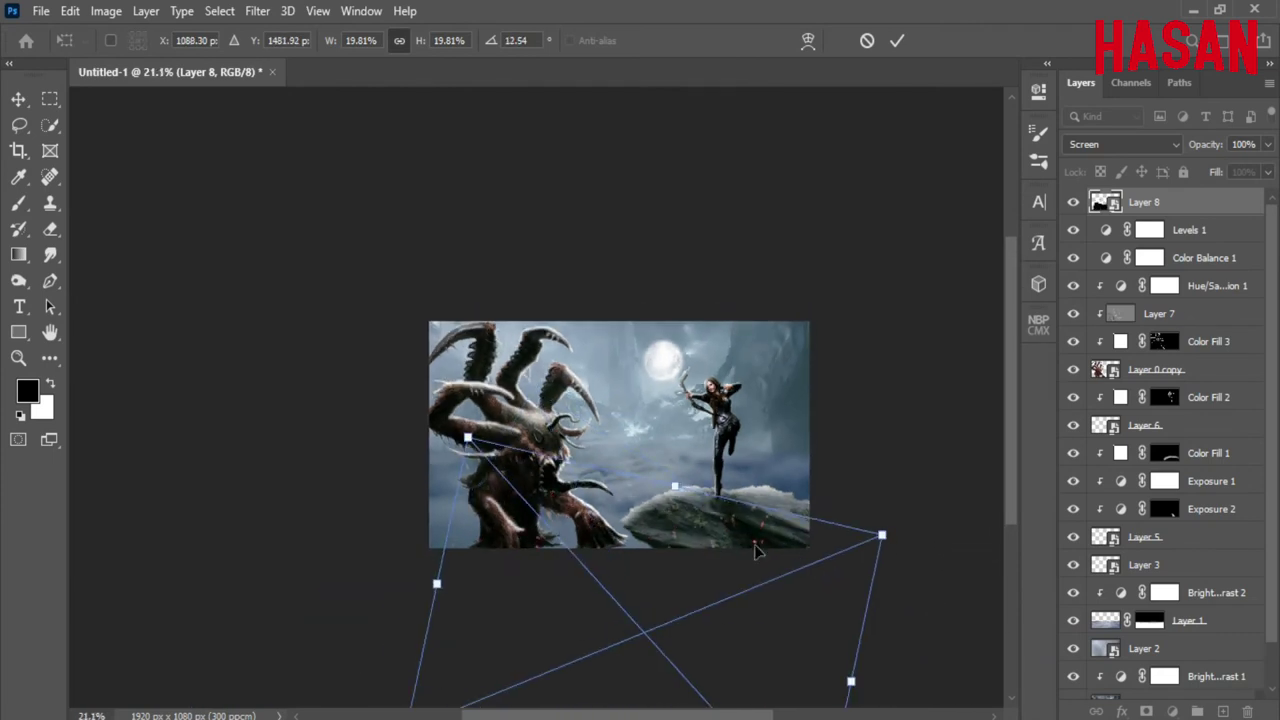
{"action": "left_click_drag", "start_coordinate": [757, 549], "coordinate": [757, 477]}
{"action": "left_click_drag", "start_coordinate": [758, 570], "coordinate": [678, 525]}
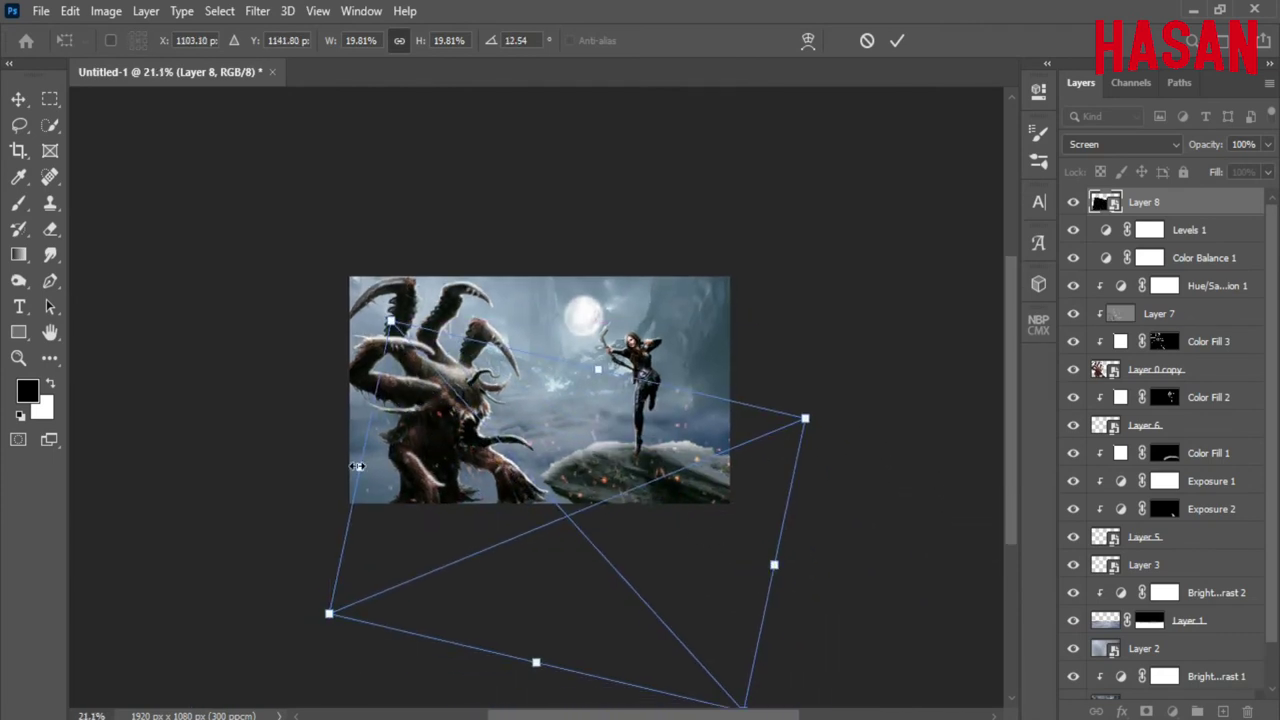
{"action": "left_click_drag", "start_coordinate": [357, 466], "coordinate": [288, 449]}
{"action": "left_click_drag", "start_coordinate": [543, 420], "coordinate": [866, 480]}
{"action": "left_click_drag", "start_coordinate": [803, 431], "coordinate": [778, 432]}
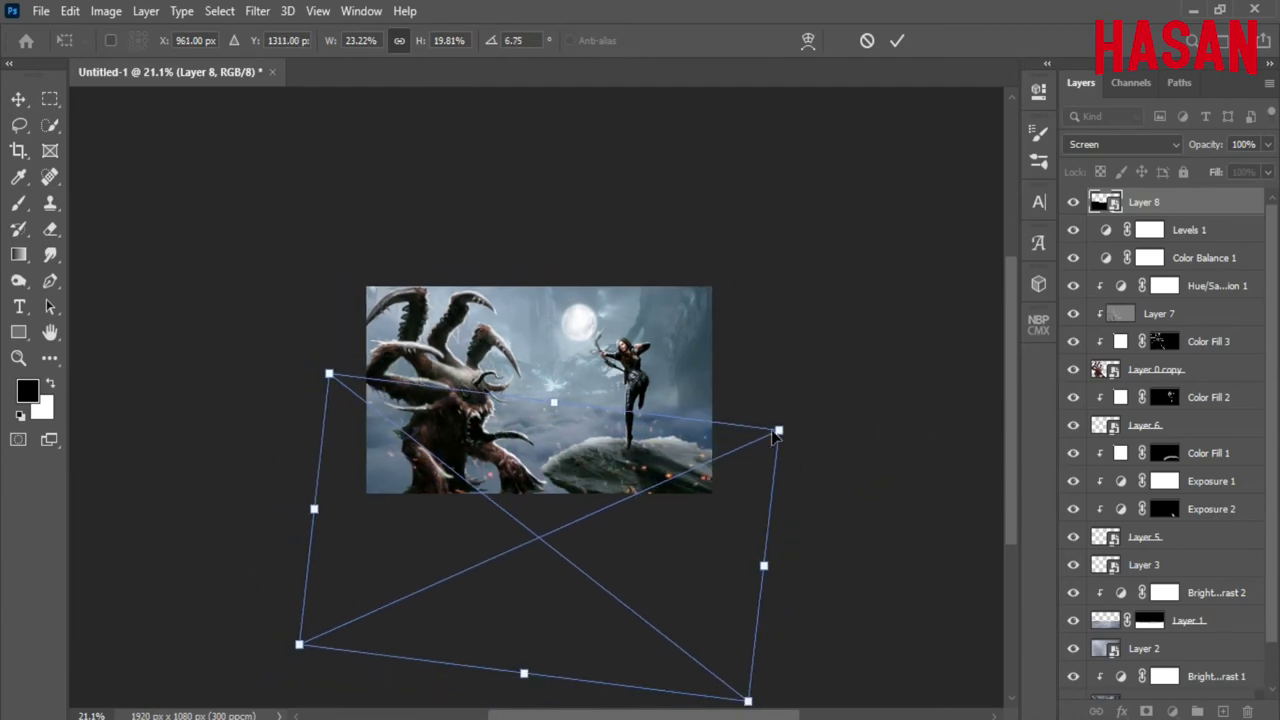
{"action": "left_click", "coordinate": [897, 40]}
{"action": "key", "text": "ctrl+0"}
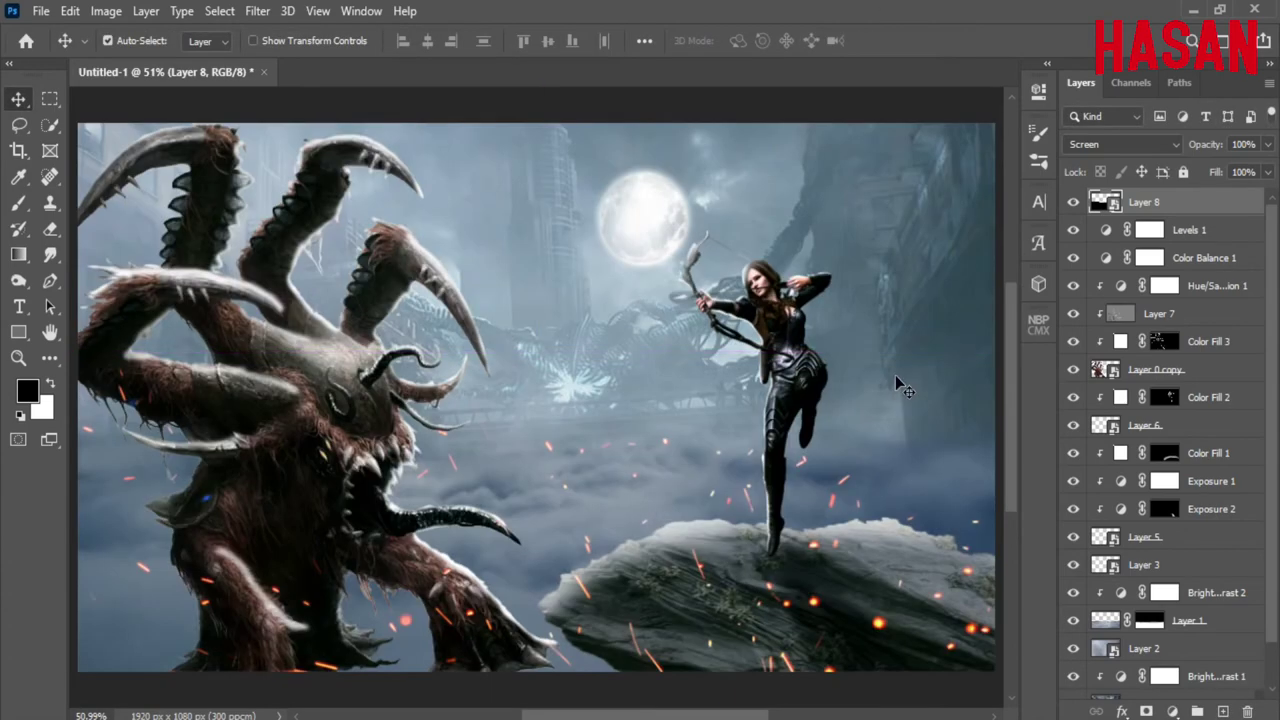
Step: Desaturate the sparks with Hue/Saturation at Saturation -100
{"action": "scroll", "coordinate": [705, 440], "scroll_direction": "down", "scroll_amount": 3}
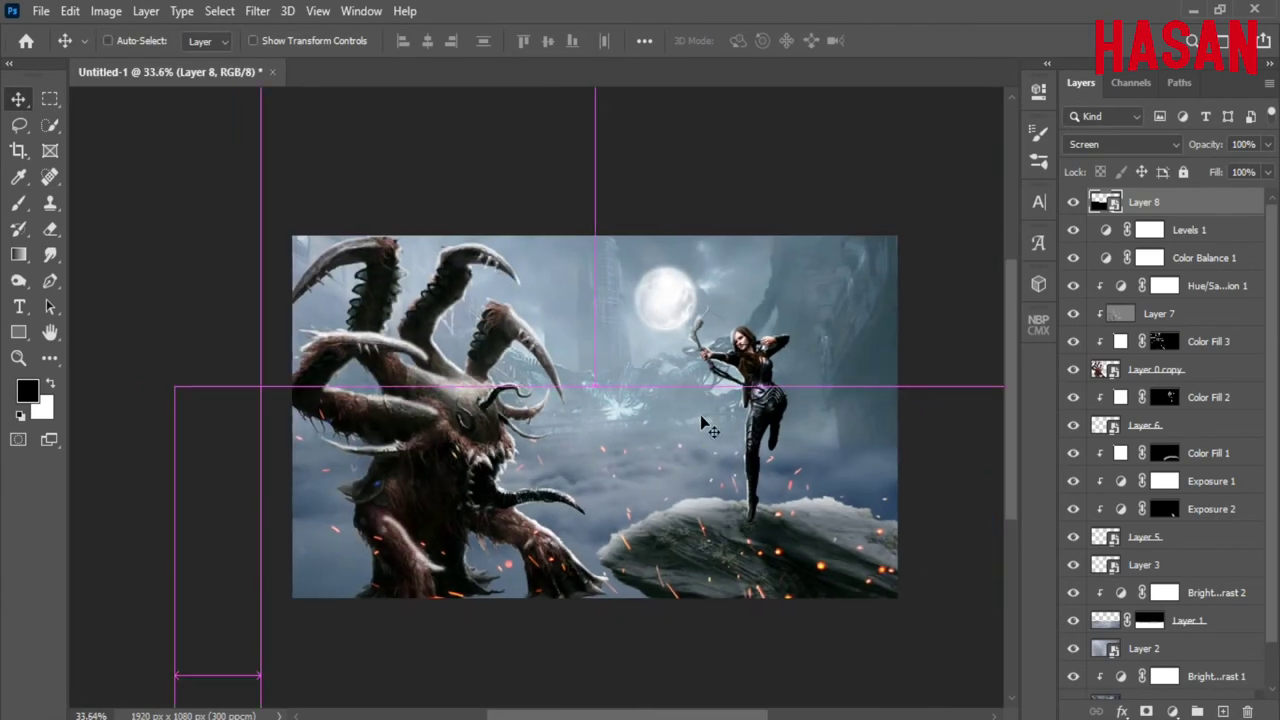
{"action": "key", "text": "ctrl+u"}
{"action": "left_click_drag", "start_coordinate": [811, 97], "coordinate": [1045, 81]}
{"action": "left_click_drag", "start_coordinate": [825, 270], "coordinate": [654, 268]}
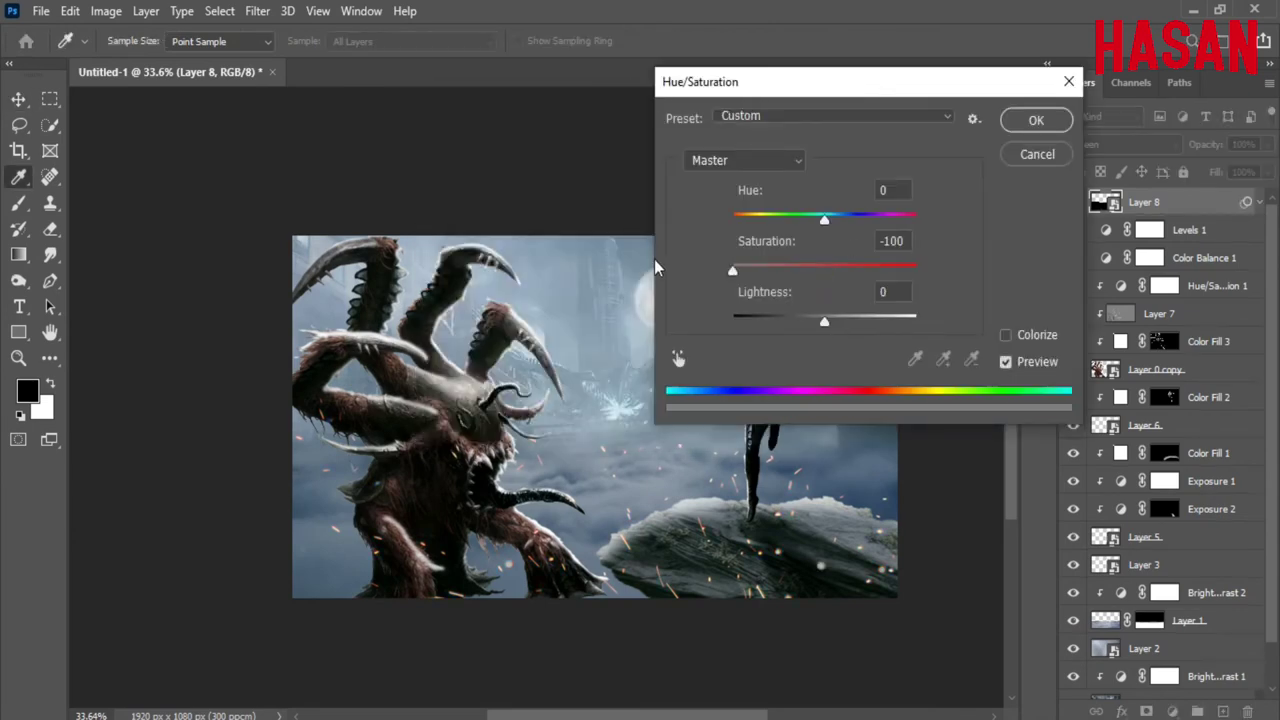
{"action": "left_click", "coordinate": [1035, 121]}
{"action": "key", "text": "ctrl+0"}
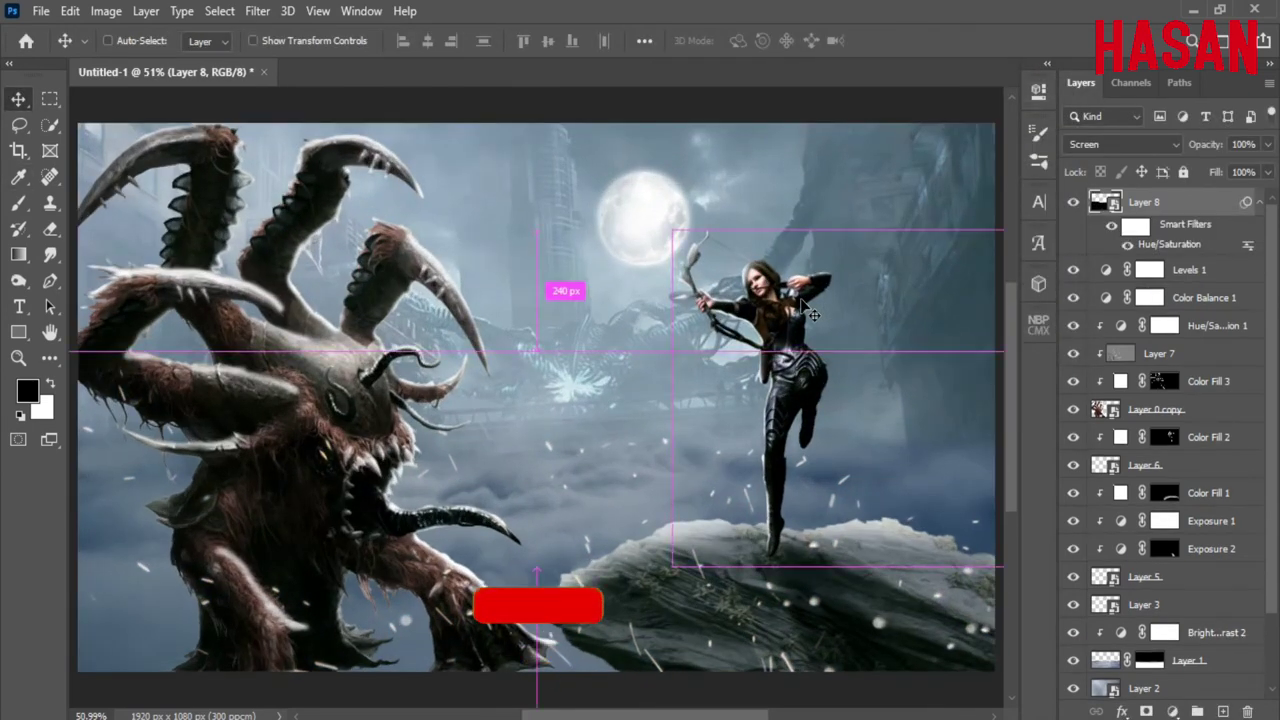
Step: Shrink and narrow the sparks layer slightly, then add a Gradient Fill layer
{"action": "key", "text": "ctrl+t"}
{"action": "left_click", "coordinate": [672, 305]}
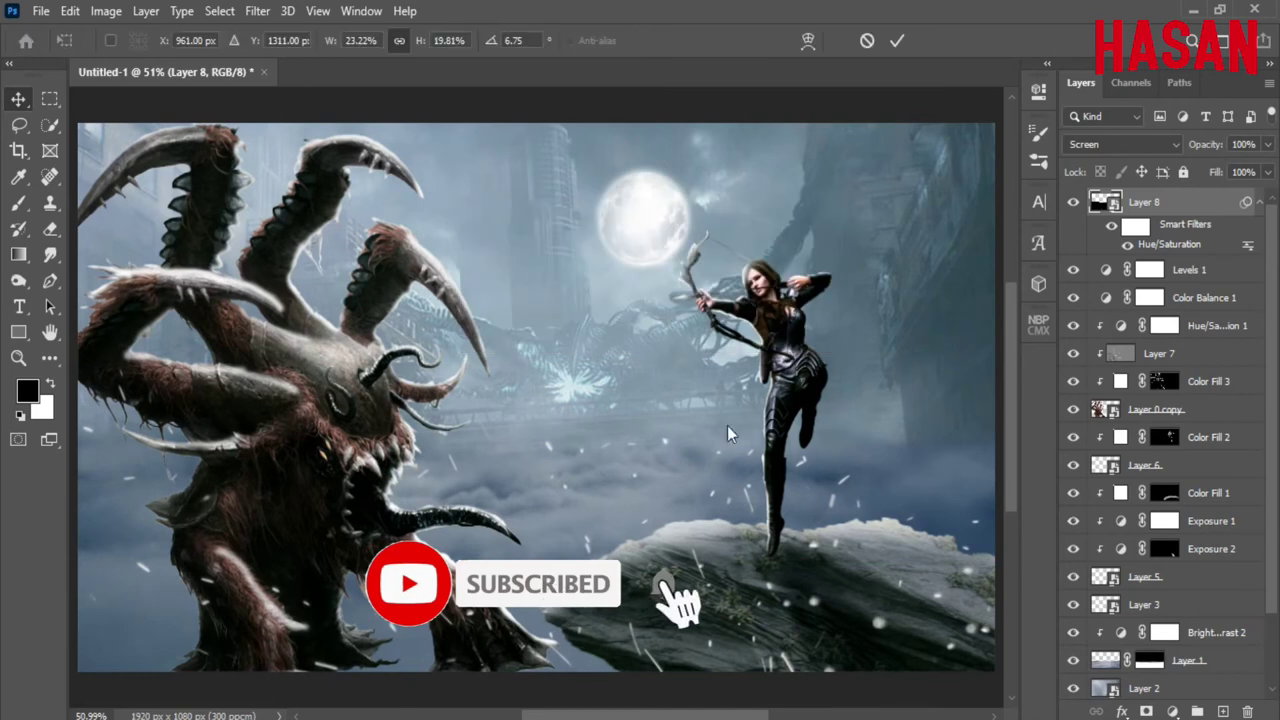
{"action": "scroll", "coordinate": [688, 378], "scroll_direction": "down", "scroll_amount": 3}
{"action": "left_click_drag", "start_coordinate": [924, 628], "coordinate": [869, 617]}
{"action": "left_click_drag", "start_coordinate": [462, 571], "coordinate": [480, 573]}
{"action": "key", "text": "Return"}
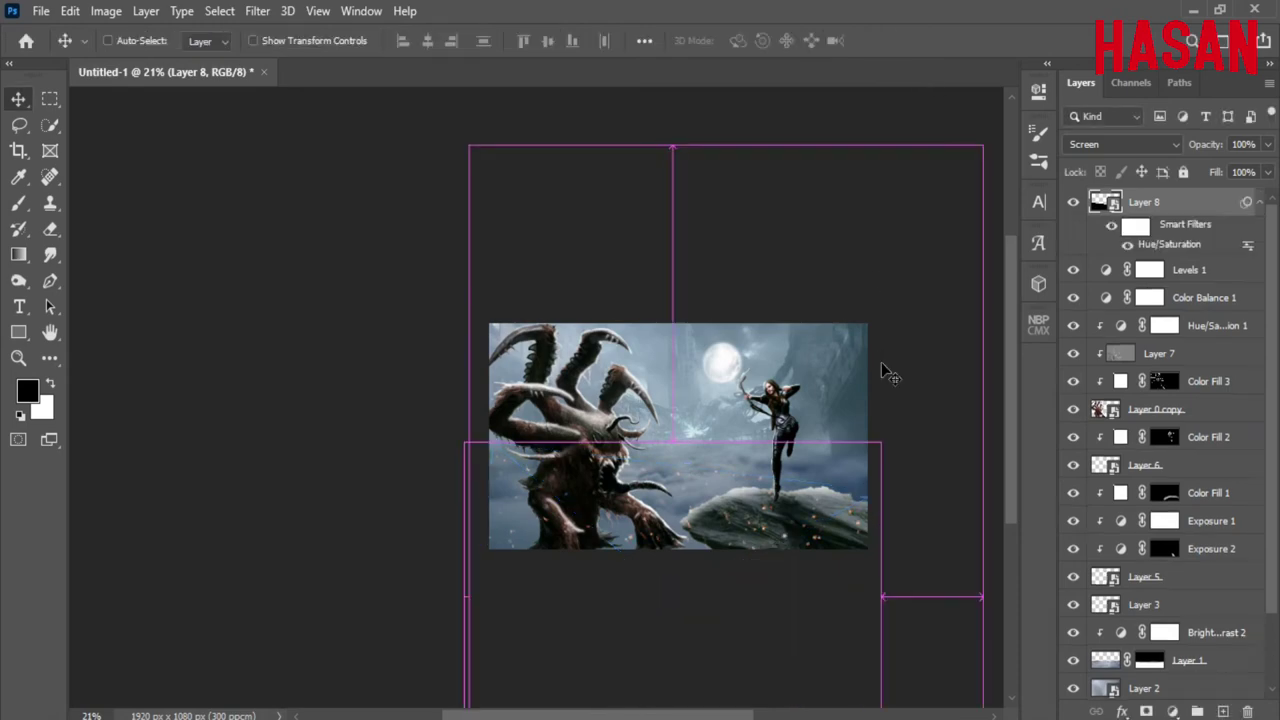
{"action": "key", "text": "ctrl+0"}
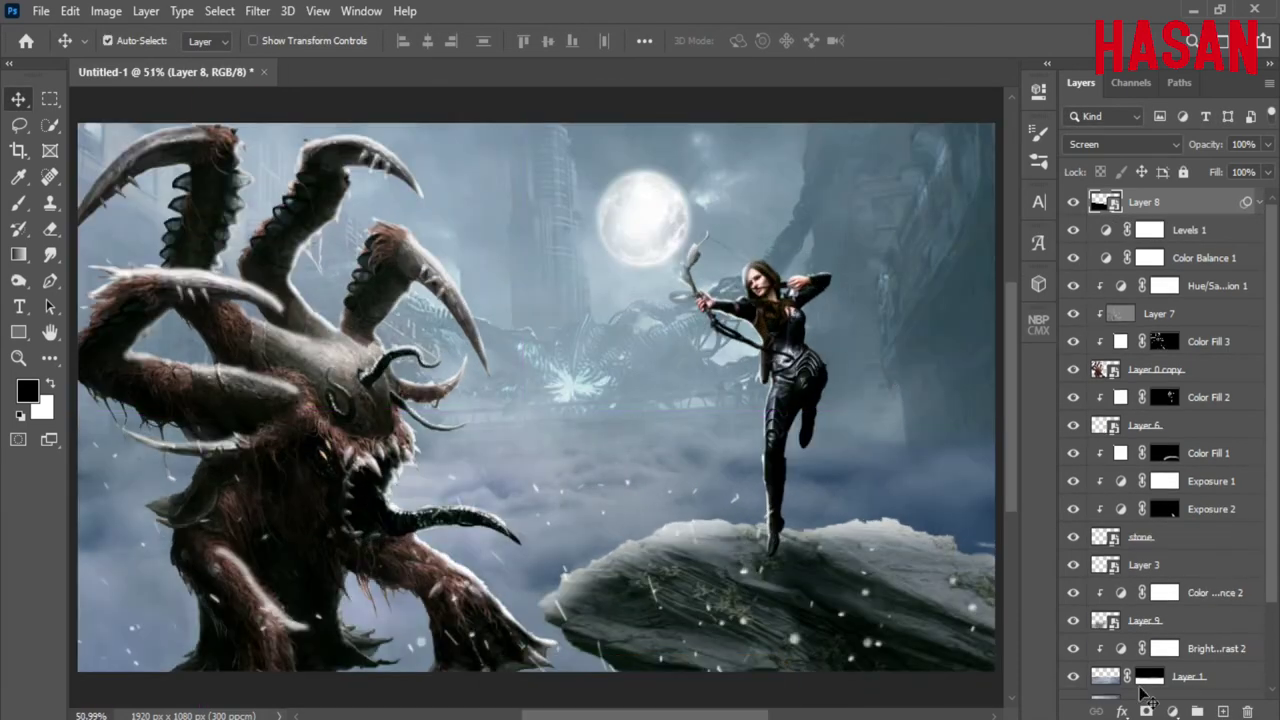
{"action": "left_click", "coordinate": [1172, 711]}
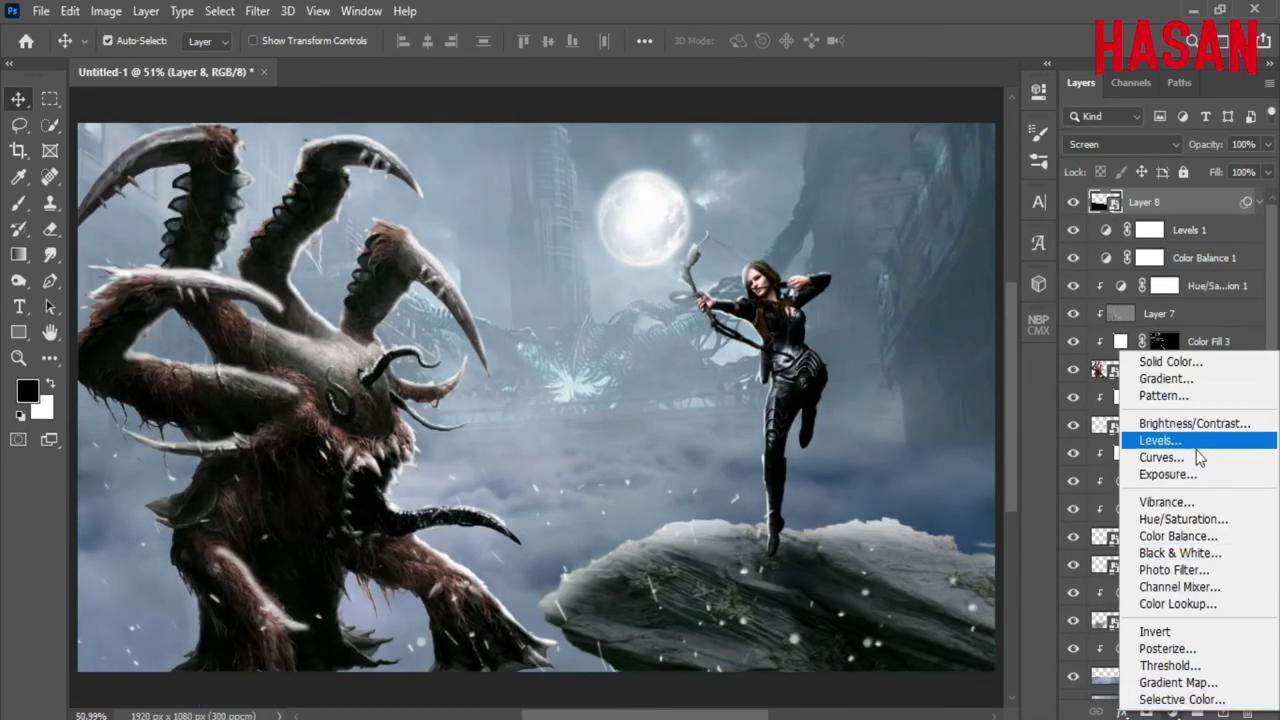
{"action": "left_click", "coordinate": [1166, 379]}
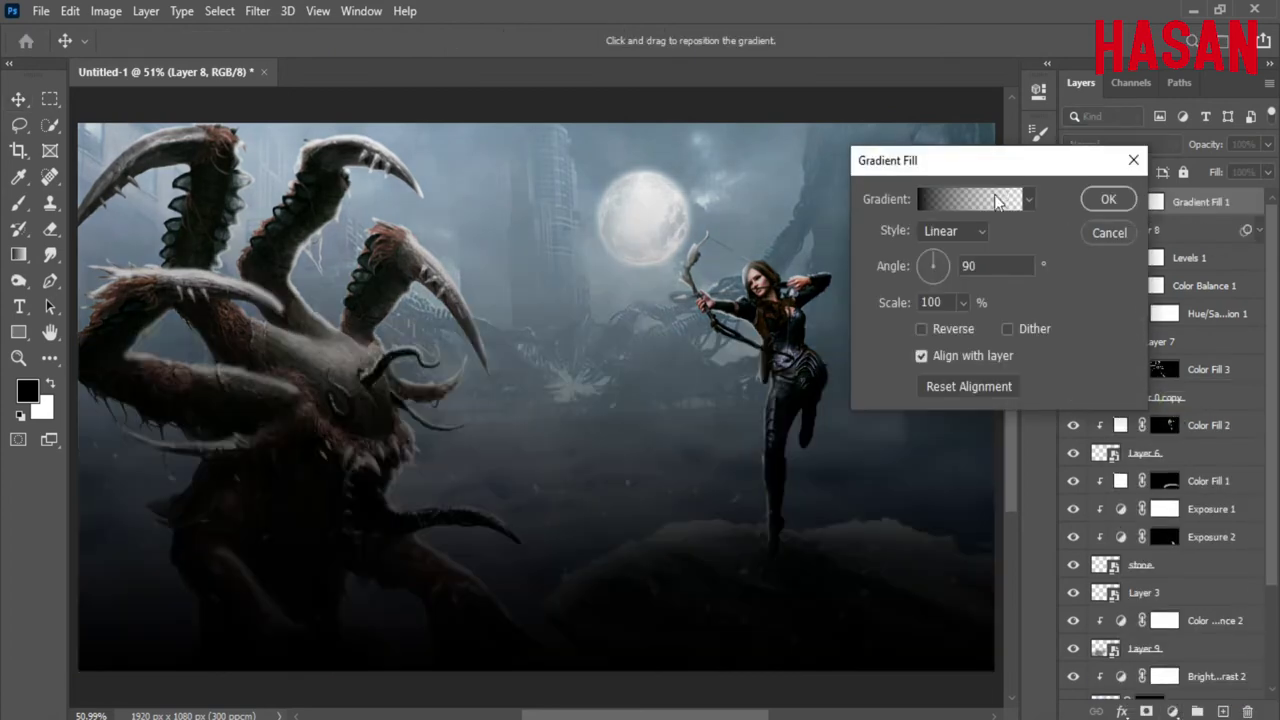
Step: Change the gradient's left stop colour to a bright cyan
{"action": "left_click", "coordinate": [960, 200]}
{"action": "double_click", "coordinate": [809, 401]}
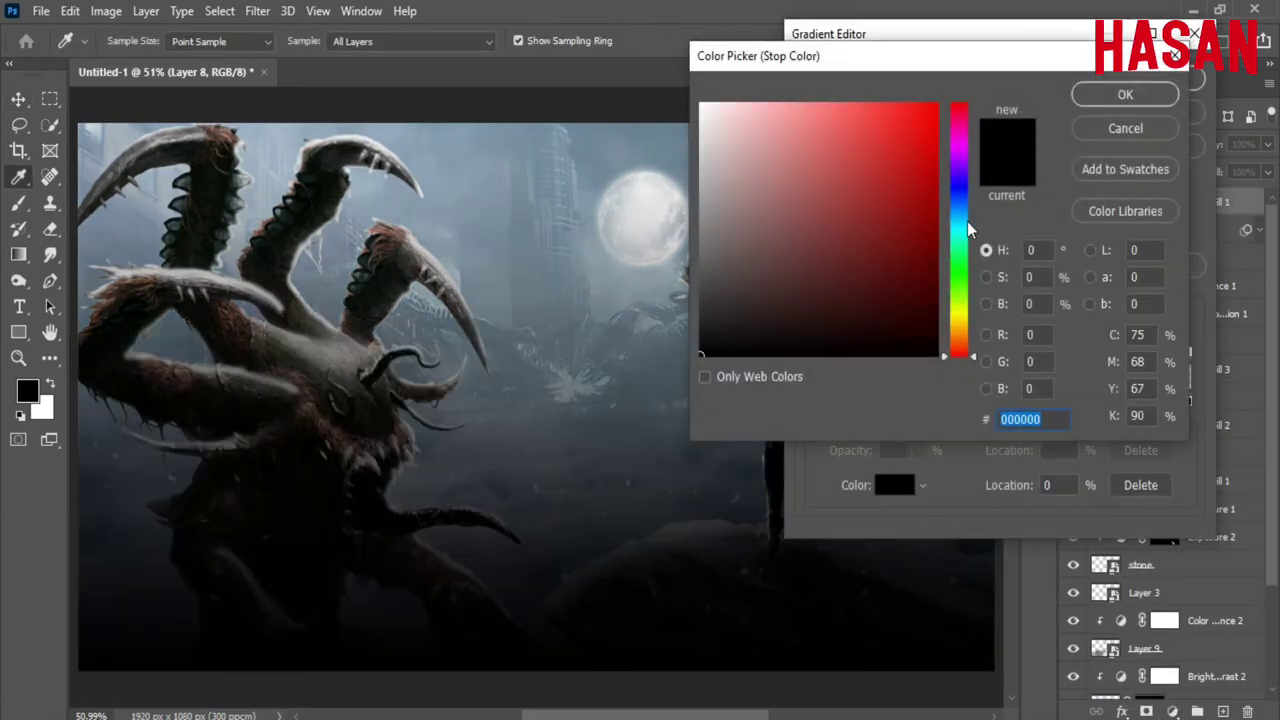
{"action": "mouse_move", "coordinate": [700, 354]}
{"action": "left_mouse_down"}
{"action": "mouse_move", "coordinate": [928, 182]}
{"action": "mouse_move", "coordinate": [963, 237]}
{"action": "mouse_move", "coordinate": [975, 230]}
{"action": "left_mouse_up"}
{"action": "left_click", "coordinate": [920, 153]}
{"action": "left_click", "coordinate": [1125, 94]}
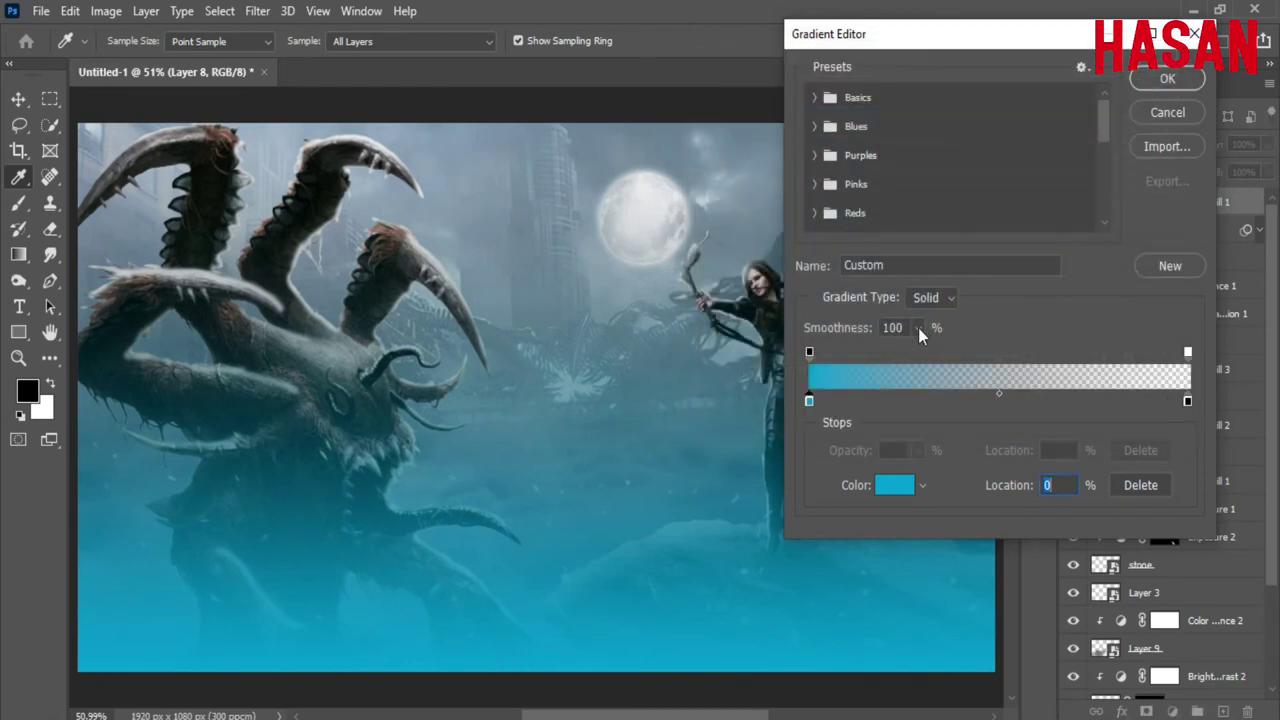
{"action": "left_click", "coordinate": [1167, 79]}
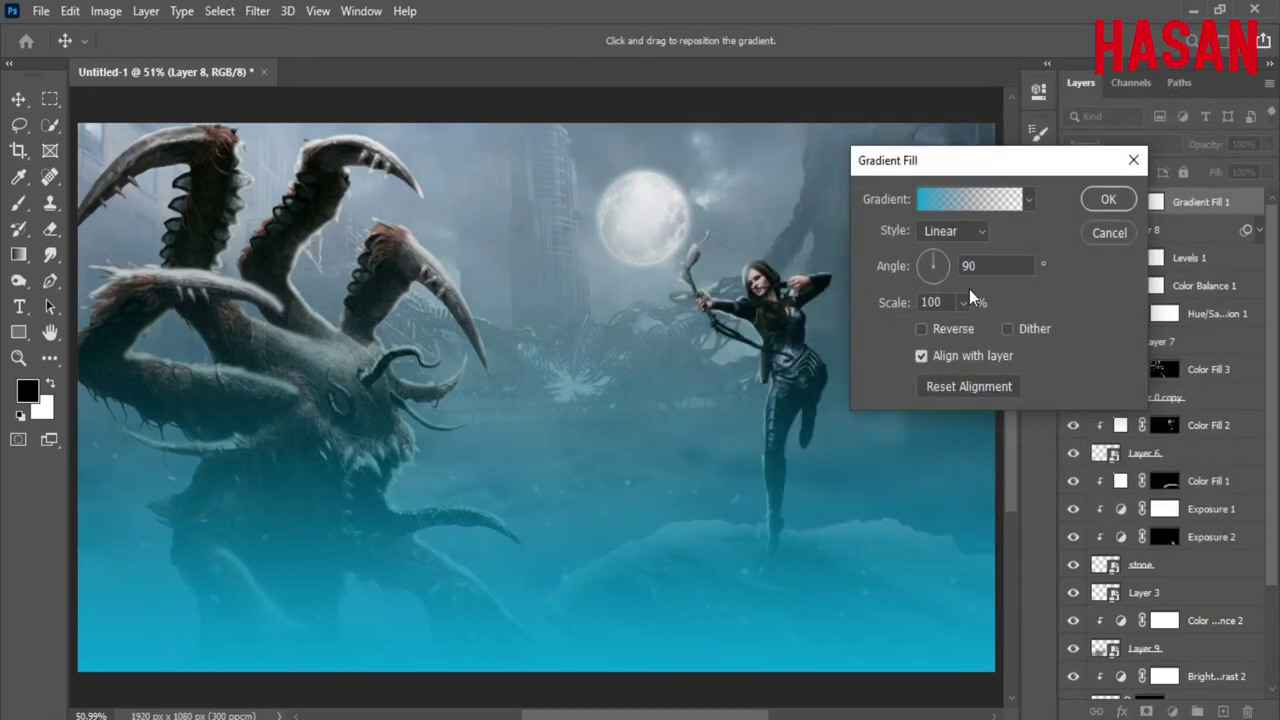
Step: Make the gradient Radial and Reversed, with scale around 330%
{"action": "left_click", "coordinate": [980, 231]}
{"action": "left_click", "coordinate": [957, 265]}
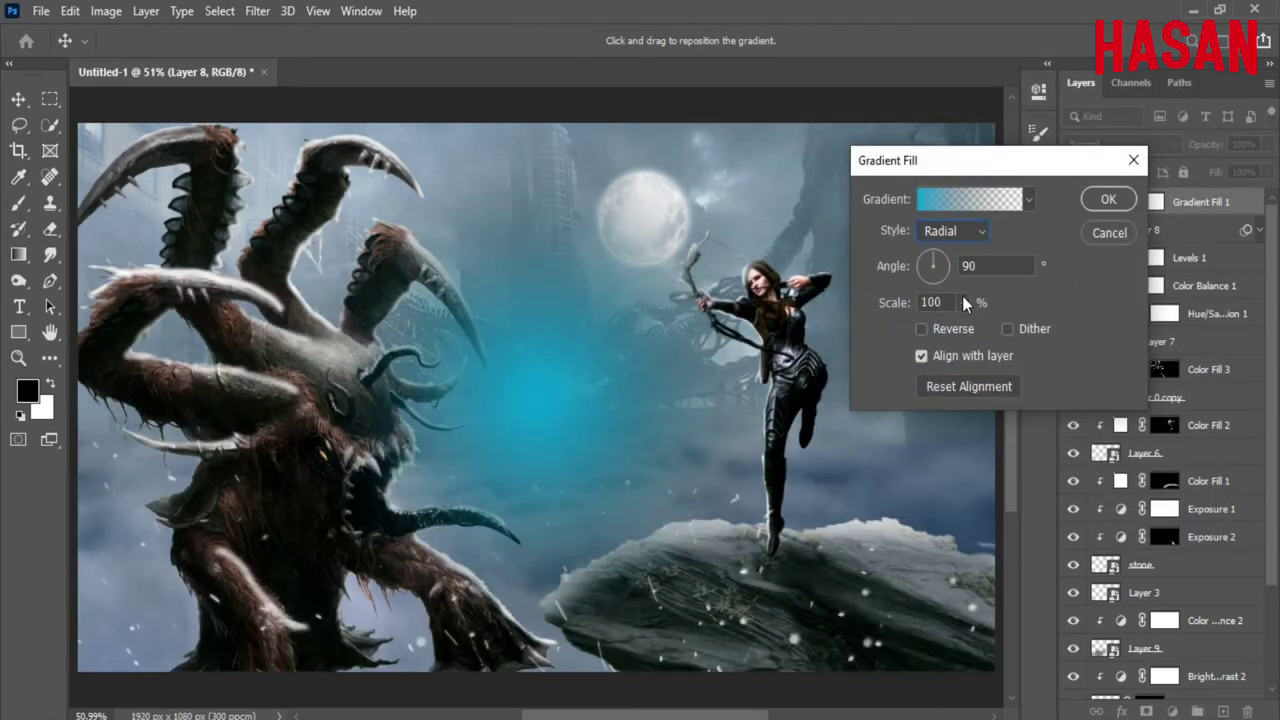
{"action": "left_click", "coordinate": [950, 328]}
{"action": "mouse_move", "coordinate": [963, 302]}
{"action": "left_mouse_down"}
{"action": "mouse_move", "coordinate": [996, 350]}
{"action": "mouse_move", "coordinate": [979, 330]}
{"action": "left_mouse_up"}
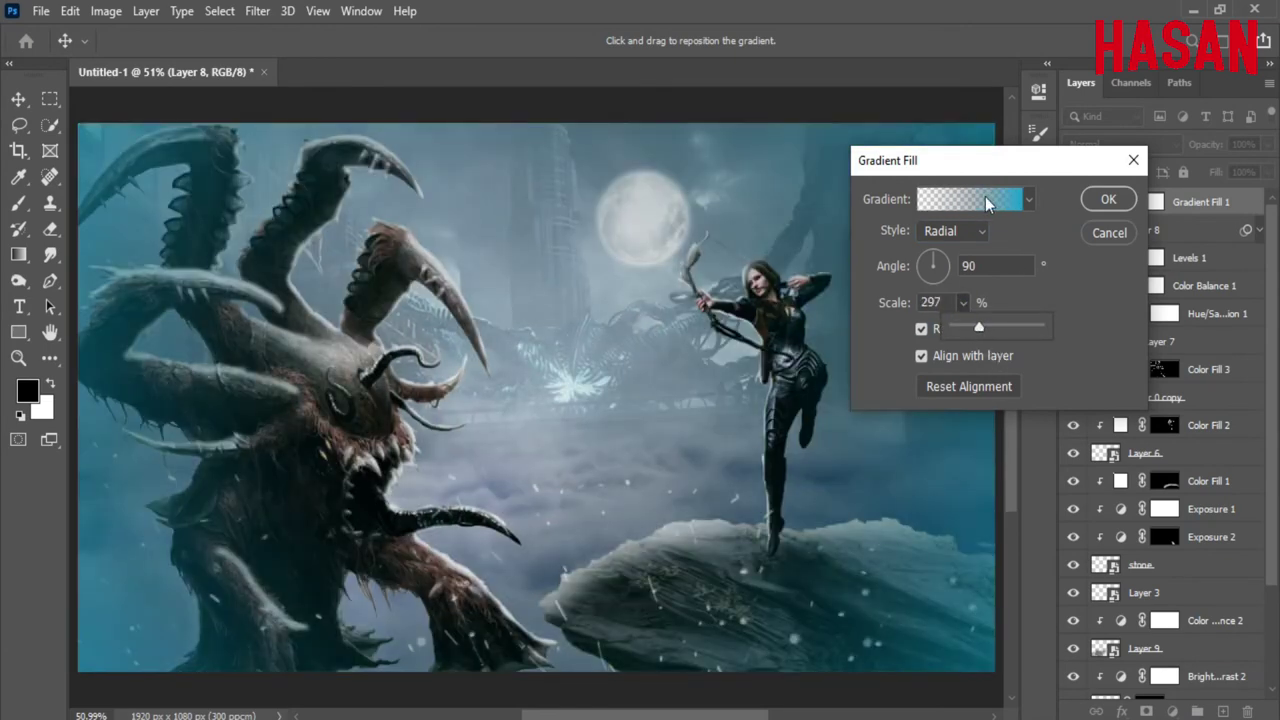
{"action": "left_click_drag", "start_coordinate": [920, 160], "coordinate": [1054, 132]}
Step: Recolour the left gradient stop to the muted blue 437999
{"action": "left_click", "coordinate": [1101, 171]}
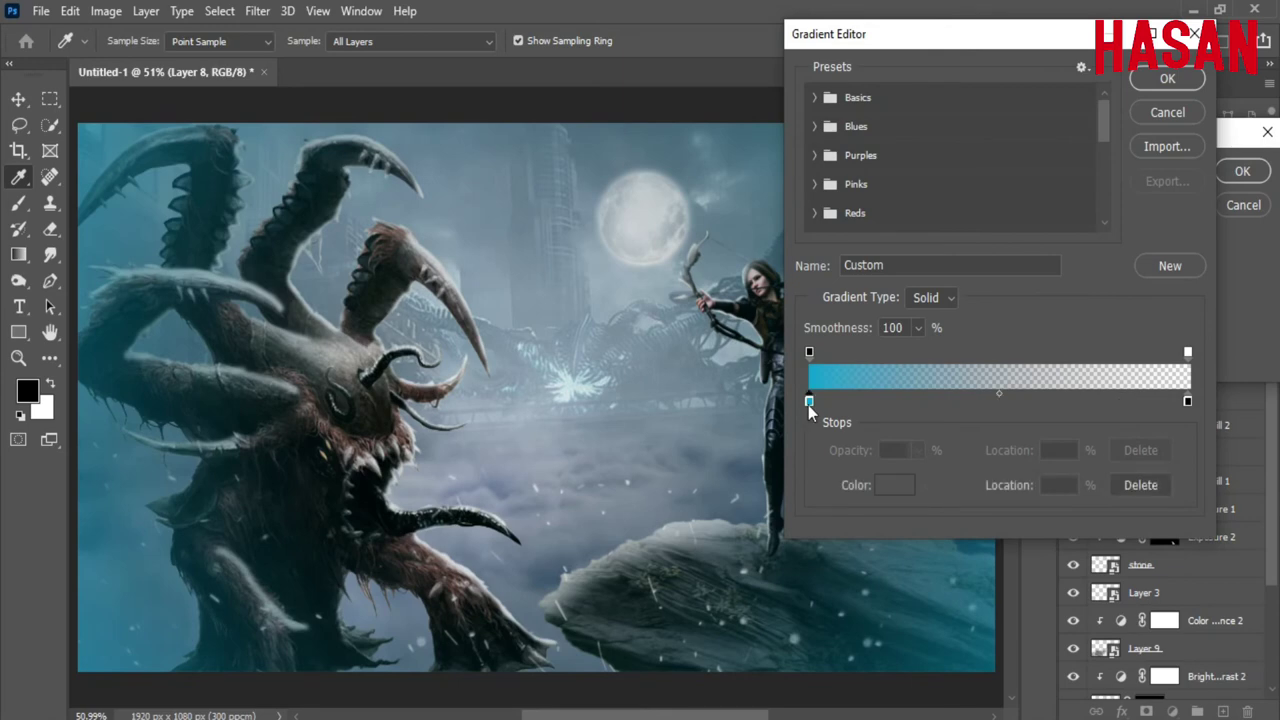
{"action": "left_click", "coordinate": [809, 401]}
{"action": "left_click", "coordinate": [894, 485]}
{"action": "left_click", "coordinate": [746, 184]}
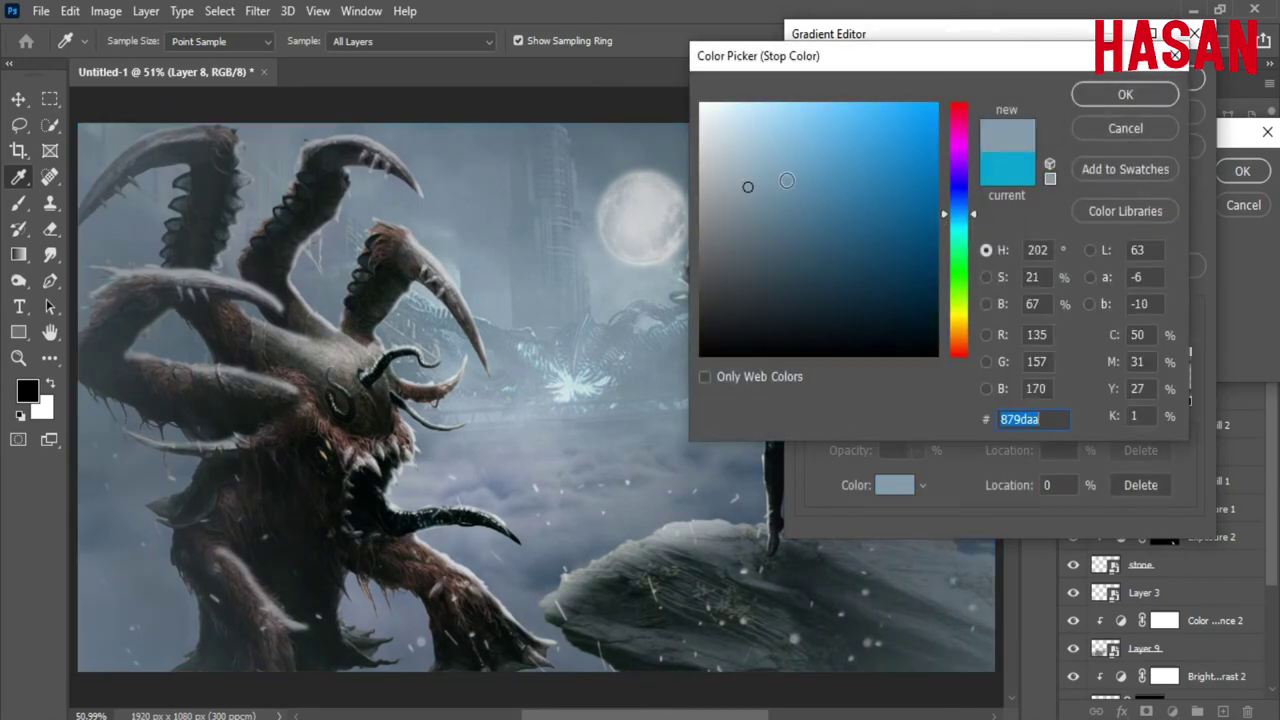
{"action": "left_click", "coordinate": [795, 158]}
{"action": "left_click", "coordinate": [849, 131]}
{"action": "left_click", "coordinate": [831, 203]}
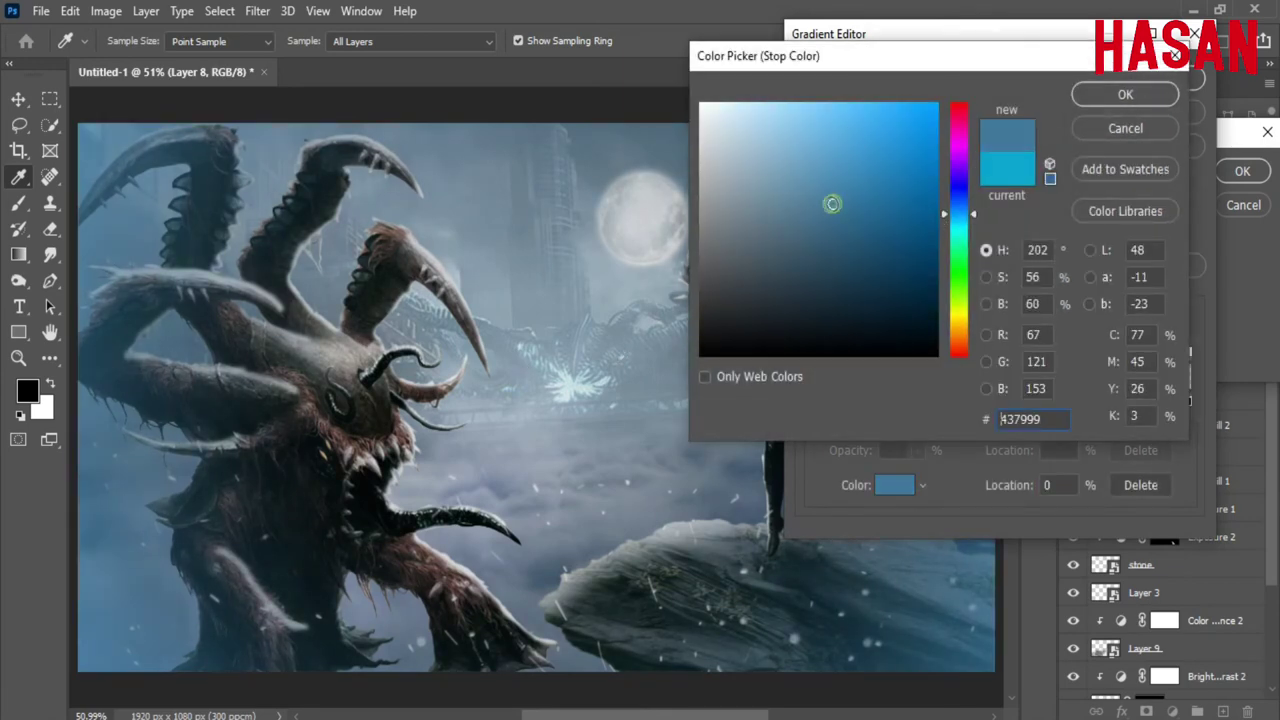
{"action": "left_click", "coordinate": [811, 181]}
{"action": "left_click", "coordinate": [1125, 94]}
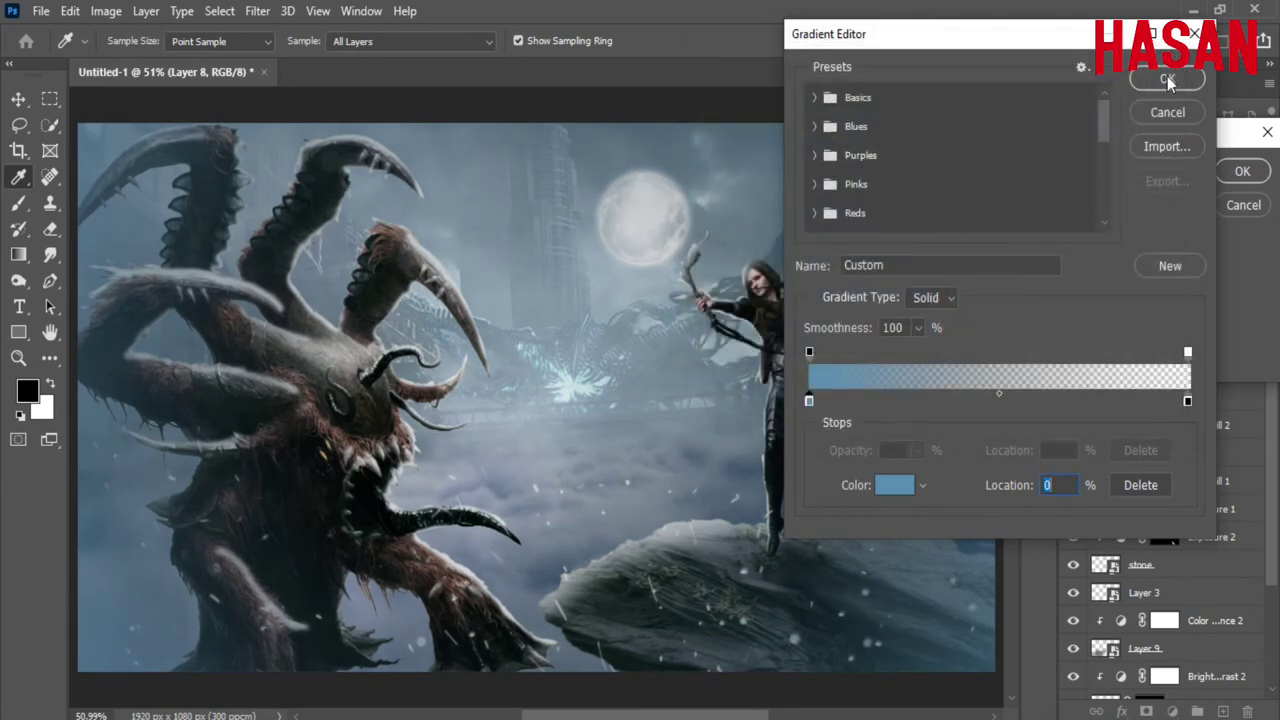
{"action": "left_click", "coordinate": [1167, 76]}
Step: Set the gradient scale to 286% and confirm the Gradient Fill
{"action": "left_click_drag", "start_coordinate": [1089, 301], "coordinate": [1094, 303]}
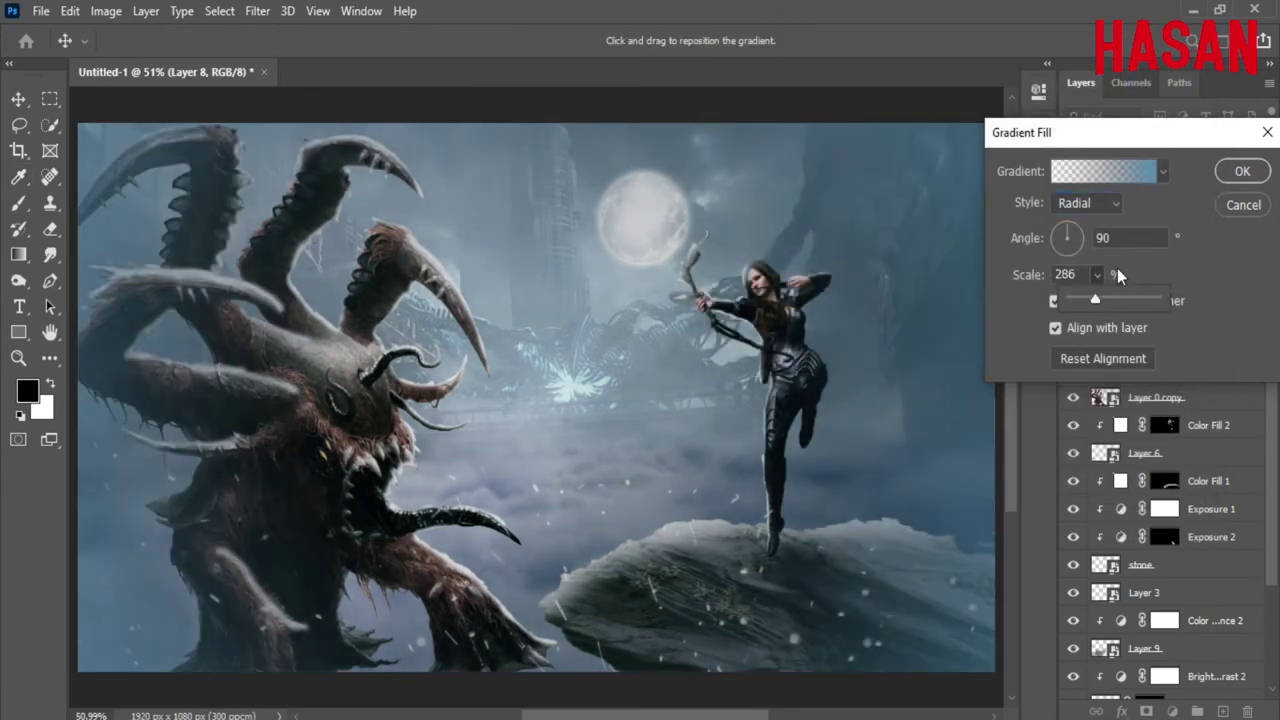
{"action": "left_click_drag", "start_coordinate": [1185, 132], "coordinate": [966, 132]}
{"action": "left_click", "coordinate": [1023, 171]}
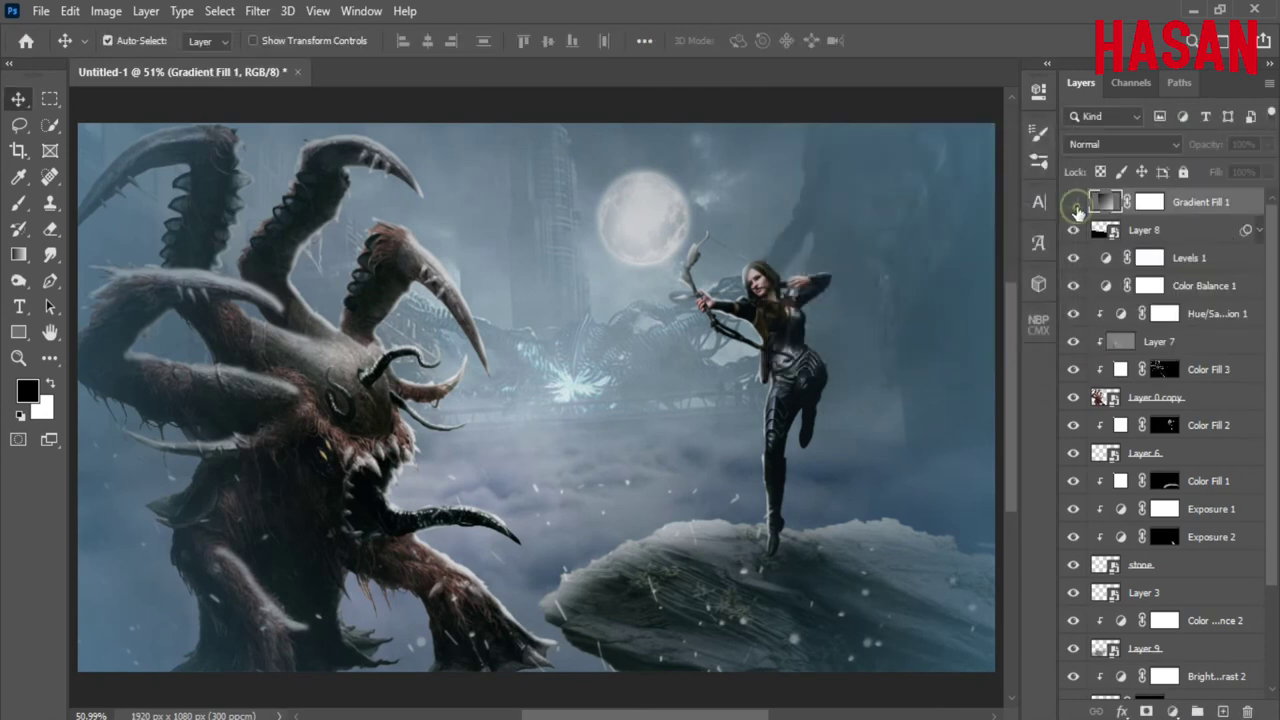
Step: Lower Gradient Fill 1's opacity to 40%, comparing it on and off
{"action": "left_click", "coordinate": [1073, 202]}
{"action": "left_click", "coordinate": [1073, 202]}
{"action": "left_click_drag", "start_coordinate": [1185, 148], "coordinate": [1183, 151]}
{"action": "left_click", "coordinate": [1073, 202]}
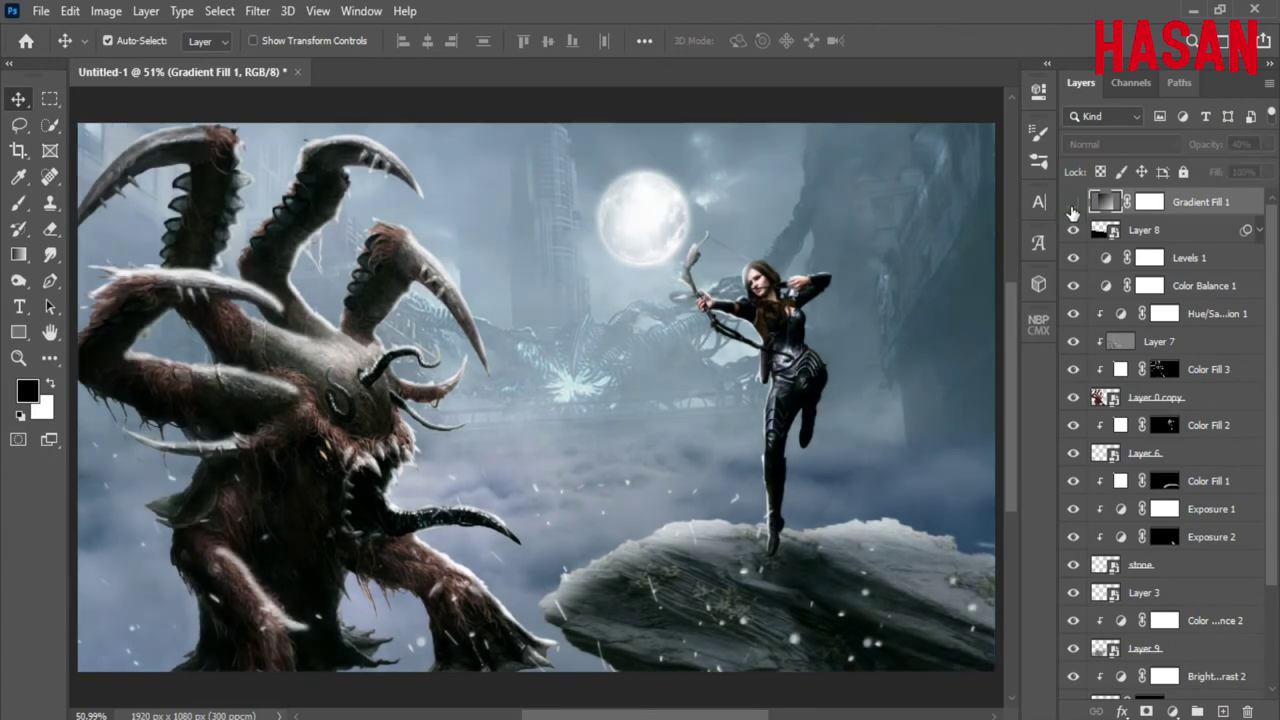
{"action": "scroll", "coordinate": [714, 425], "scroll_direction": "down", "scroll_amount": 1}
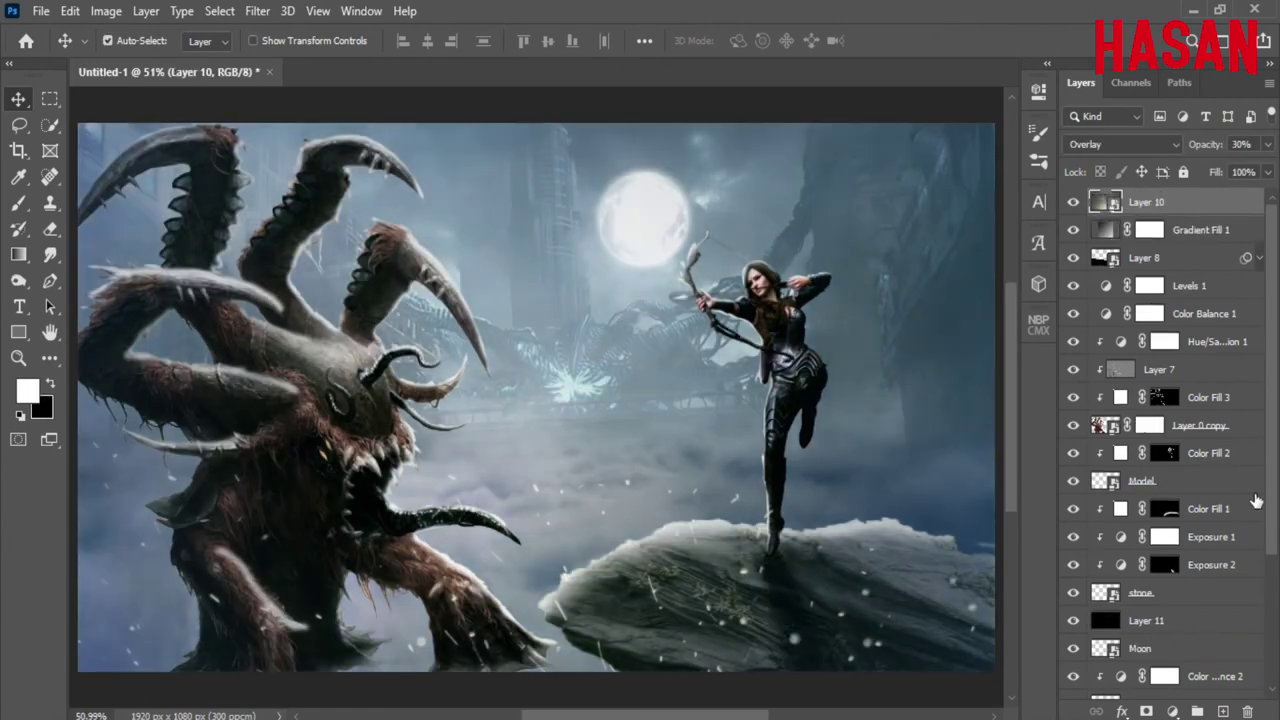
Step: Stamp all visible layers into a new top layer and convert it to a smart object
{"action": "left_click", "coordinate": [1222, 711]}
{"action": "key", "text": "ctrl+shift+alt+e"}
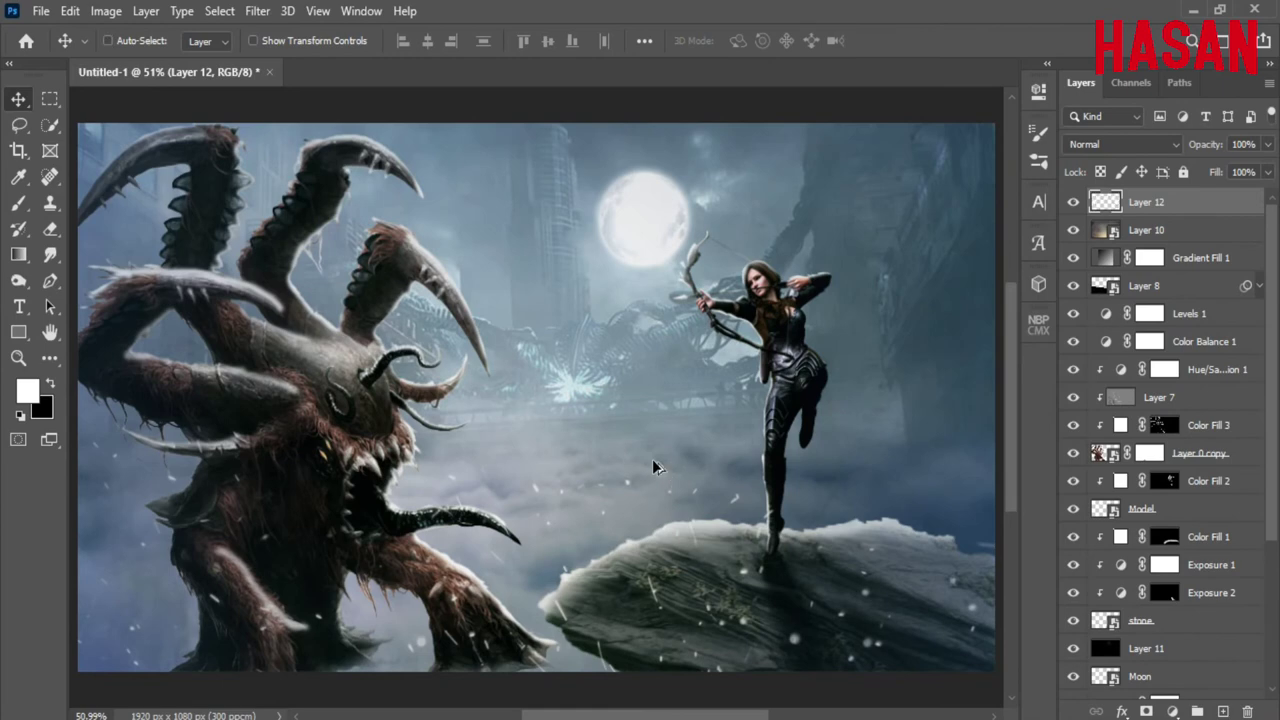
{"action": "right_click", "coordinate": [1172, 203]}
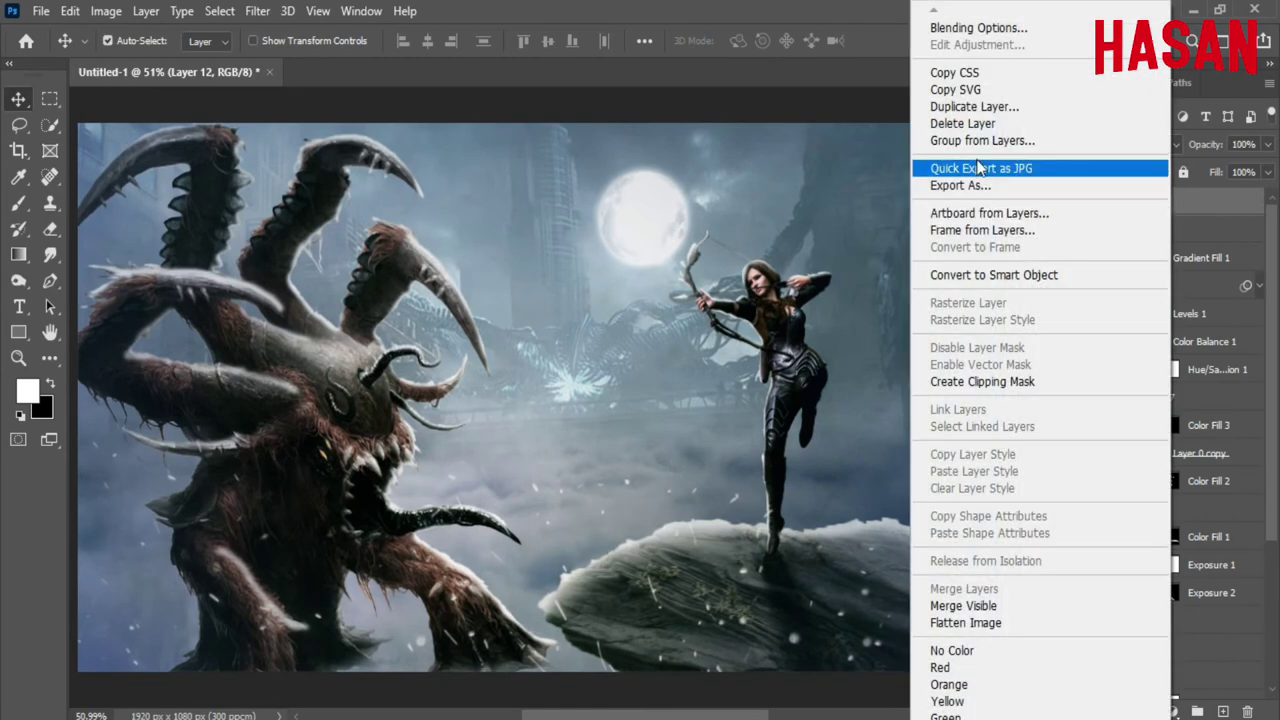
{"action": "left_click", "coordinate": [990, 275]}
Step: In the Camera Raw Filter, set Tint to -3 and Exposure to -0.05
{"action": "left_click", "coordinate": [257, 11]}
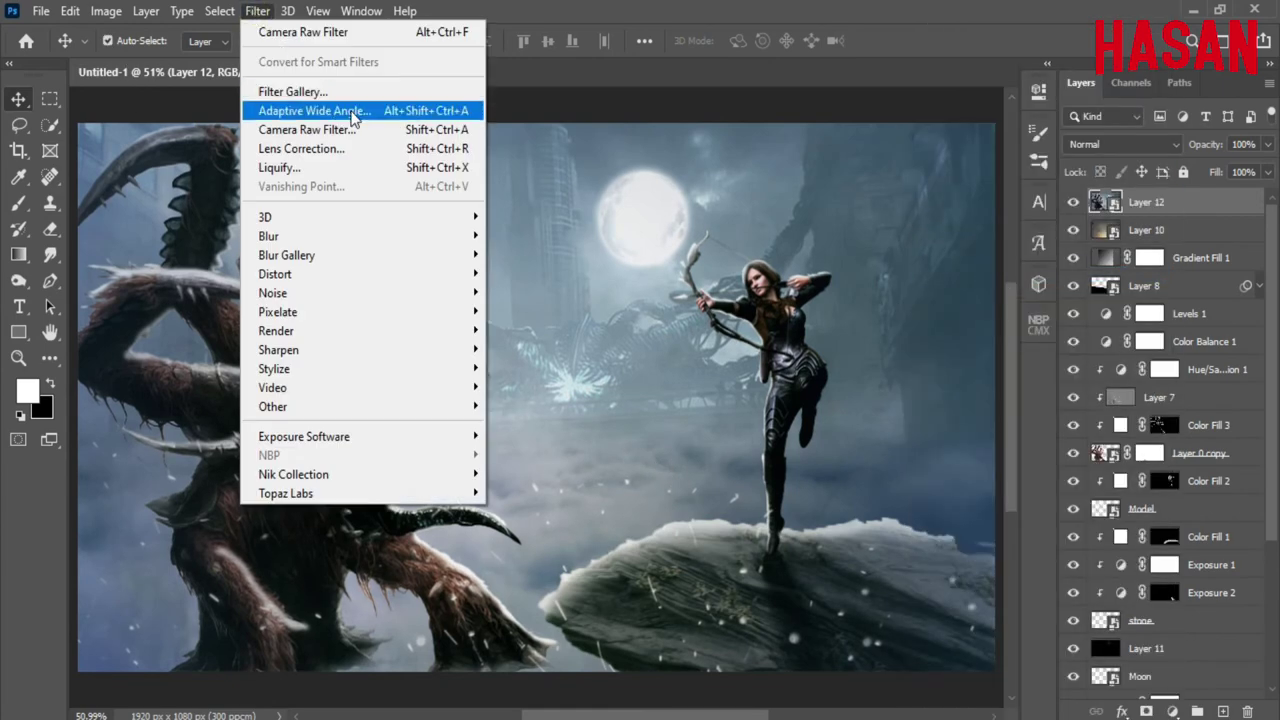
{"action": "left_click", "coordinate": [405, 149]}
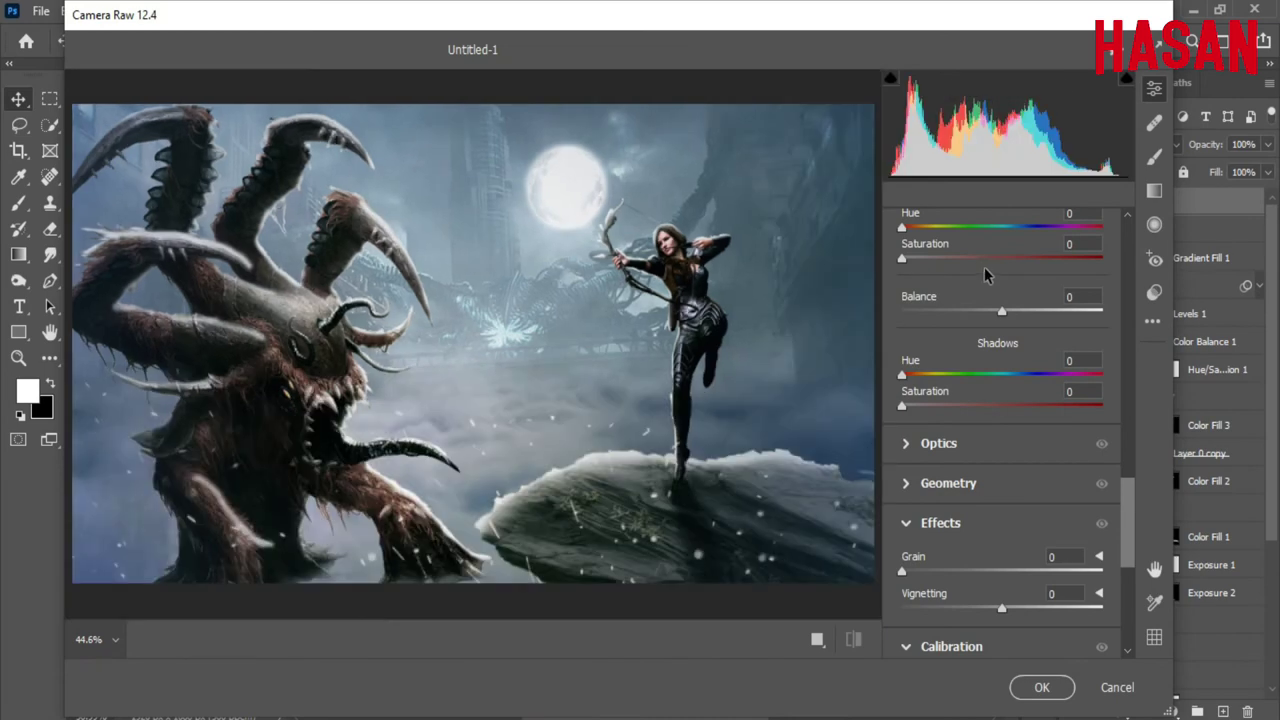
{"action": "left_click_drag", "start_coordinate": [1135, 500], "coordinate": [1118, 230]}
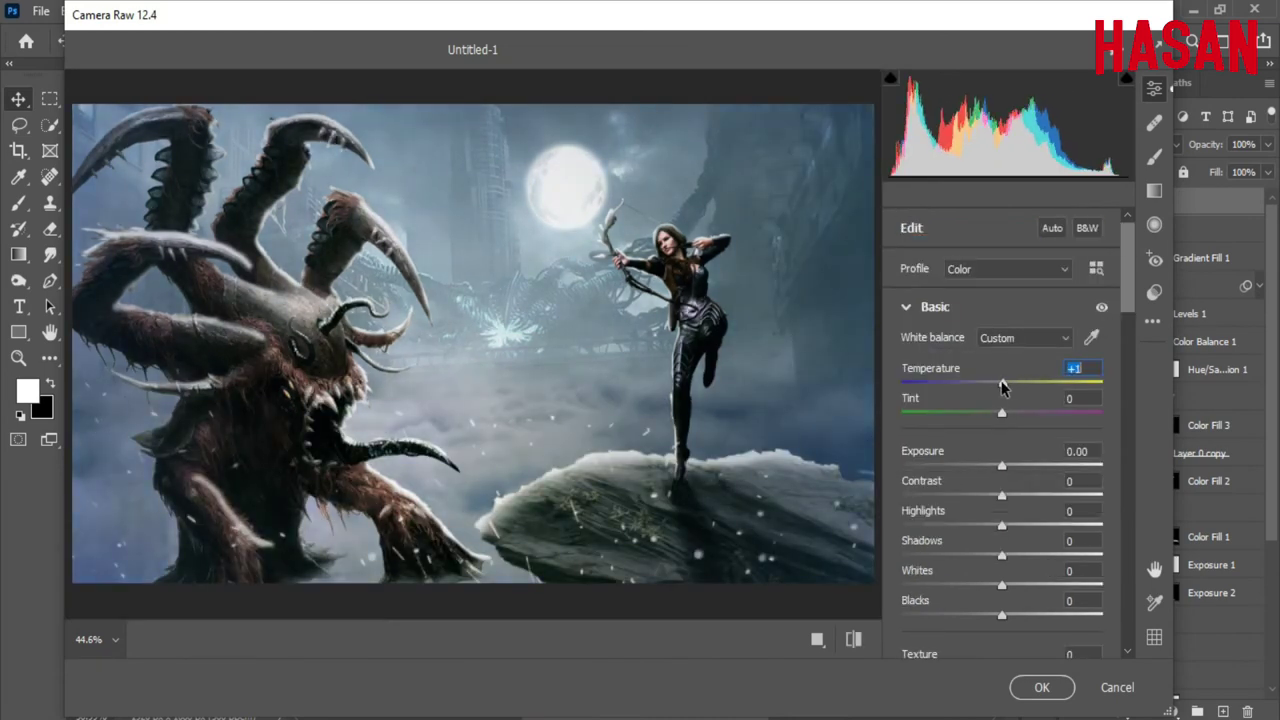
{"action": "left_click_drag", "start_coordinate": [1006, 407], "coordinate": [1006, 419]}
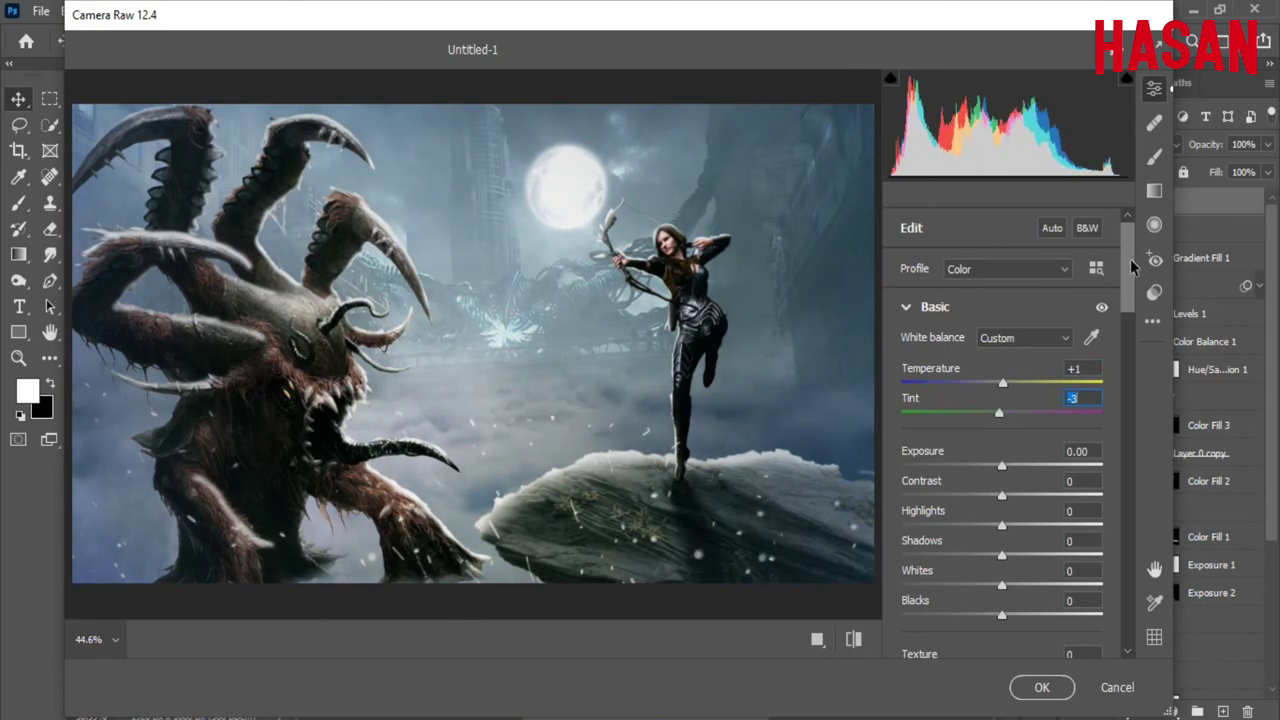
{"action": "left_click_drag", "start_coordinate": [1134, 266], "coordinate": [1128, 303]}
{"action": "key", "text": "Tab"}
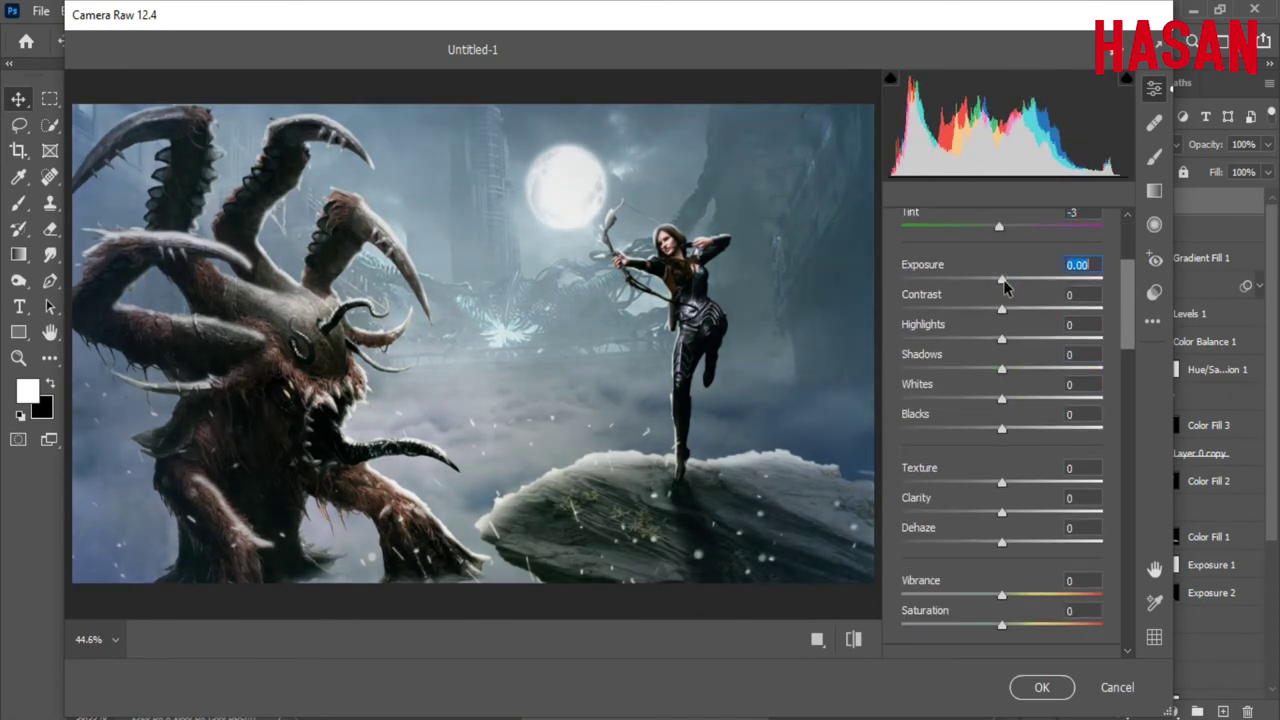
{"action": "key", "text": "Down"}
{"action": "key", "text": "Down"}
{"action": "key", "text": "Up"}
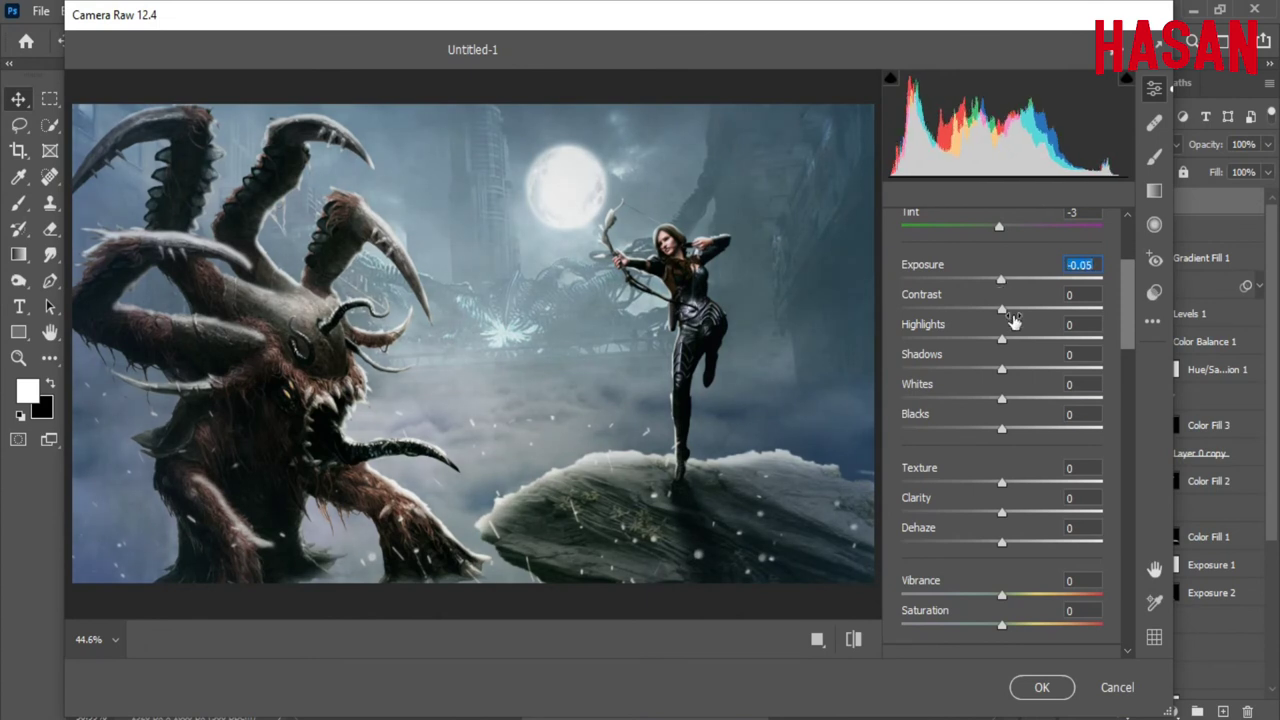
Step: Add Contrast +4 and tone adjustments, reaching Clarity +12 and Dehaze +16
{"action": "mouse_move", "coordinate": [1013, 318]}
{"action": "left_mouse_down"}
{"action": "mouse_move", "coordinate": [1023, 343]}
{"action": "mouse_move", "coordinate": [988, 343]}
{"action": "left_mouse_up"}
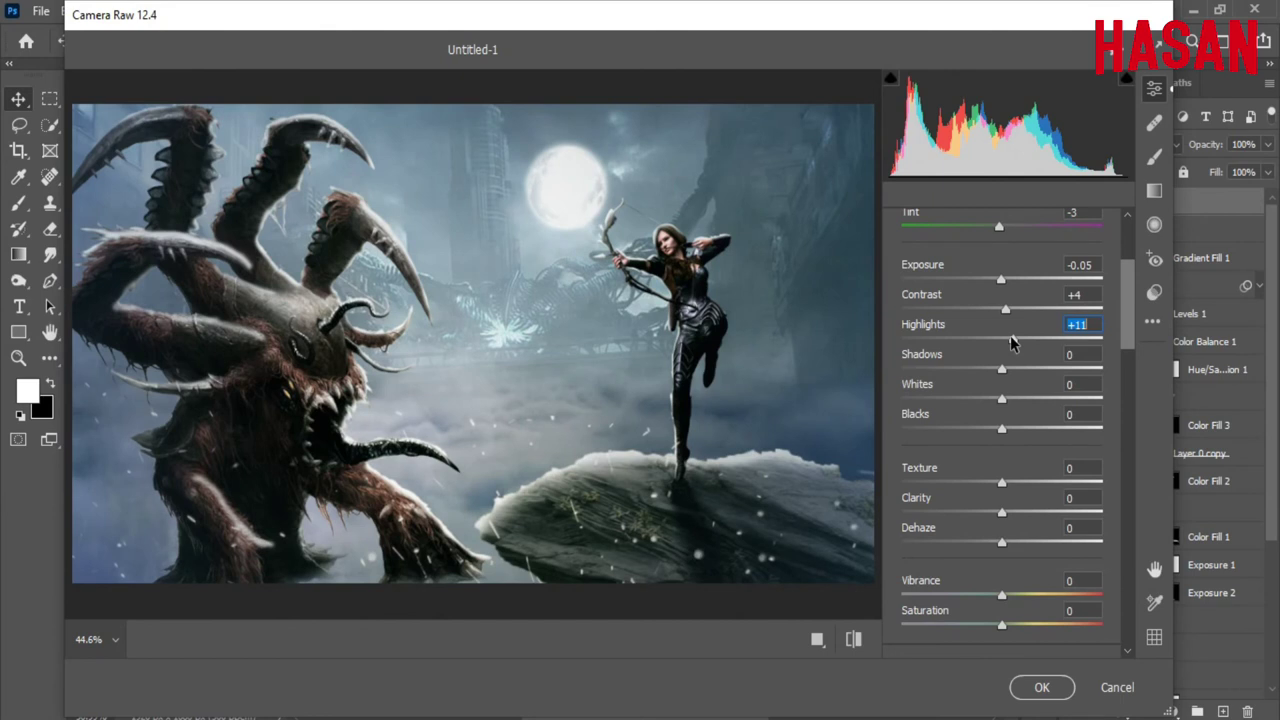
{"action": "left_click_drag", "start_coordinate": [1001, 369], "coordinate": [1009, 373]}
{"action": "left_click_drag", "start_coordinate": [1131, 335], "coordinate": [1131, 358]}
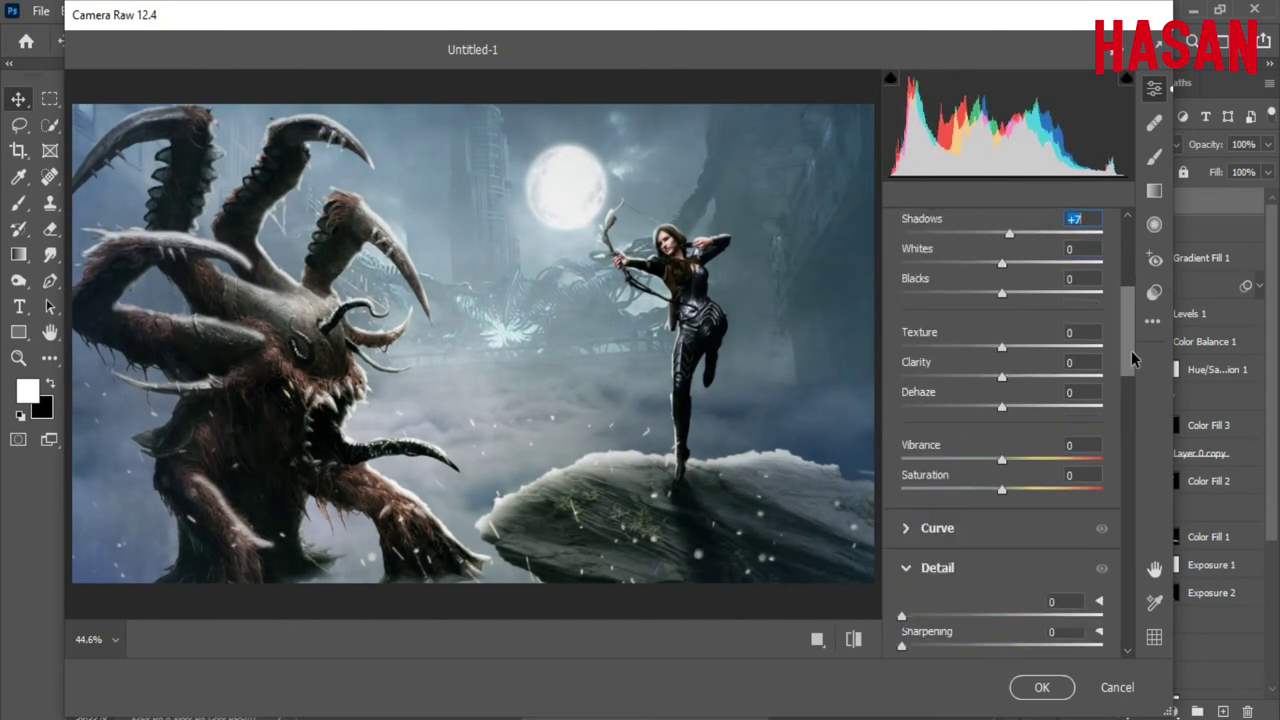
{"action": "mouse_move", "coordinate": [1002, 264]}
{"action": "left_mouse_down"}
{"action": "mouse_move", "coordinate": [1020, 271]}
{"action": "mouse_move", "coordinate": [998, 304]}
{"action": "mouse_move", "coordinate": [1015, 376]}
{"action": "left_mouse_up"}
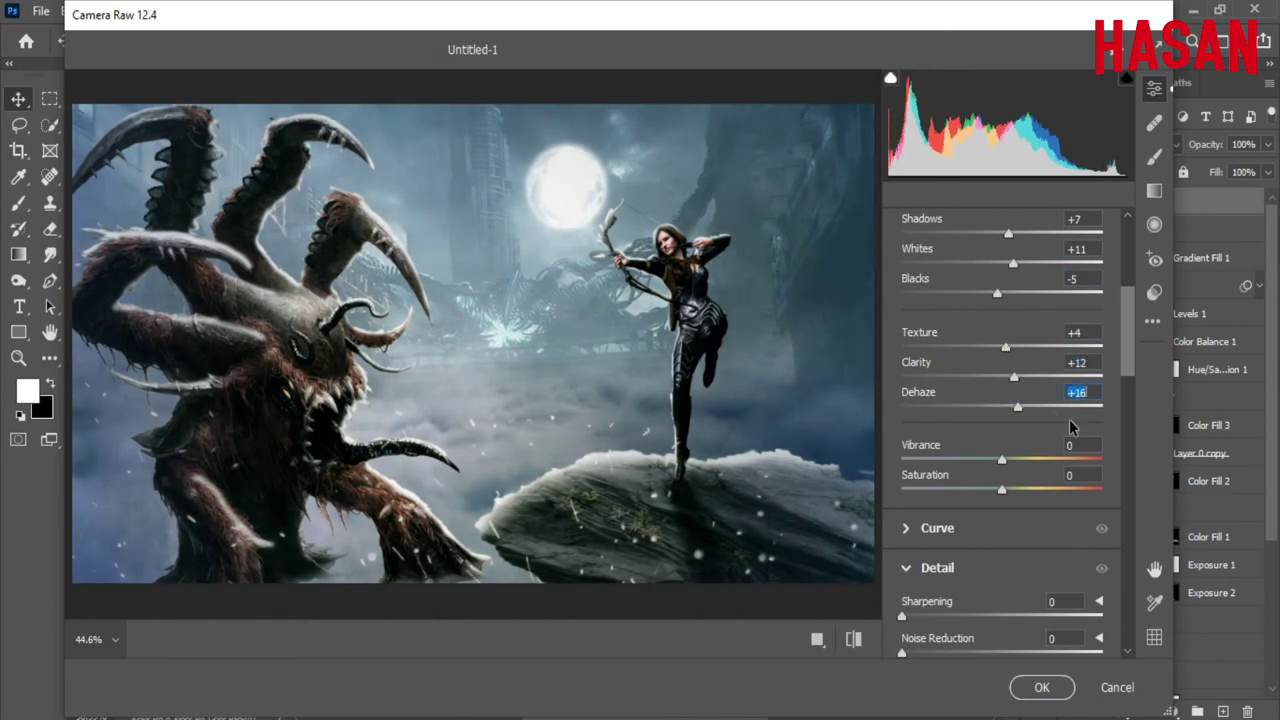
Step: Set Sharpening 11, Noise Reduction 51 and Color Noise Reduction 50
{"action": "scroll", "coordinate": [1131, 325], "scroll_direction": "down", "scroll_amount": 2}
{"action": "scroll", "coordinate": [1131, 330], "scroll_direction": "down", "scroll_amount": 2}
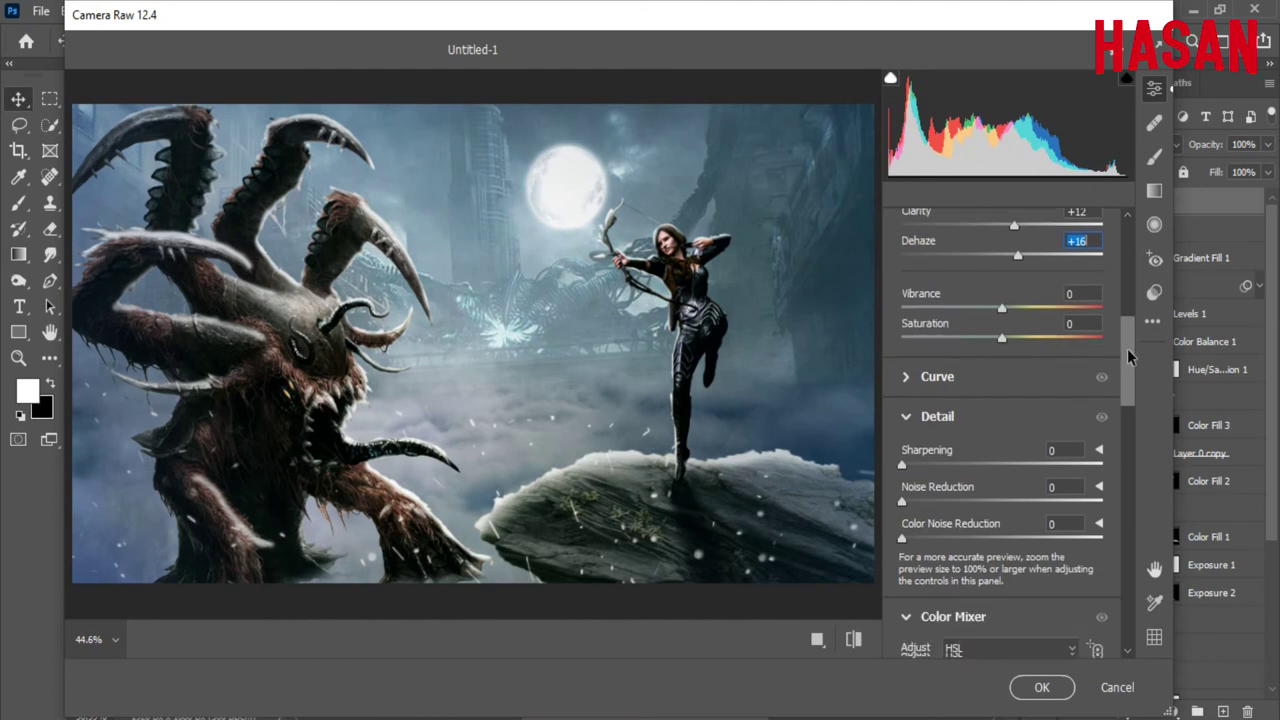
{"action": "left_click_drag", "start_coordinate": [910, 385], "coordinate": [921, 387]}
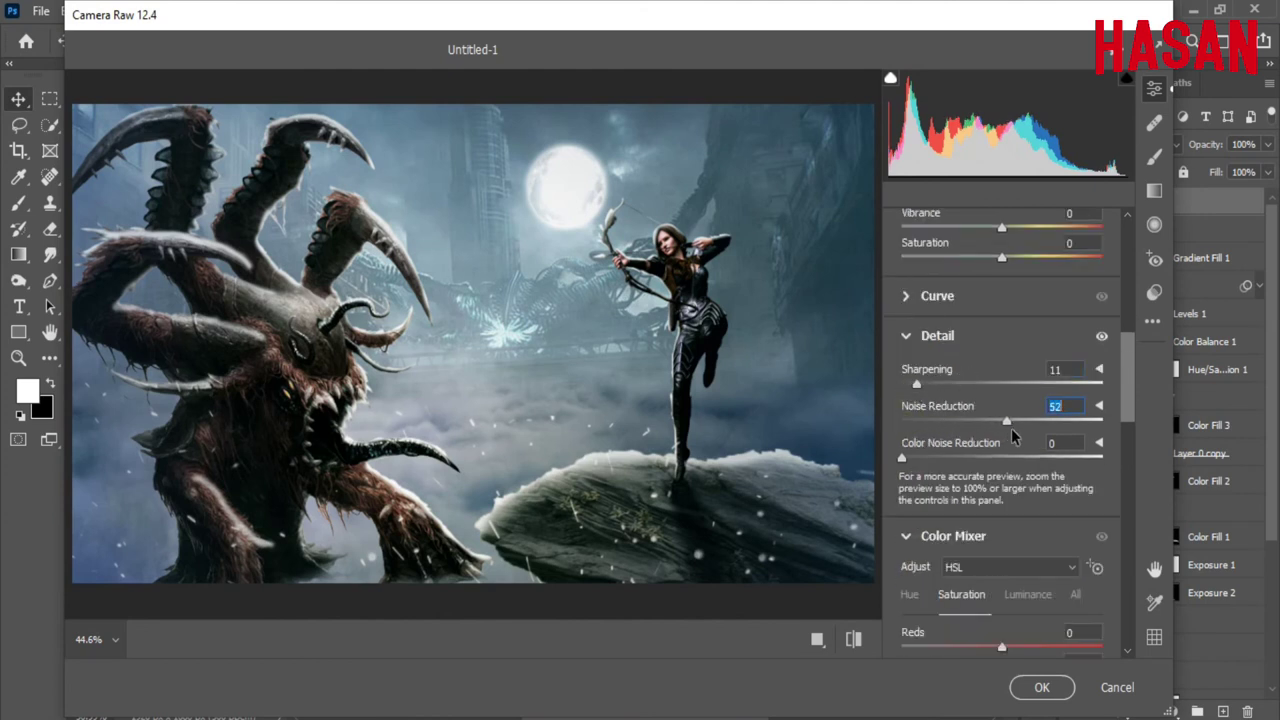
{"action": "left_click_drag", "start_coordinate": [1010, 428], "coordinate": [1004, 428]}
{"action": "left_click_drag", "start_coordinate": [901, 457], "coordinate": [993, 458]}
Step: Mute Aquas saturation to -70, lower Blues saturation, and raise Blues luminance to +12
{"action": "scroll", "coordinate": [1104, 392], "scroll_direction": "down", "scroll_amount": 5}
{"action": "scroll", "coordinate": [1129, 415], "scroll_direction": "down", "scroll_amount": 3}
{"action": "scroll", "coordinate": [1129, 425], "scroll_direction": "down", "scroll_amount": 2}
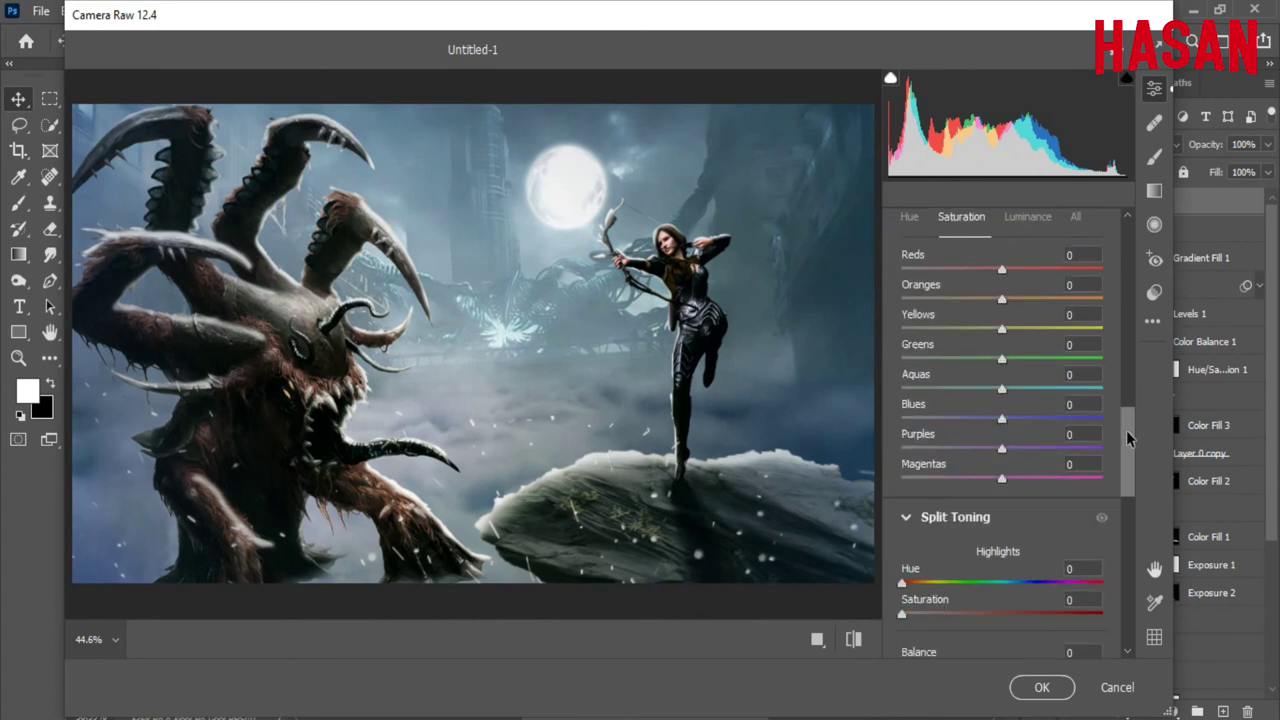
{"action": "left_click_drag", "start_coordinate": [1005, 390], "coordinate": [932, 388]}
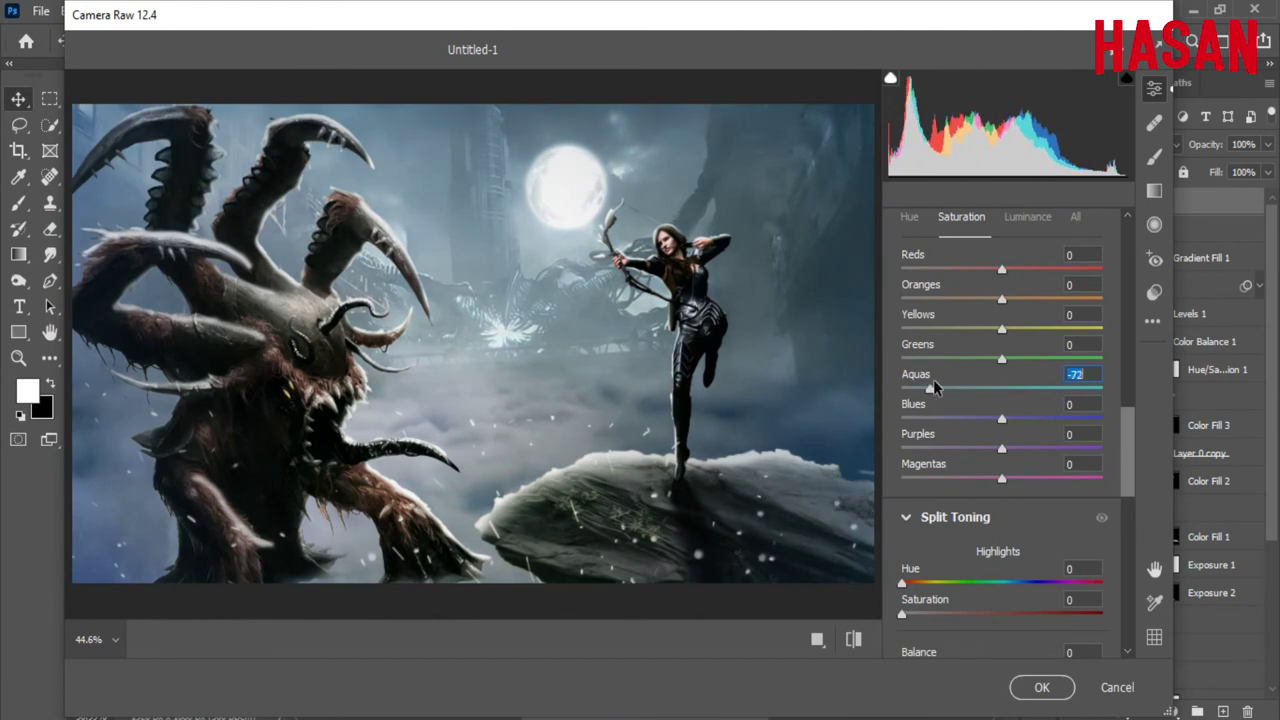
{"action": "mouse_move", "coordinate": [1002, 418]}
{"action": "left_mouse_down"}
{"action": "mouse_move", "coordinate": [1038, 418]}
{"action": "mouse_move", "coordinate": [952, 418]}
{"action": "mouse_move", "coordinate": [980, 418]}
{"action": "left_mouse_up"}
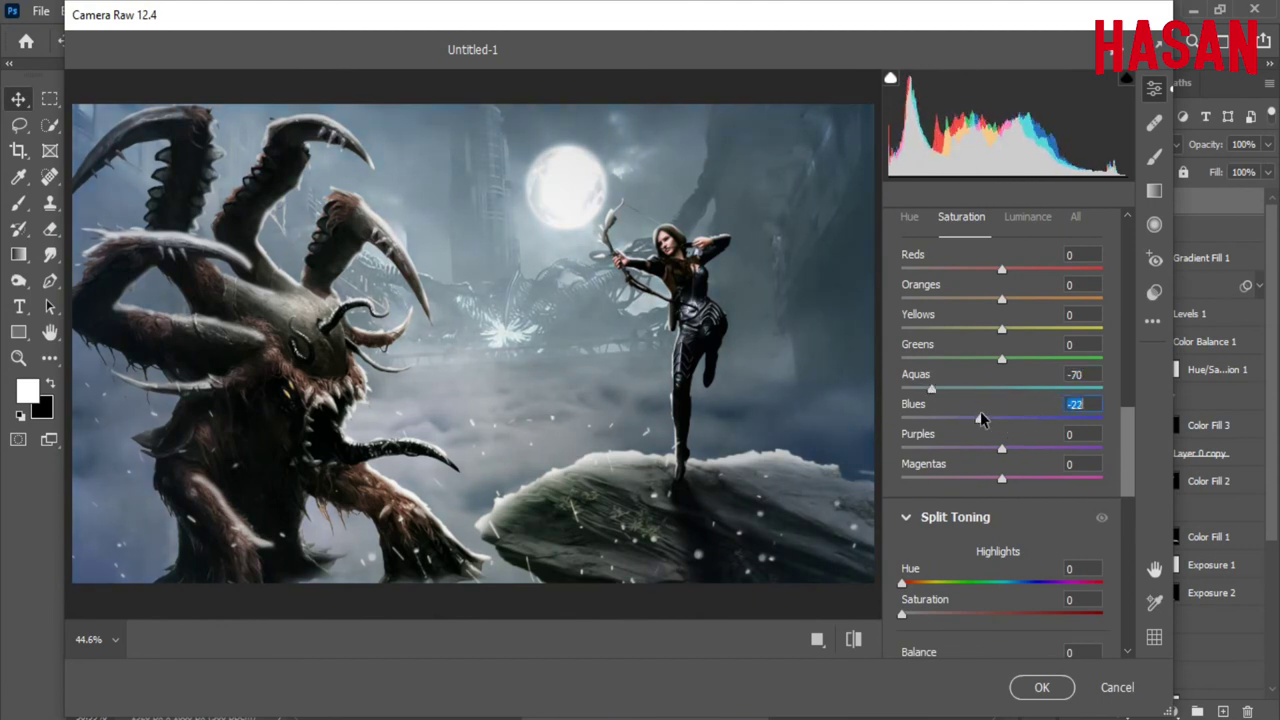
{"action": "left_click", "coordinate": [1028, 216]}
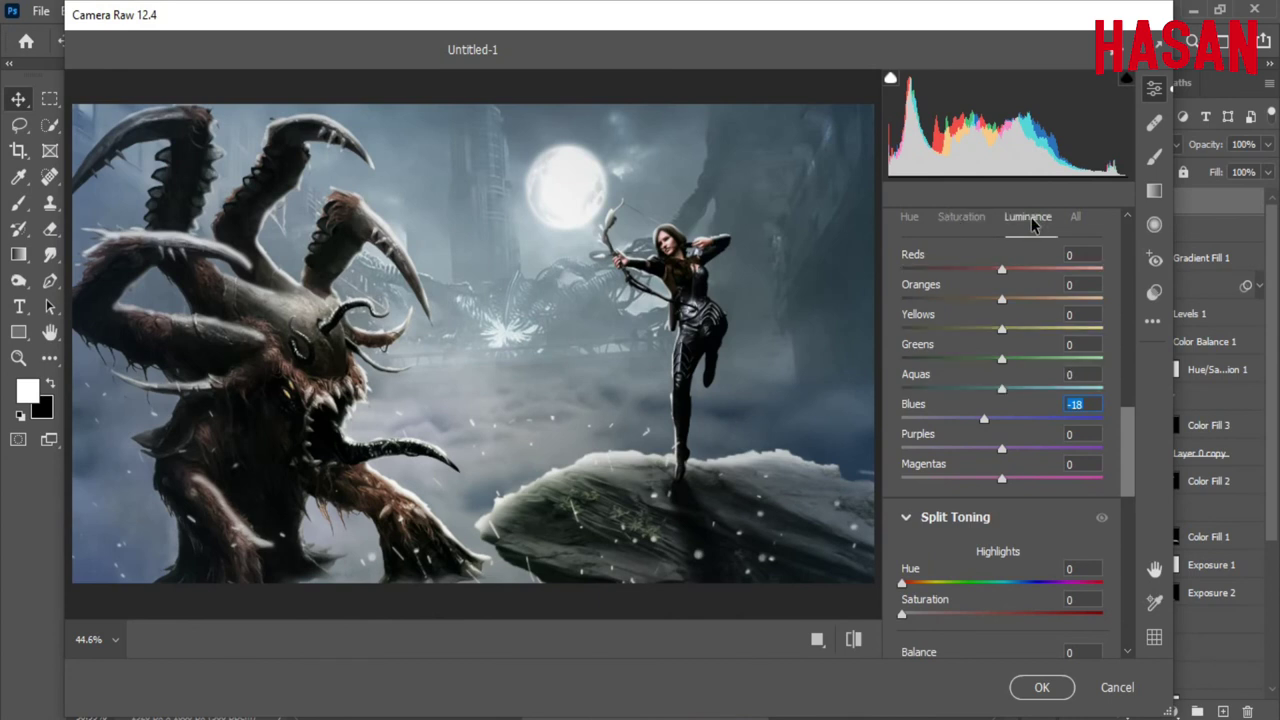
{"action": "mouse_move", "coordinate": [1002, 418]}
{"action": "left_mouse_down"}
{"action": "mouse_move", "coordinate": [1040, 418]}
{"action": "mouse_move", "coordinate": [1013, 418]}
{"action": "left_mouse_up"}
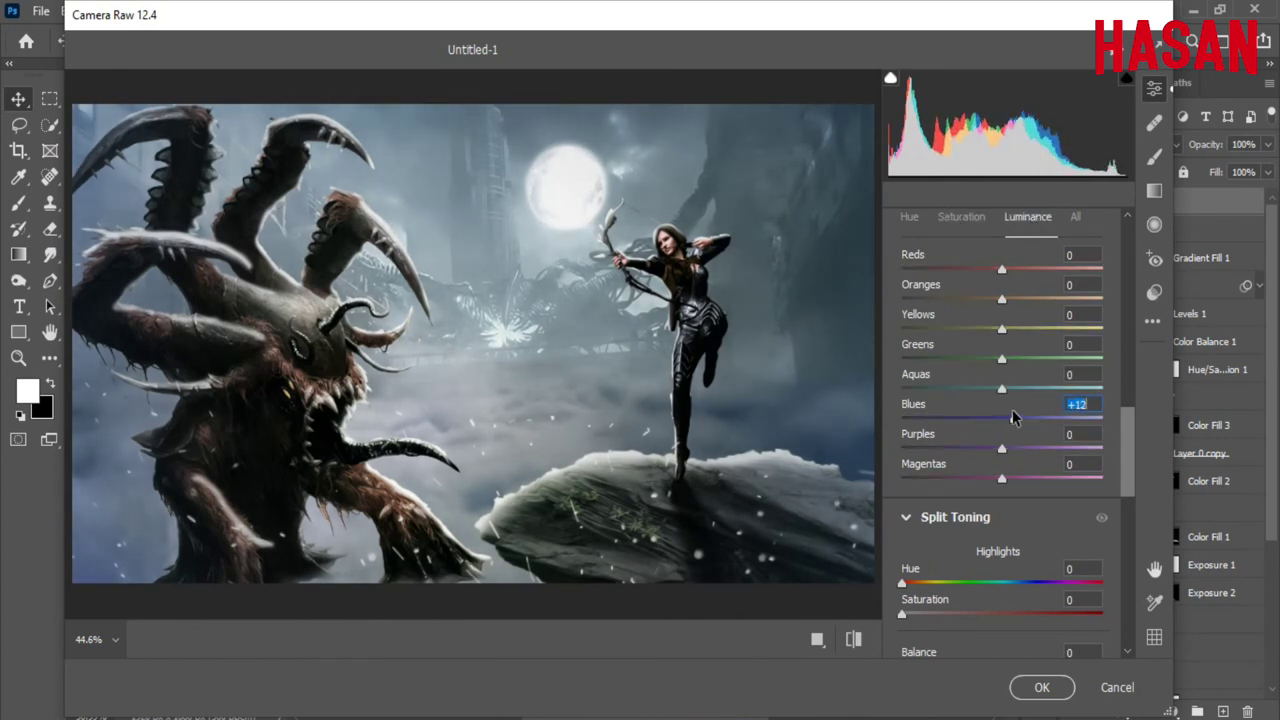
Step: Tint the highlights blue at hue 205, add a shadow split tone, and darken the edges with a vignette
{"action": "left_click_drag", "start_coordinate": [1124, 430], "coordinate": [1124, 482]}
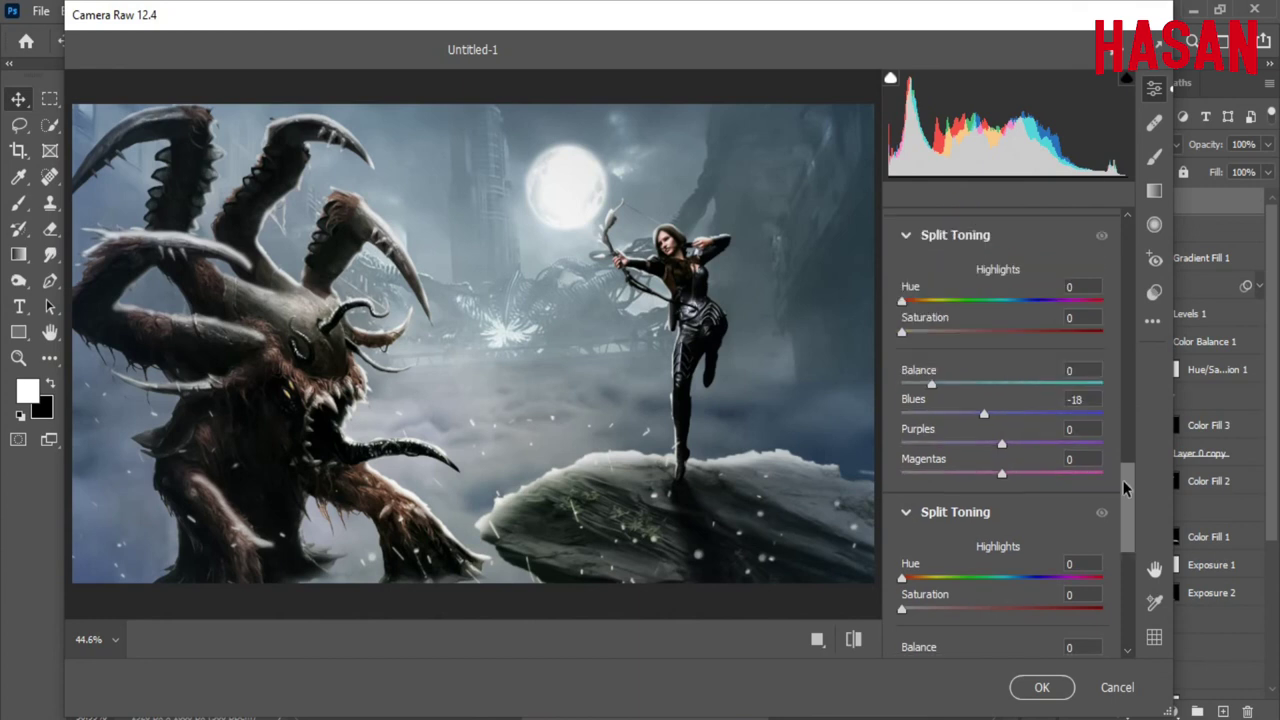
{"action": "scroll", "coordinate": [1046, 424], "scroll_direction": "up", "scroll_amount": 1}
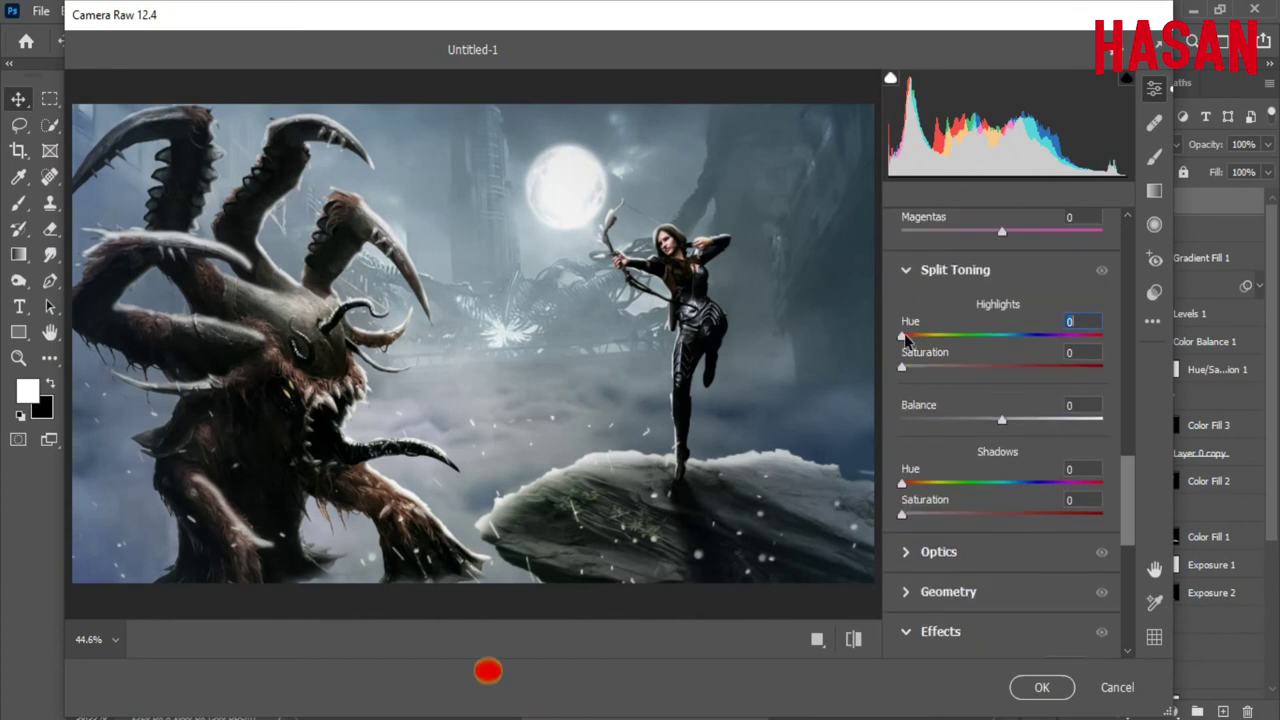
{"action": "left_click_drag", "start_coordinate": [903, 336], "coordinate": [1016, 337]}
{"action": "left_click_drag", "start_coordinate": [903, 367], "coordinate": [920, 369]}
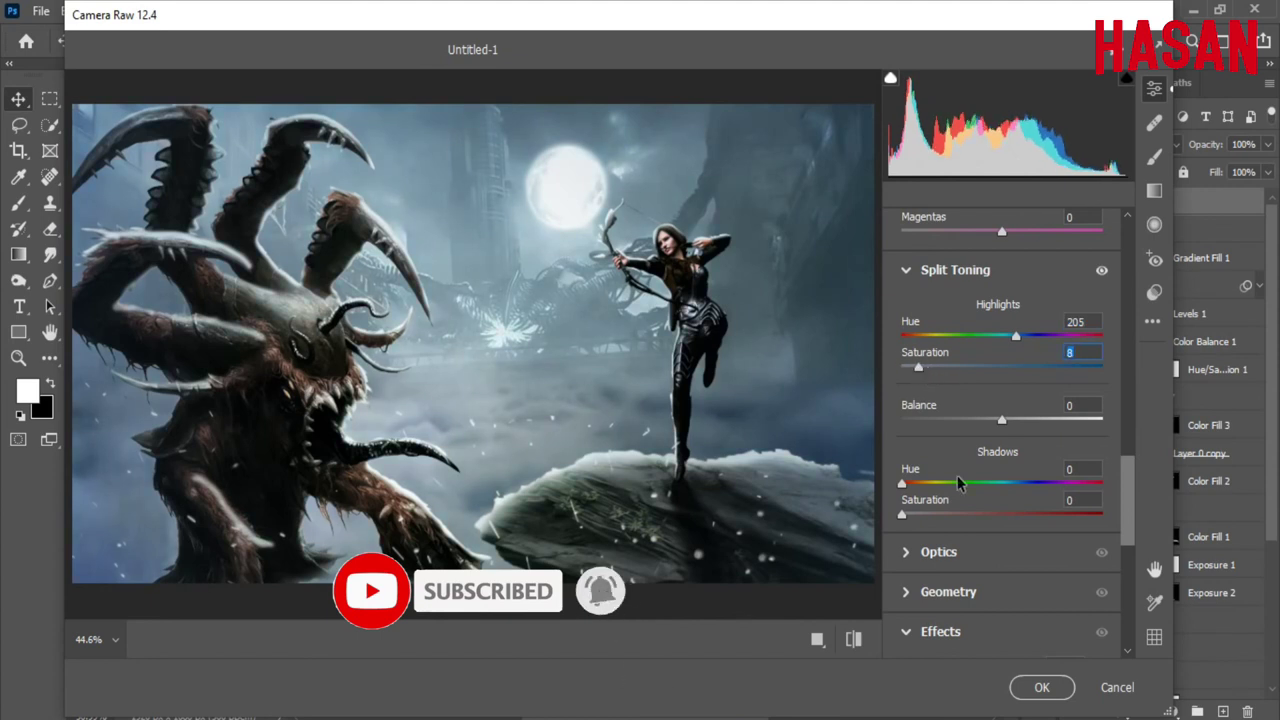
{"action": "mouse_move", "coordinate": [902, 484]}
{"action": "left_mouse_down"}
{"action": "mouse_move", "coordinate": [999, 484]}
{"action": "mouse_move", "coordinate": [987, 484]}
{"action": "left_mouse_up"}
{"action": "left_click_drag", "start_coordinate": [902, 514], "coordinate": [921, 514]}
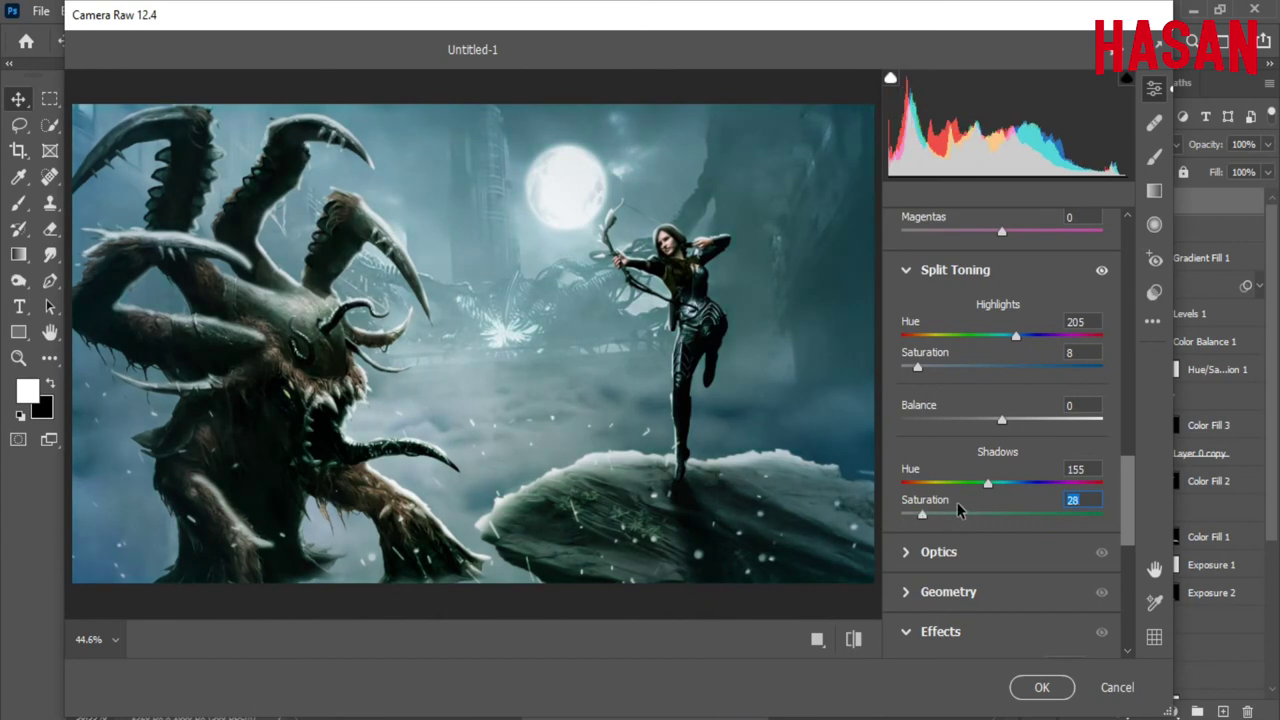
{"action": "mouse_move", "coordinate": [987, 484]}
{"action": "left_mouse_down"}
{"action": "mouse_move", "coordinate": [1025, 485]}
{"action": "mouse_move", "coordinate": [936, 484]}
{"action": "mouse_move", "coordinate": [904, 517]}
{"action": "left_mouse_up"}
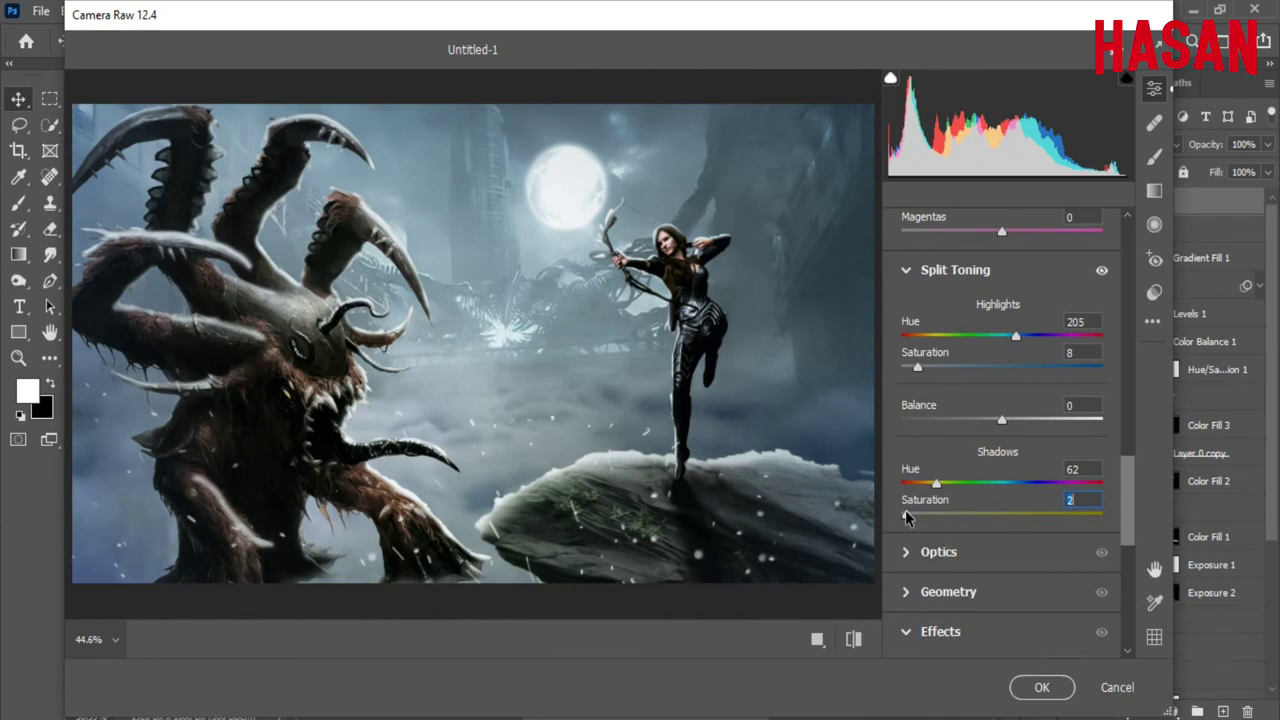
{"action": "left_click_drag", "start_coordinate": [1129, 484], "coordinate": [1134, 533]}
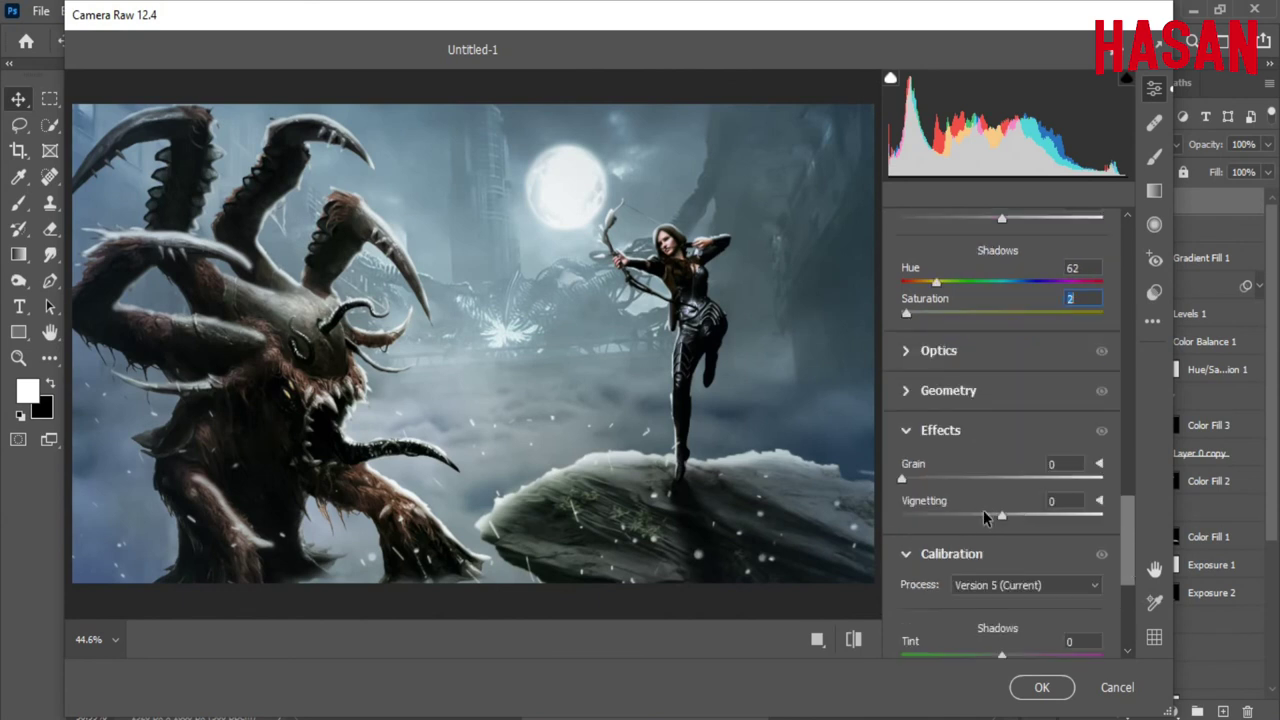
{"action": "left_click_drag", "start_coordinate": [983, 512], "coordinate": [994, 515]}
Step: Set calibration Green Primary Hue +17, Saturation +21 and Blue Hue -7, then apply the grade
{"action": "left_click_drag", "start_coordinate": [1127, 523], "coordinate": [1127, 578]}
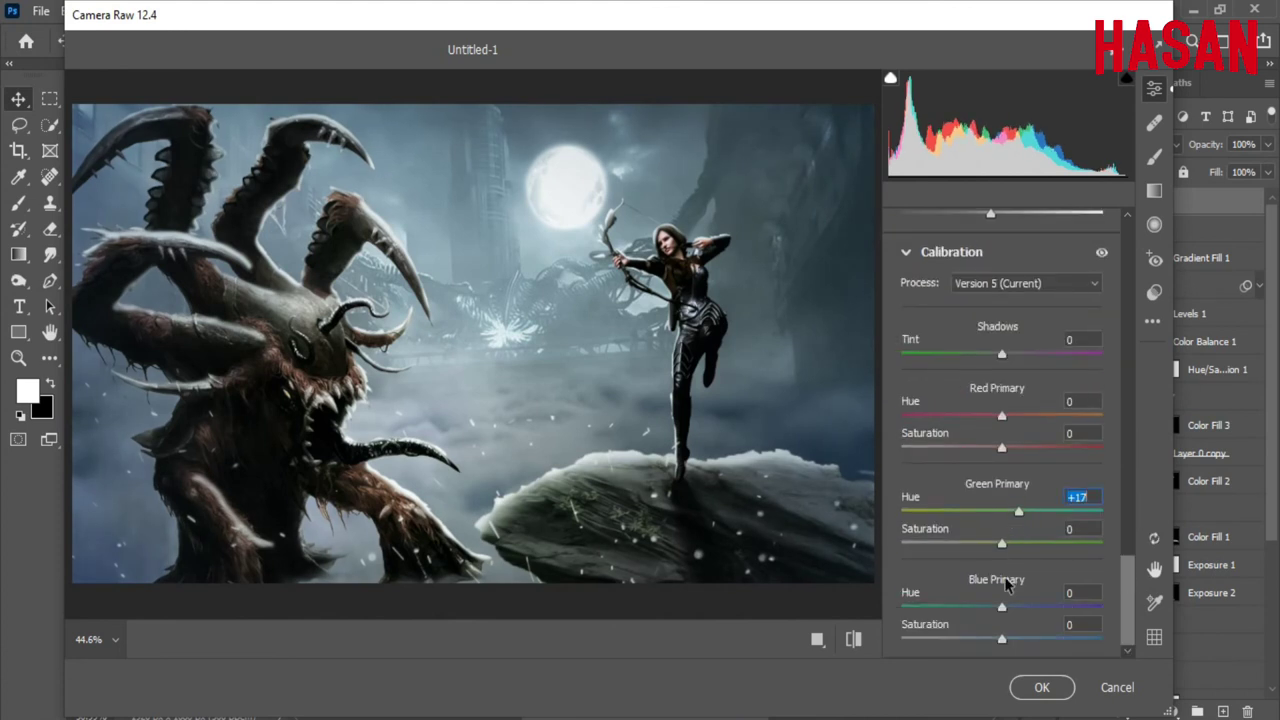
{"action": "left_click_drag", "start_coordinate": [1002, 543], "coordinate": [1023, 543]}
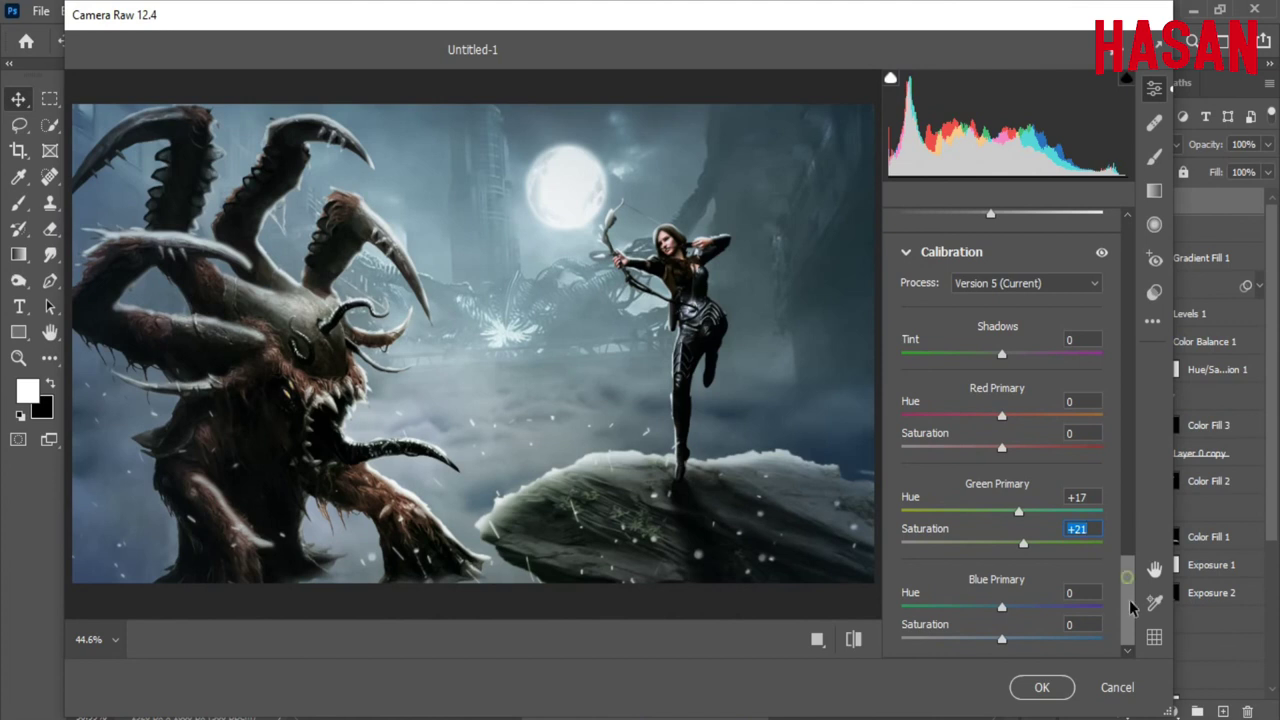
{"action": "mouse_move", "coordinate": [1002, 607]}
{"action": "left_mouse_down"}
{"action": "mouse_move", "coordinate": [1028, 607]}
{"action": "mouse_move", "coordinate": [1016, 640]}
{"action": "mouse_move", "coordinate": [967, 640]}
{"action": "mouse_move", "coordinate": [973, 607]}
{"action": "left_mouse_up"}
{"action": "left_click", "coordinate": [1002, 638]}
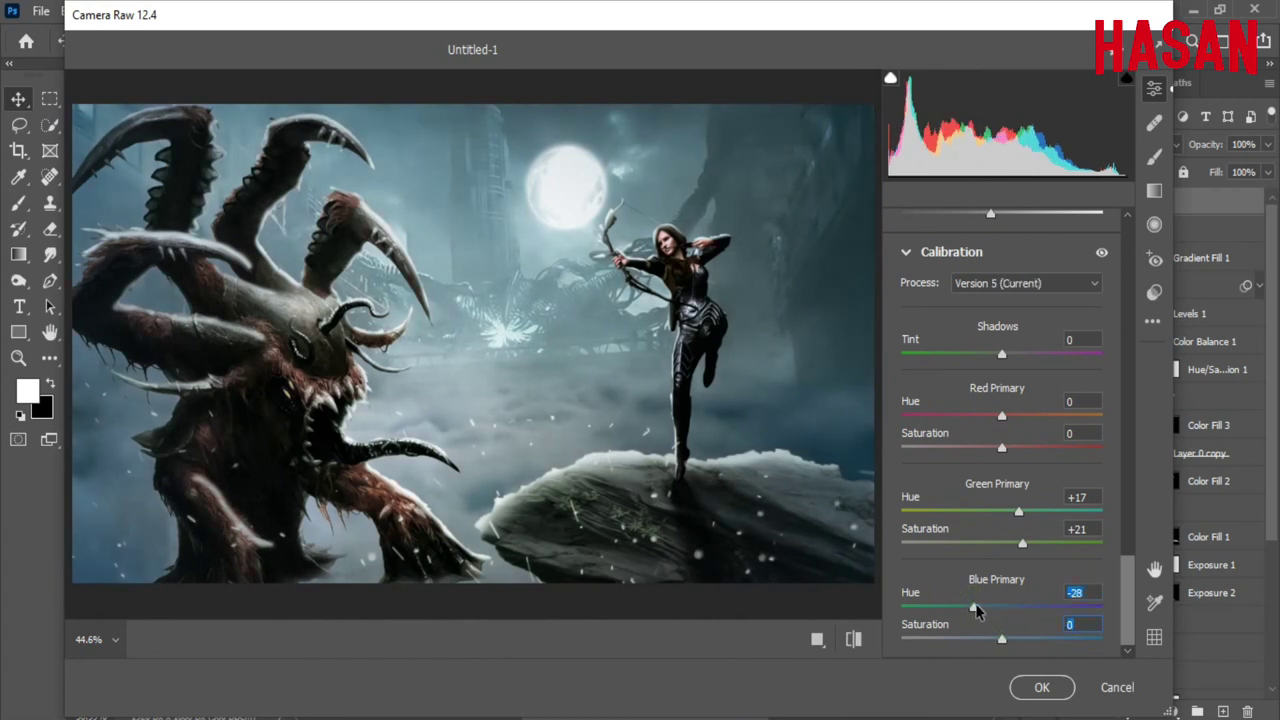
{"action": "left_click_drag", "start_coordinate": [975, 607], "coordinate": [996, 607]}
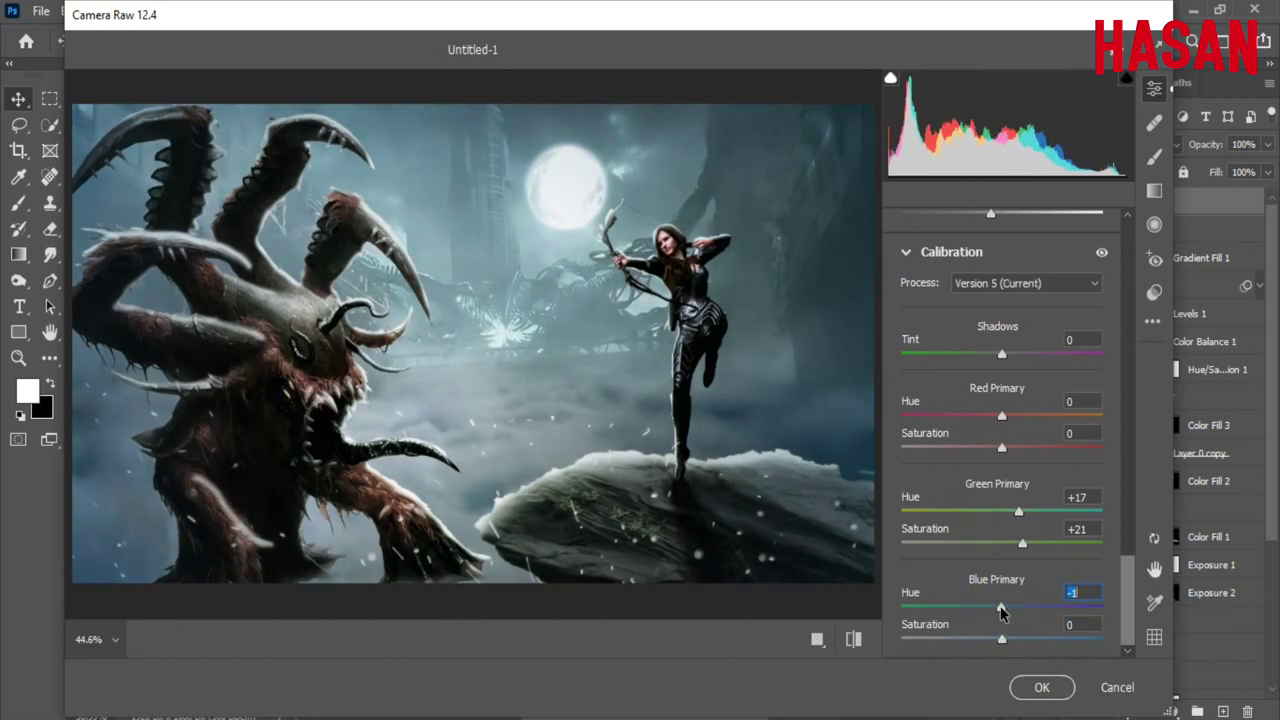
{"action": "left_click", "coordinate": [1042, 687]}
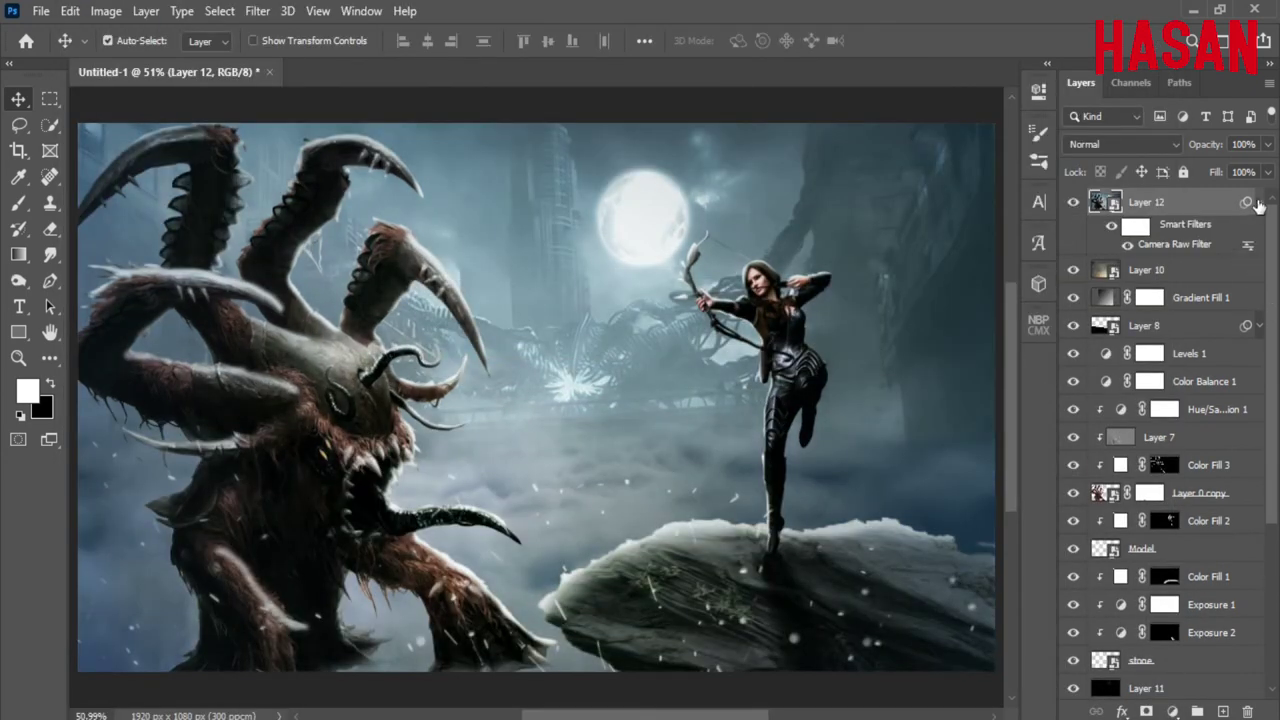
Step: Lower Layer 12's opacity to 60%, comparing the composite with and without it
{"action": "left_click", "coordinate": [1259, 202]}
{"action": "left_click", "coordinate": [1073, 202]}
{"action": "left_click_drag", "start_coordinate": [1215, 146], "coordinate": [1192, 148]}
{"action": "left_click", "coordinate": [1073, 203]}
{"action": "left_click", "coordinate": [1073, 203]}
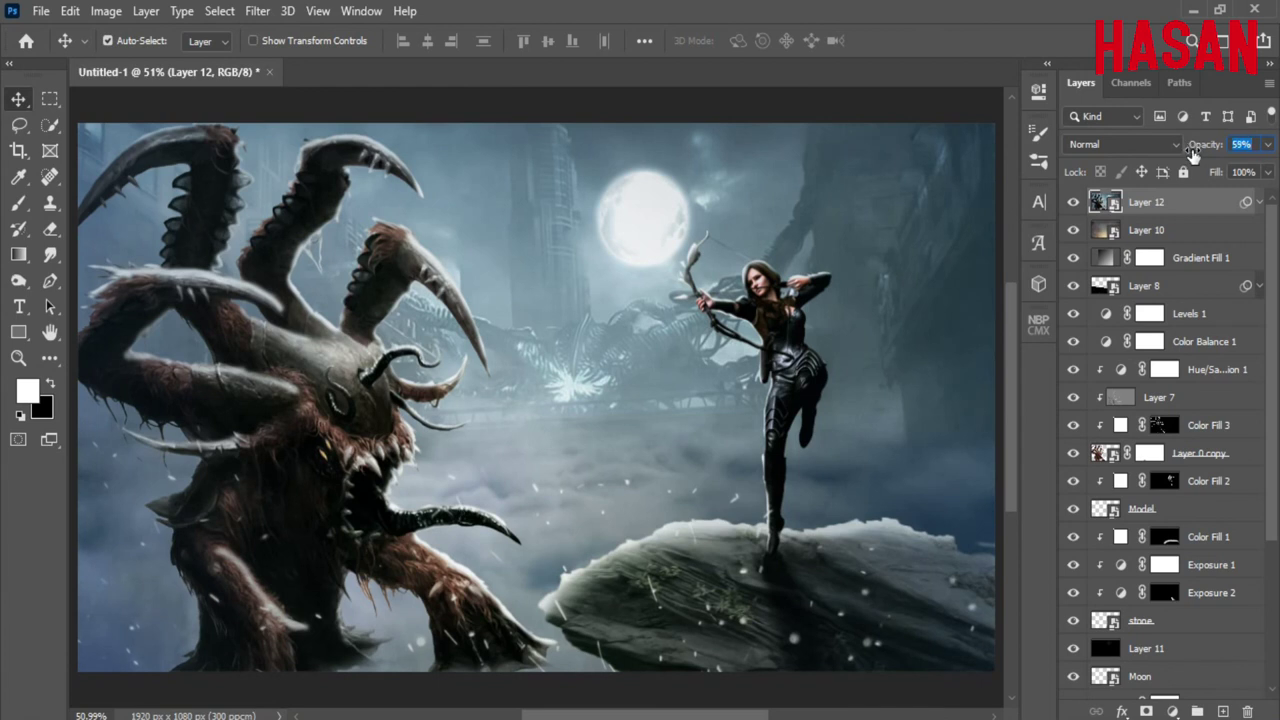
{"action": "left_click", "coordinate": [1073, 203]}
Step: Add a new top layer and stamp all visible layers into merged Layer 13
{"action": "left_click", "coordinate": [1222, 709]}
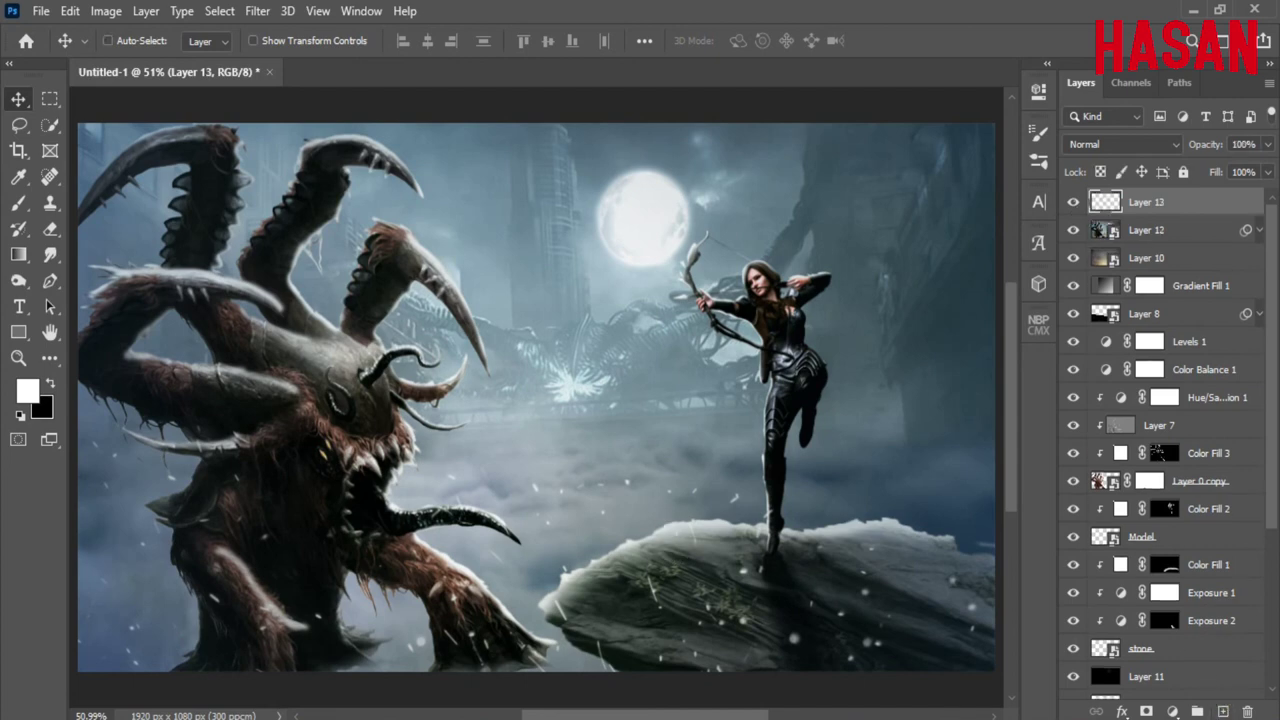
{"action": "key", "text": "ctrl+shift+alt+e"}
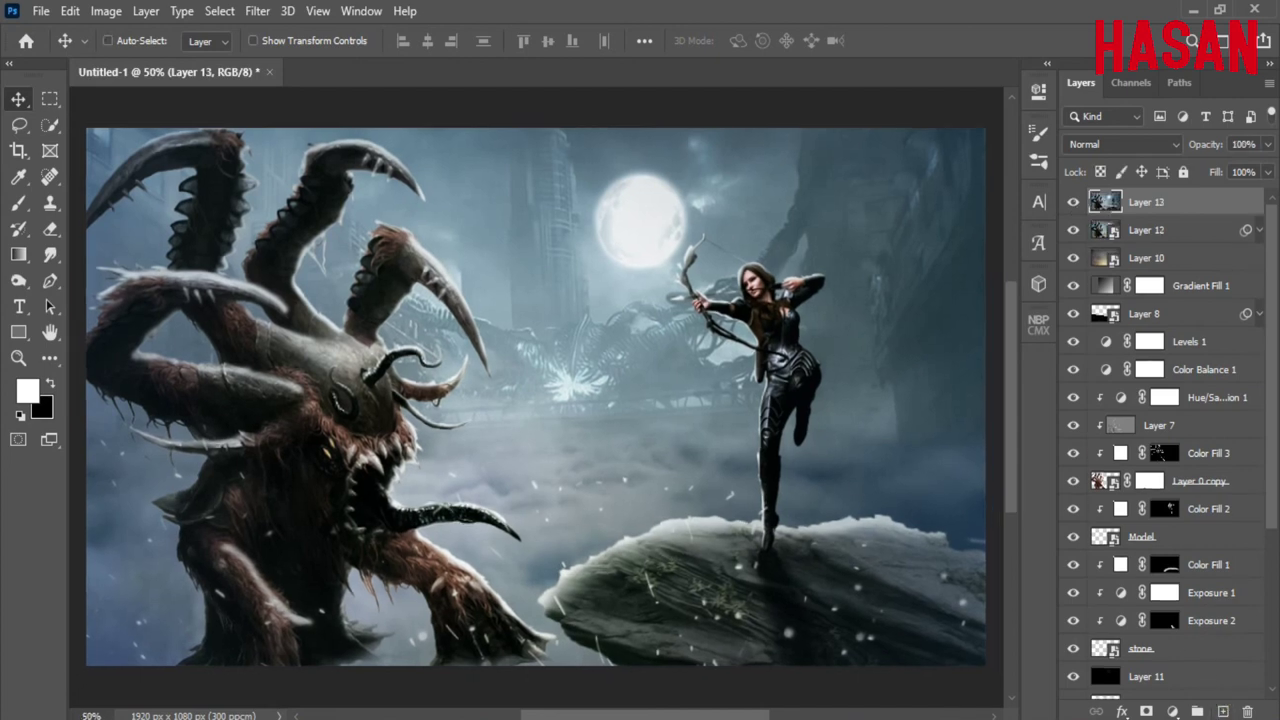
{"action": "key", "text": "ctrl+shift+a"}
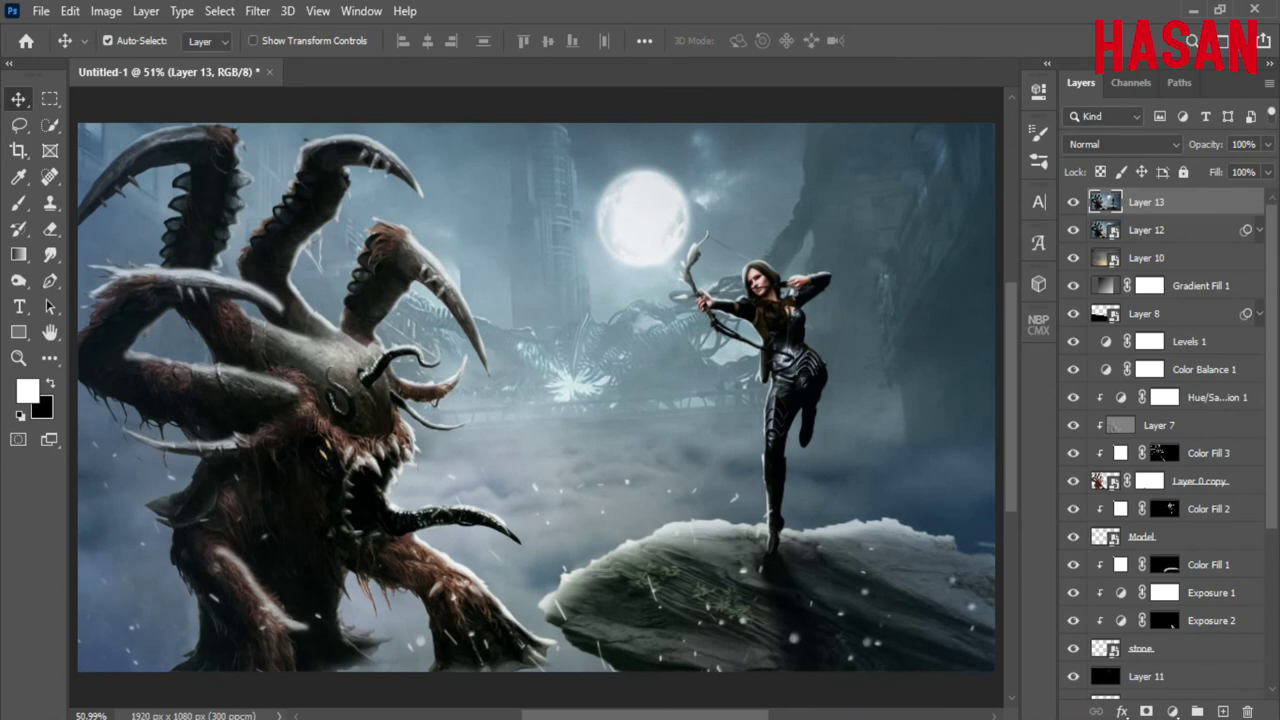